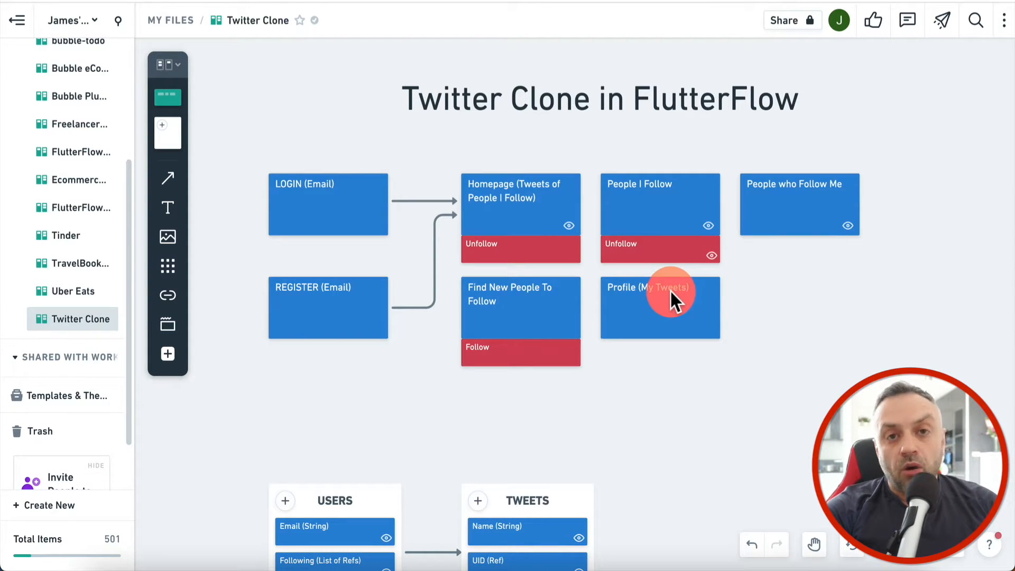
Review the page flow and the USERS and TWEETS data models on the Twitter Clone planning board
{"action": "scroll", "coordinate": [671, 289], "scroll_direction": "down", "scroll_amount": 5}
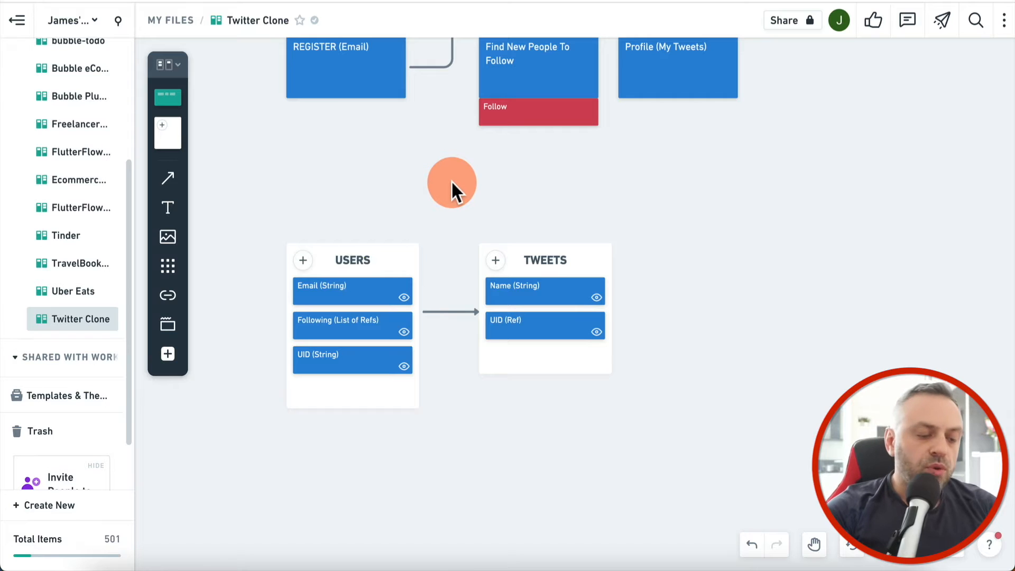
{"action": "scroll", "coordinate": [452, 180], "scroll_direction": "up", "scroll_amount": 5}
{"action": "scroll", "coordinate": [452, 180], "scroll_direction": "right", "scroll_amount": 2}
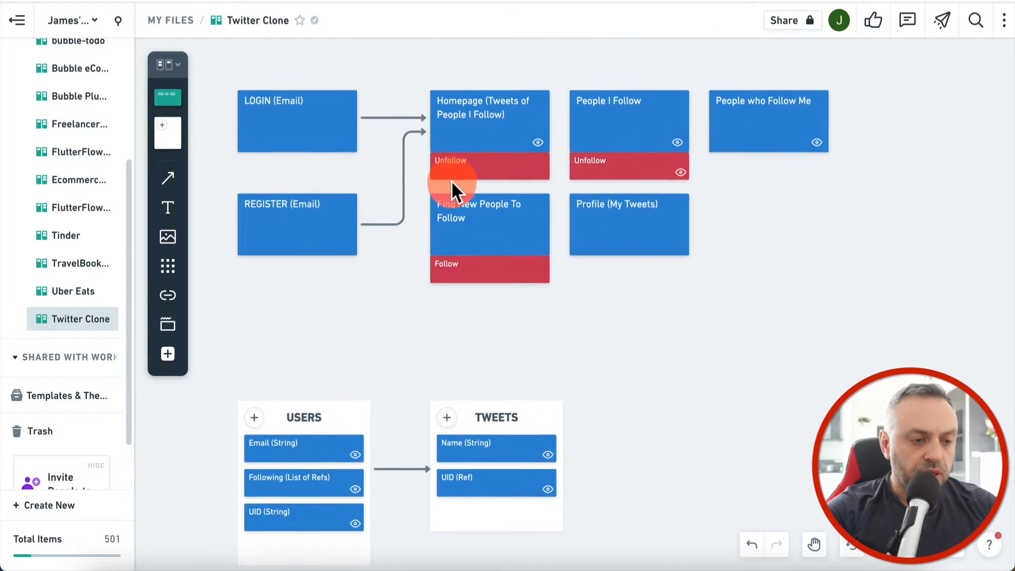
{"action": "scroll", "coordinate": [452, 180], "scroll_direction": "up", "scroll_amount": 2}
{"action": "scroll", "coordinate": [451, 180], "scroll_direction": "down", "scroll_amount": 2}
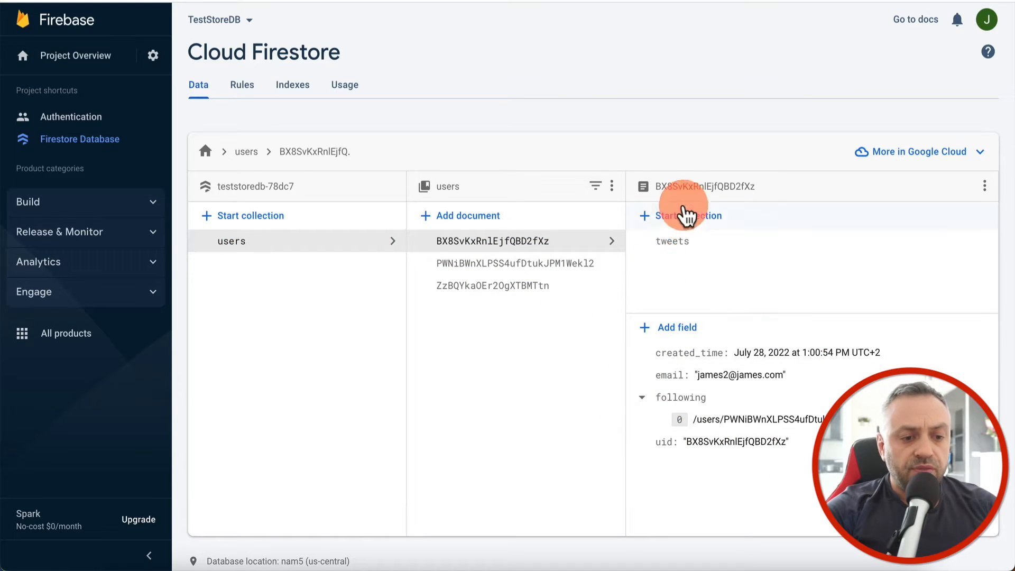
Switch to the Firebase console and inspect the tweets subcollection of each of the three users documents in Cloud Firestore
{"action": "left_click", "coordinate": [680, 247]}
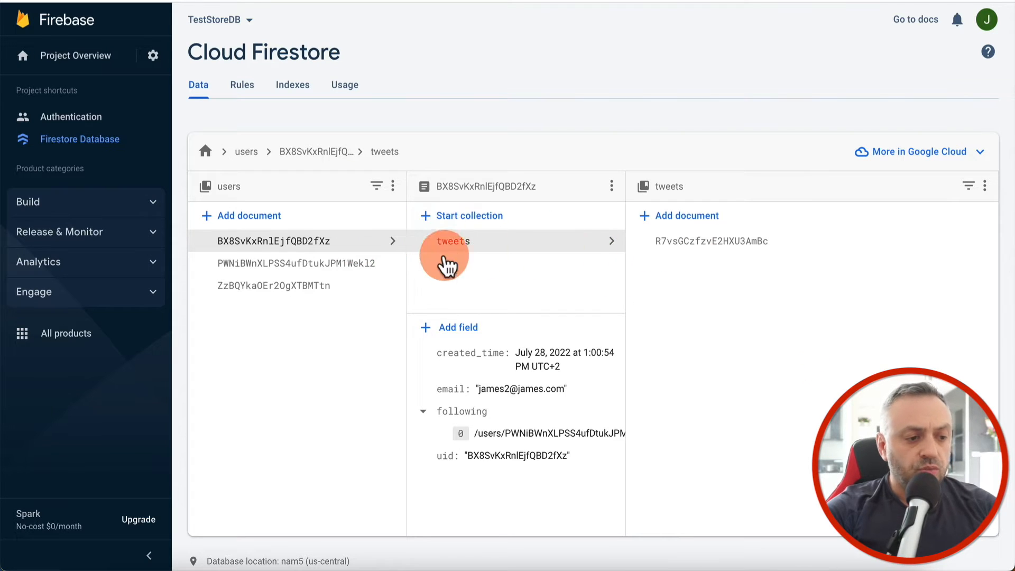
{"action": "left_click", "coordinate": [321, 264]}
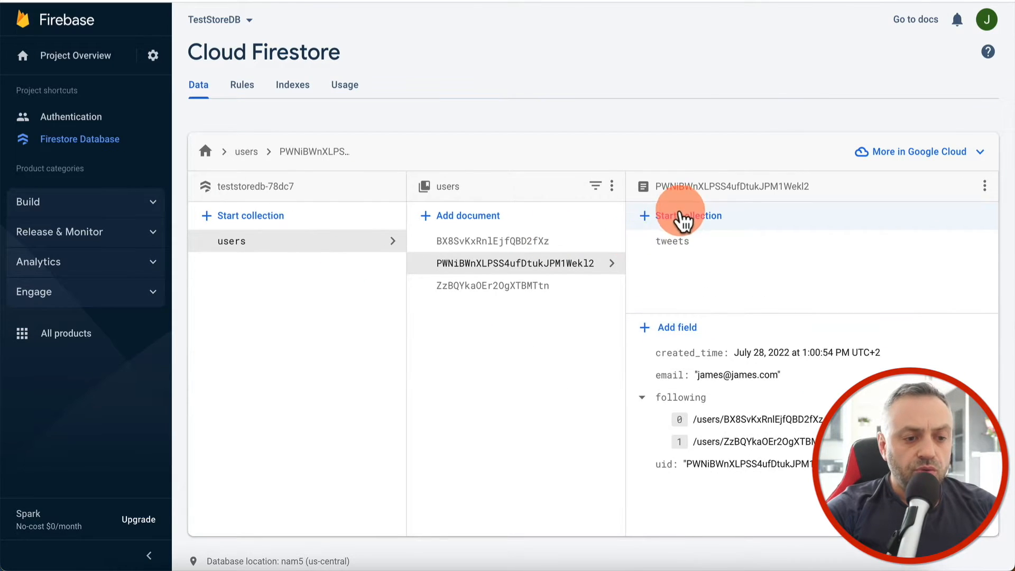
{"action": "left_click", "coordinate": [678, 244]}
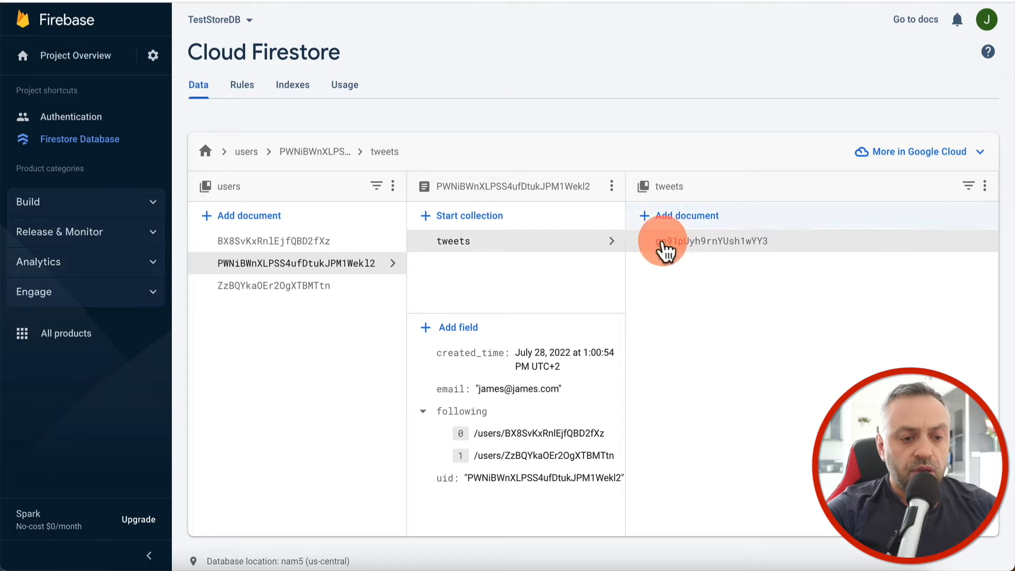
{"action": "left_click", "coordinate": [272, 292]}
{"action": "left_click", "coordinate": [709, 235]}
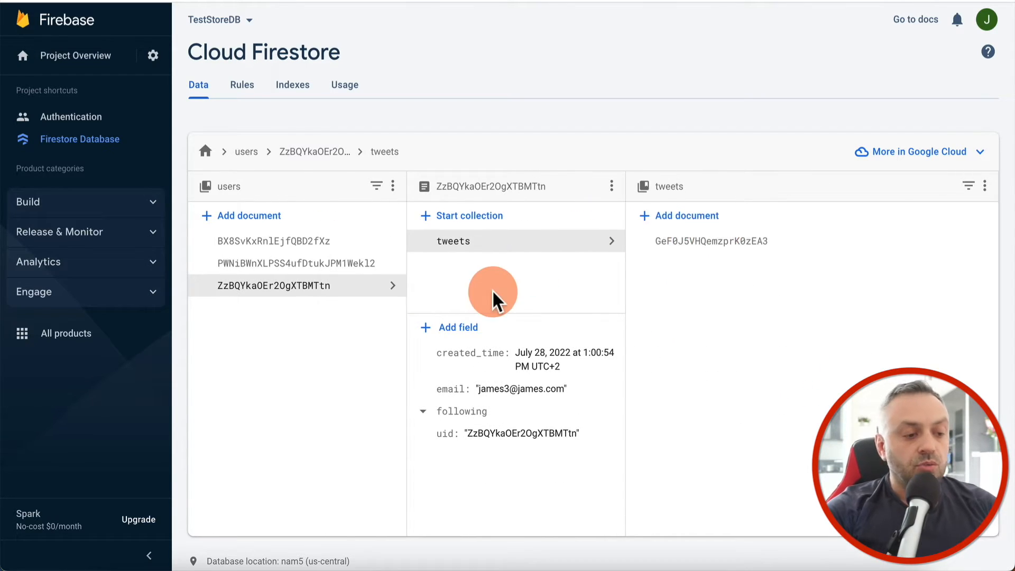
{"action": "left_click", "coordinate": [253, 154]}
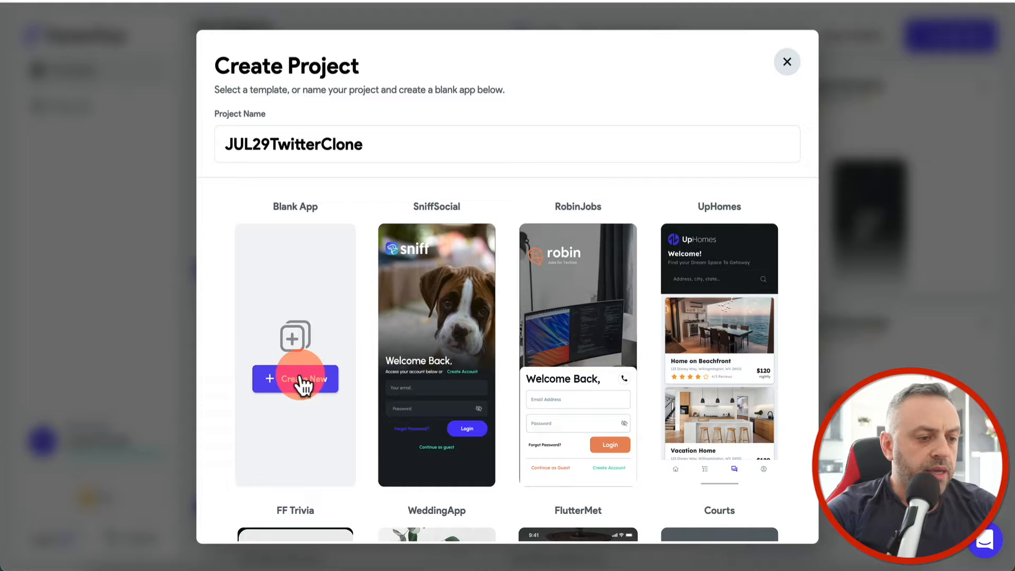
Create the blank FlutterFlow project JUL29TwitterClone and enable authentication and the automatic user collection in its Firebase setup
{"action": "left_click", "coordinate": [304, 383]}
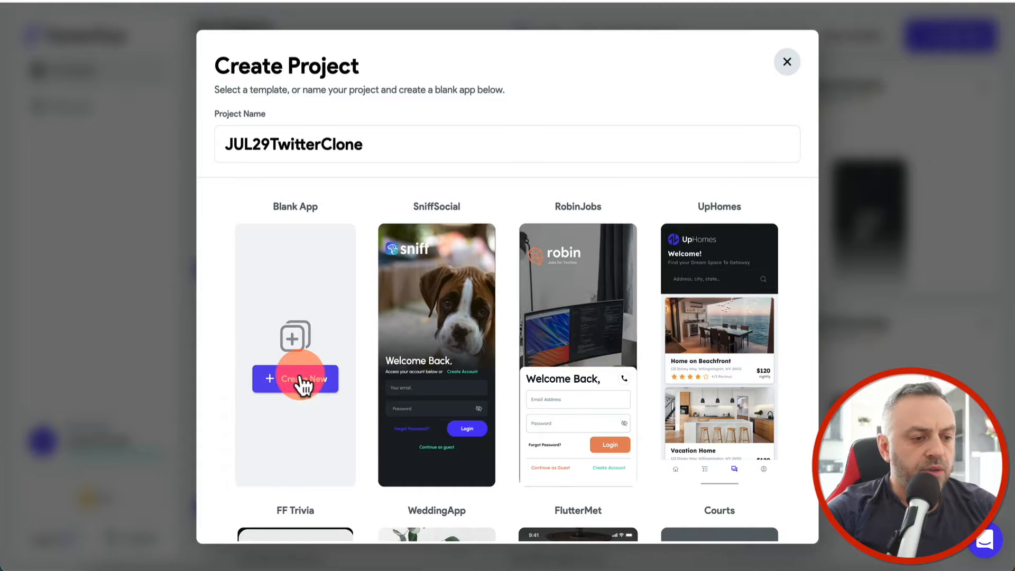
{"action": "left_click", "coordinate": [647, 400]}
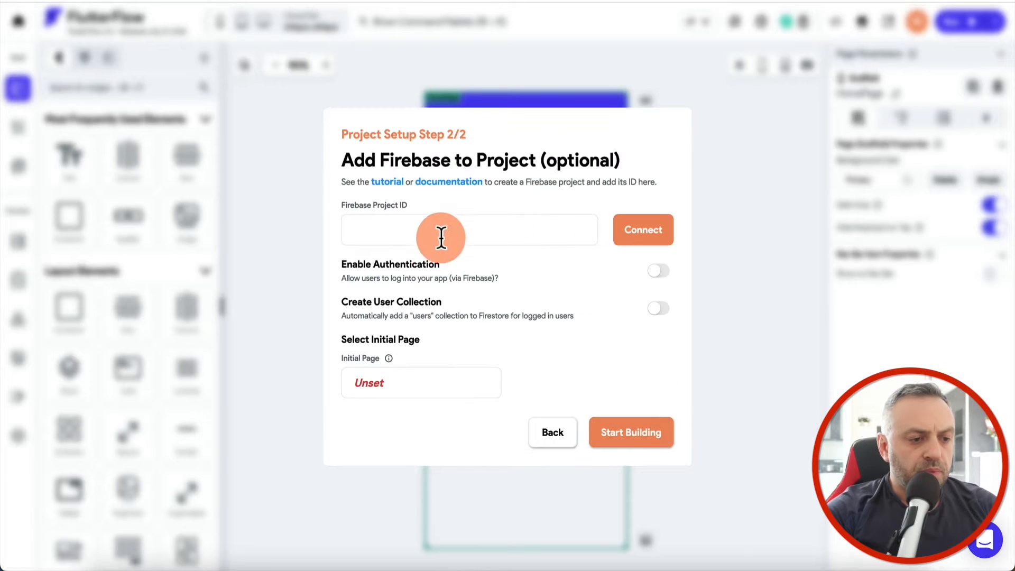
{"action": "left_click", "coordinate": [473, 229]}
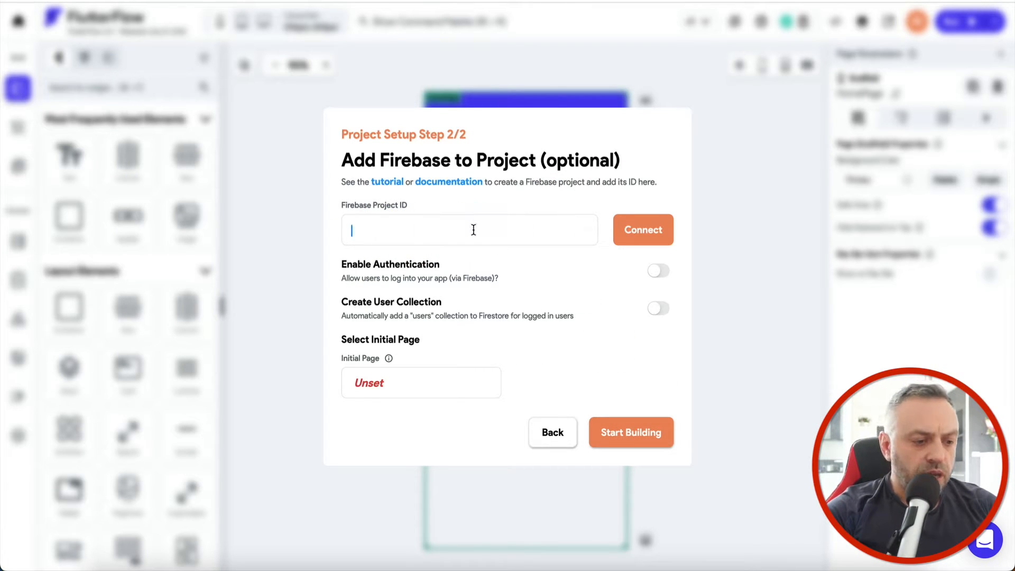
{"action": "left_click", "coordinate": [661, 273]}
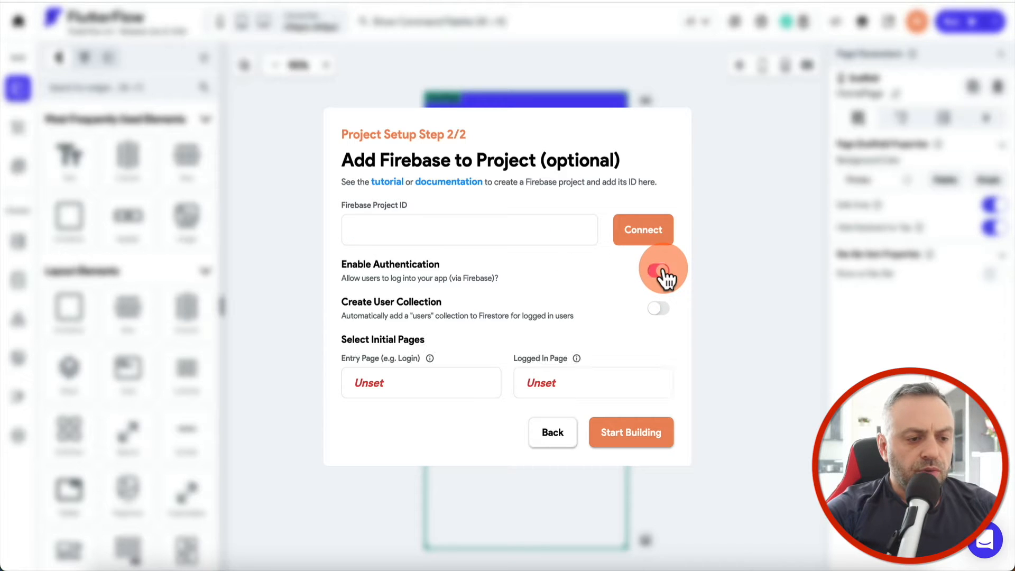
{"action": "left_click", "coordinate": [664, 311]}
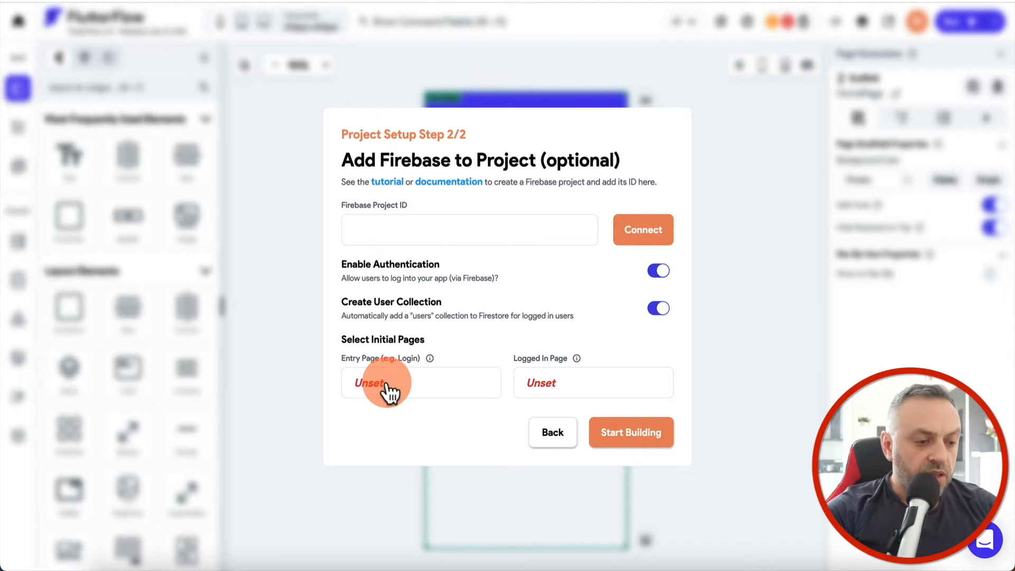
Create the entry page named Login from the Authenticate Solo Alt template, using the project's own theme
{"action": "left_click", "coordinate": [389, 392]}
{"action": "type", "text": "Login"}
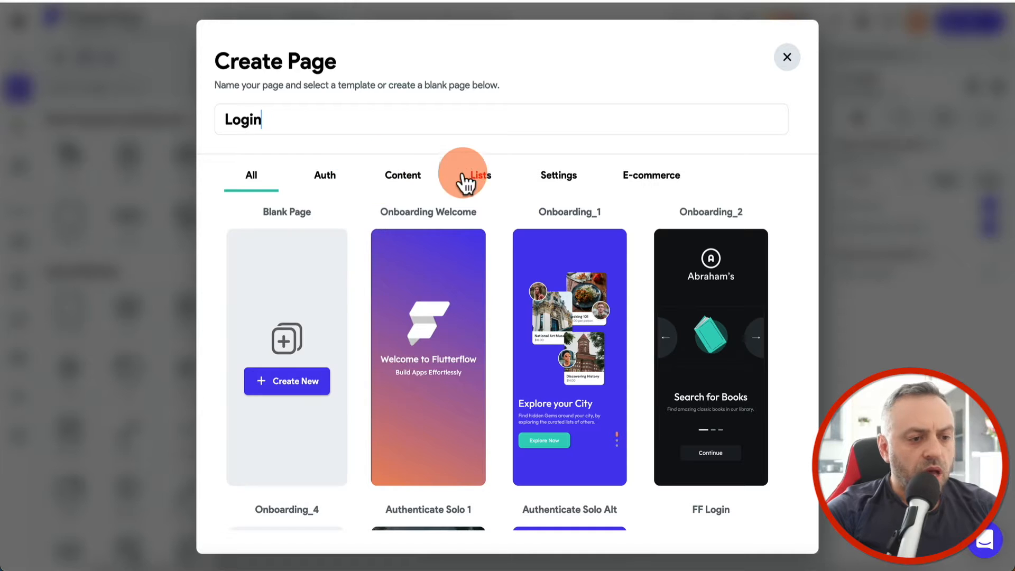
{"action": "left_click", "coordinate": [332, 185]}
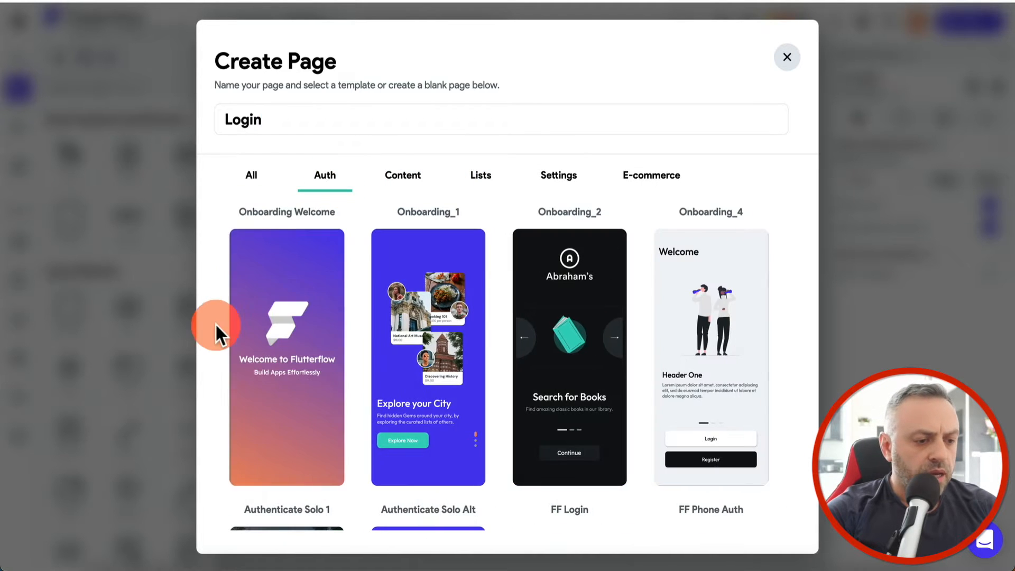
{"action": "scroll", "coordinate": [228, 346], "scroll_direction": "down", "scroll_amount": 5}
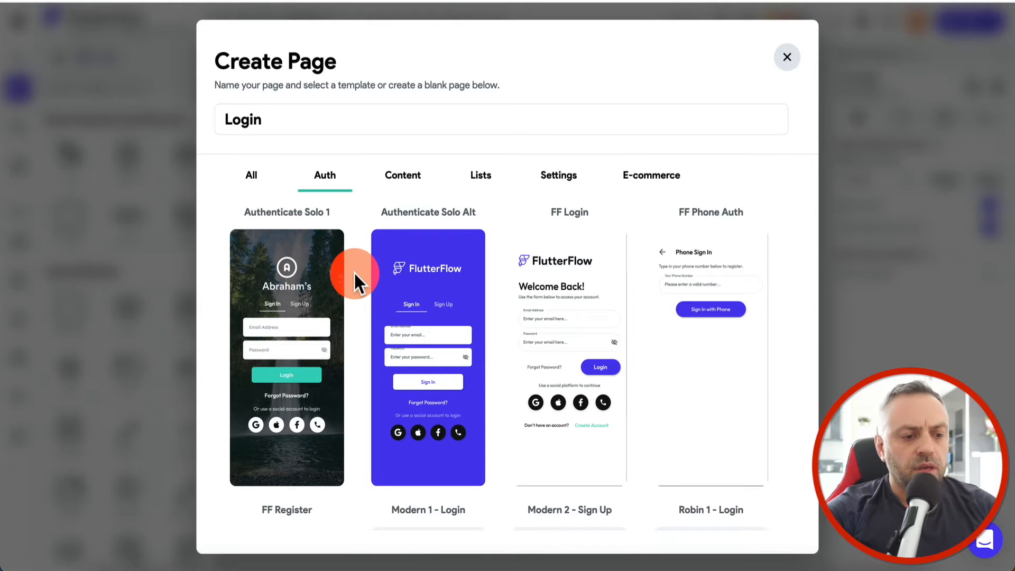
{"action": "mouse_move", "coordinate": [426, 320]}
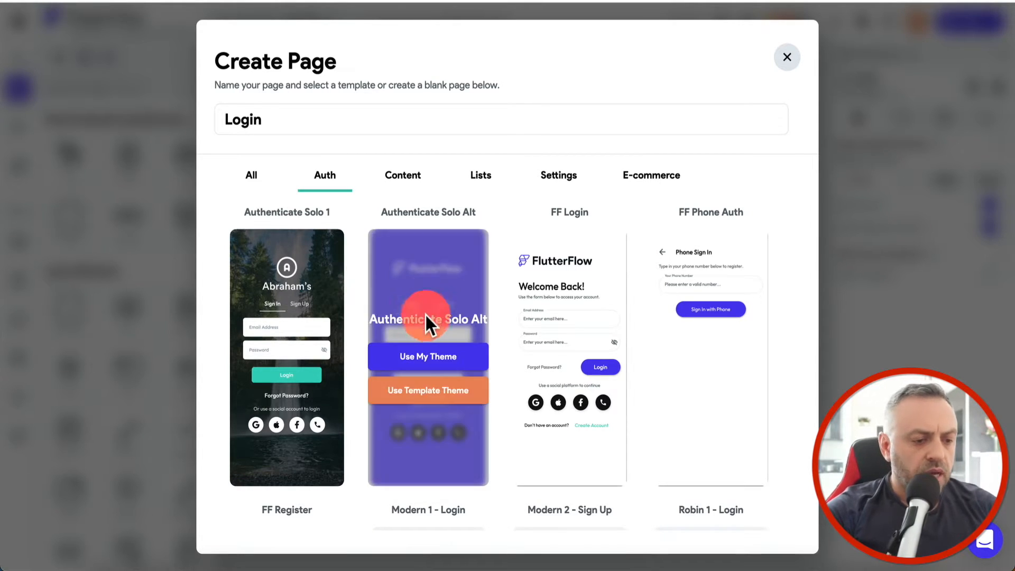
{"action": "left_click", "coordinate": [439, 363]}
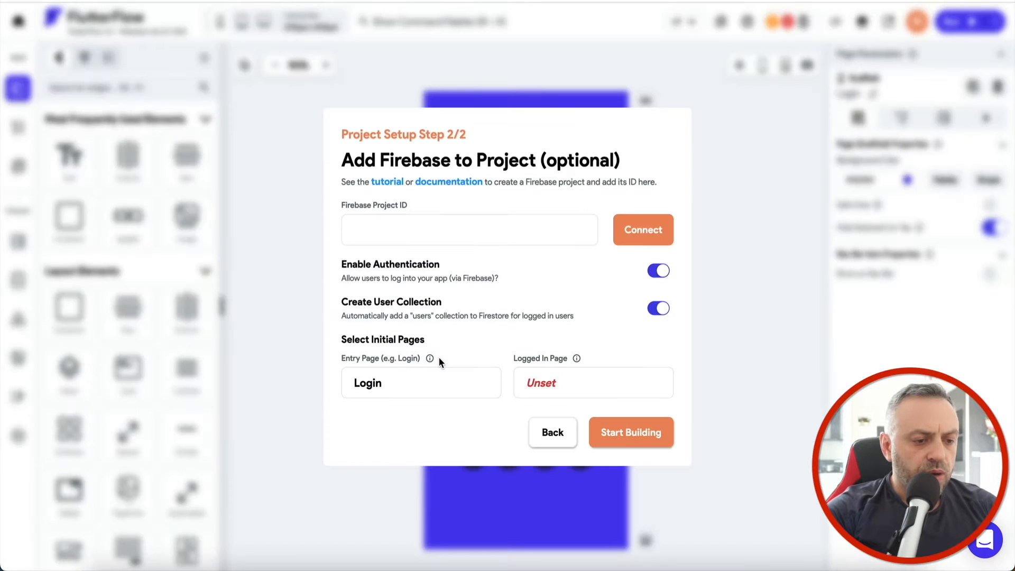
Create the logged-in page Homepage from the HomeSocial_2 template with the project's own theme, and generate the Firebase config files
{"action": "left_click", "coordinate": [560, 385]}
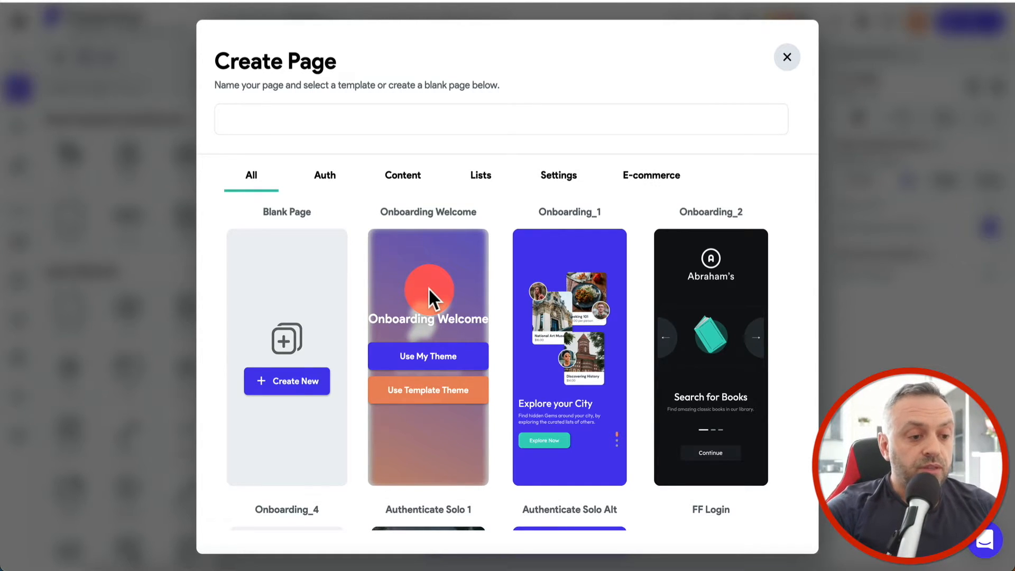
{"action": "left_click", "coordinate": [428, 183]}
{"action": "scroll", "coordinate": [306, 257], "scroll_direction": "down", "scroll_amount": 8}
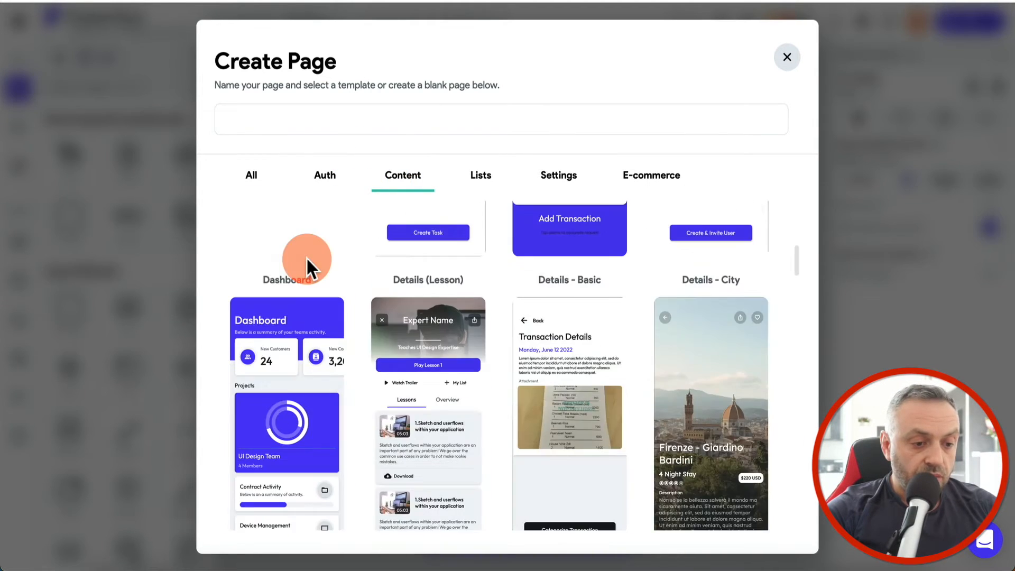
{"action": "scroll", "coordinate": [306, 257], "scroll_direction": "up", "scroll_amount": 5}
{"action": "left_click", "coordinate": [476, 180]}
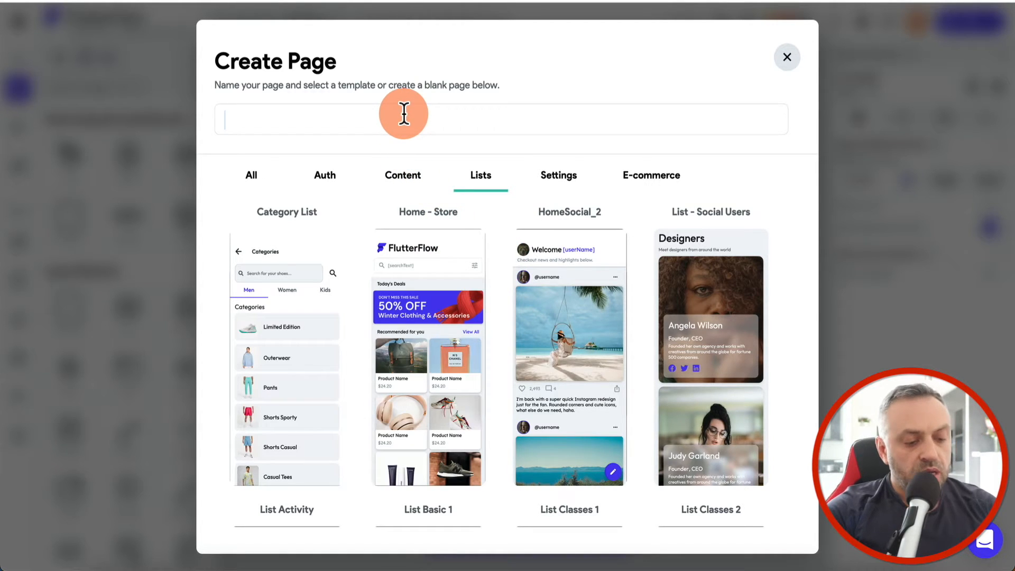
{"action": "type", "text": "Homepage"}
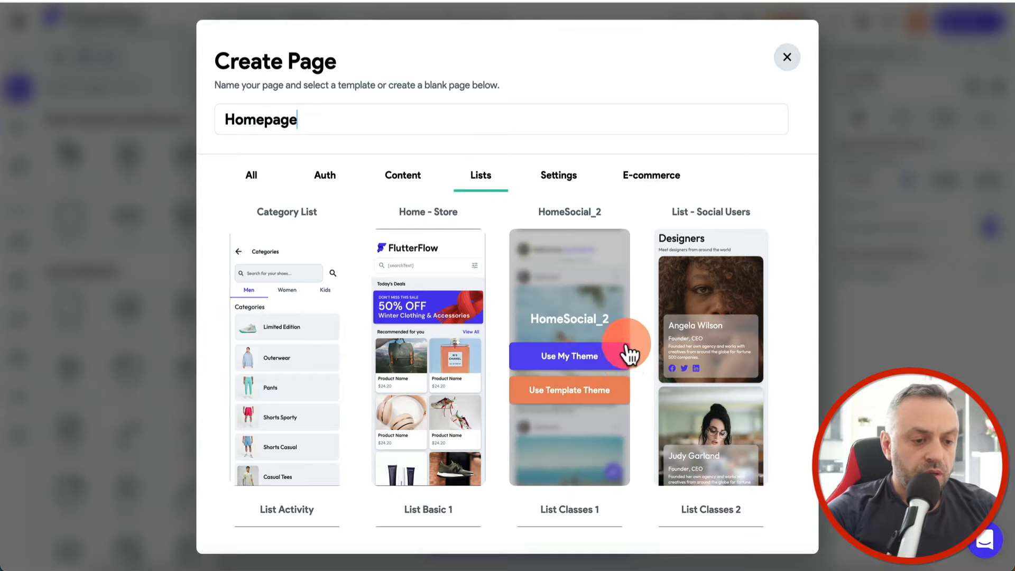
{"action": "left_click", "coordinate": [596, 355]}
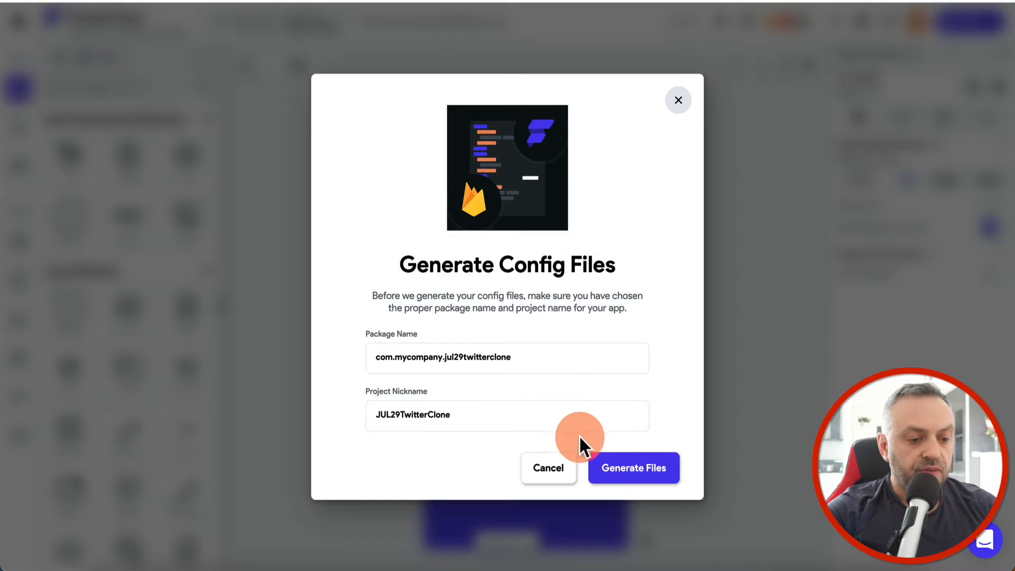
{"action": "left_click", "coordinate": [655, 467]}
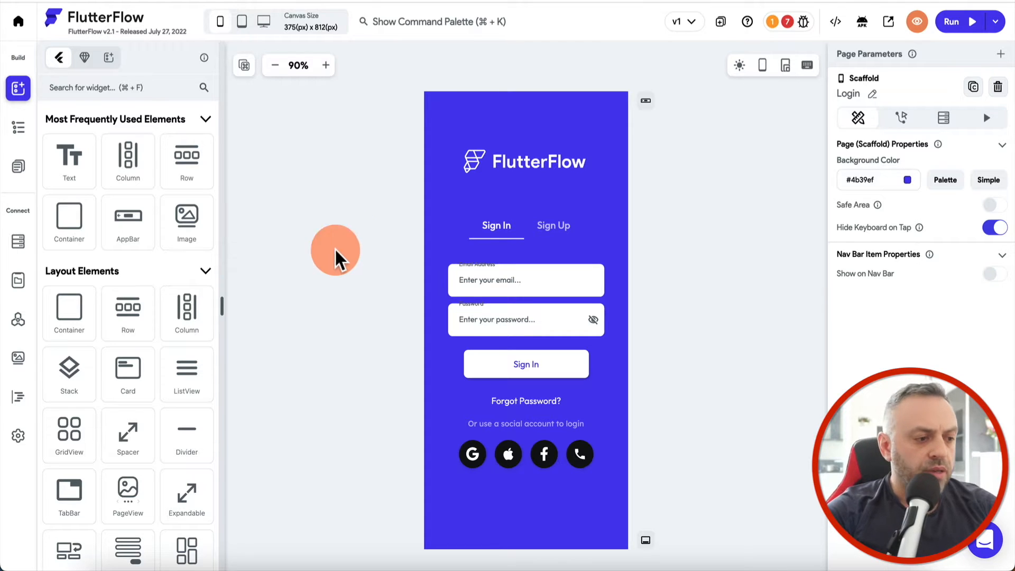
View the users collection schema and compare it with the fields of the first users document in the Firebase console
{"action": "left_click", "coordinate": [18, 246]}
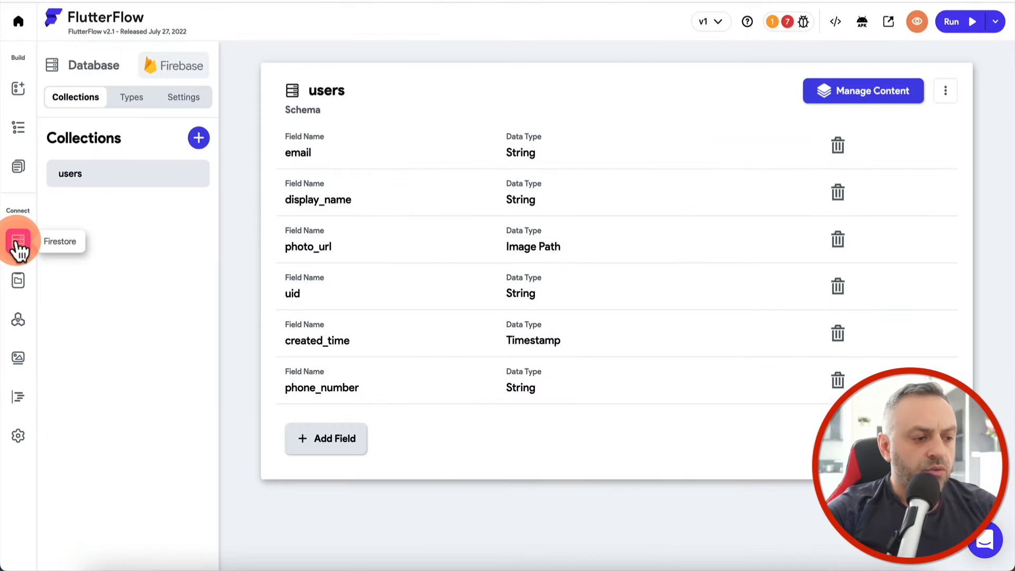
{"action": "left_click", "coordinate": [153, 193]}
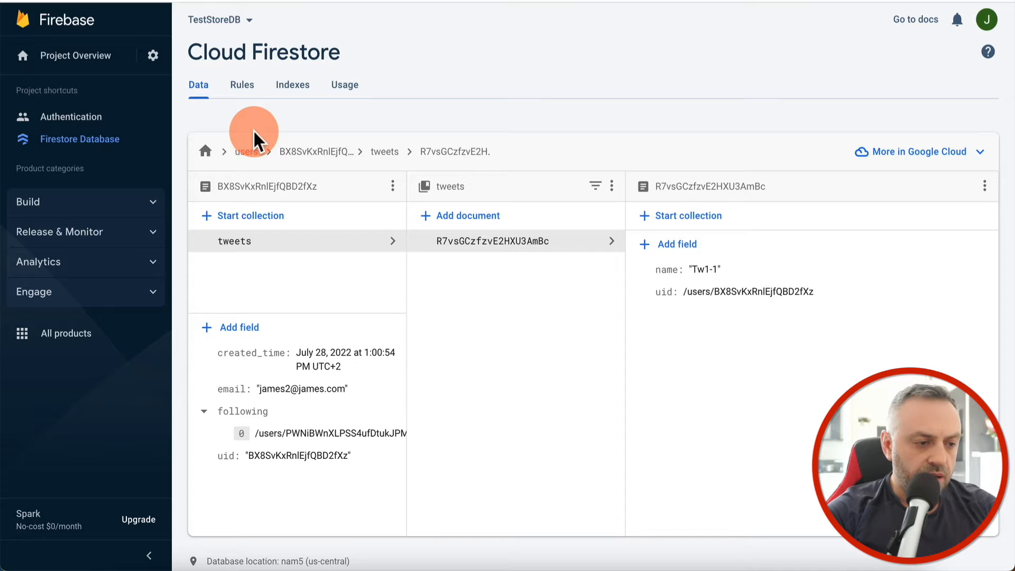
{"action": "left_click", "coordinate": [328, 153]}
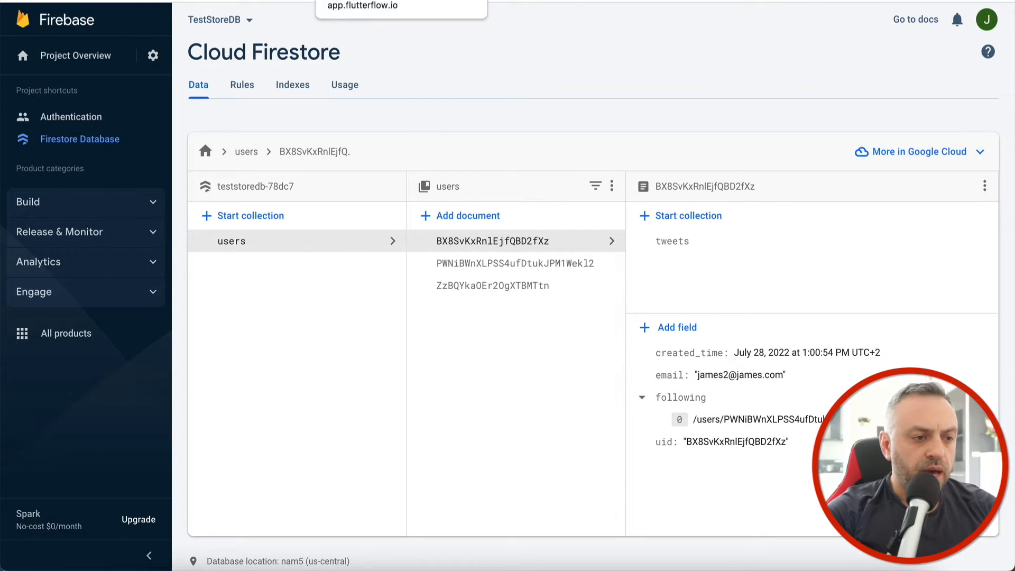
Switch to FlutterFlow and add a field named following to the users collection as a list of document references to users
{"action": "left_click", "coordinate": [343, 3]}
{"action": "left_click", "coordinate": [325, 436]}
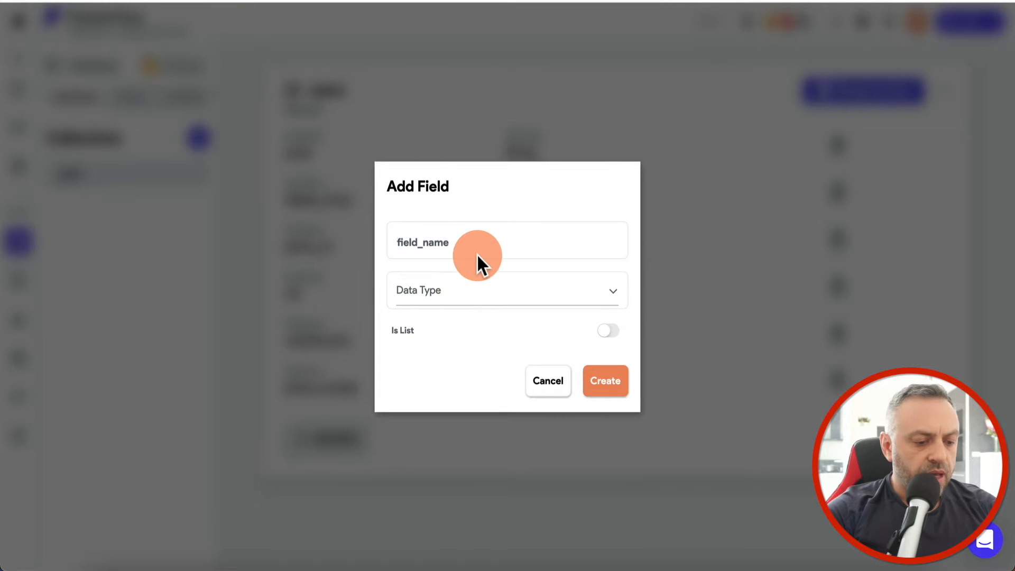
{"action": "type", "text": "following"}
{"action": "left_click", "coordinate": [438, 290]}
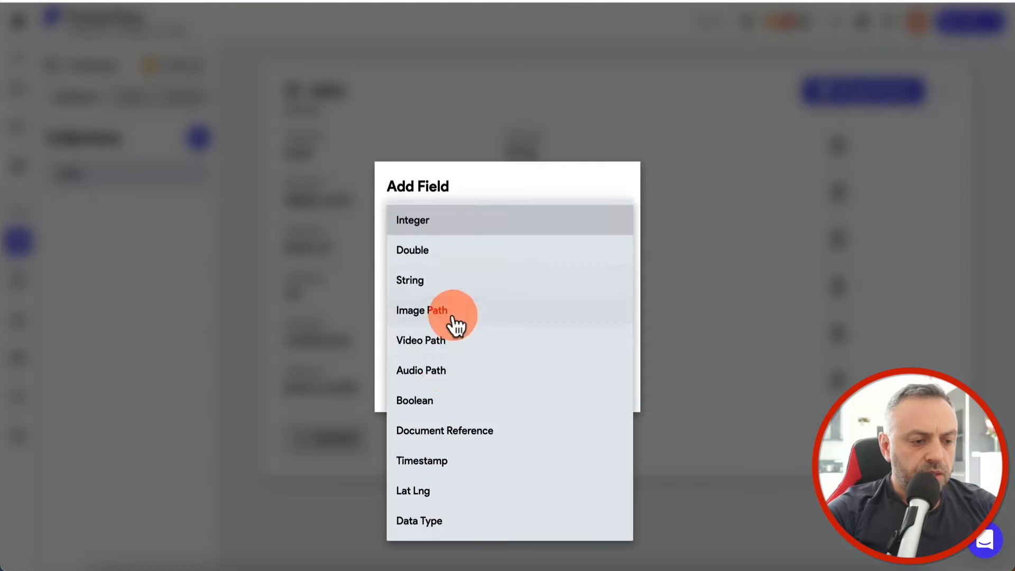
{"action": "left_click", "coordinate": [449, 430]}
{"action": "left_click", "coordinate": [614, 359]}
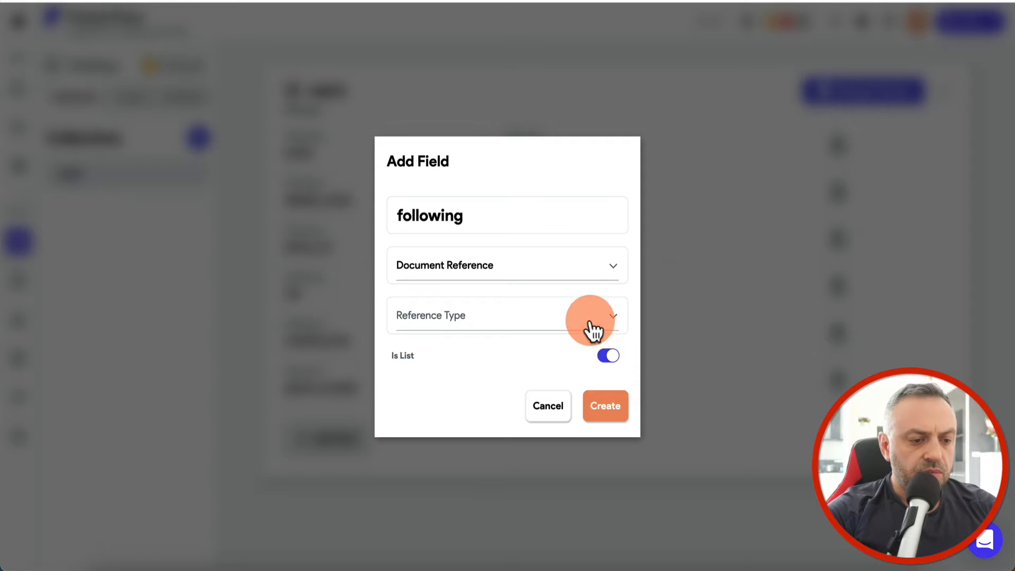
{"action": "left_click", "coordinate": [589, 327]}
{"action": "left_click", "coordinate": [562, 317]}
{"action": "left_click", "coordinate": [605, 406]}
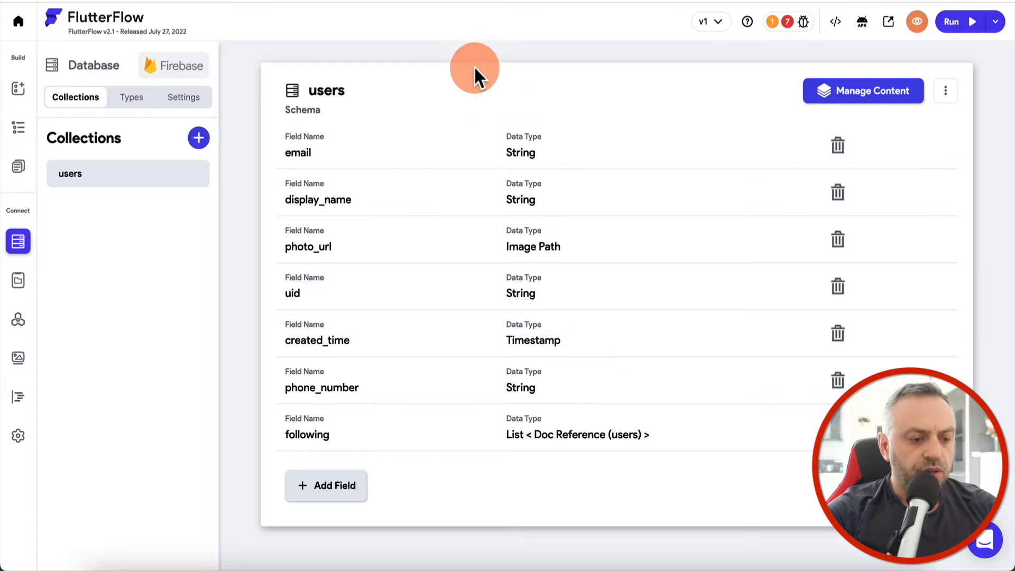
Switch to the Firebase console and inspect the tweet document inside the first user's tweets subcollection
{"action": "left_click", "coordinate": [365, 1]}
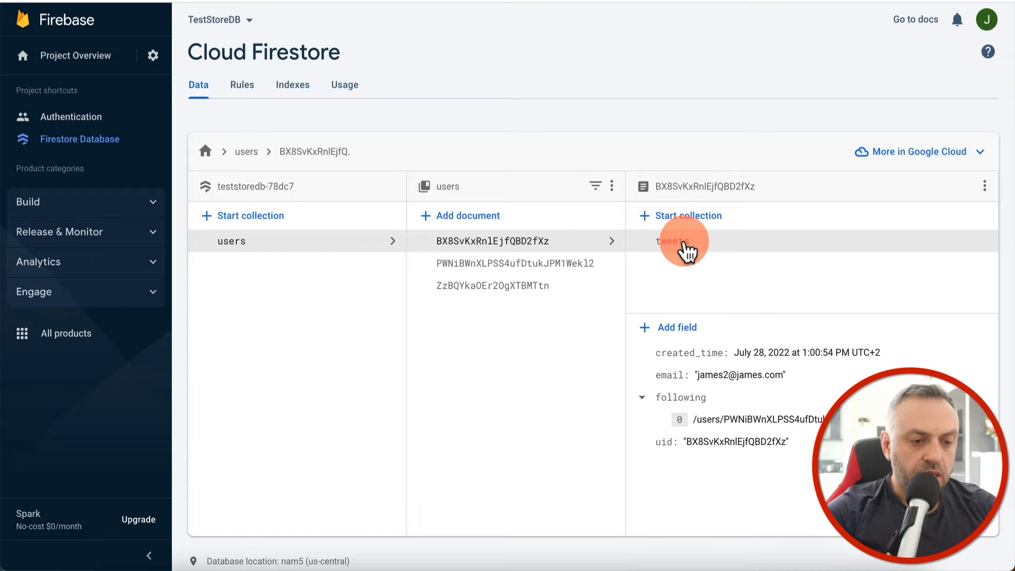
{"action": "left_click", "coordinate": [685, 245]}
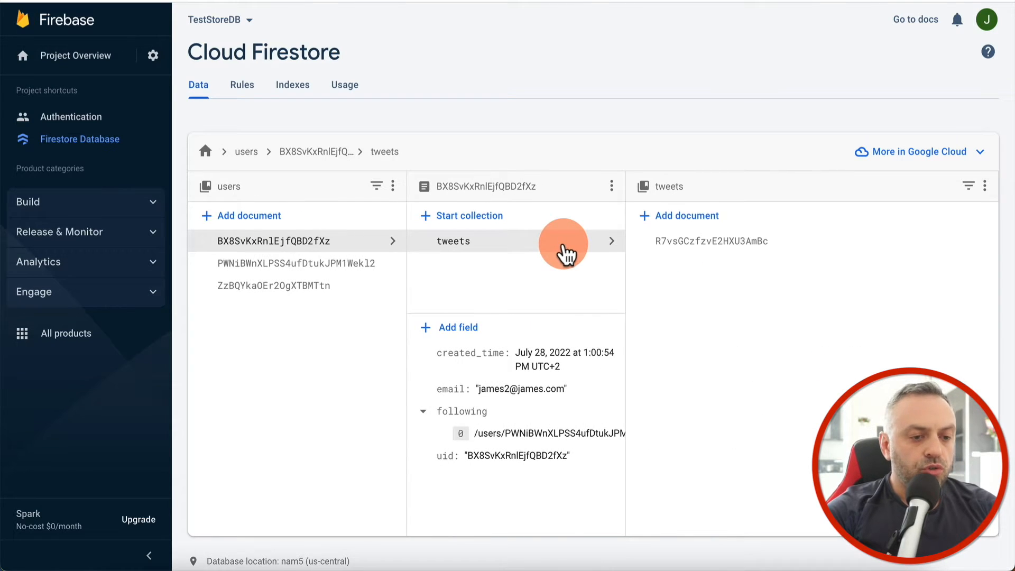
{"action": "left_click", "coordinate": [686, 244]}
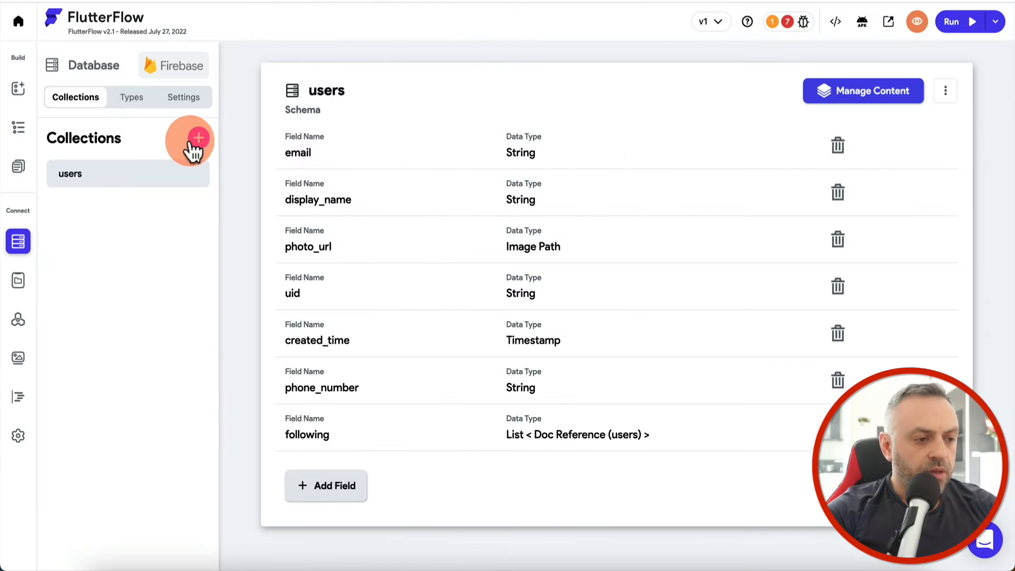
Create a collection named tweets as a subcollection of the users collection
{"action": "left_click", "coordinate": [194, 154]}
{"action": "left_click", "coordinate": [463, 263]}
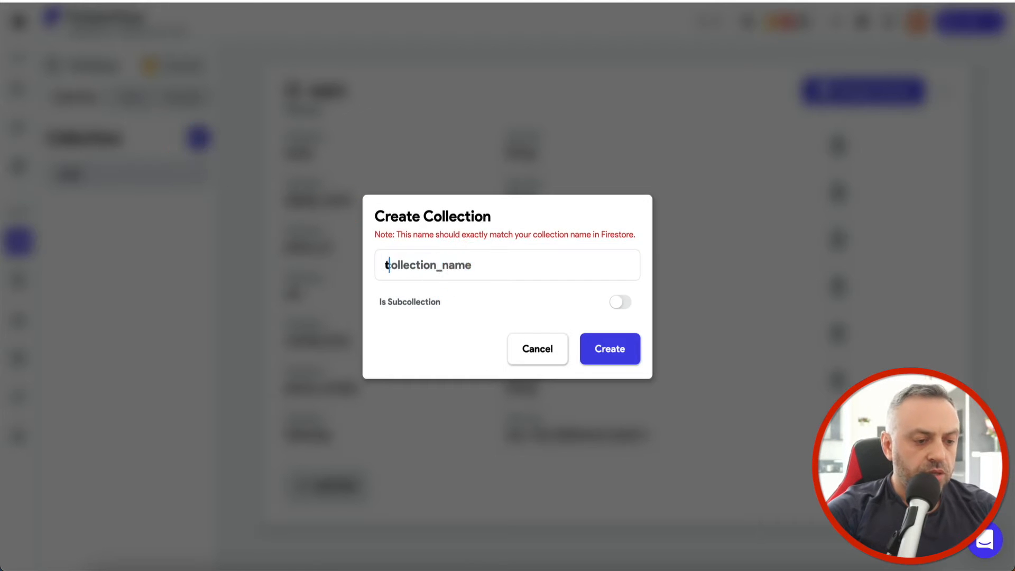
{"action": "type", "text": "tweets"}
{"action": "left_click", "coordinate": [621, 302]}
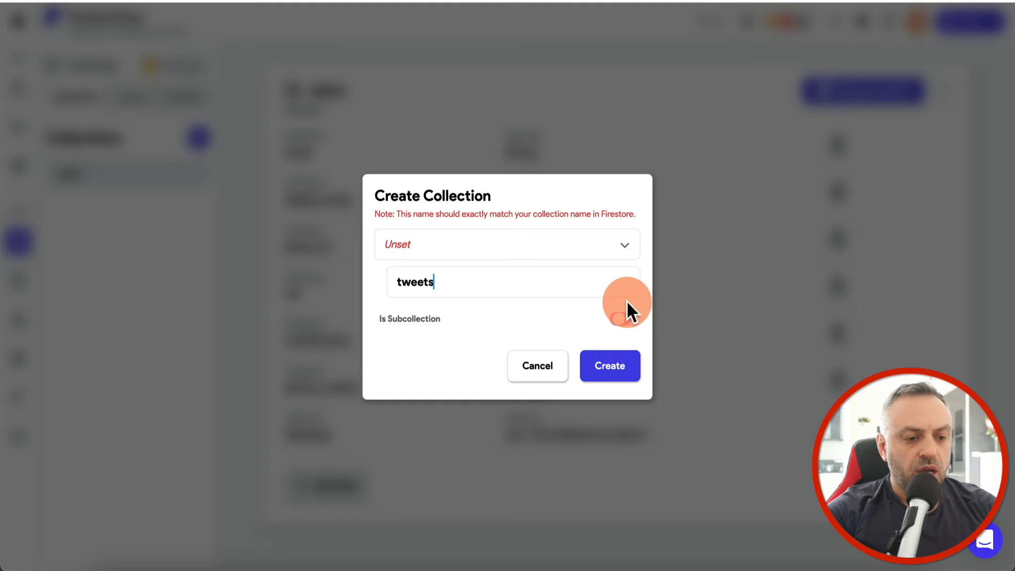
{"action": "left_click", "coordinate": [501, 246]}
{"action": "left_click", "coordinate": [481, 248]}
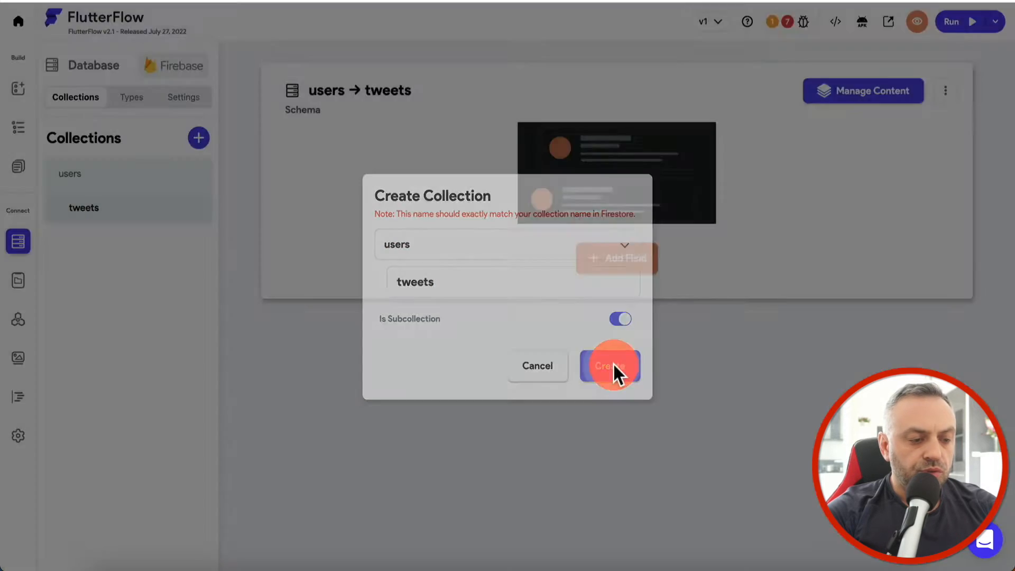
{"action": "left_click", "coordinate": [603, 364]}
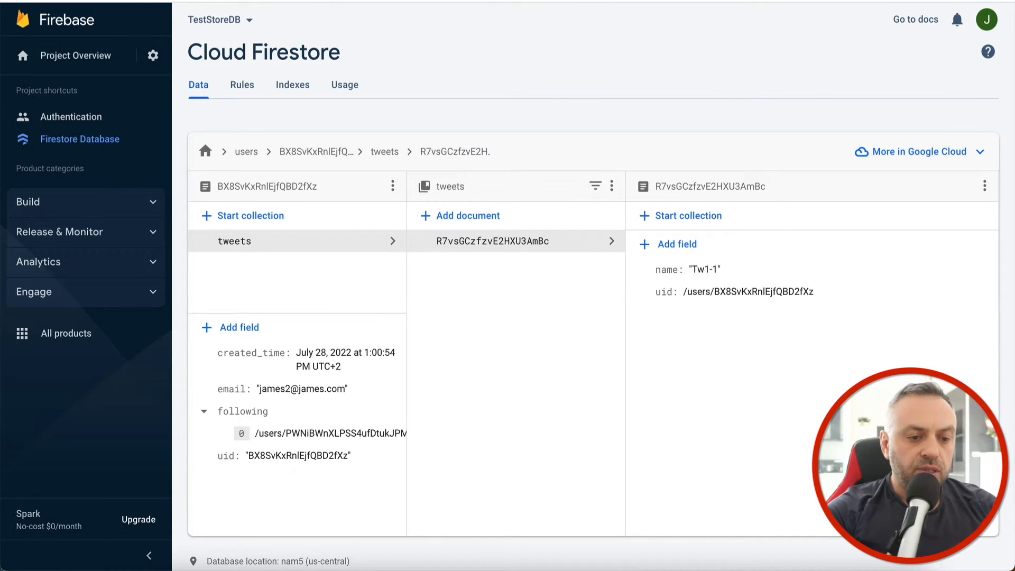
Return from the Firebase console to FlutterFlow and add a String field called name to the tweets subcollection
{"action": "left_click", "coordinate": [372, 1]}
{"action": "left_click", "coordinate": [619, 265]}
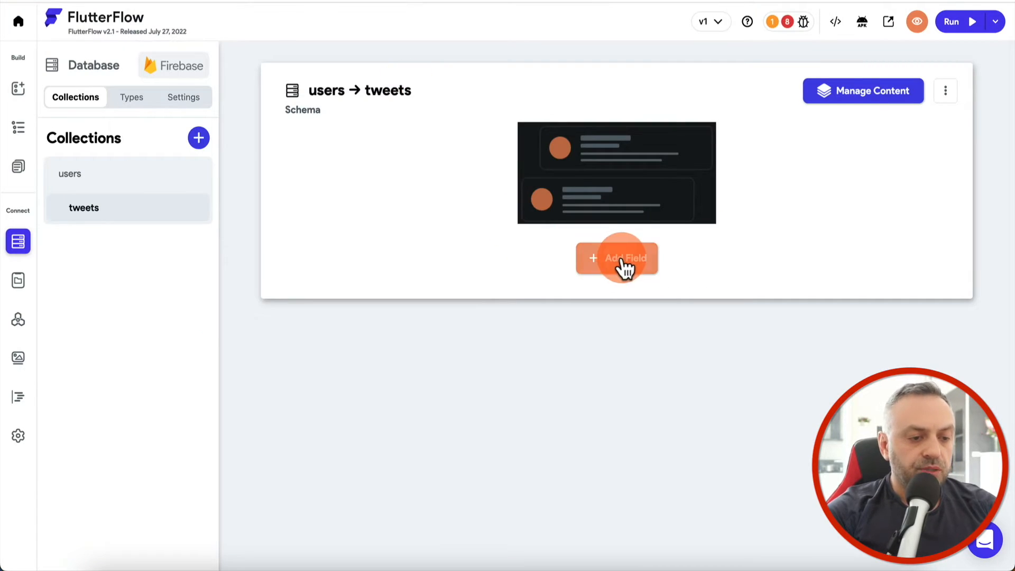
{"action": "type", "text": "name"}
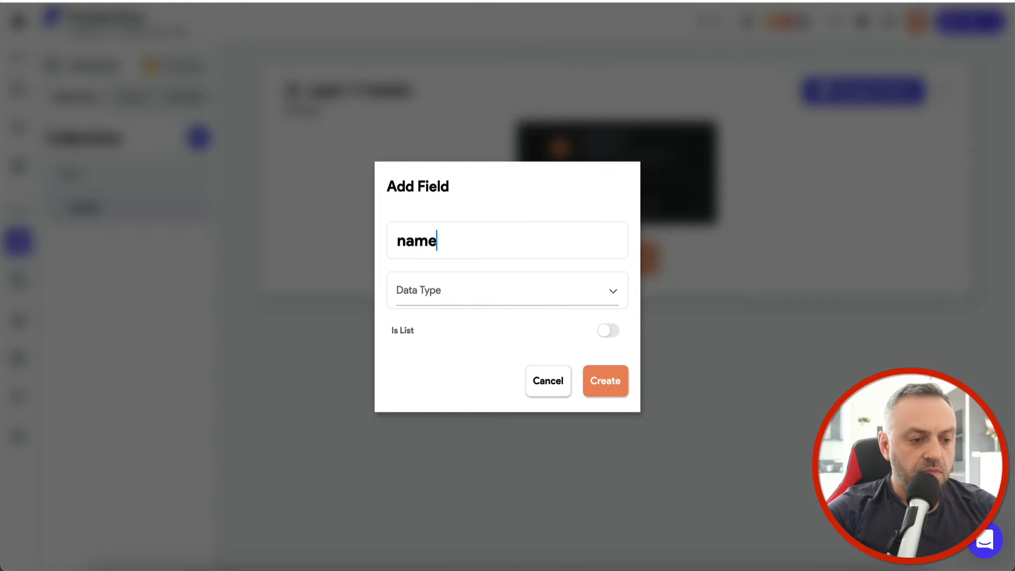
{"action": "left_click", "coordinate": [465, 291]}
{"action": "left_click", "coordinate": [549, 377]}
{"action": "left_click", "coordinate": [619, 386]}
Add a field named uid to the tweets subcollection as a document reference to users
{"action": "left_click", "coordinate": [484, 215]}
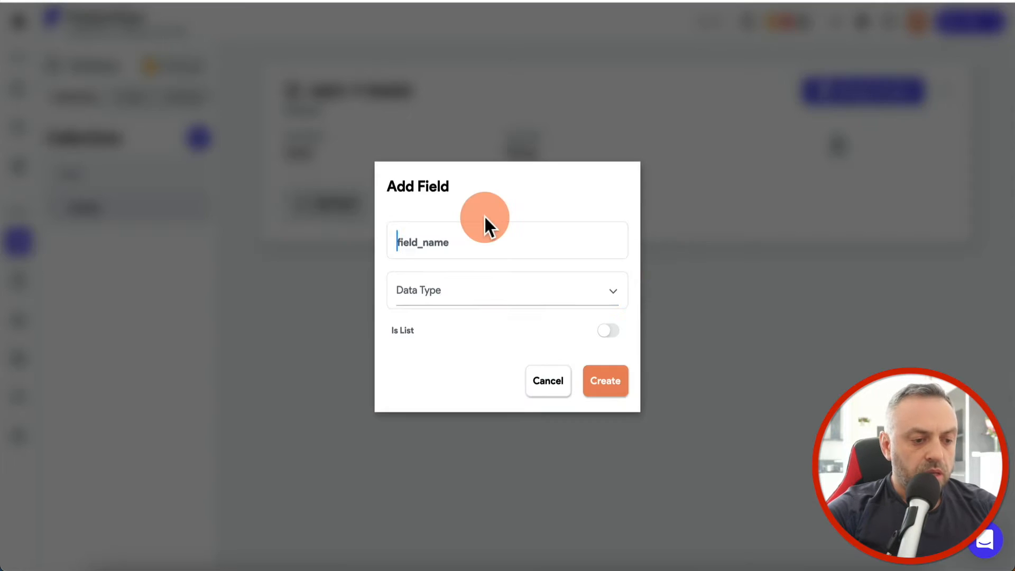
{"action": "type", "text": "uid"}
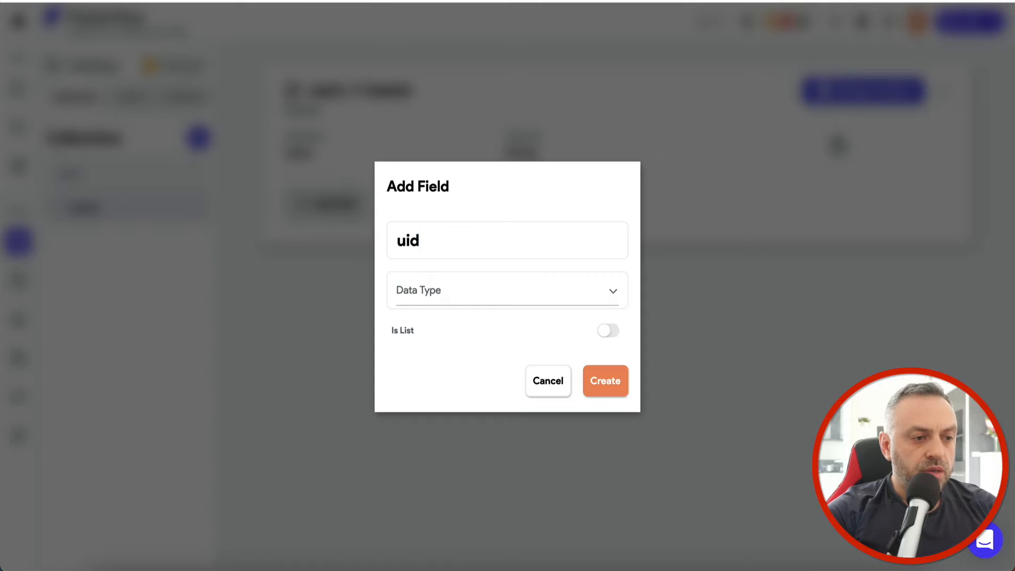
{"action": "left_click", "coordinate": [476, 291]}
{"action": "left_click", "coordinate": [447, 429]}
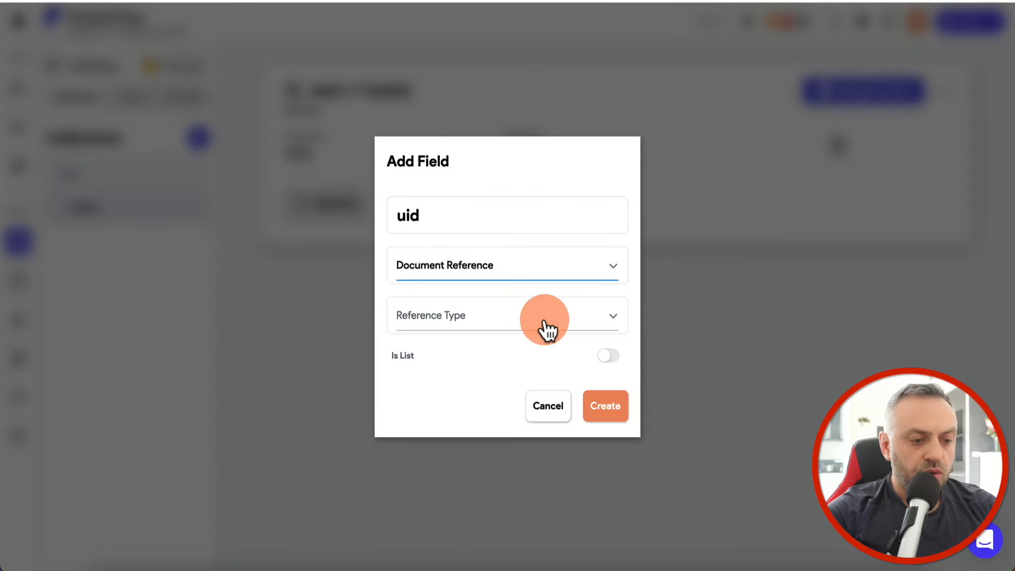
{"action": "left_click", "coordinate": [537, 321]}
{"action": "left_click", "coordinate": [511, 316]}
{"action": "left_click", "coordinate": [606, 408]}
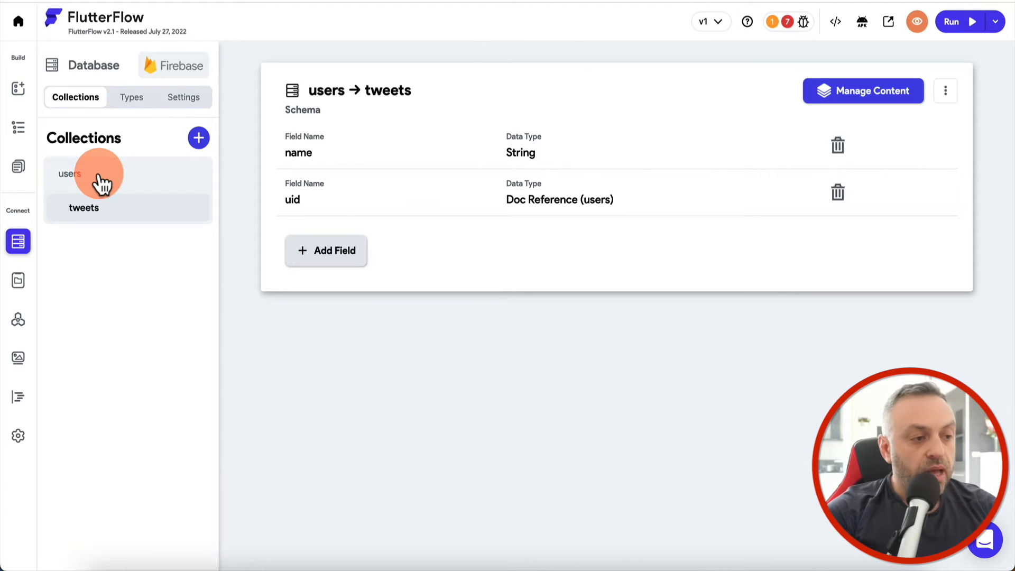
Open the Login page in the builder, and review the planned pages on the Twitter Clone board
{"action": "left_click", "coordinate": [18, 89]}
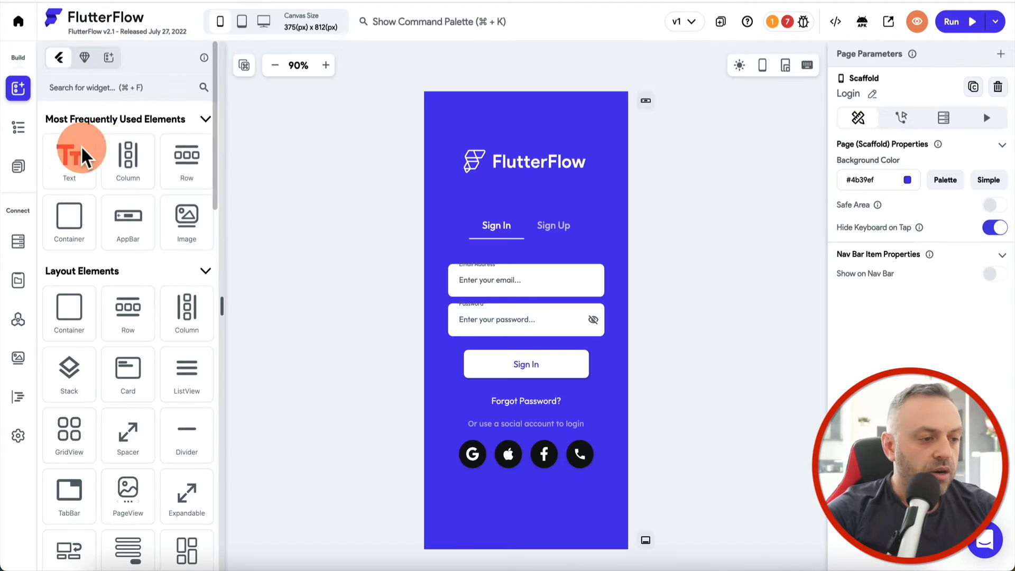
{"action": "left_click", "coordinate": [18, 129]}
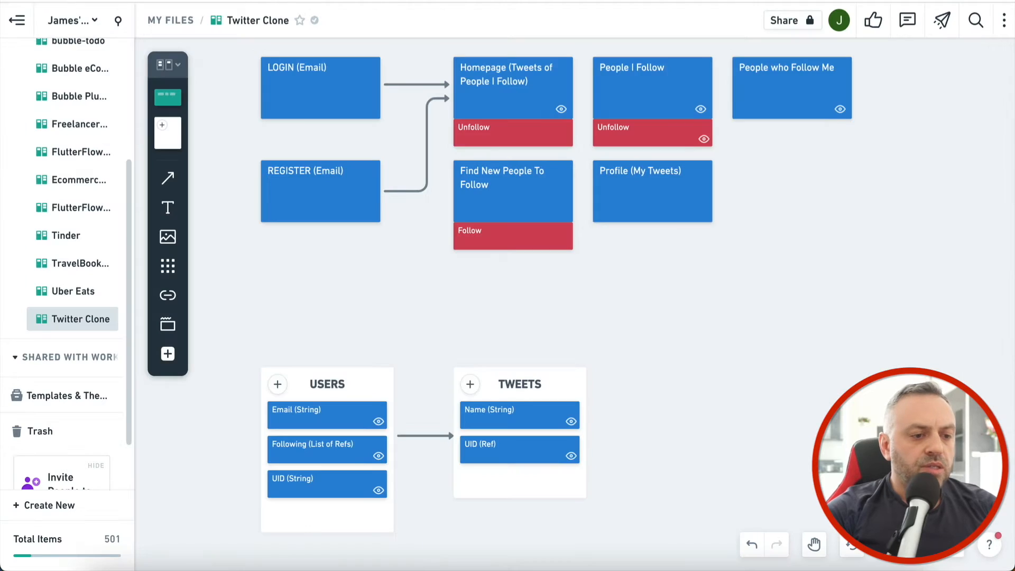
{"action": "left_click", "coordinate": [413, 271]}
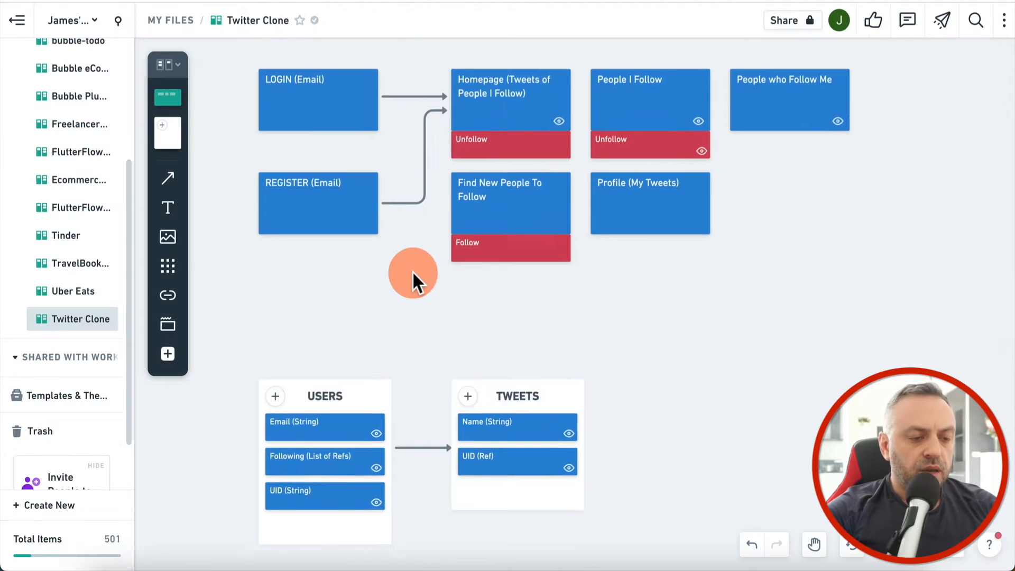
{"action": "scroll", "coordinate": [413, 271], "scroll_direction": "up", "scroll_amount": 4}
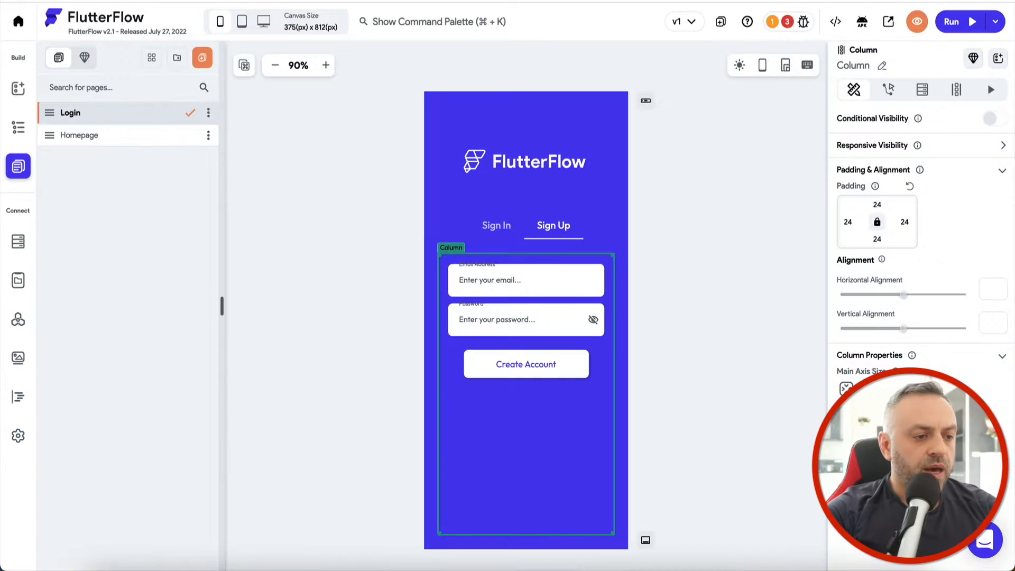
Switch to FlutterFlow and create a page named Following from the User Search list template with the project's own theme
{"action": "left_click", "coordinate": [198, 59]}
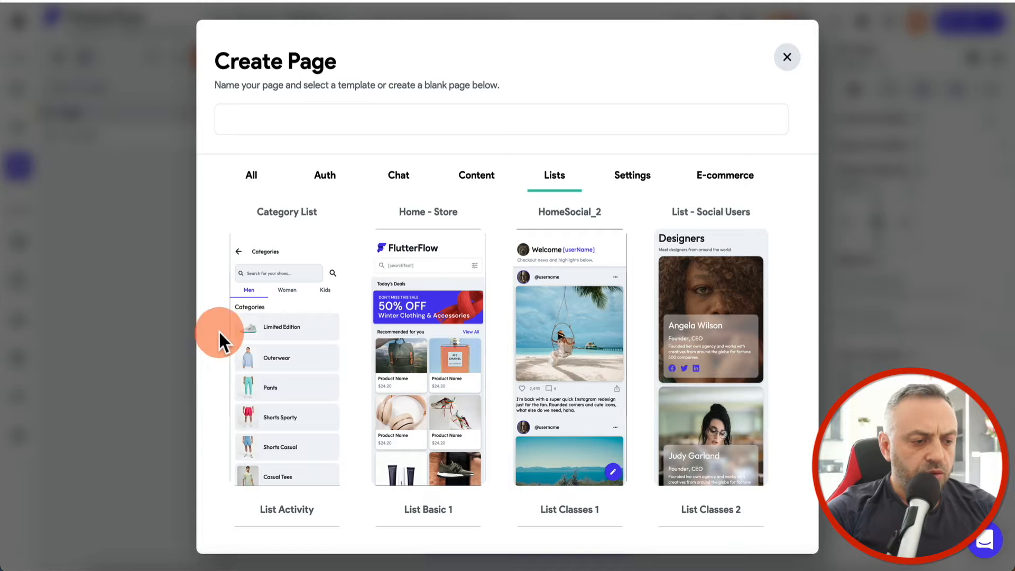
{"action": "scroll", "coordinate": [246, 312], "scroll_direction": "down", "scroll_amount": 4}
{"action": "scroll", "coordinate": [246, 312], "scroll_direction": "down", "scroll_amount": 6}
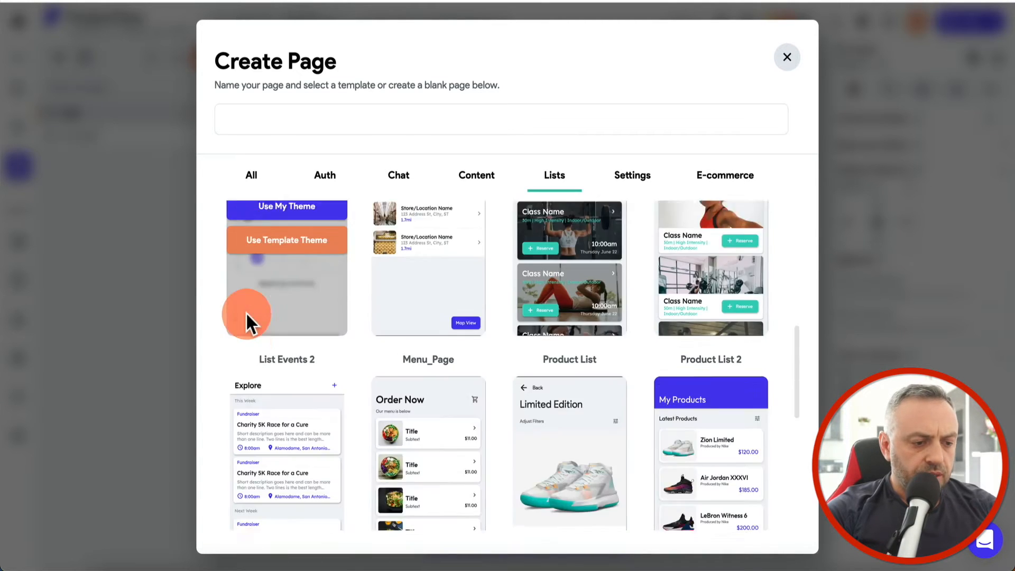
{"action": "scroll", "coordinate": [246, 312], "scroll_direction": "down", "scroll_amount": 5}
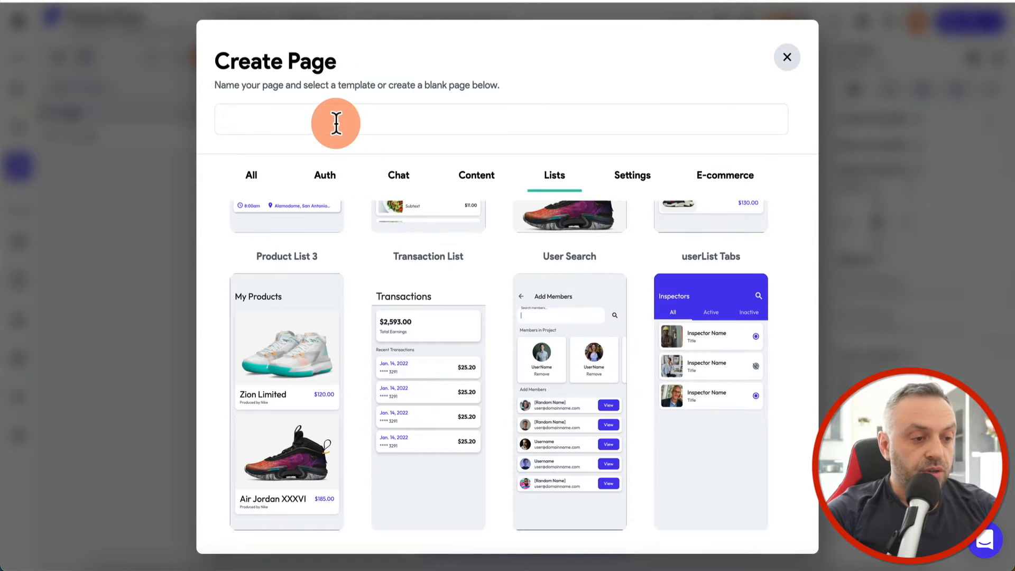
{"action": "type", "text": "Following"}
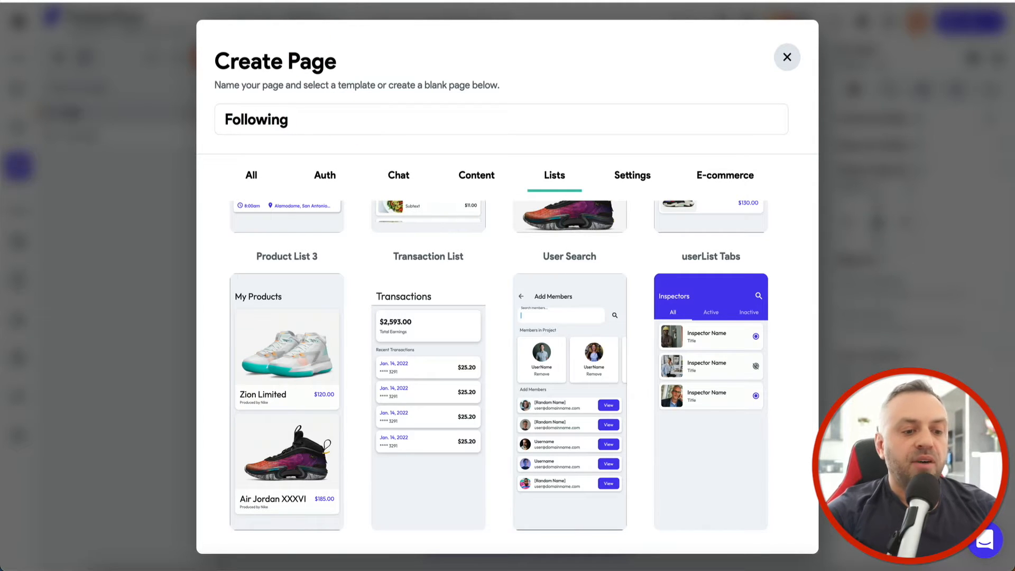
{"action": "mouse_move", "coordinate": [585, 385]}
{"action": "left_click", "coordinate": [583, 402]}
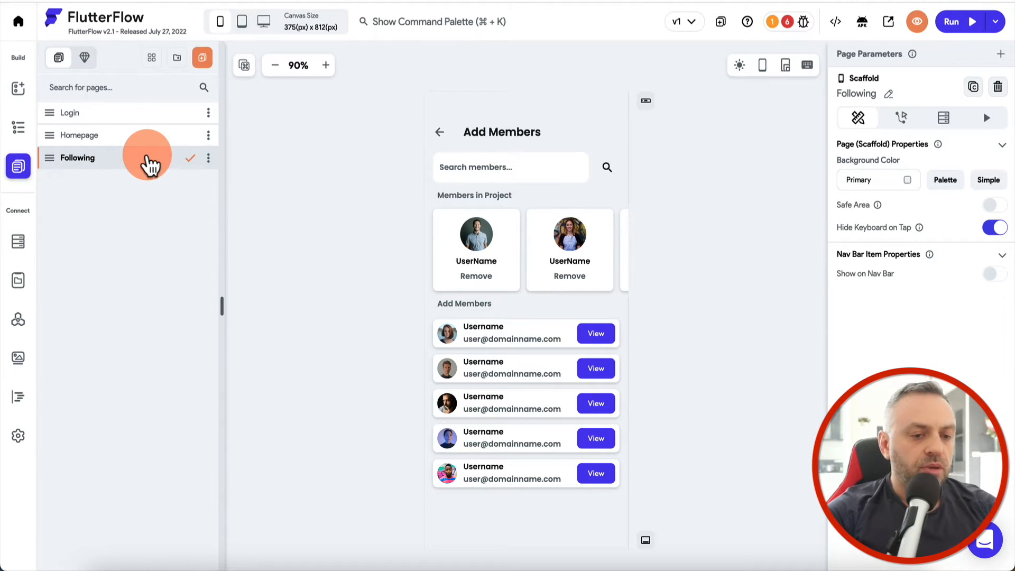
Change the Following page's Add Members heading to People I Follow
{"action": "left_click", "coordinate": [513, 132]}
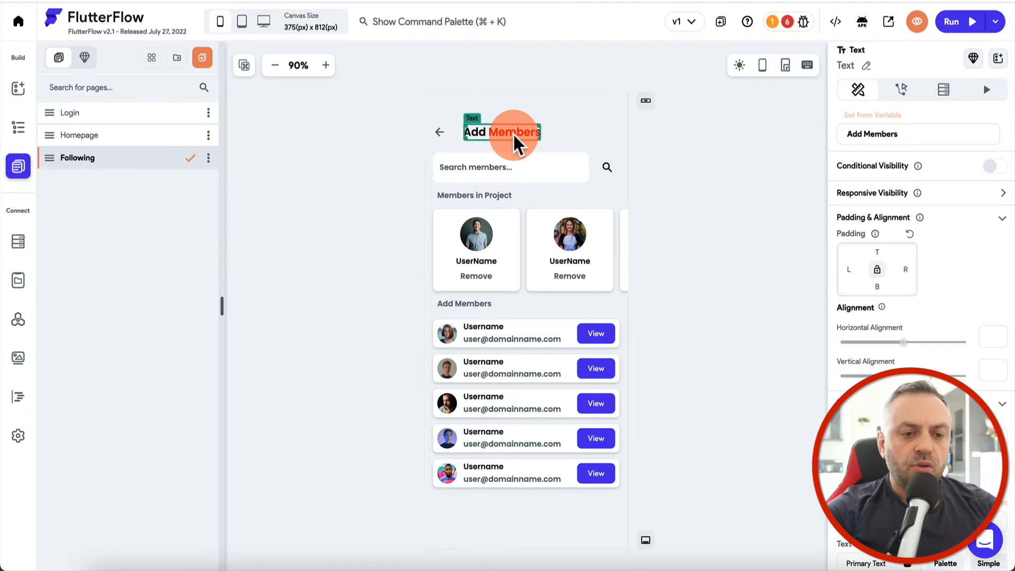
{"action": "left_click", "coordinate": [933, 136]}
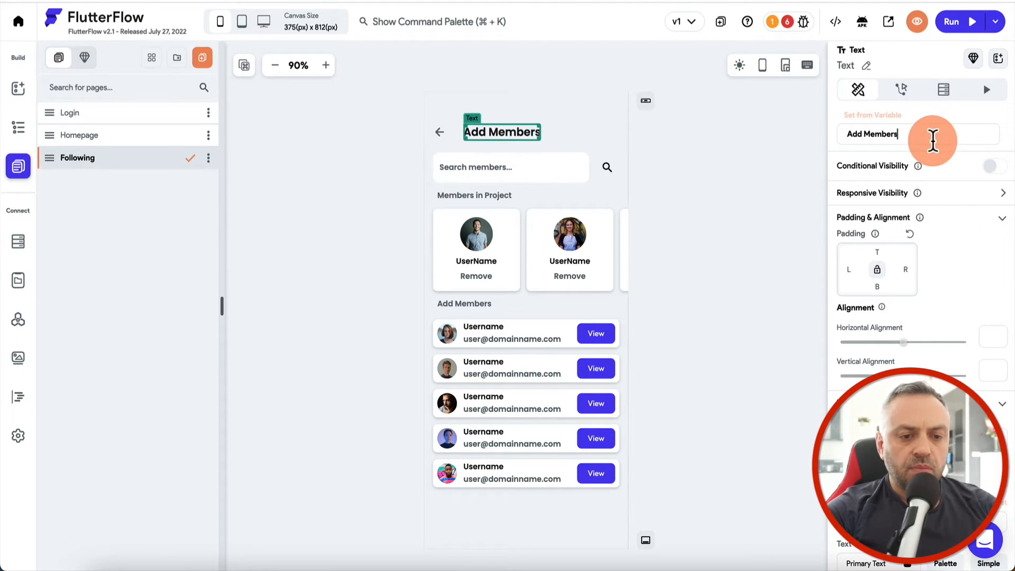
{"action": "key", "text": "super+a"}
{"action": "type", "text": "People I Follow"}
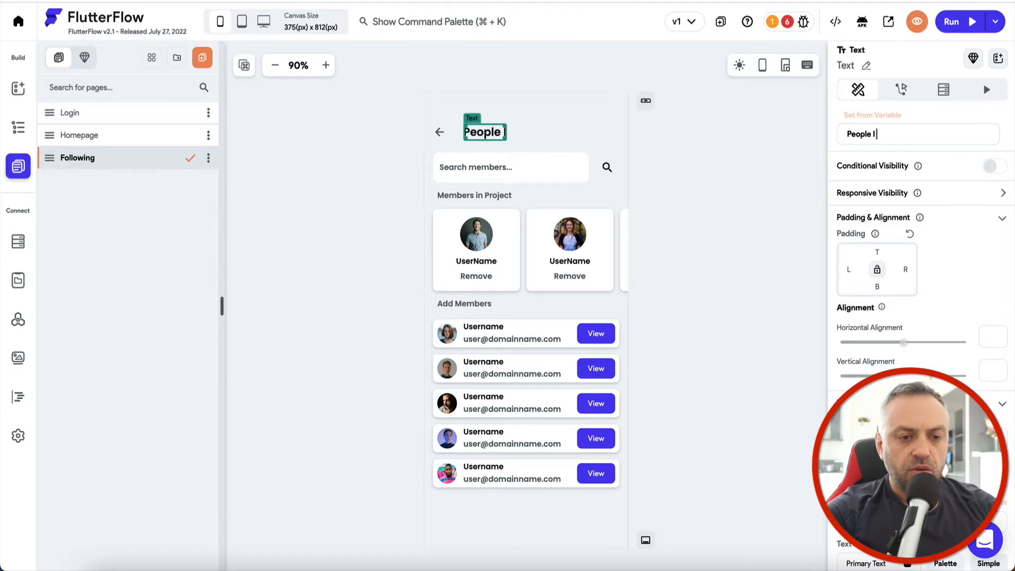
Delete the horizontal list of member cards and the Add Members label from the Following page
{"action": "left_click", "coordinate": [458, 272]}
{"action": "left_click", "coordinate": [429, 213]}
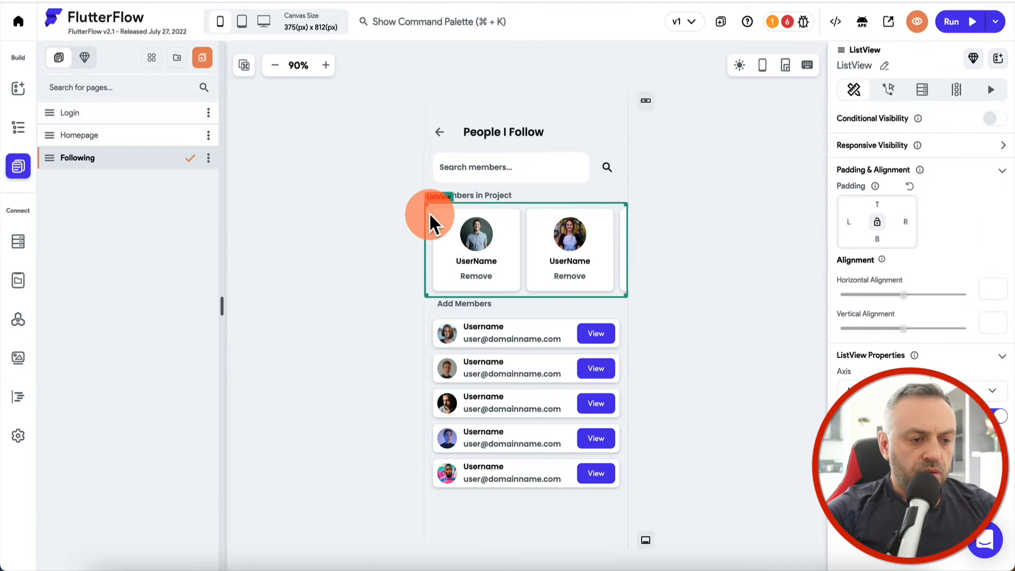
{"action": "key", "text": "Delete"}
{"action": "key", "text": "Delete"}
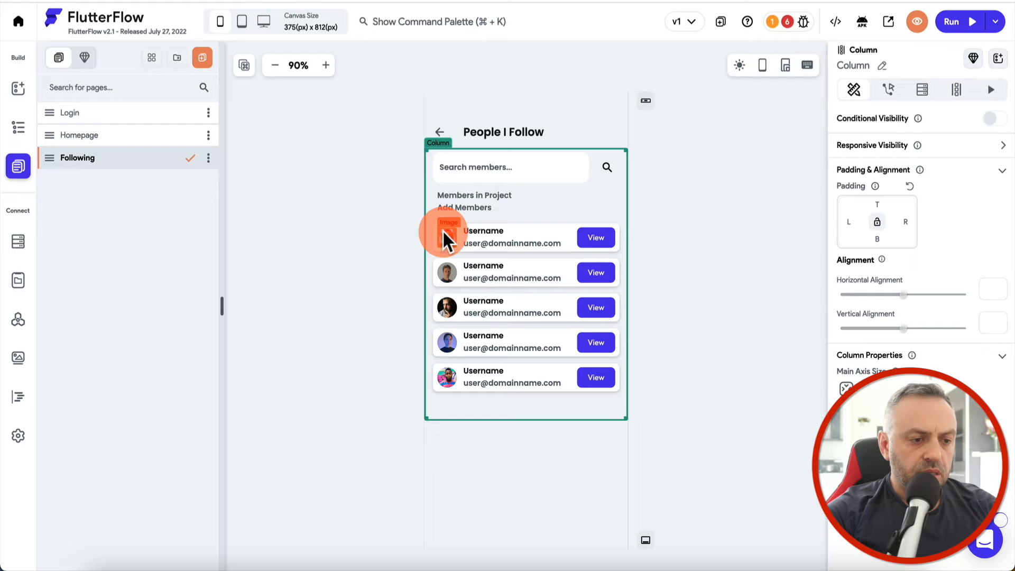
{"action": "left_click", "coordinate": [468, 204]}
{"action": "key", "text": "Delete"}
Change the Members in Project label above the user list to Following These People
{"action": "left_click", "coordinate": [480, 195]}
{"action": "left_click", "coordinate": [872, 132]}
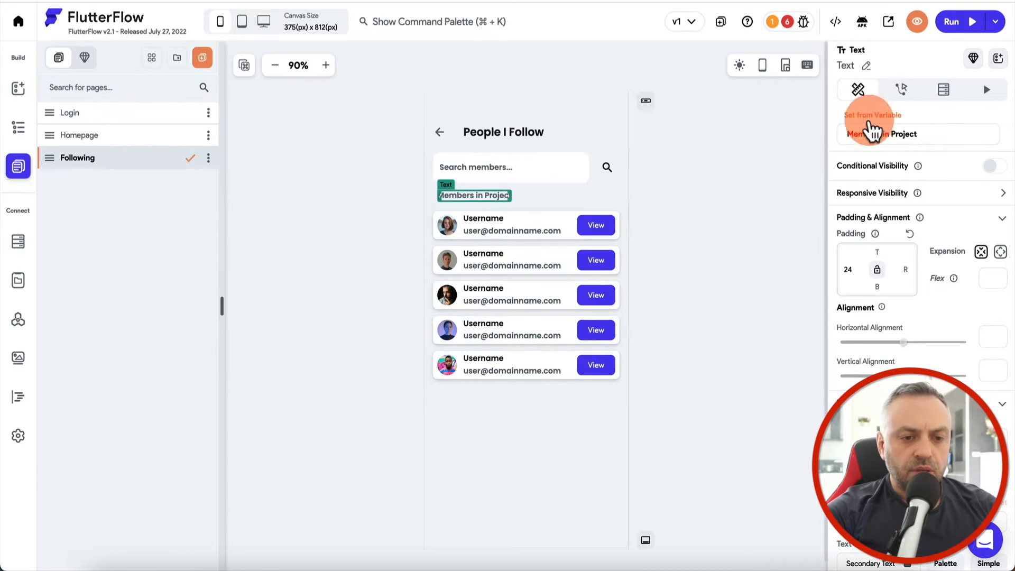
{"action": "key", "text": "super+a"}
{"action": "type", "text": "Follow"}
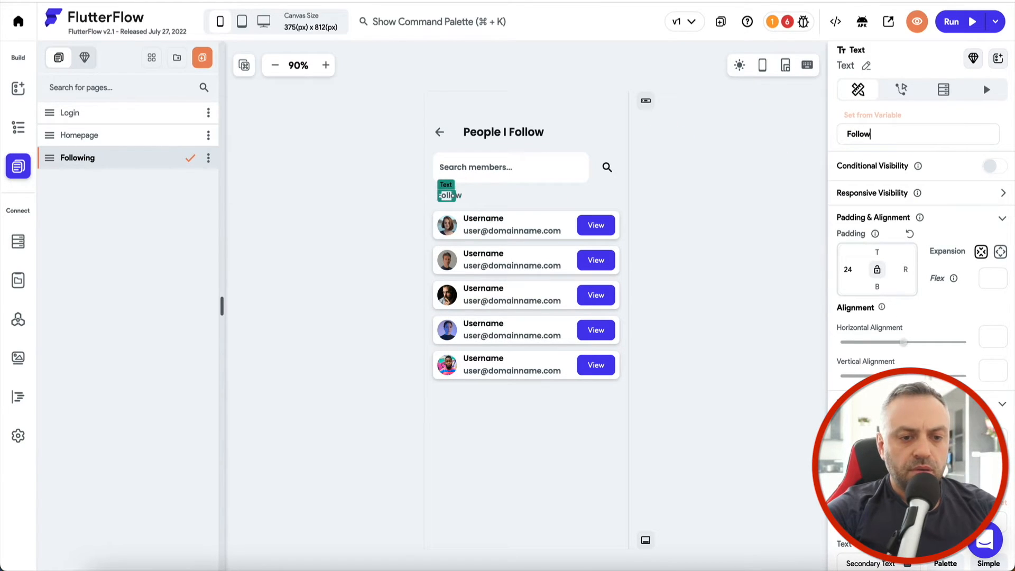
{"action": "type", "text": "ing These People"}
{"action": "left_click", "coordinate": [522, 157]}
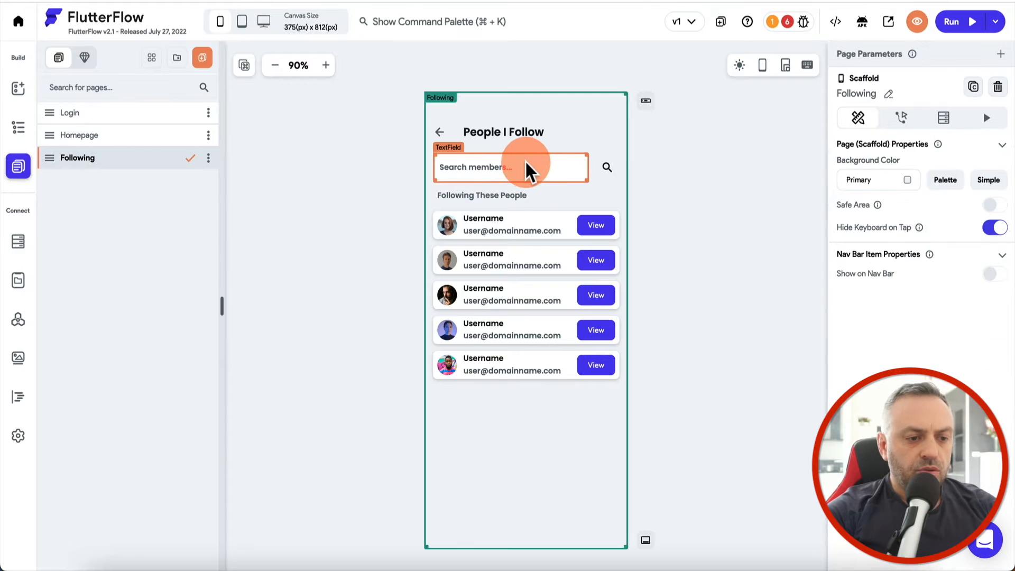
{"action": "left_click", "coordinate": [704, 122]}
{"action": "left_click", "coordinate": [531, 129]}
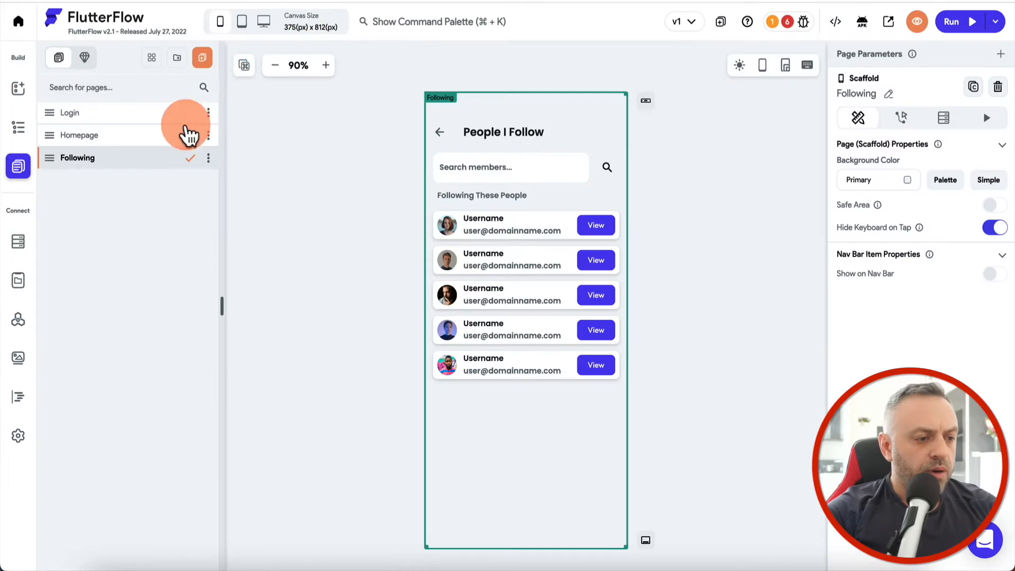
Make two duplicates of the Following page and rename the first one Followers
{"action": "left_click", "coordinate": [208, 157]}
{"action": "left_click", "coordinate": [127, 176]}
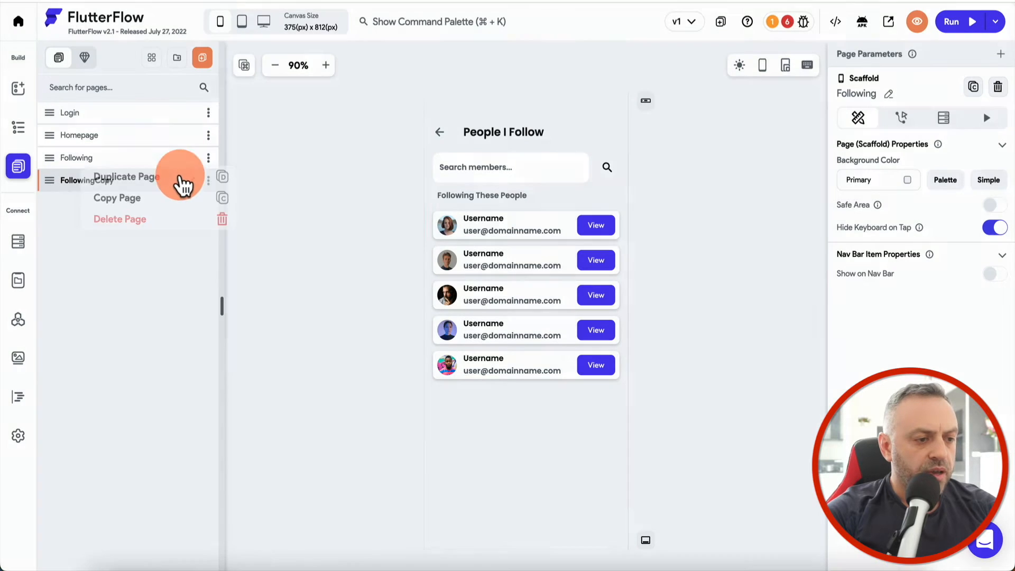
{"action": "left_click", "coordinate": [116, 180]}
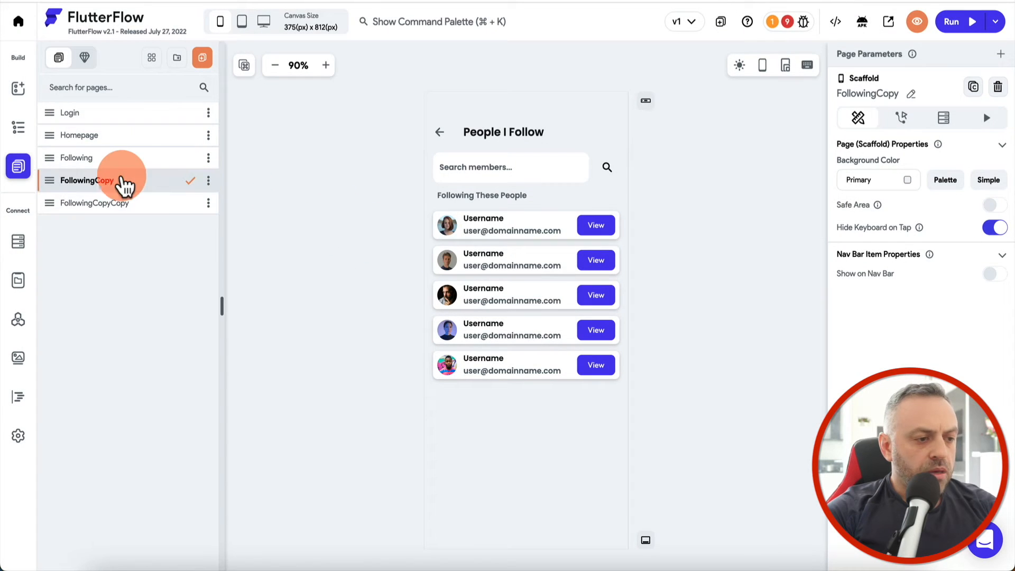
{"action": "left_click", "coordinate": [911, 94]}
{"action": "type", "text": "Followers"}
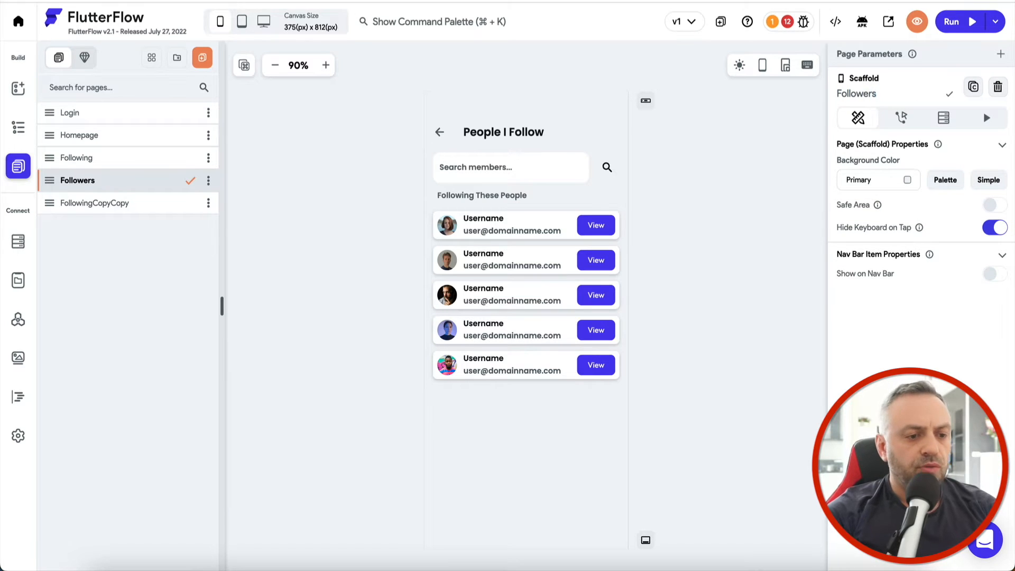
{"action": "left_click", "coordinate": [755, 126]}
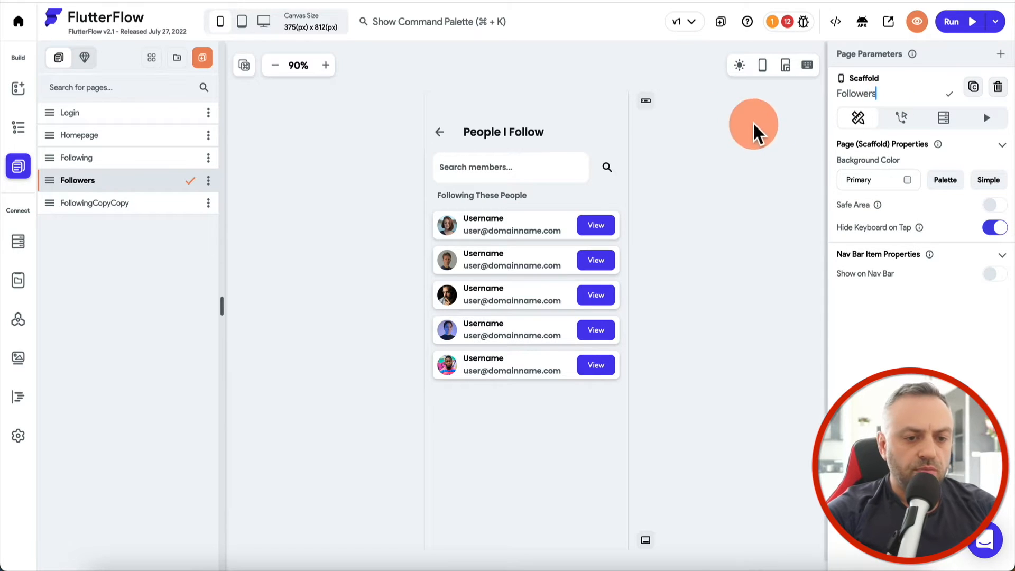
Change the Followers page's heading and the label above its user list to My Followers
{"action": "double_click", "coordinate": [503, 132]}
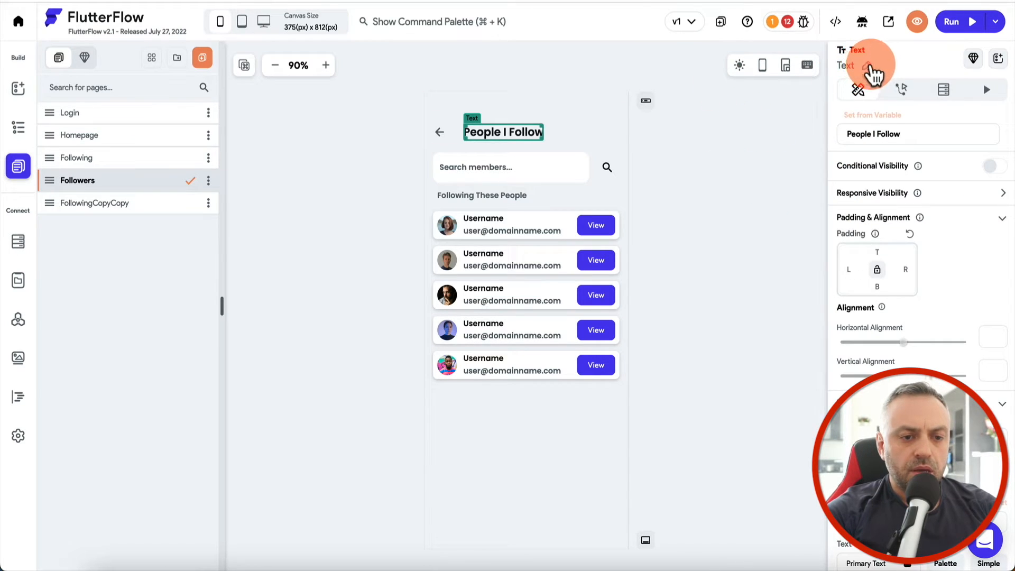
{"action": "type", "text": "My Followers"}
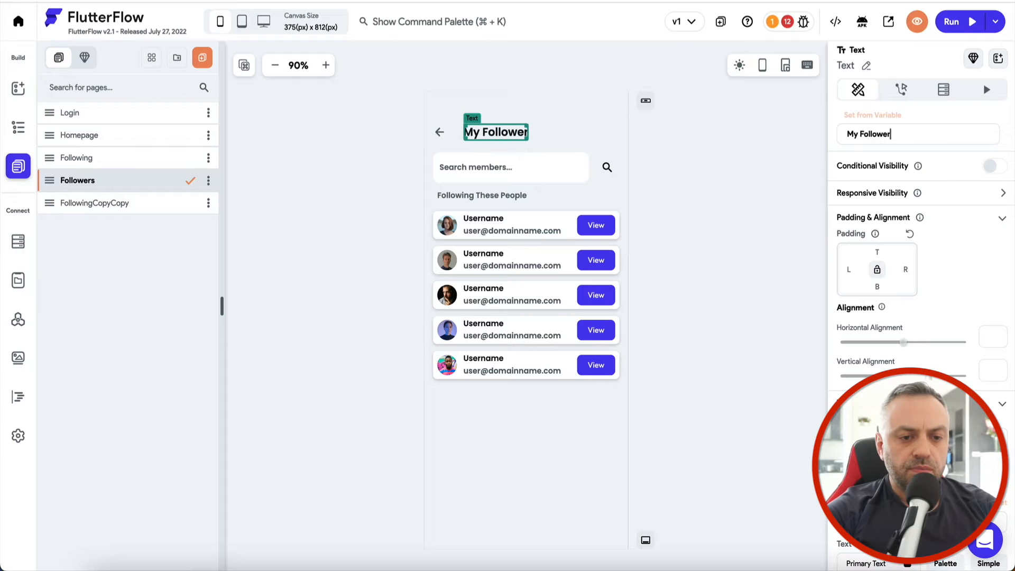
{"action": "type", "text": "o"}
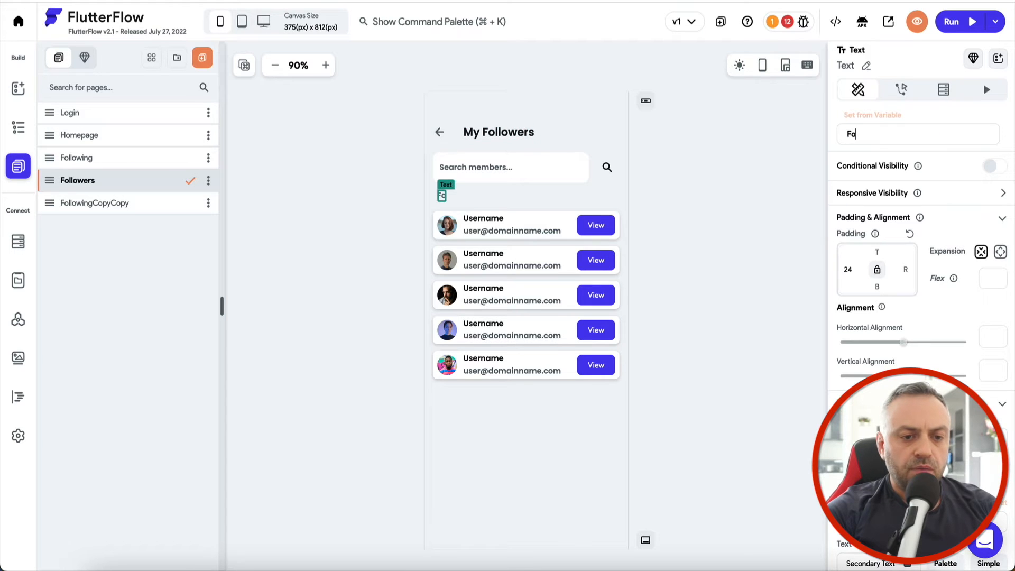
{"action": "key", "text": "BackSpace"}
{"action": "key", "text": "BackSpace"}
{"action": "type", "text": "My Follow"}
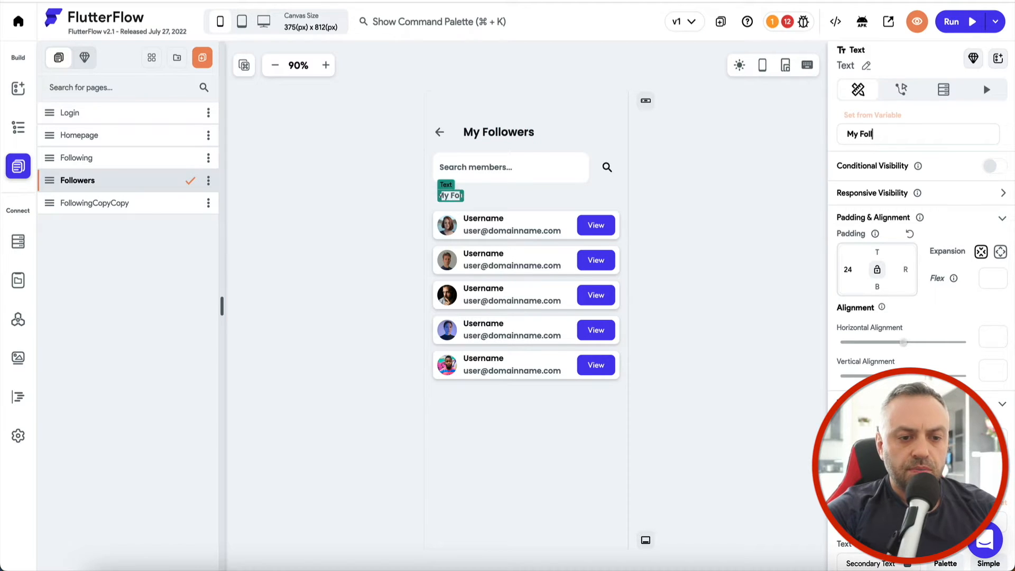
Rename the FollowingCopyCopy page to Users and change its People I Follow heading to Users
{"action": "left_click", "coordinate": [152, 204]}
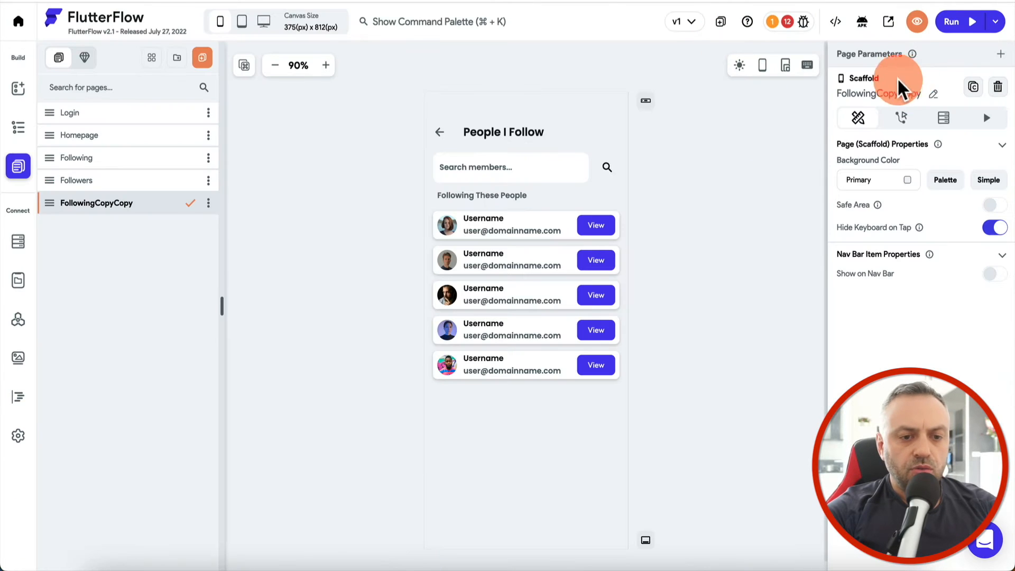
{"action": "left_click", "coordinate": [935, 95]}
{"action": "double_click", "coordinate": [914, 92]}
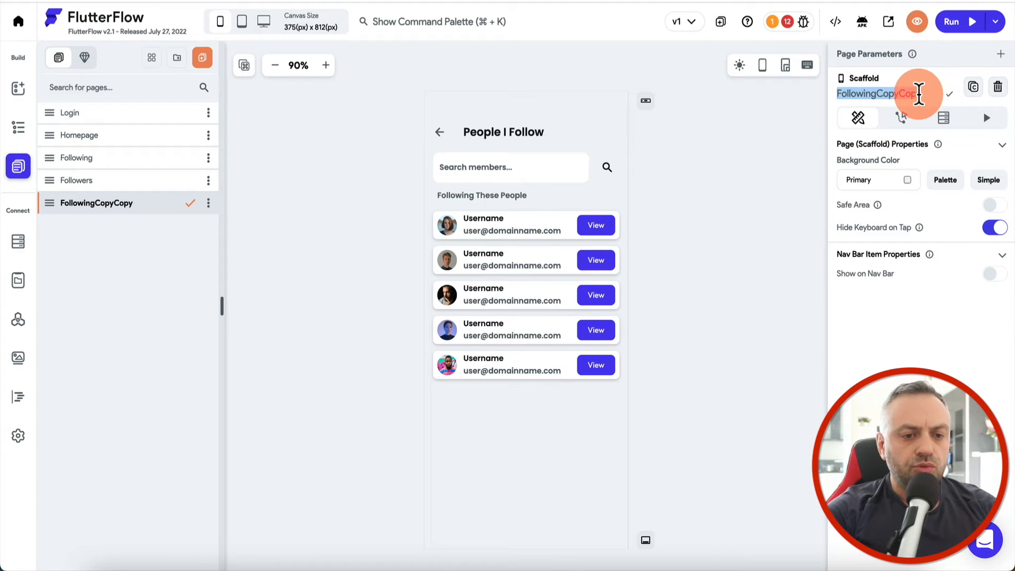
{"action": "type", "text": "Users"}
{"action": "left_click", "coordinate": [532, 132]}
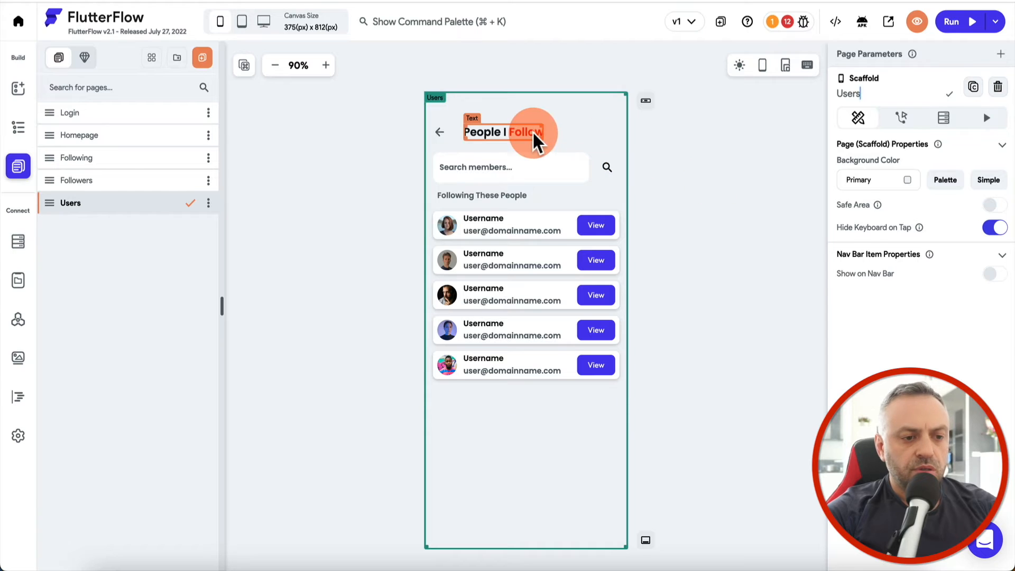
{"action": "triple_click", "coordinate": [915, 136]}
{"action": "type", "text": "Users"}
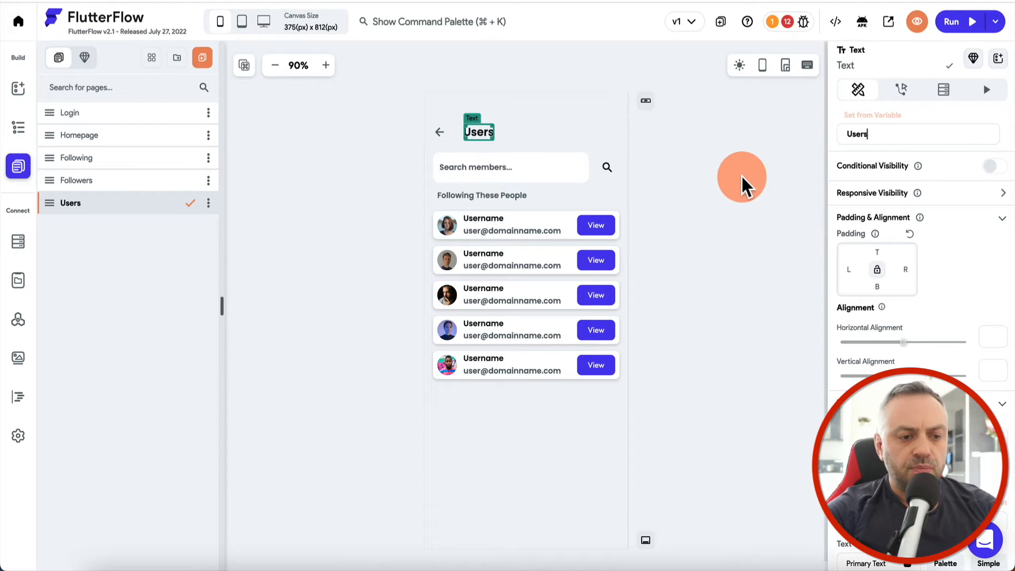
{"action": "left_click", "coordinate": [742, 176]}
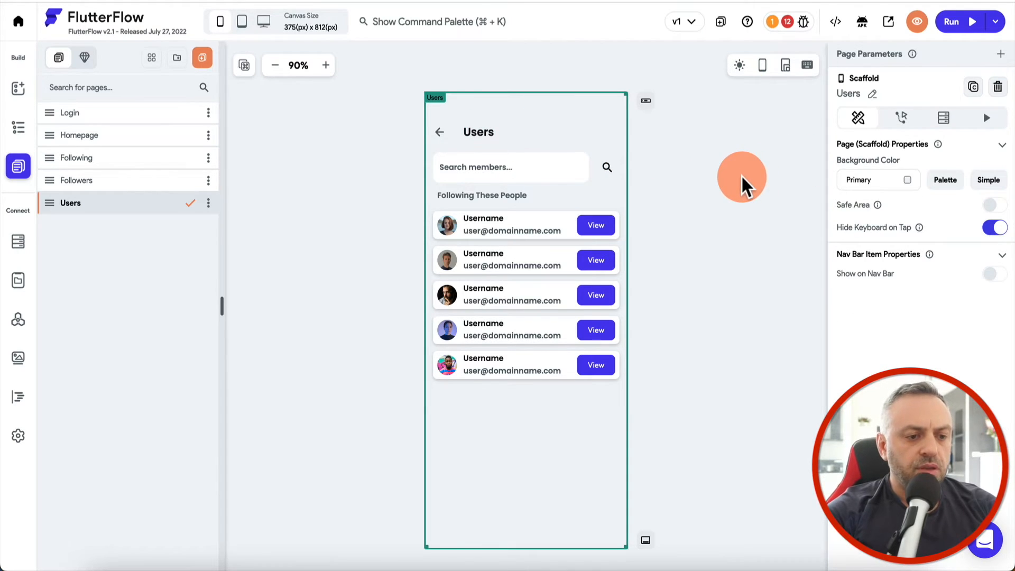
Change the label above the user list on the Users page to Find New People To Follow
{"action": "left_click", "coordinate": [482, 195]}
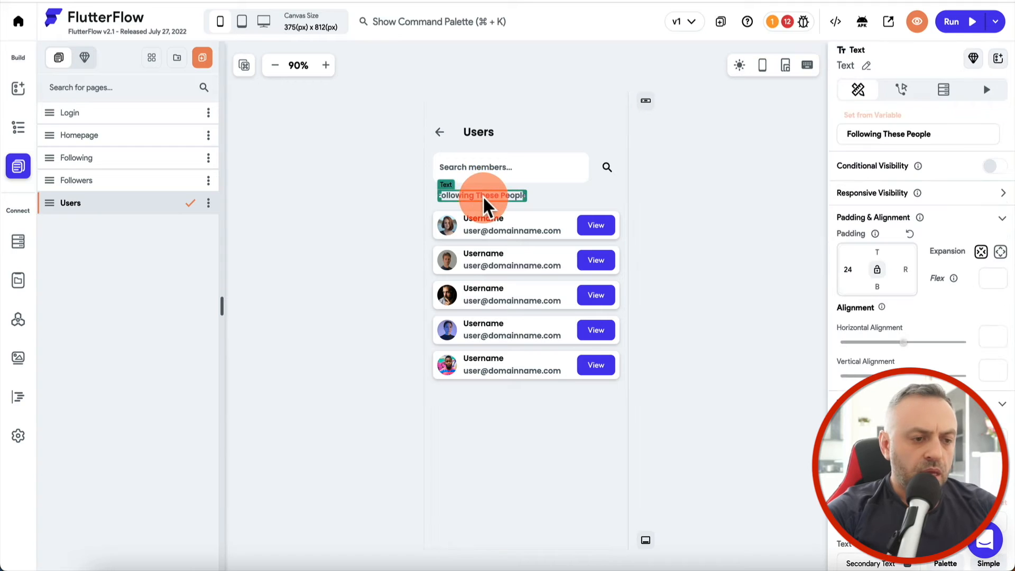
{"action": "triple_click", "coordinate": [959, 130]}
{"action": "type", "text": "Find N"}
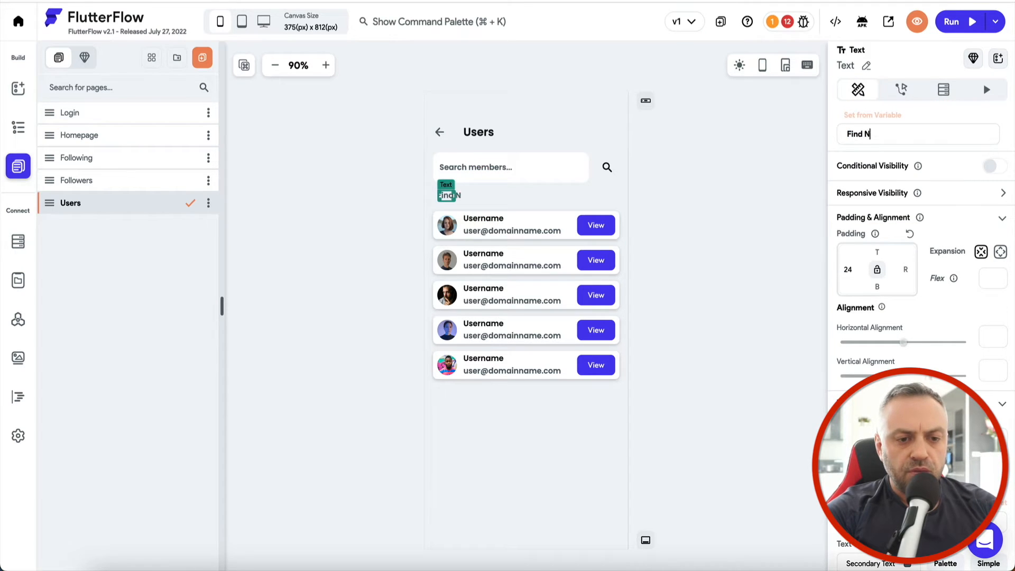
{"action": "type", "text": "ew People To Follow"}
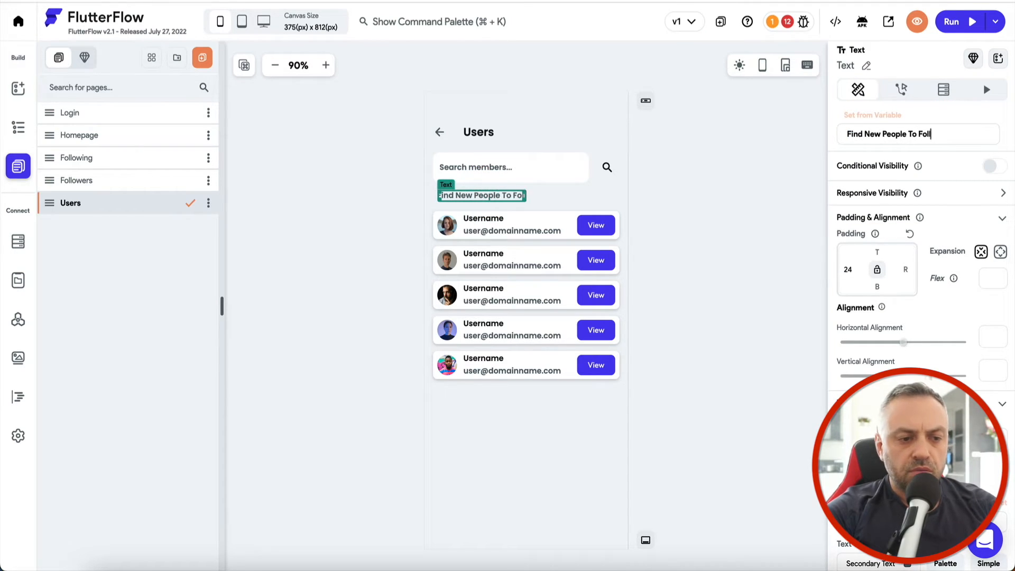
{"action": "left_click", "coordinate": [103, 204]}
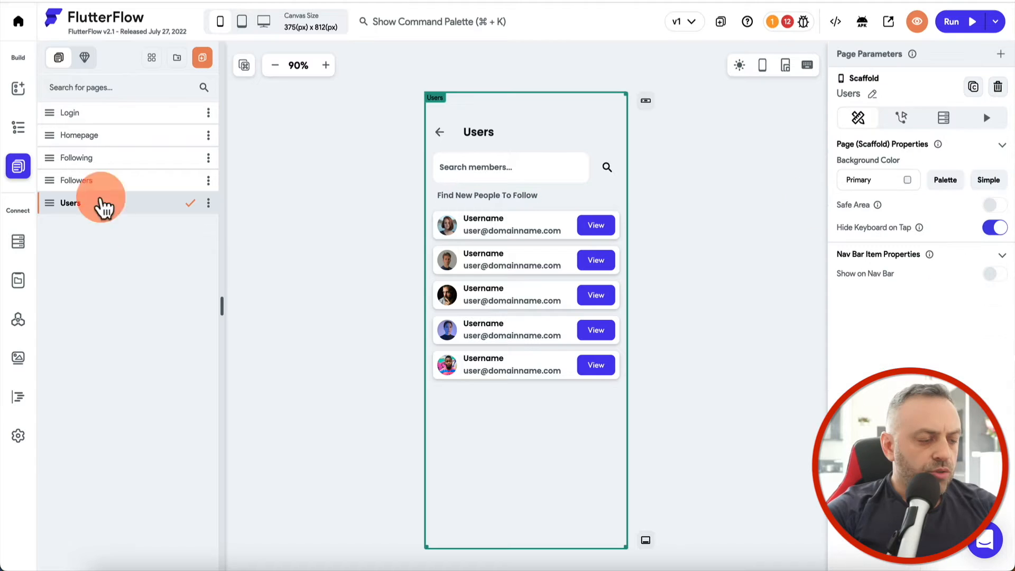
Duplicate the Homepage page and rename the copy Profile
{"action": "left_click", "coordinate": [135, 144]}
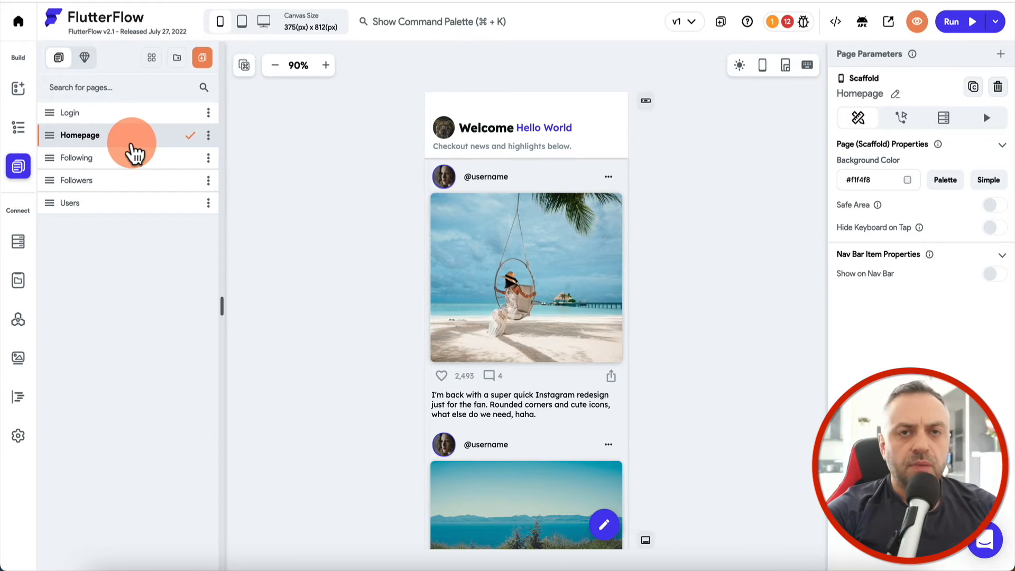
{"action": "left_click", "coordinate": [209, 136]}
{"action": "left_click", "coordinate": [183, 157]}
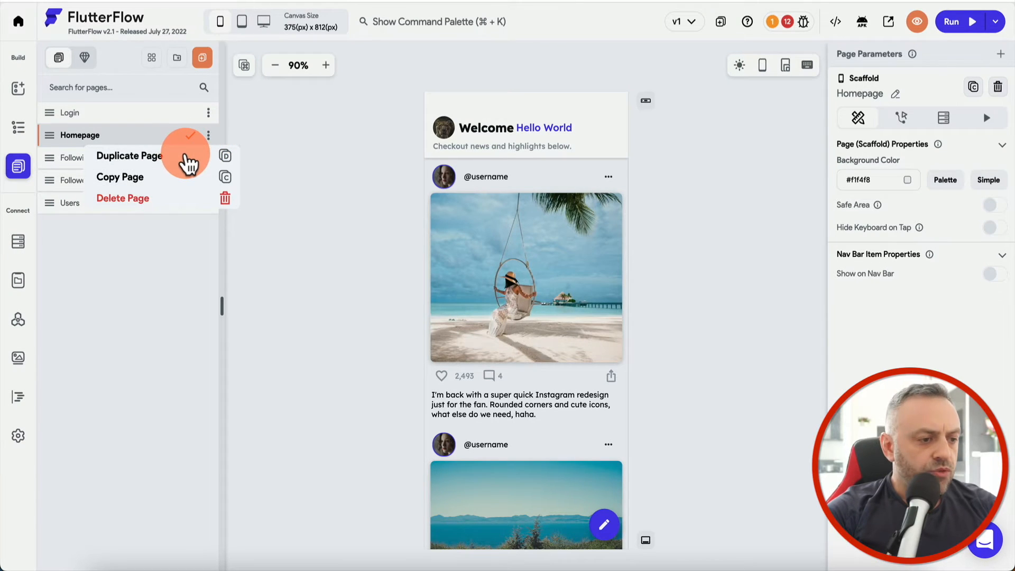
{"action": "left_click", "coordinate": [918, 94]}
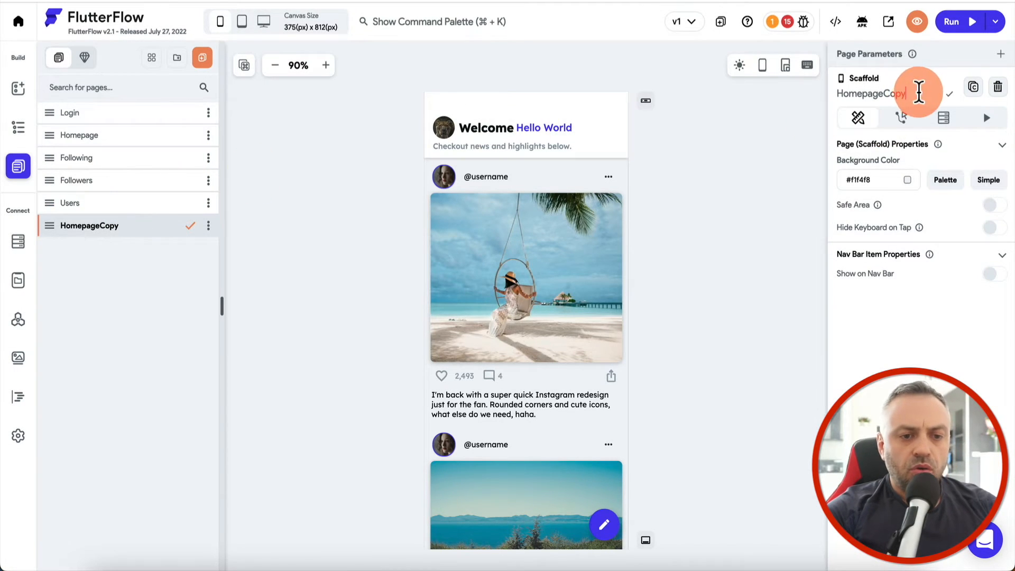
{"action": "double_click", "coordinate": [920, 94]}
{"action": "type", "text": "Profile"}
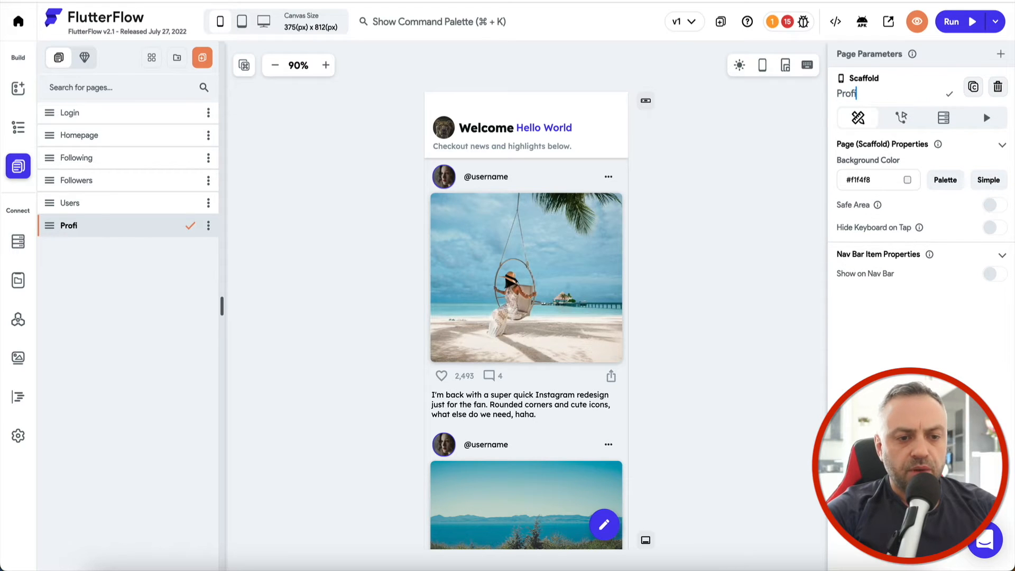
{"action": "left_click", "coordinate": [949, 94]}
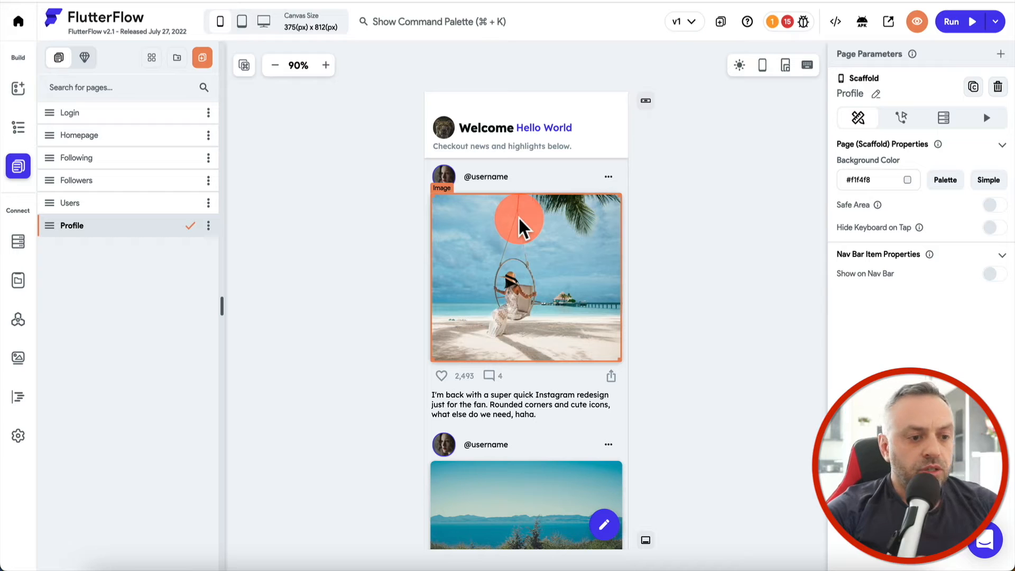
Delete the first userPost container from the socialFeed column on the Homepage
{"action": "left_click", "coordinate": [132, 136]}
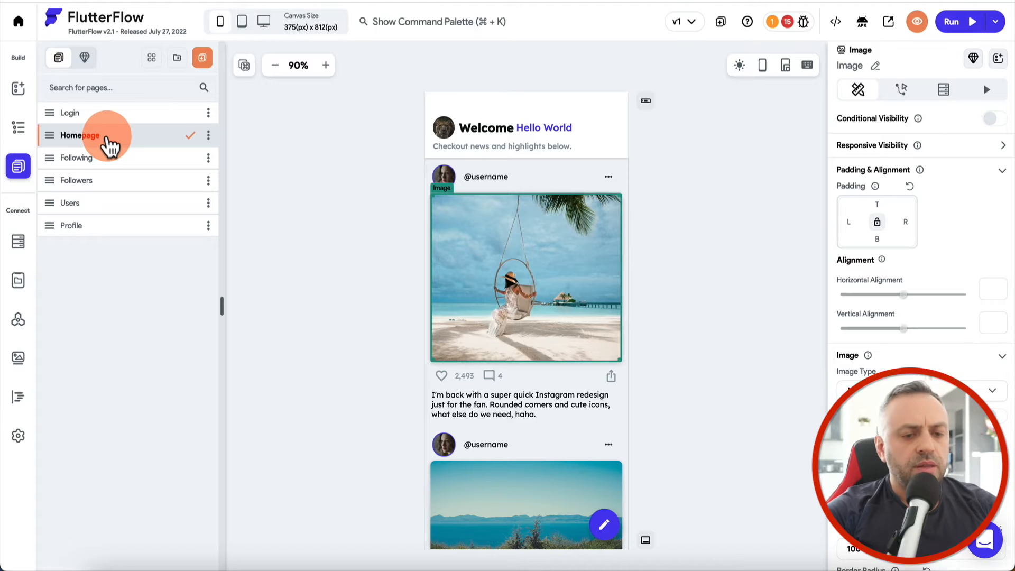
{"action": "left_click", "coordinate": [18, 128]}
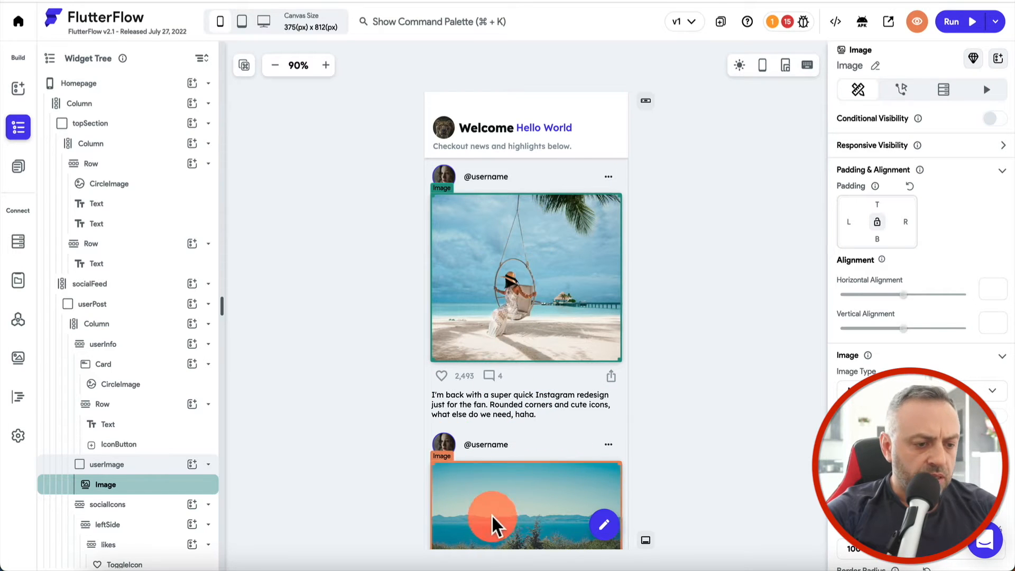
{"action": "left_click", "coordinate": [130, 285]}
{"action": "left_click", "coordinate": [110, 306]}
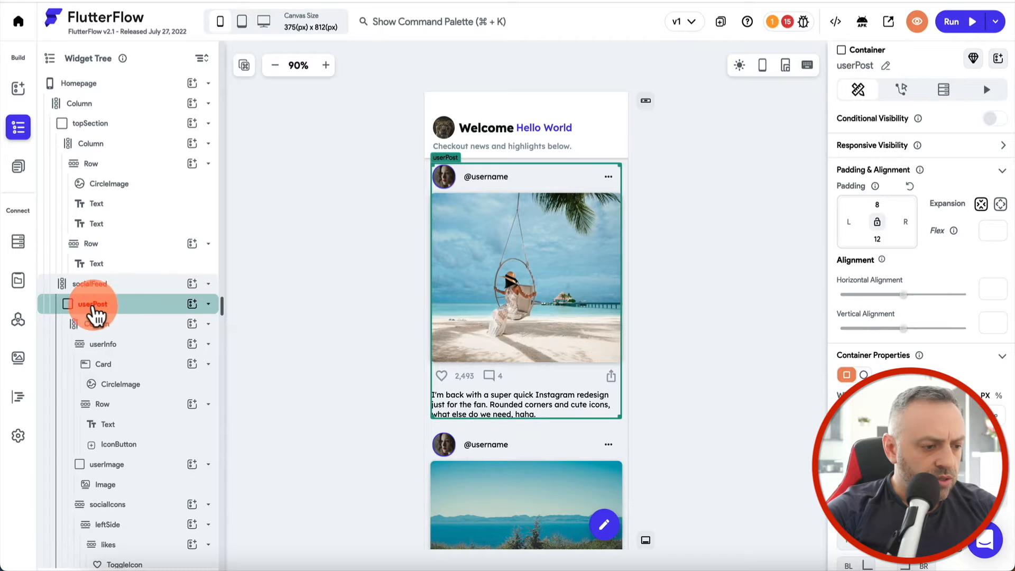
{"action": "scroll", "coordinate": [114, 312], "scroll_direction": "down", "scroll_amount": 2}
{"action": "scroll", "coordinate": [114, 317], "scroll_direction": "down", "scroll_amount": 4}
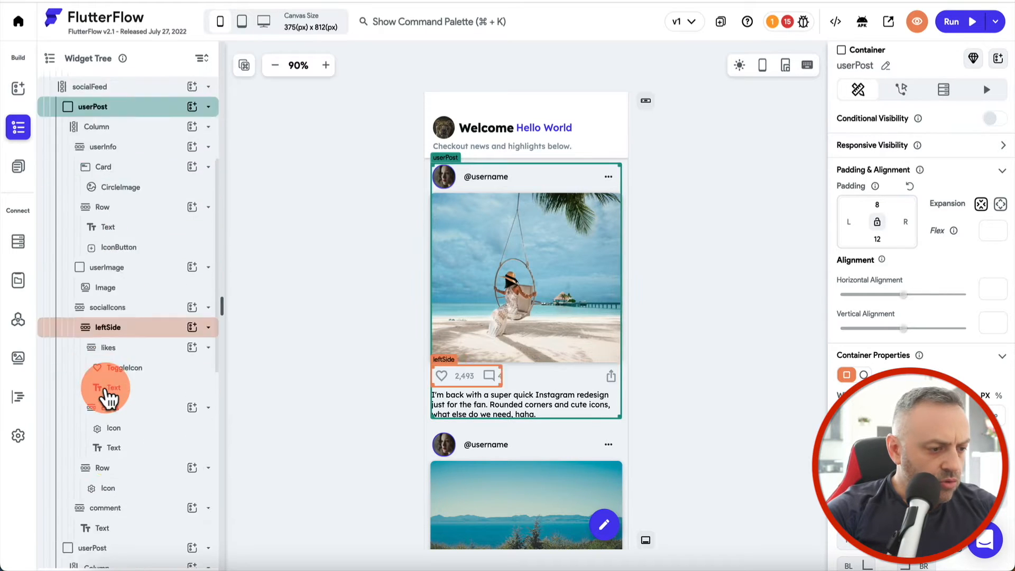
{"action": "scroll", "coordinate": [109, 457], "scroll_direction": "up", "scroll_amount": 5}
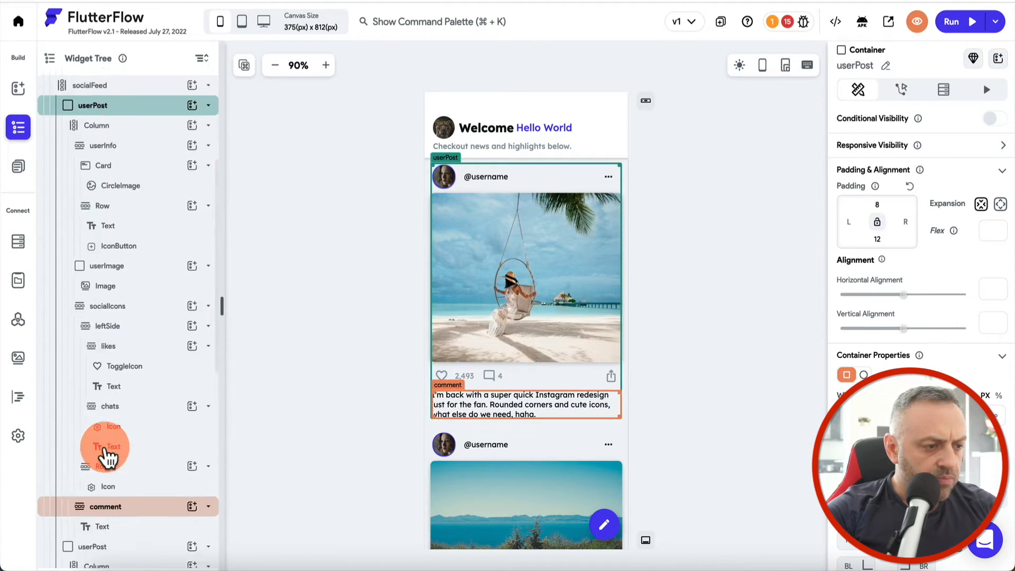
{"action": "scroll", "coordinate": [120, 285], "scroll_direction": "down", "scroll_amount": 4}
{"action": "scroll", "coordinate": [121, 288], "scroll_direction": "up", "scroll_amount": 4}
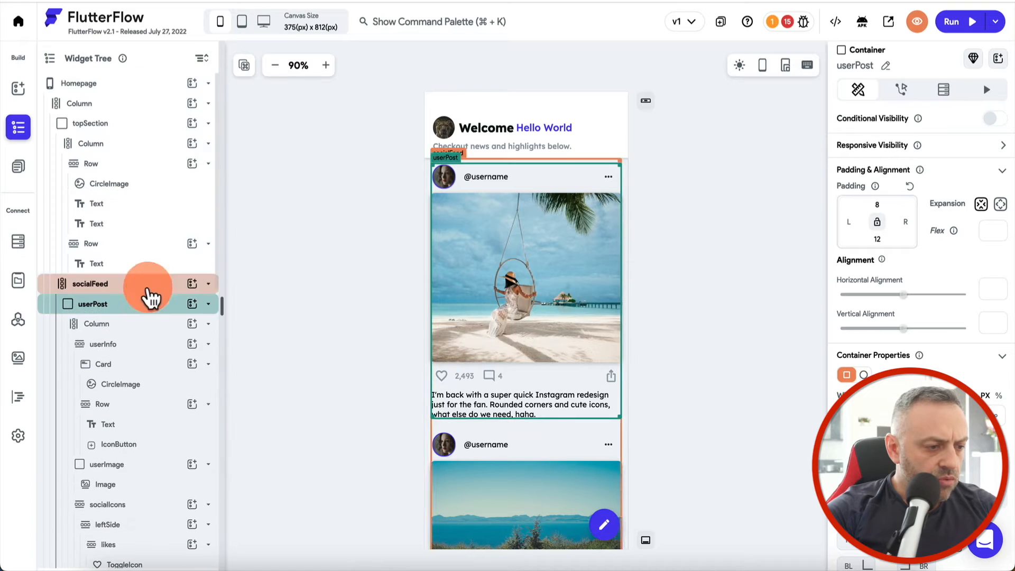
{"action": "key", "text": "Delete"}
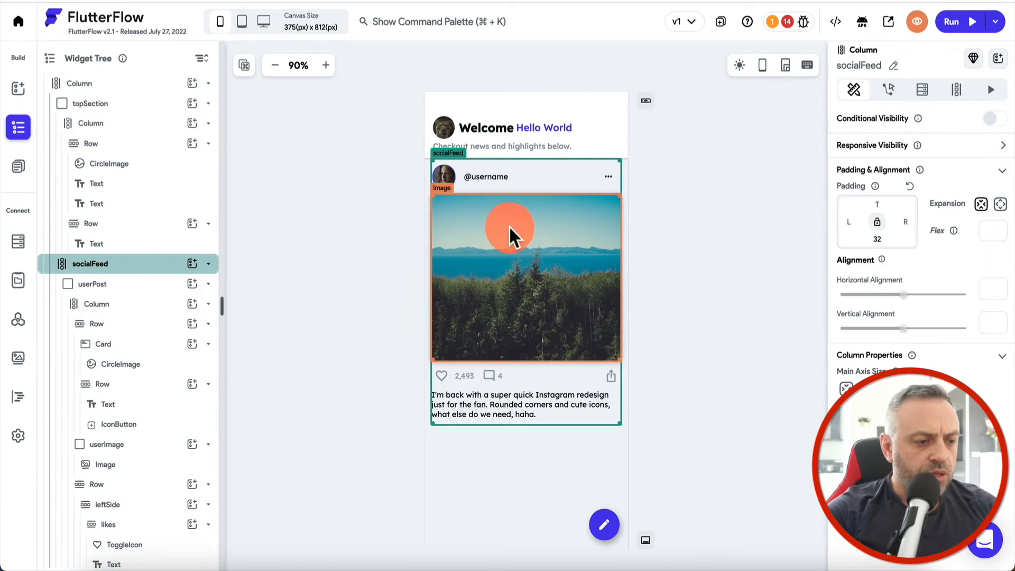
Delete the image and the row of like, comment and share icons from the remaining Homepage post
{"action": "left_click", "coordinate": [484, 276]}
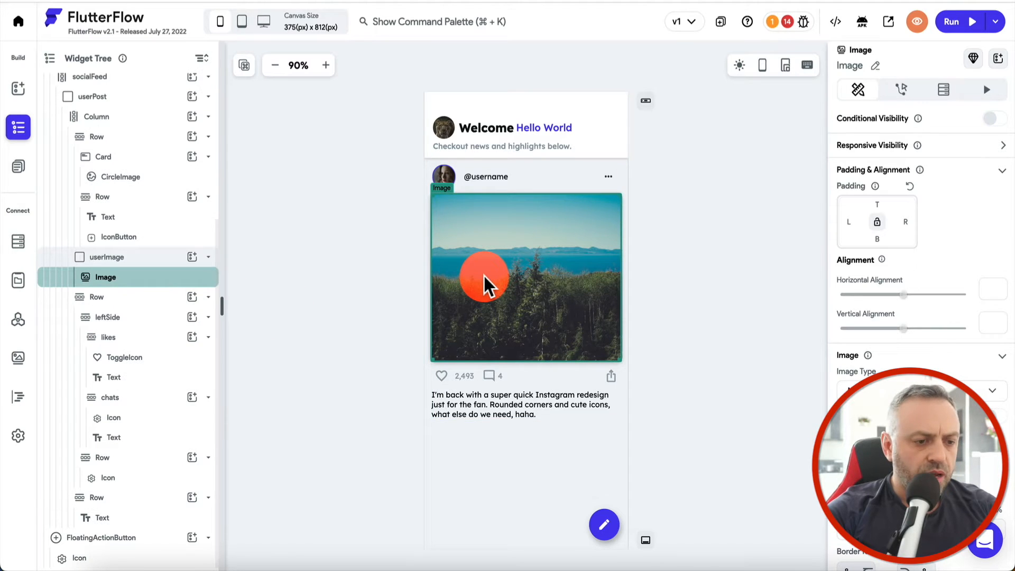
{"action": "key", "text": "Delete"}
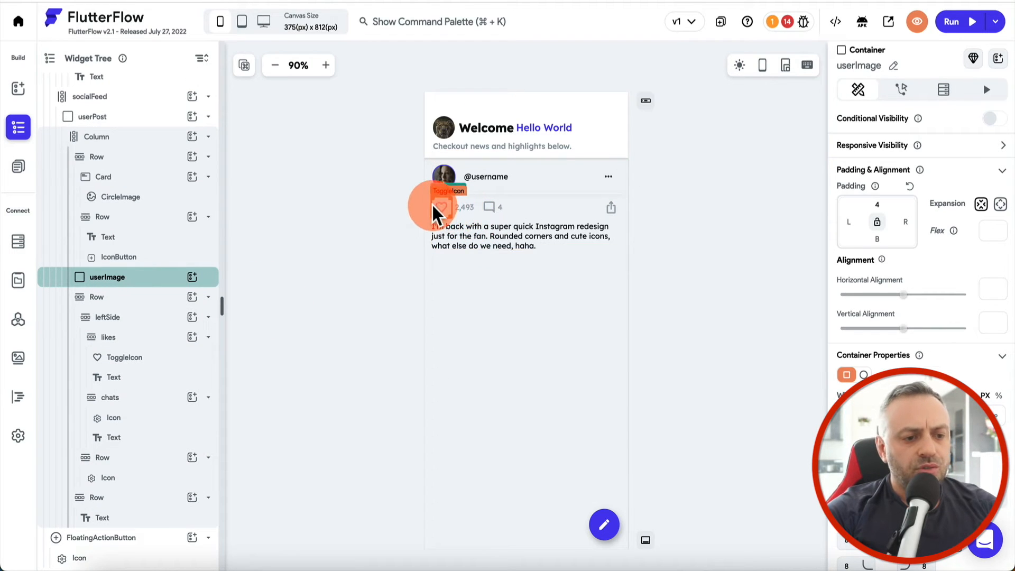
{"action": "left_click", "coordinate": [452, 203]}
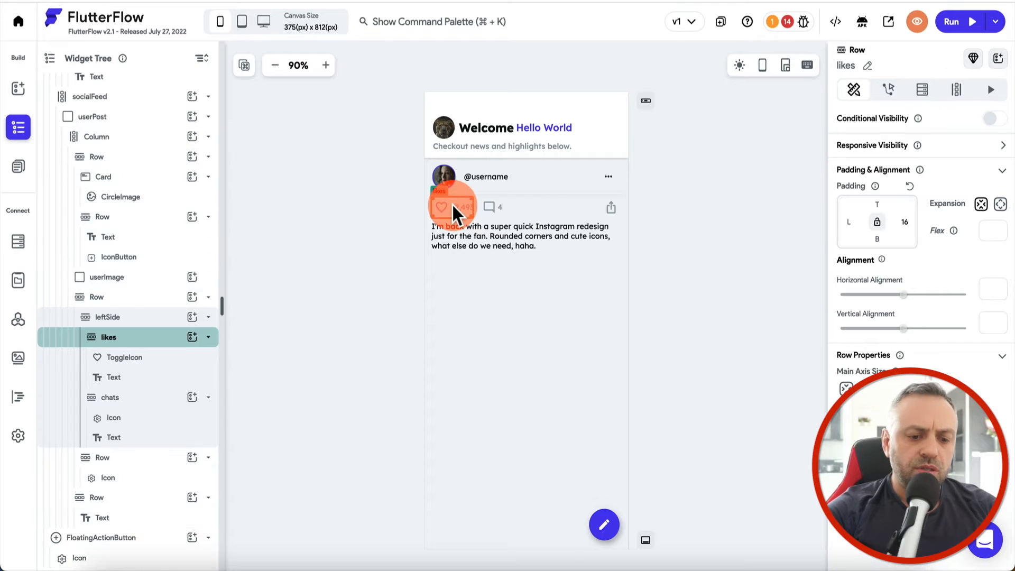
{"action": "key", "text": "Delete"}
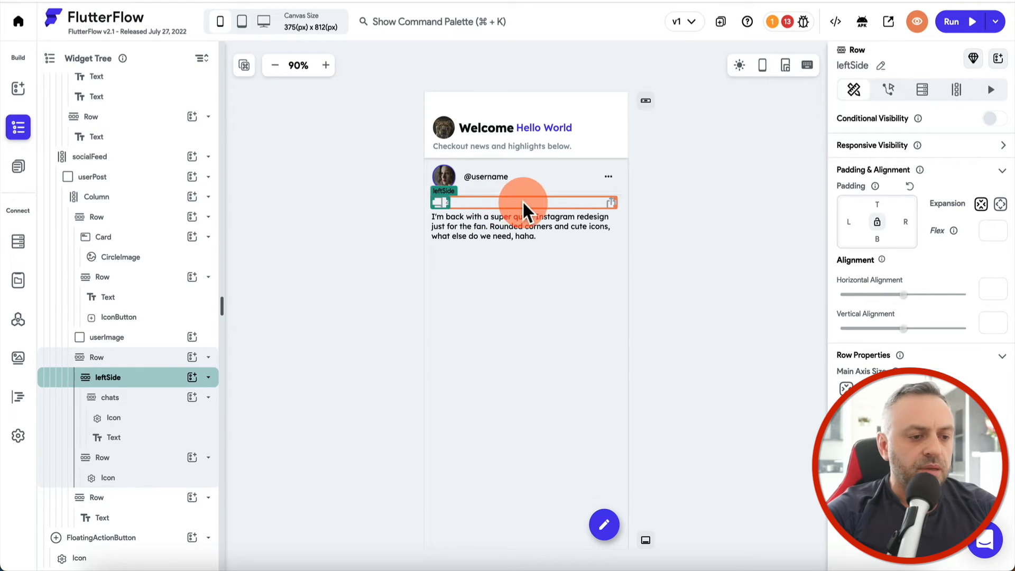
{"action": "left_click", "coordinate": [491, 201]}
{"action": "key", "text": "Delete"}
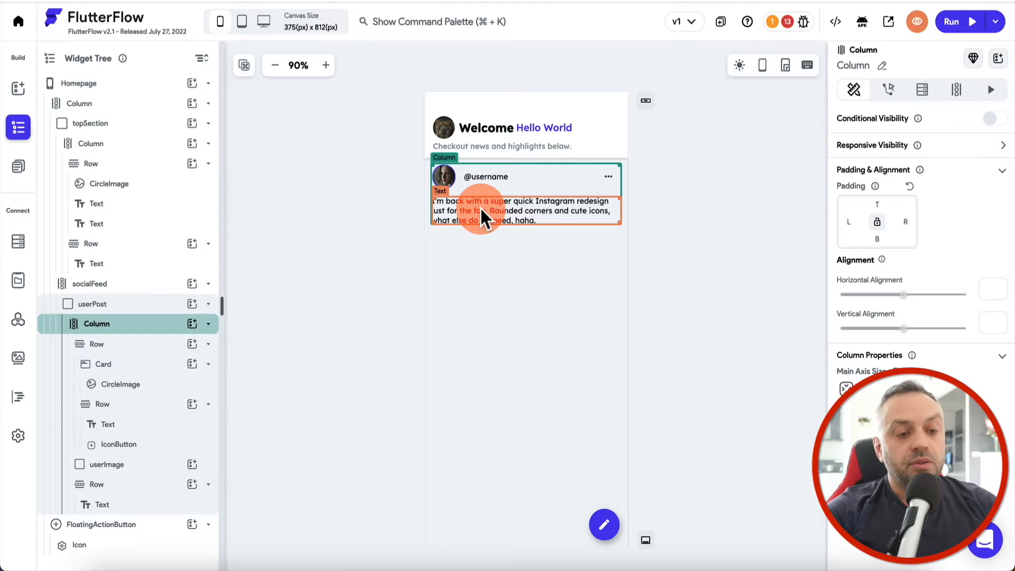
{"action": "left_click", "coordinate": [612, 177]}
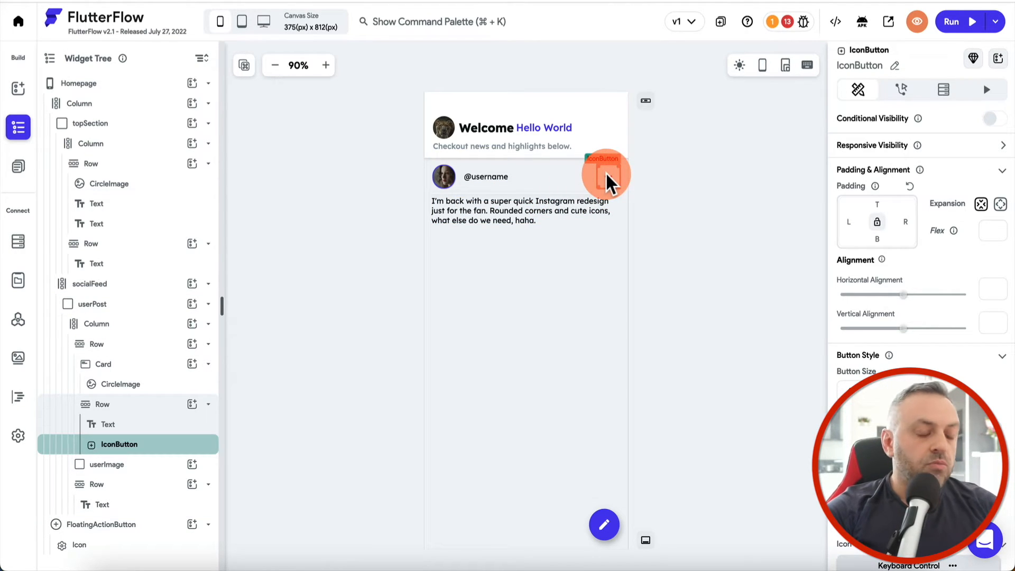
{"action": "left_click", "coordinate": [558, 202]}
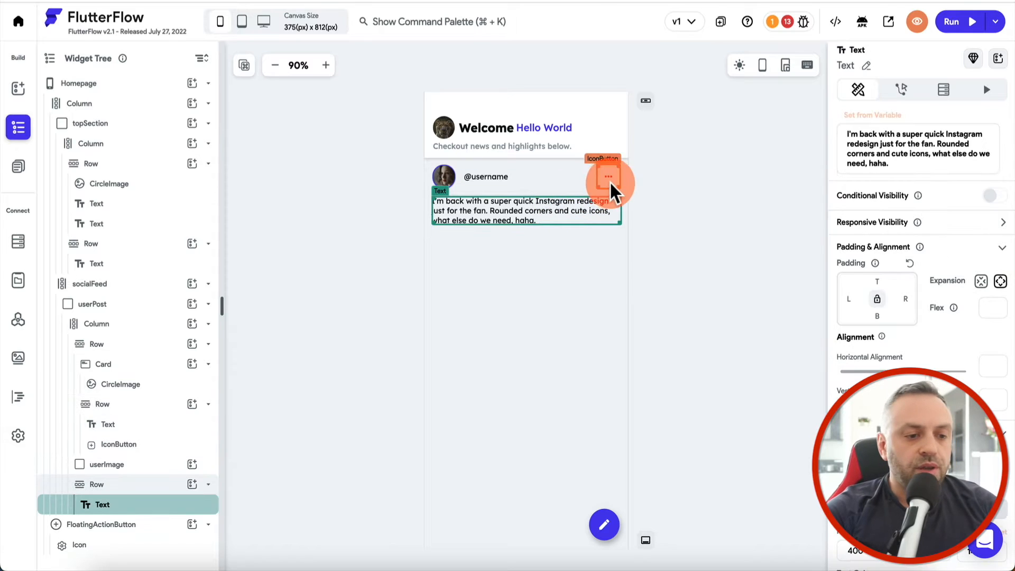
{"action": "left_click", "coordinate": [340, 234]}
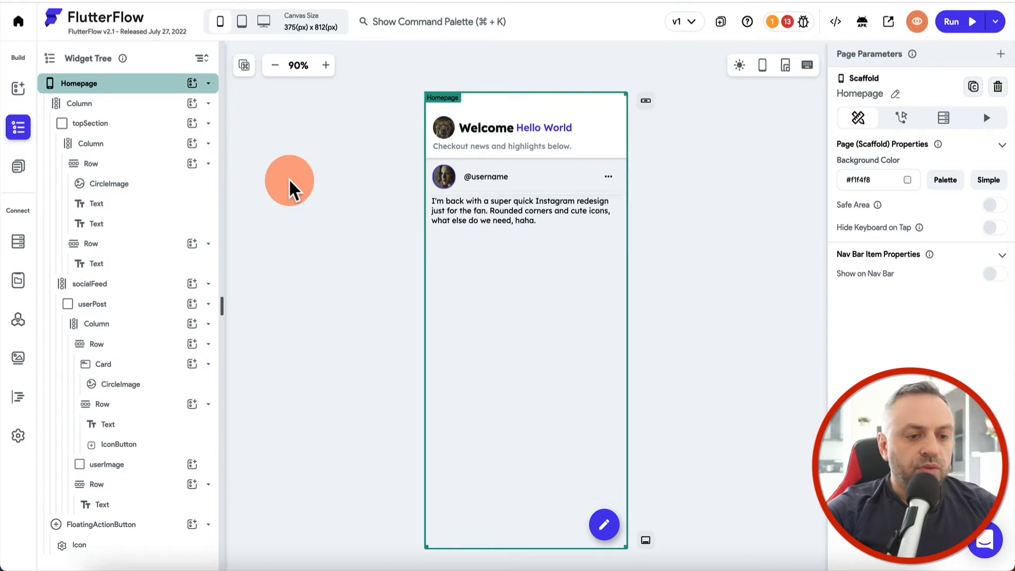
Bind the Hello World text beside Welcome on the Homepage to the authenticated user's Email
{"action": "left_click", "coordinate": [533, 127]}
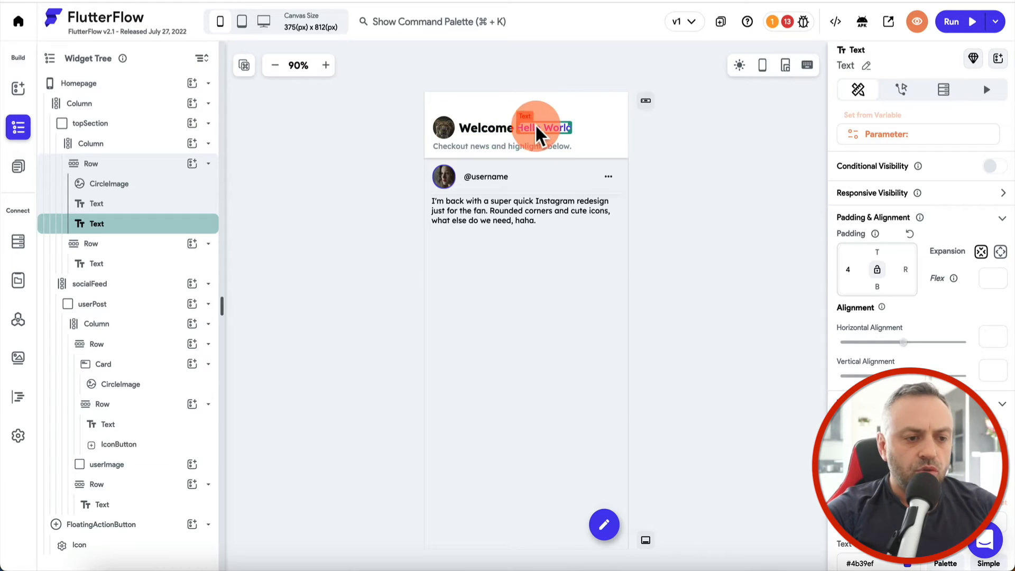
{"action": "left_click", "coordinate": [891, 111]}
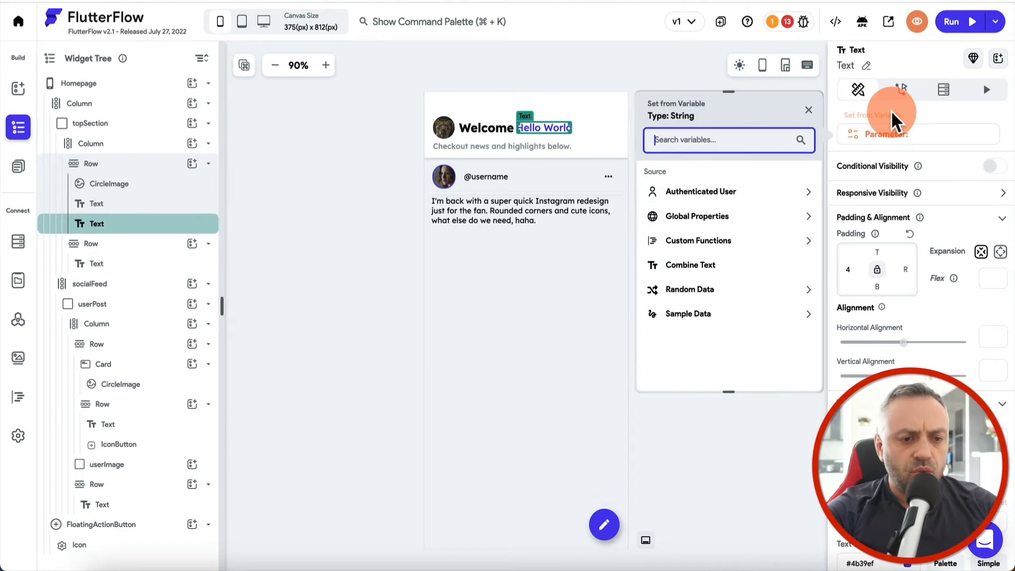
{"action": "left_click", "coordinate": [713, 201]}
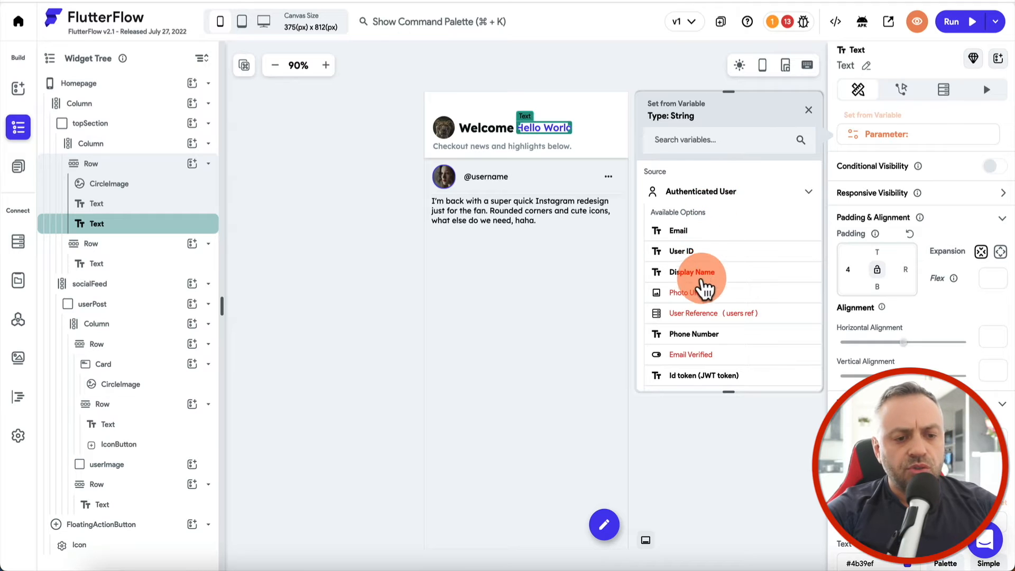
{"action": "left_click", "coordinate": [701, 233]}
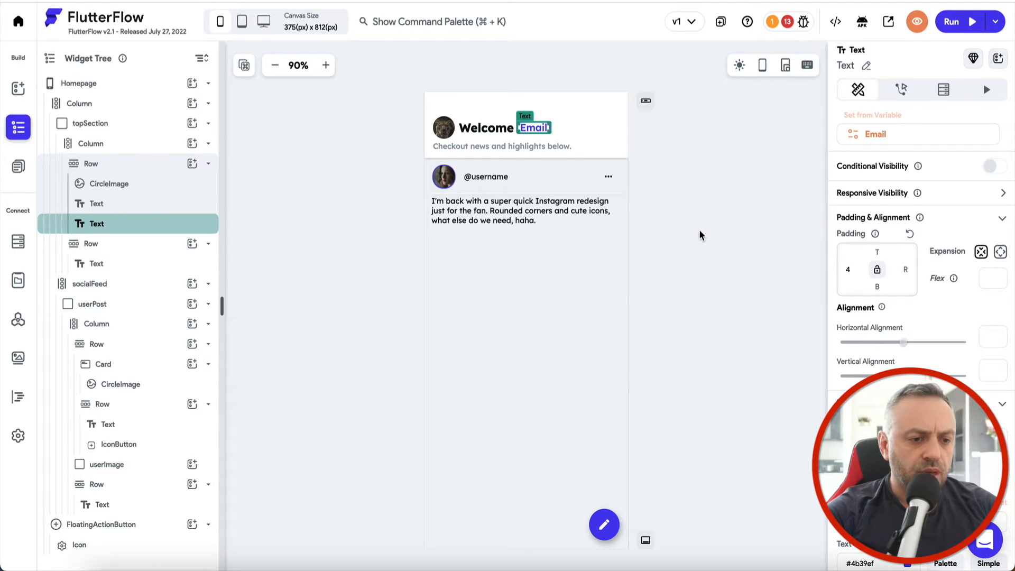
{"action": "left_click", "coordinate": [699, 193]}
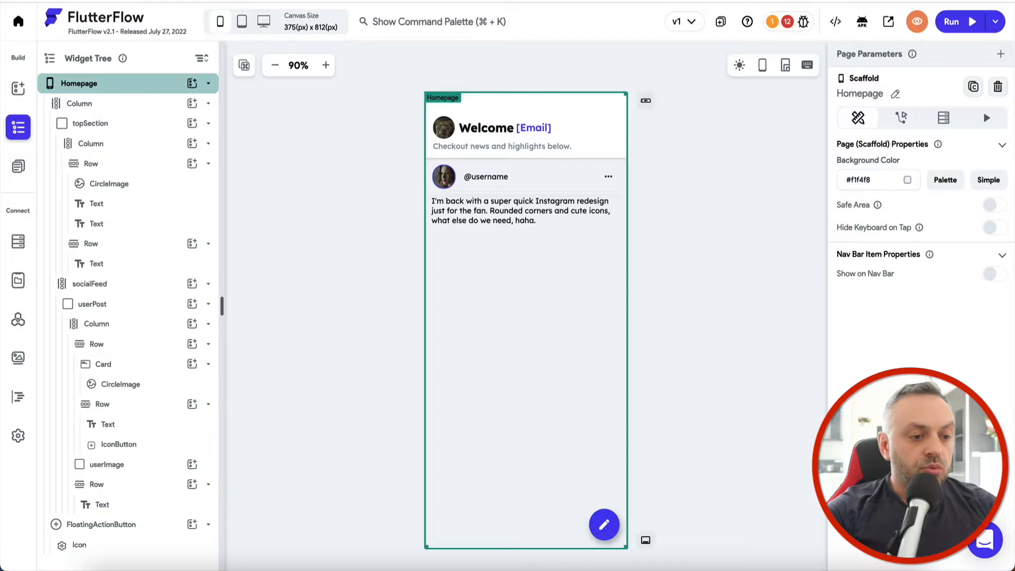
Give the socialFeed column a Query Collection backend query on the tweets collection
{"action": "left_click", "coordinate": [121, 290]}
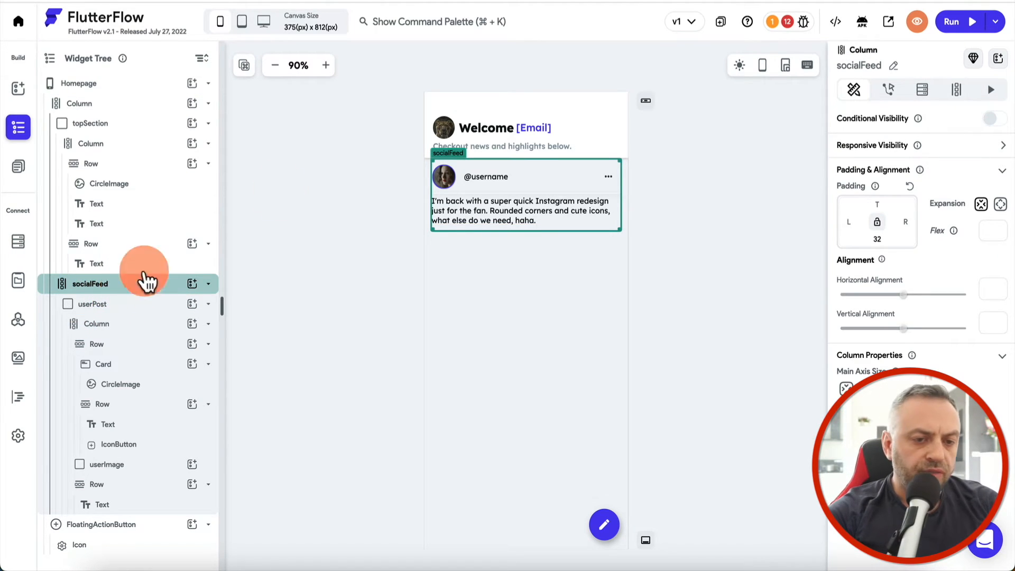
{"action": "left_click", "coordinate": [923, 96]}
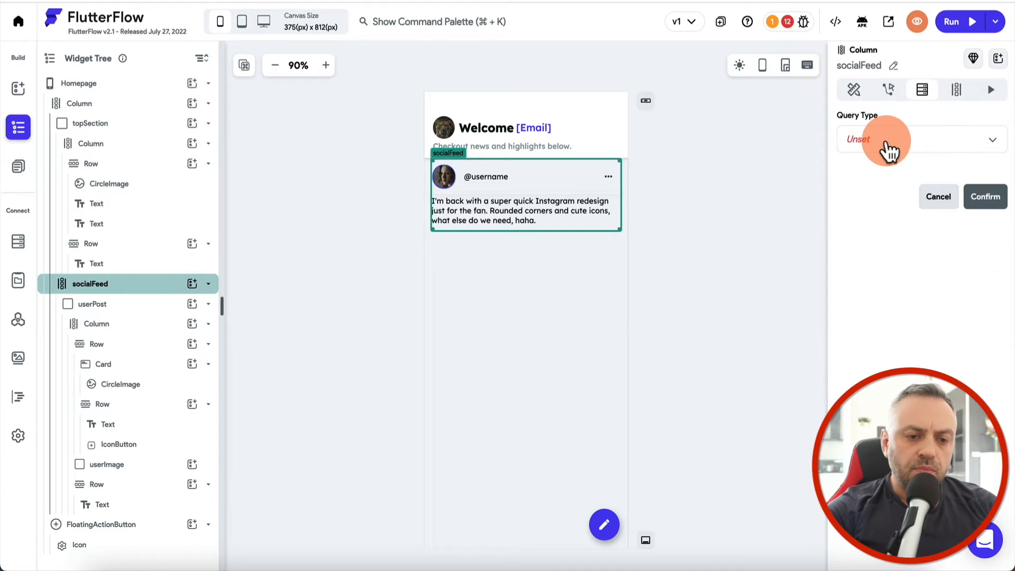
{"action": "left_click", "coordinate": [886, 150]}
{"action": "left_click", "coordinate": [911, 147]}
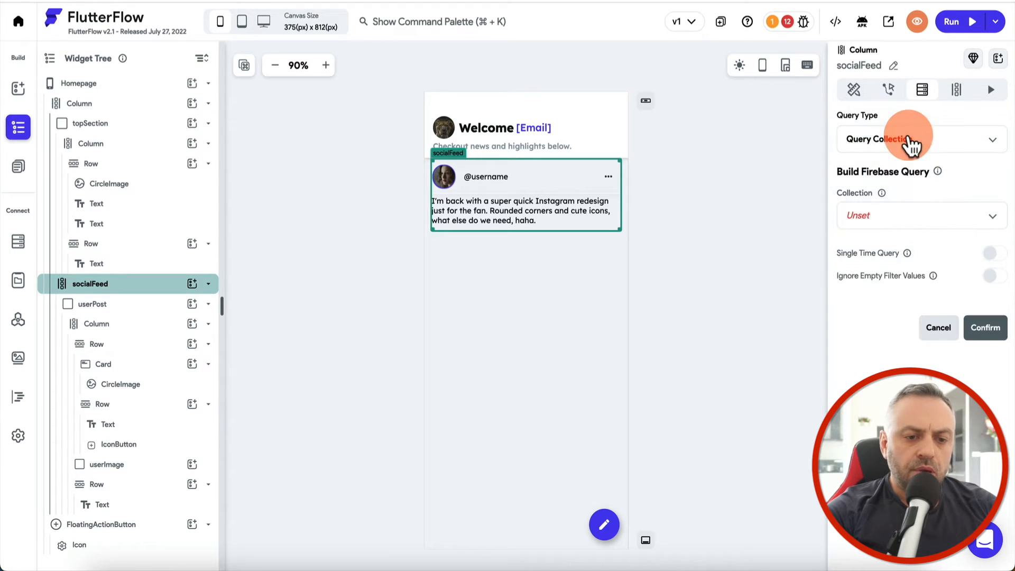
{"action": "left_click", "coordinate": [895, 222]}
{"action": "left_click", "coordinate": [908, 249]}
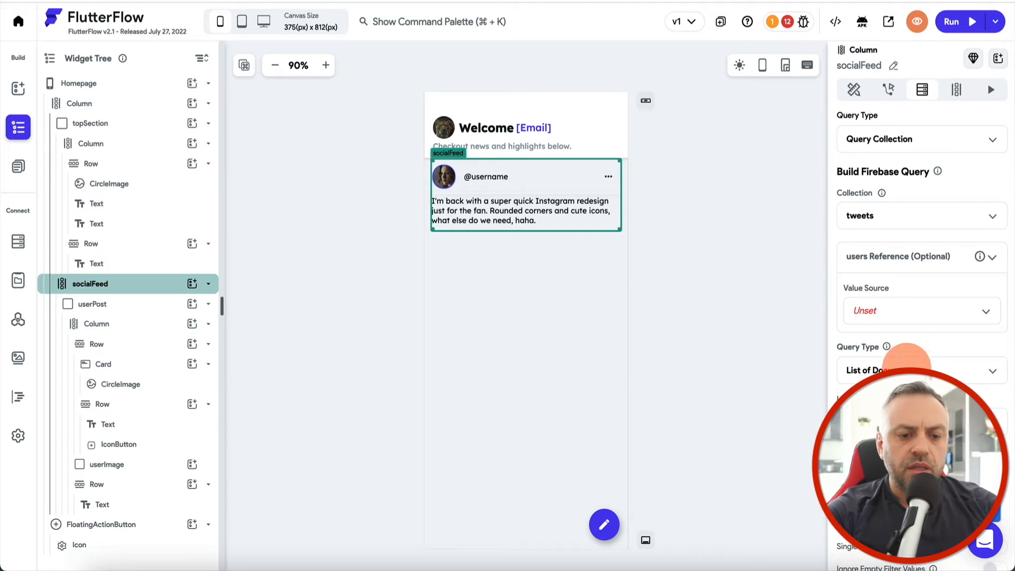
Add a filter on the uid field with the relation In to the socialFeed query
{"action": "scroll", "coordinate": [922, 254], "scroll_direction": "down", "scroll_amount": 3}
{"action": "scroll", "coordinate": [921, 252], "scroll_direction": "up", "scroll_amount": 2}
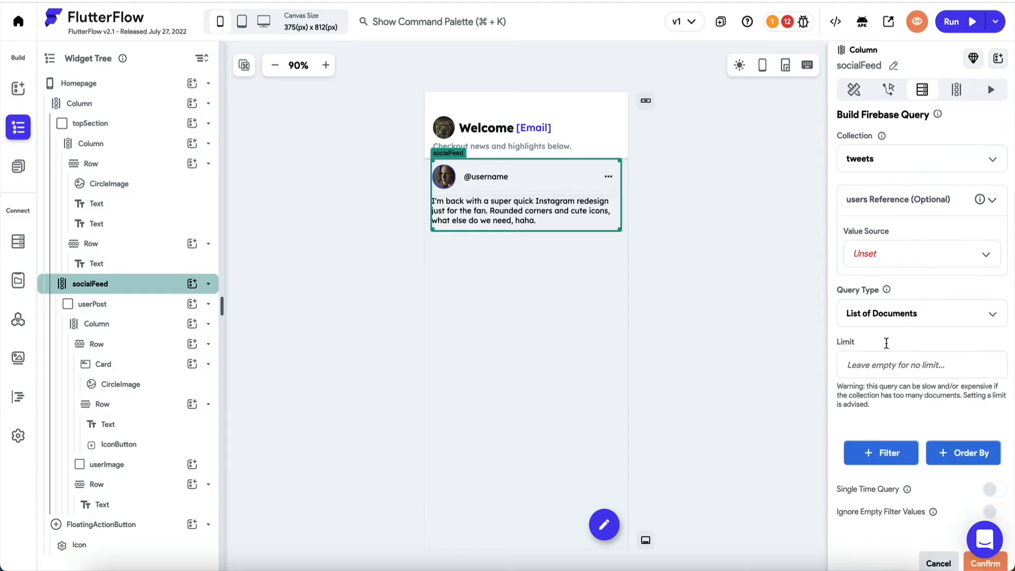
{"action": "scroll", "coordinate": [887, 422], "scroll_direction": "down", "scroll_amount": 1}
{"action": "left_click", "coordinate": [886, 421]}
{"action": "scroll", "coordinate": [884, 421], "scroll_direction": "down", "scroll_amount": 4}
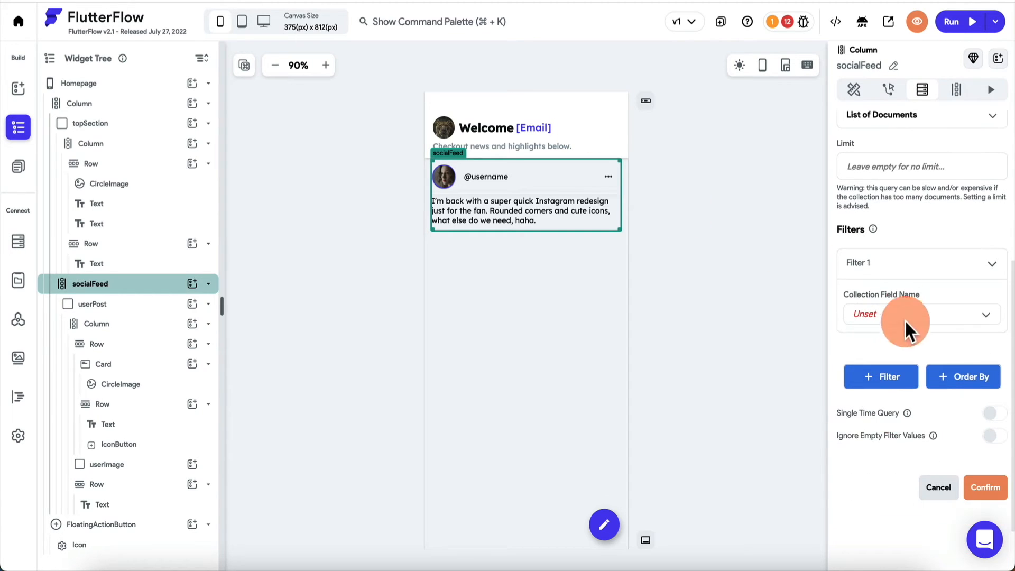
{"action": "left_click", "coordinate": [905, 317]}
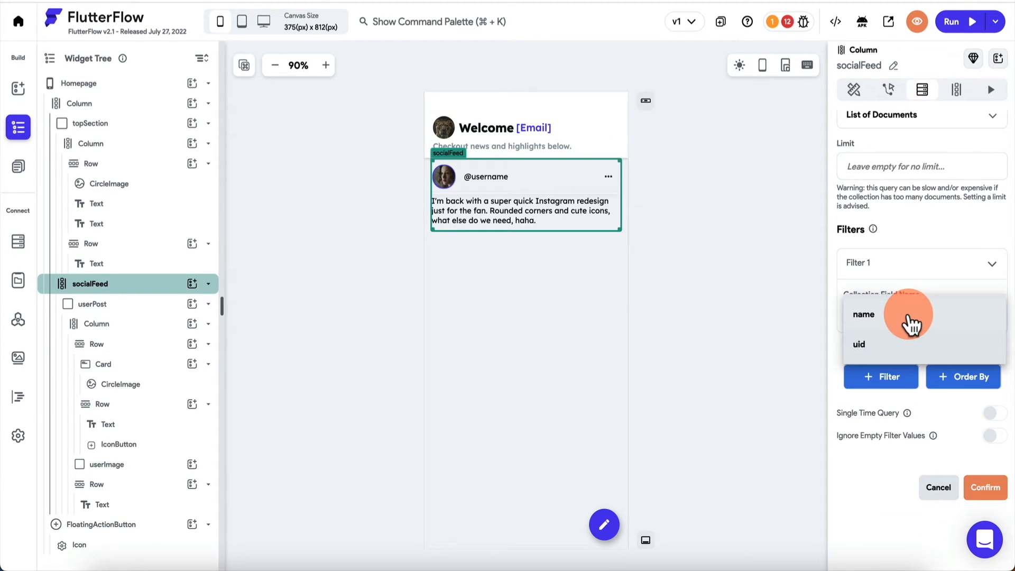
{"action": "left_click", "coordinate": [894, 356]}
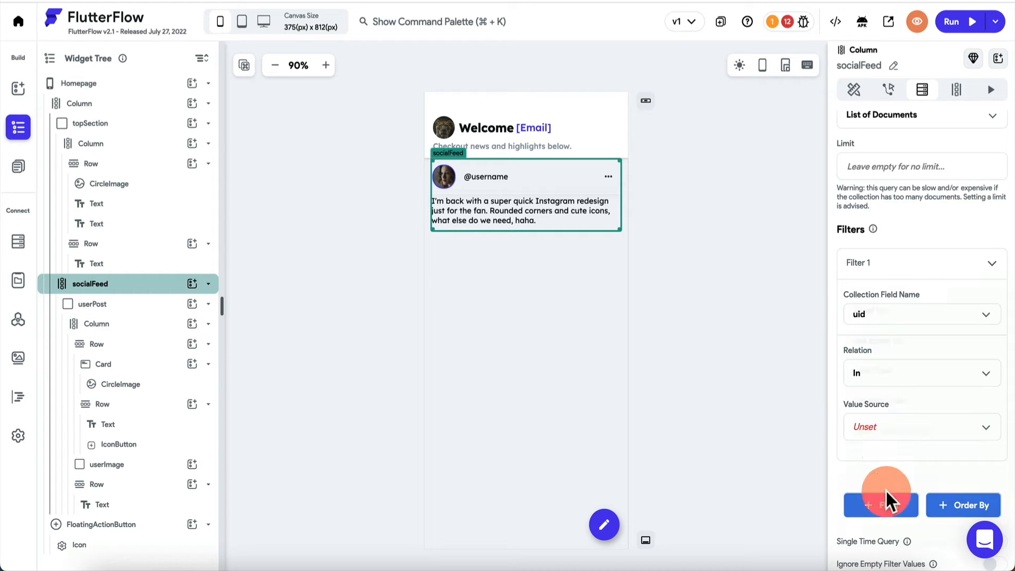
Set the uid filter's value from the authenticated user's following variable and confirm the socialFeed query
{"action": "left_click", "coordinate": [889, 436]}
{"action": "left_click", "coordinate": [899, 431]}
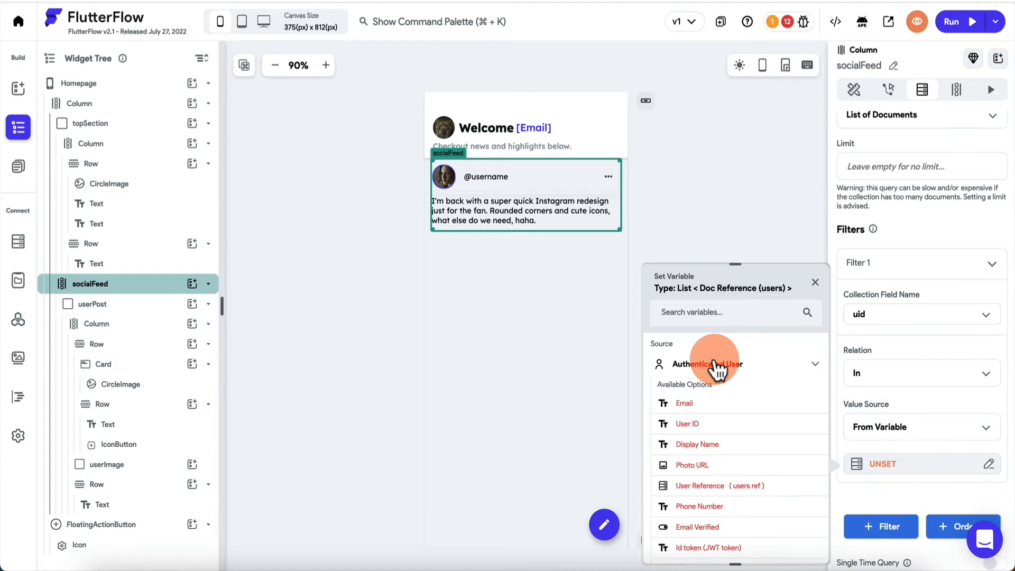
{"action": "scroll", "coordinate": [714, 360], "scroll_direction": "down", "scroll_amount": 2}
{"action": "left_click", "coordinate": [715, 461]}
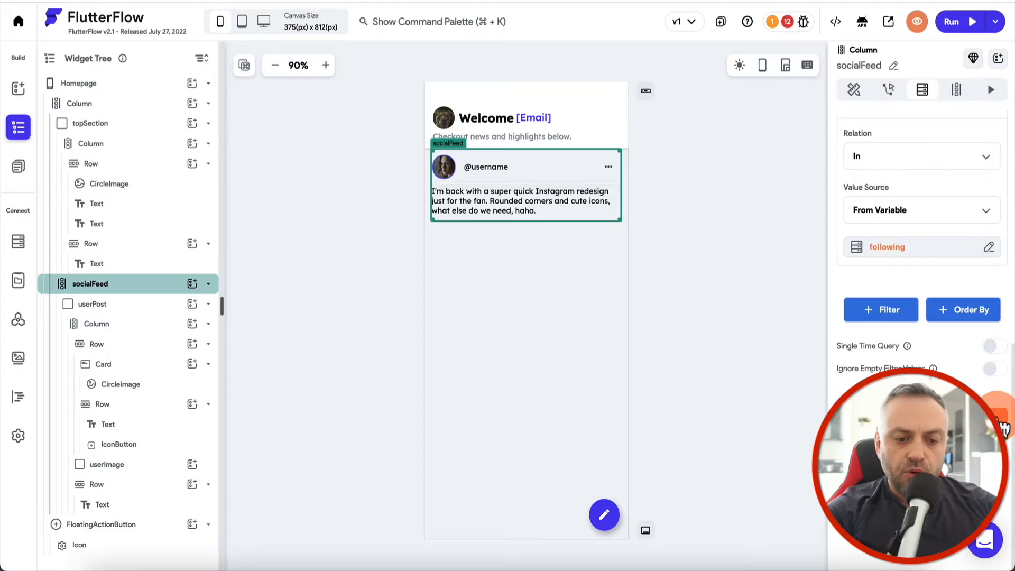
{"action": "left_click", "coordinate": [1001, 428]}
{"action": "left_click", "coordinate": [589, 353]}
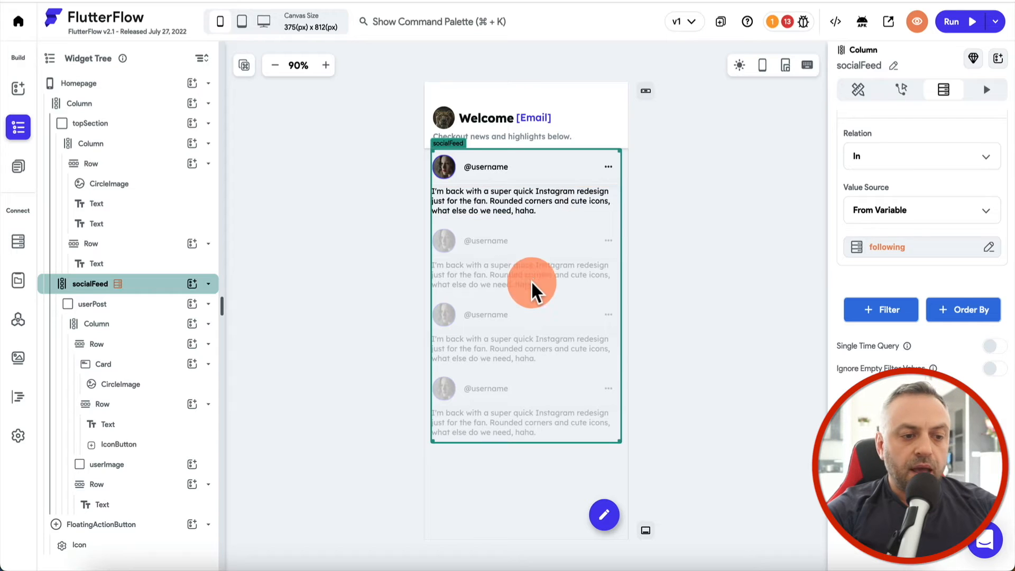
{"action": "left_click", "coordinate": [708, 178]}
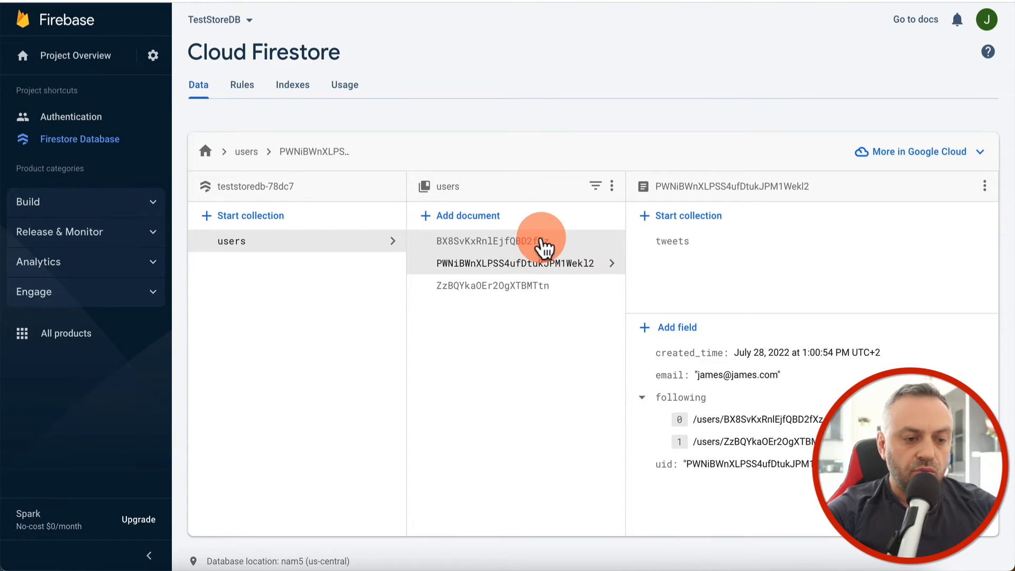
In the Firebase console, set the name of the tweet under the first user document to Tweet User 1
{"action": "left_click", "coordinate": [542, 241]}
{"action": "left_click", "coordinate": [680, 242]}
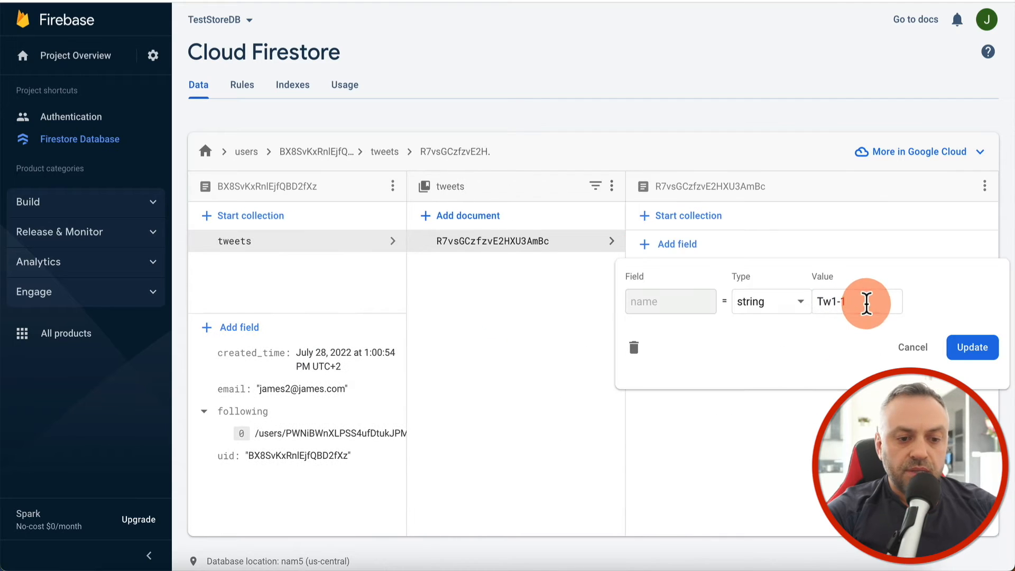
{"action": "key", "text": "BackSpace"}
{"action": "key", "text": "BackSpace"}
{"action": "key", "text": "BackSpace"}
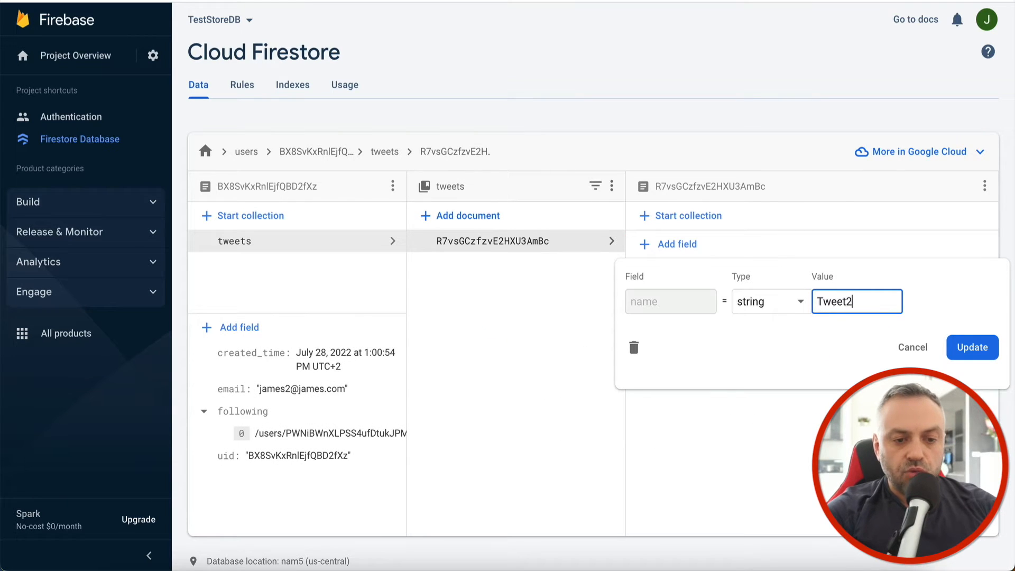
{"action": "left_click", "coordinate": [972, 347]}
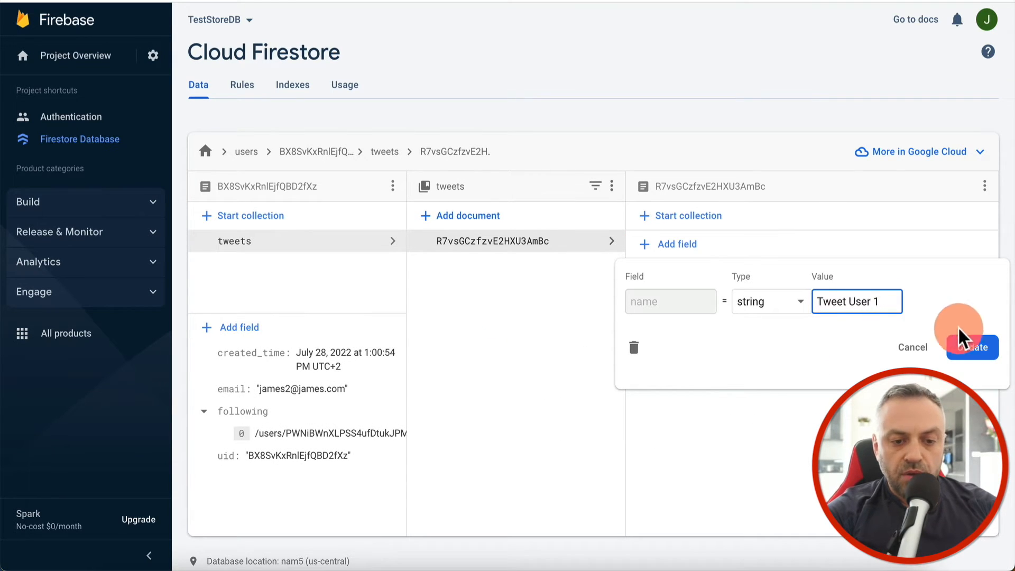
Set the name of the tweet under the third user document to Tweet User 2
{"action": "left_click", "coordinate": [317, 152]}
{"action": "left_click", "coordinate": [458, 288]}
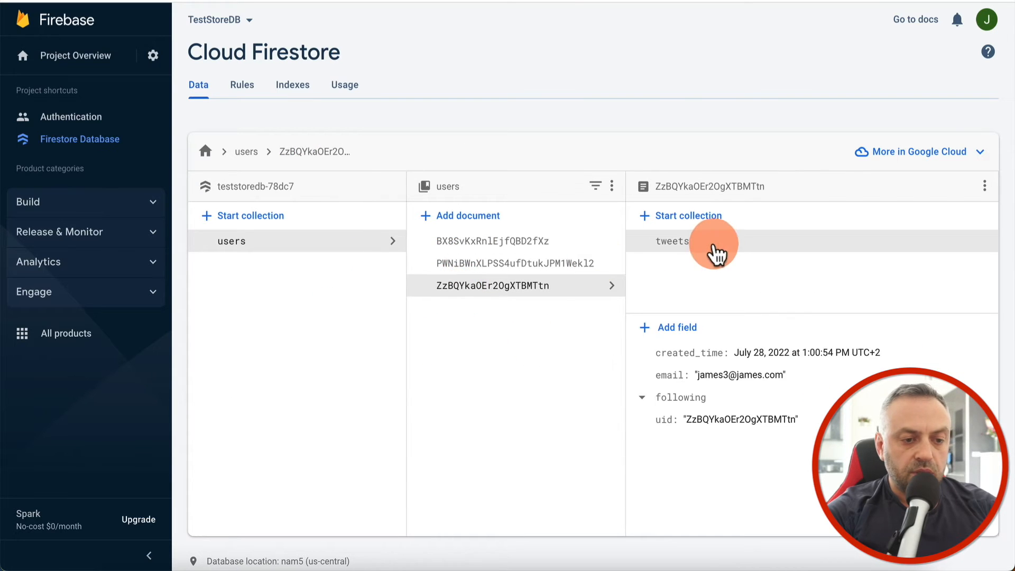
{"action": "left_click", "coordinate": [714, 249]}
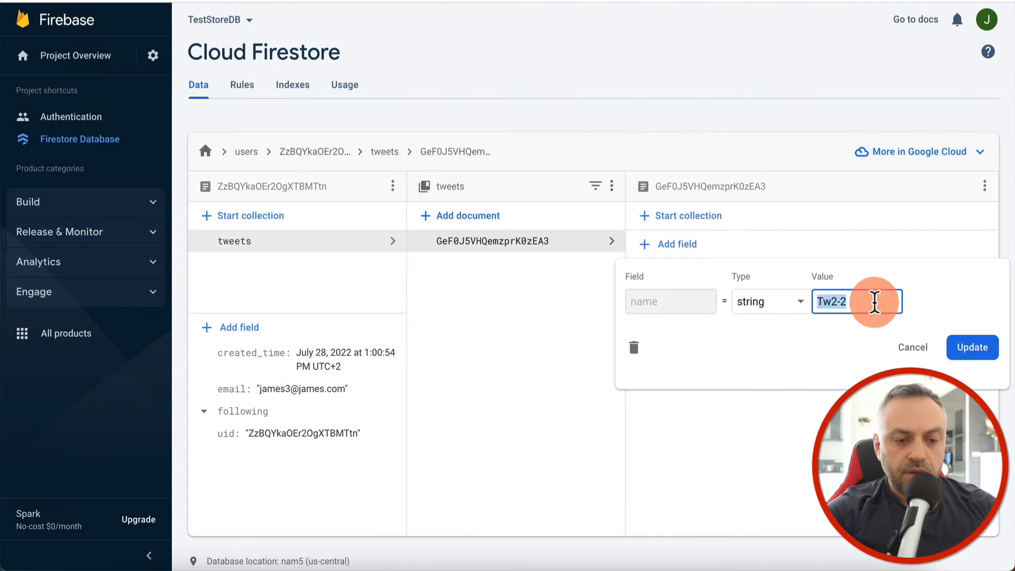
{"action": "type", "text": "Tweet User 2"}
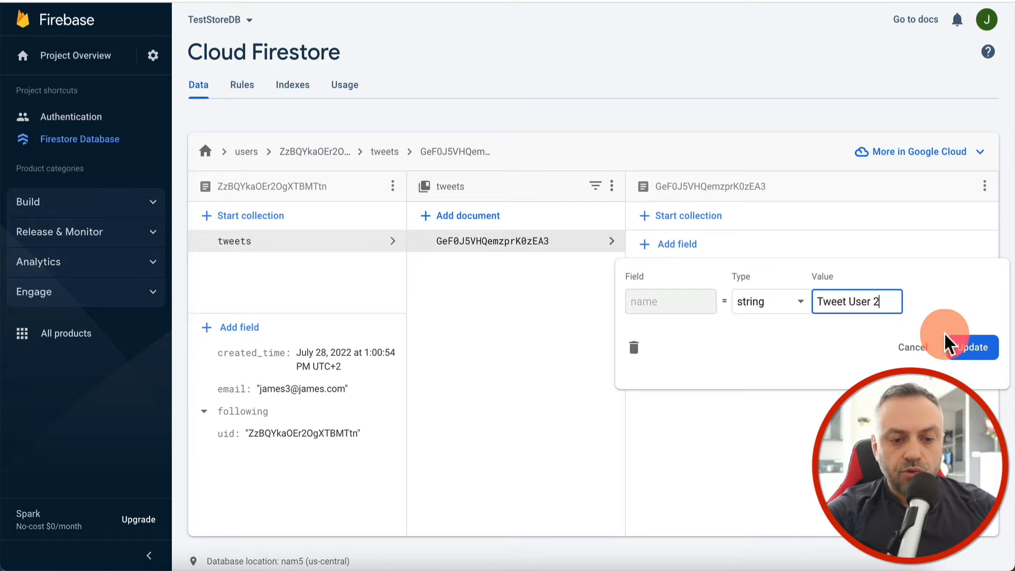
{"action": "left_click", "coordinate": [970, 347]}
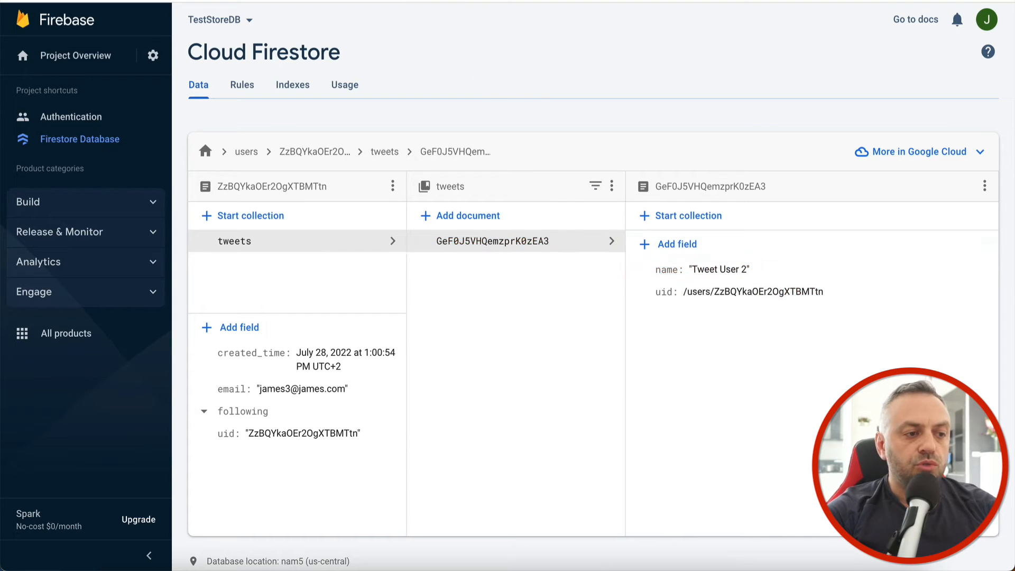
Back in FlutterFlow, start a Document from Reference backend query on the Homepage's userPost container
{"action": "left_click", "coordinate": [484, 178]}
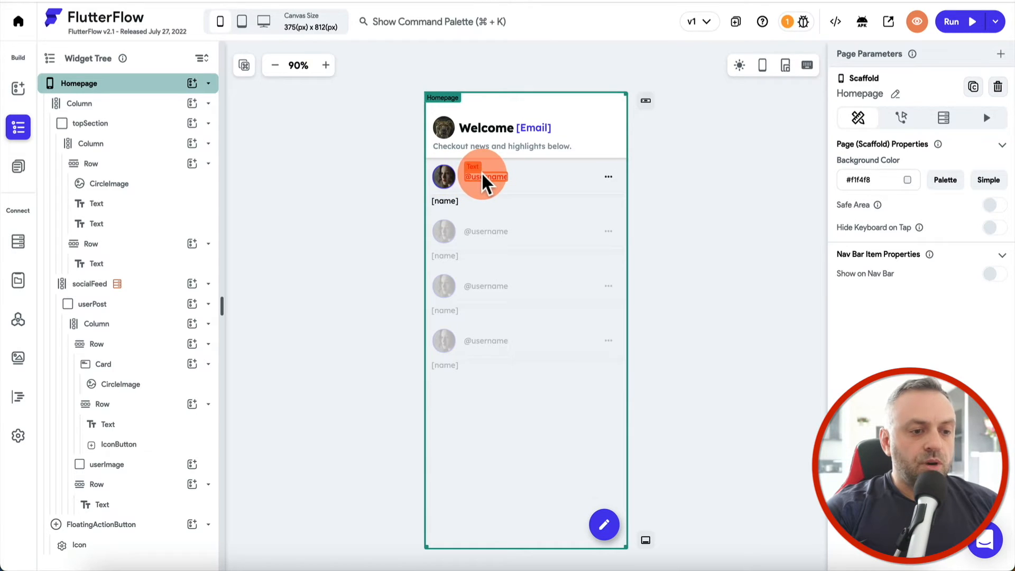
{"action": "left_click", "coordinate": [140, 288]}
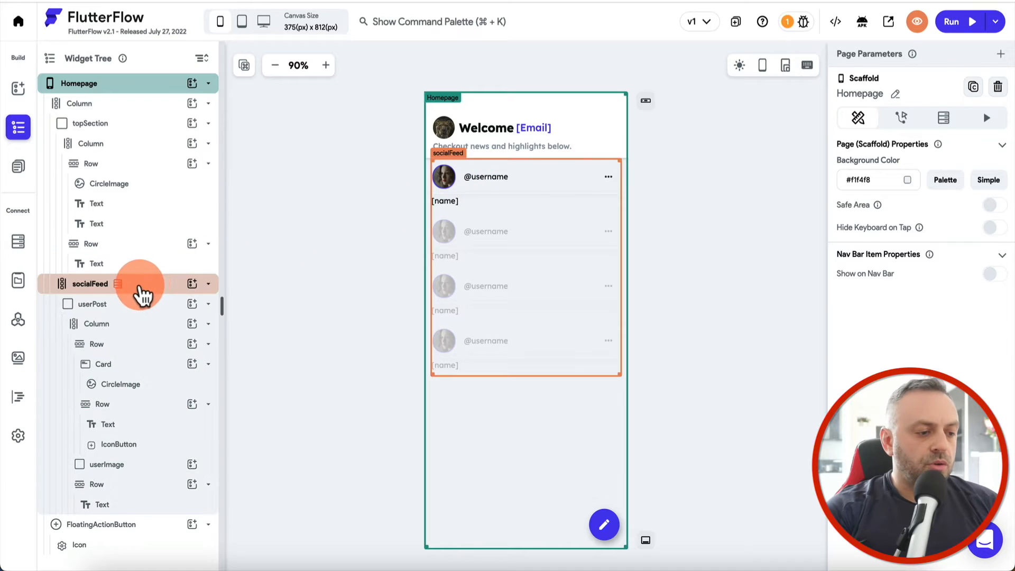
{"action": "left_click", "coordinate": [140, 291]}
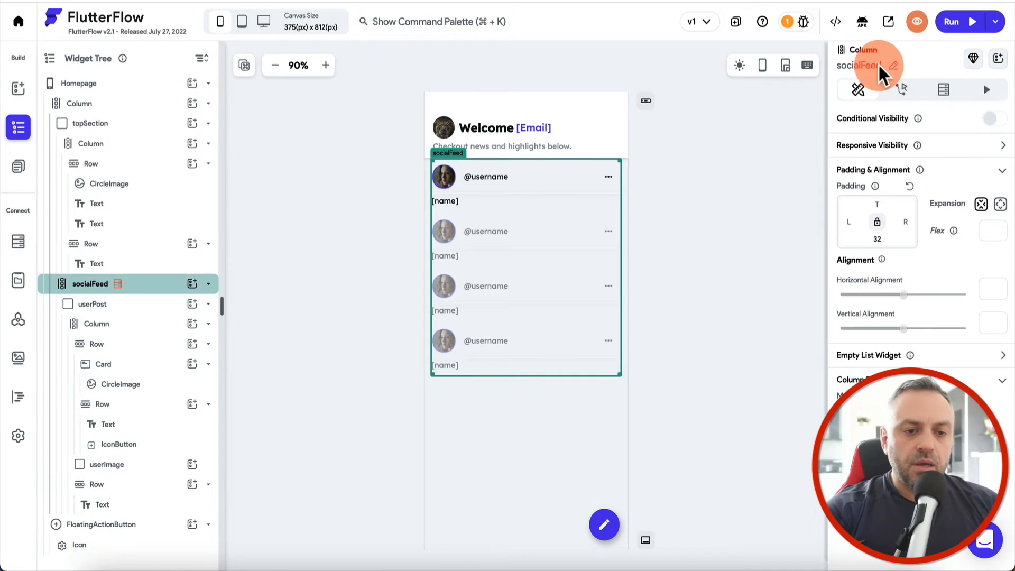
{"action": "left_click", "coordinate": [944, 90]}
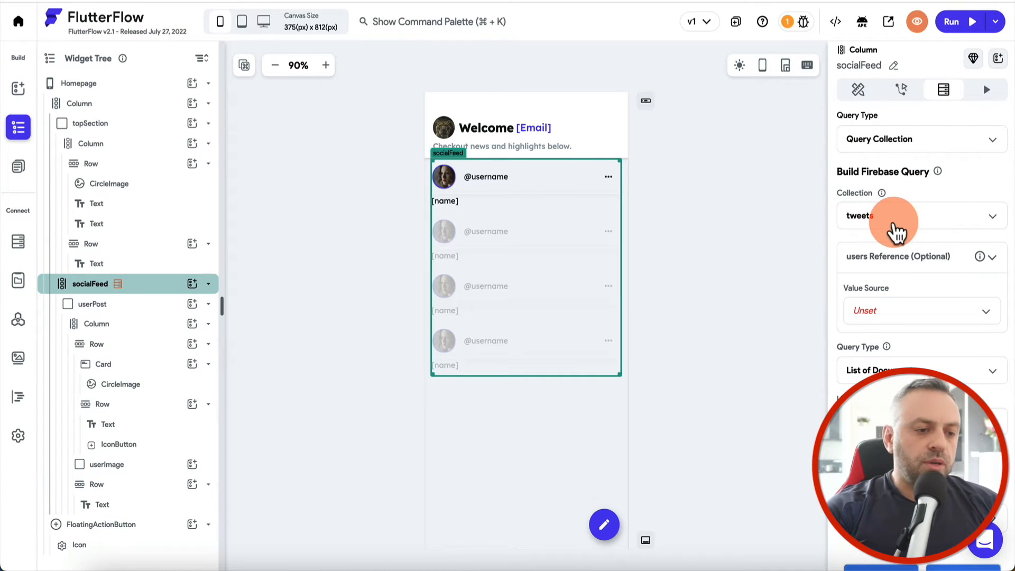
{"action": "left_click", "coordinate": [123, 308]}
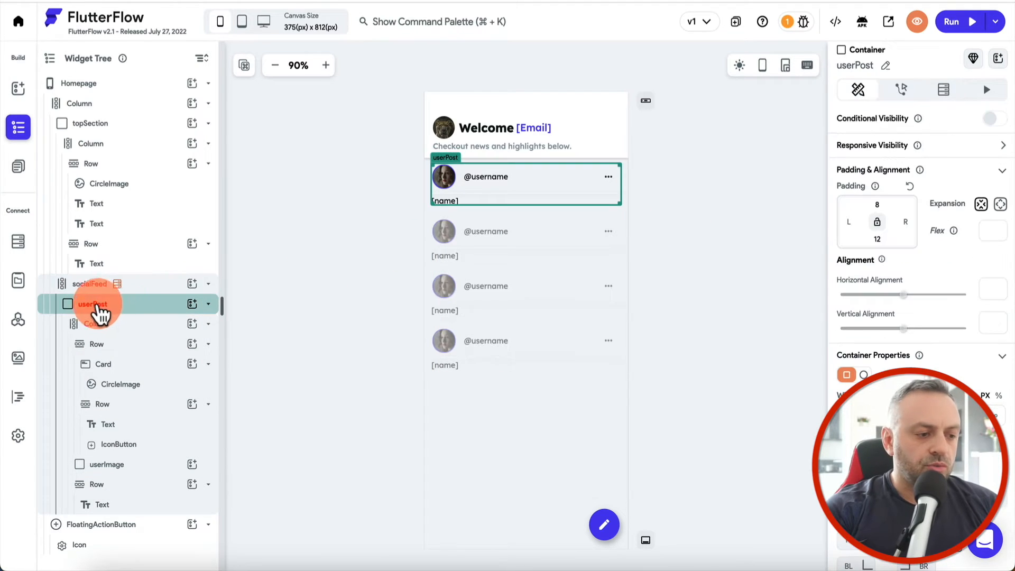
{"action": "left_click", "coordinate": [959, 97]}
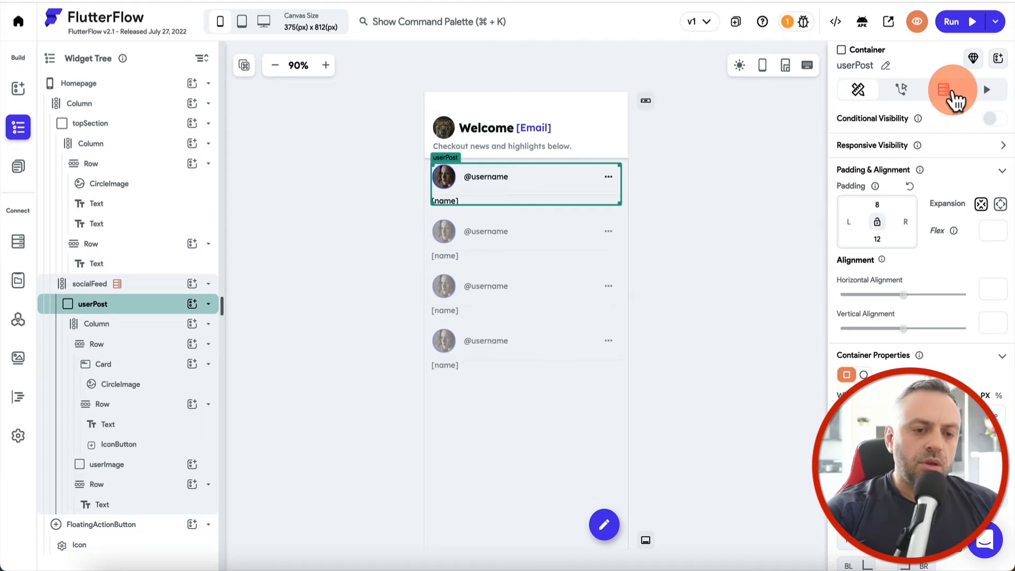
{"action": "left_click", "coordinate": [906, 142]}
{"action": "left_click", "coordinate": [898, 170]}
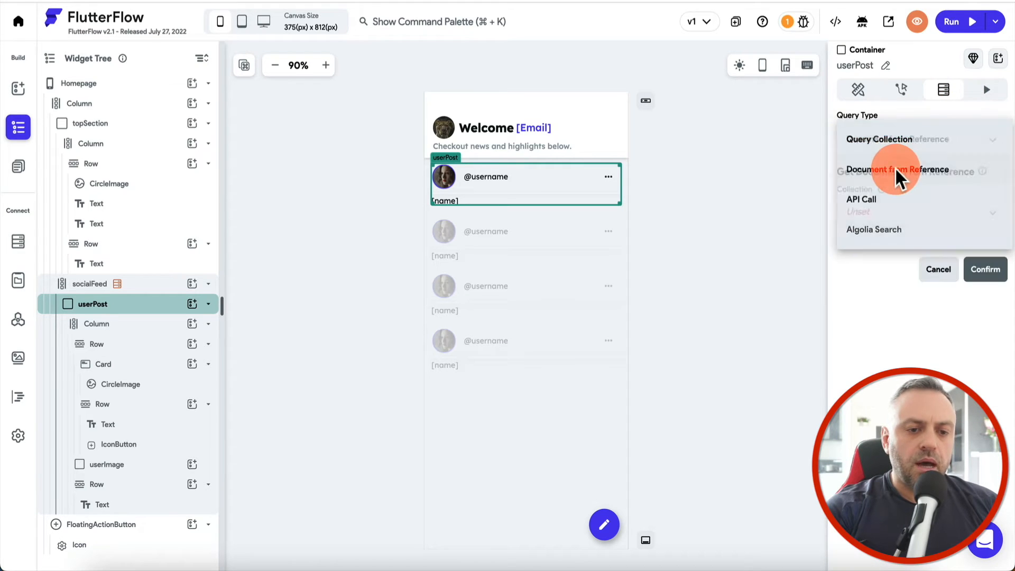
Set the userPost query to the users collection with the tweets document's uid as reference and confirm it
{"action": "left_click", "coordinate": [884, 215]}
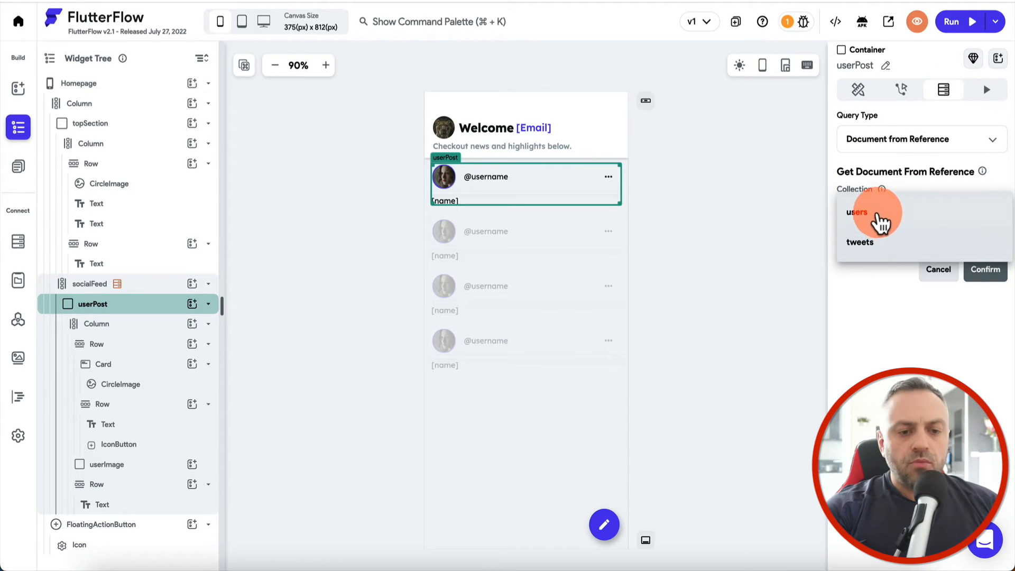
{"action": "left_click", "coordinate": [879, 217]}
{"action": "left_click", "coordinate": [888, 241]}
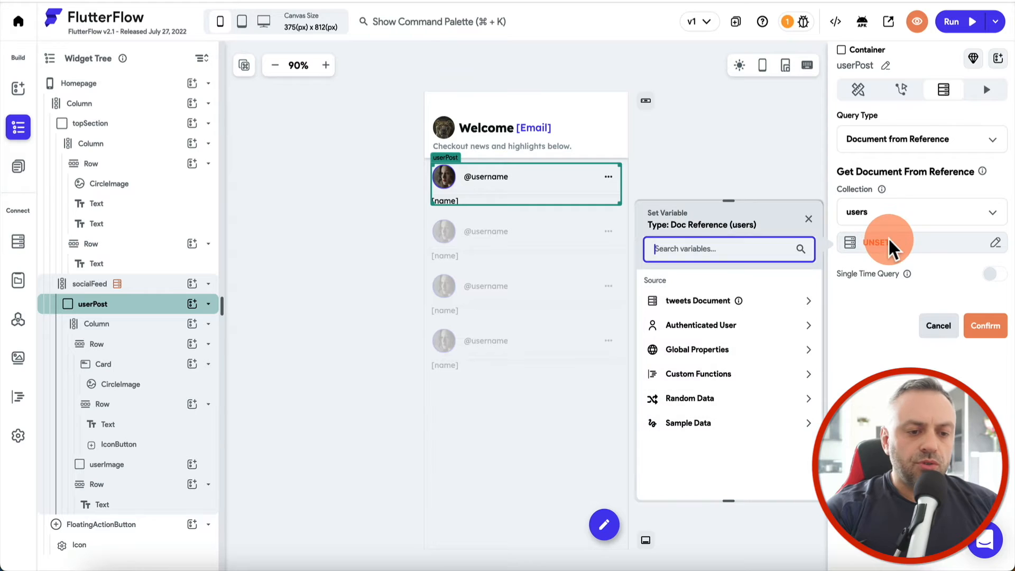
{"action": "left_click", "coordinate": [685, 302]}
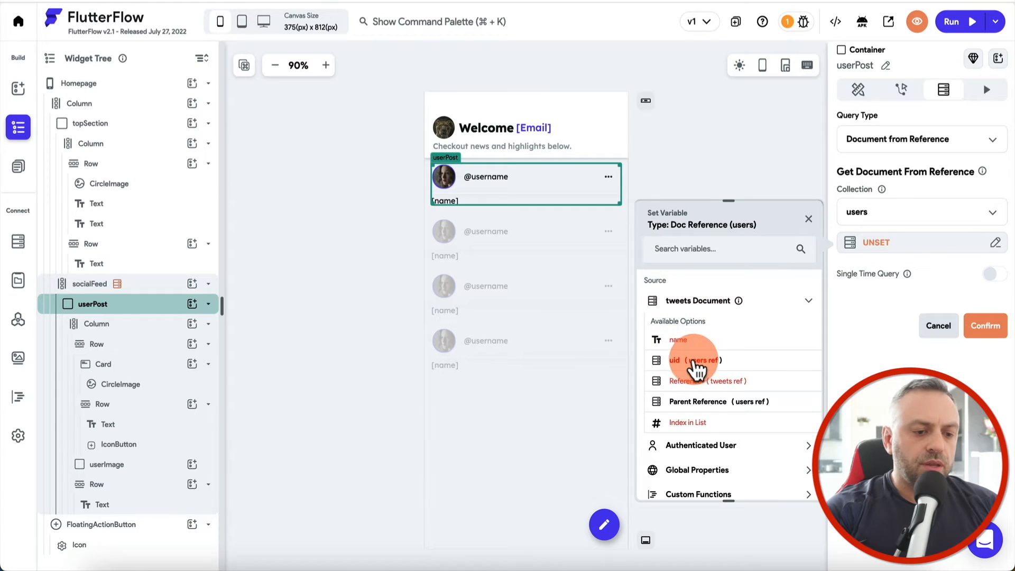
{"action": "left_click", "coordinate": [699, 402]}
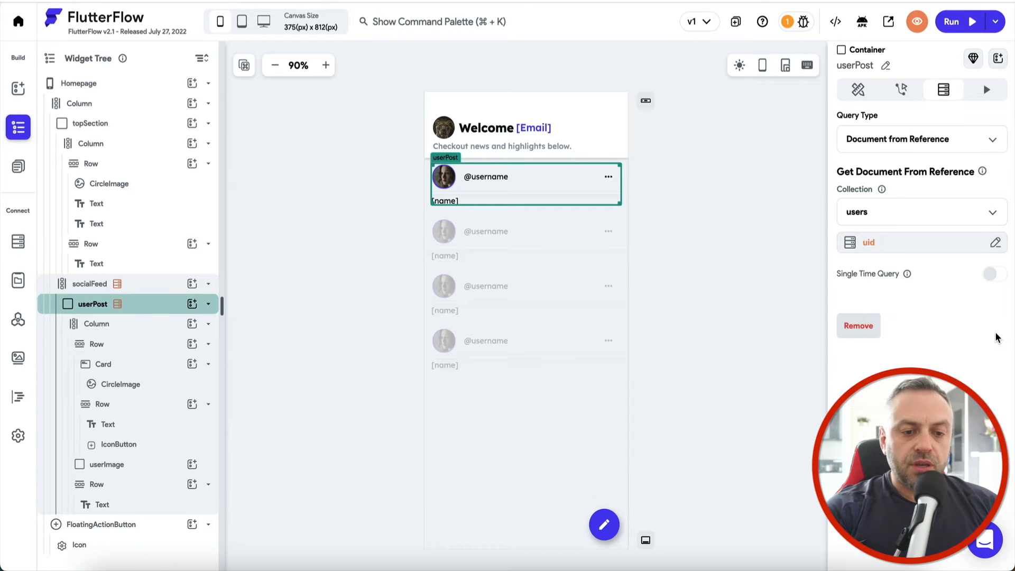
{"action": "left_click", "coordinate": [700, 223]}
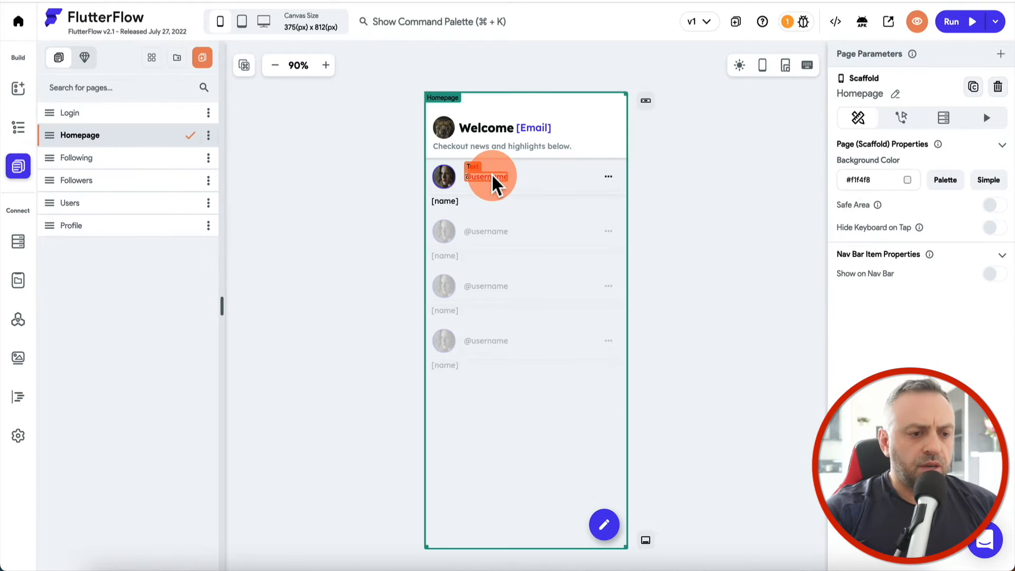
{"action": "left_click", "coordinate": [492, 178]}
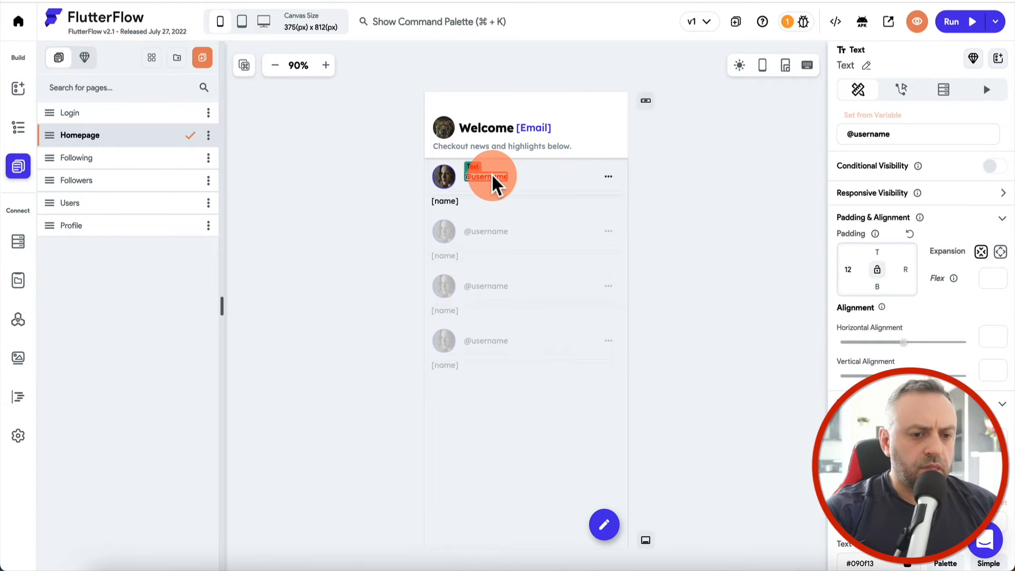
{"action": "left_click", "coordinate": [888, 126]}
{"action": "left_click", "coordinate": [751, 194]}
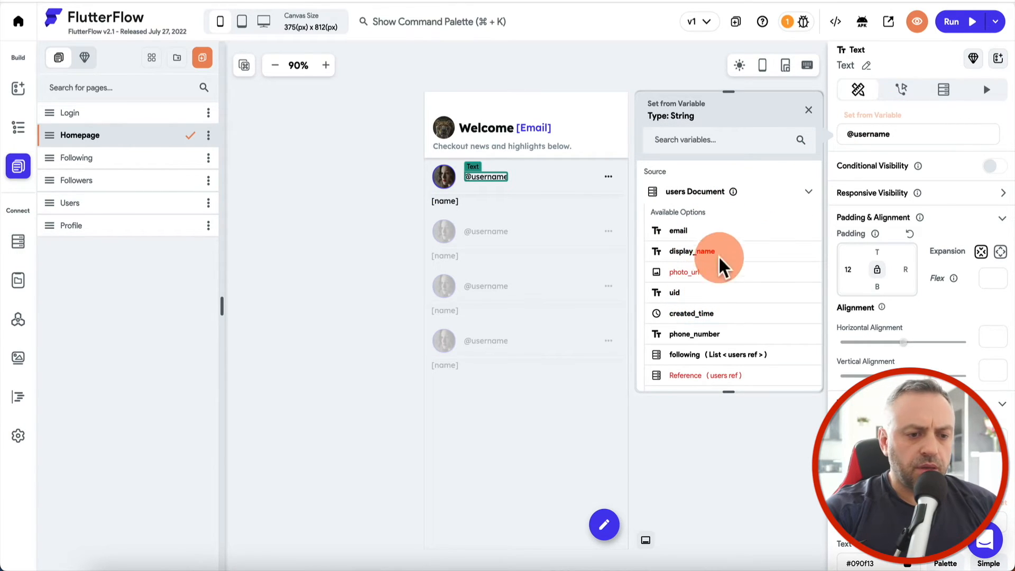
{"action": "left_click", "coordinate": [706, 238]}
{"action": "left_click", "coordinate": [370, 258]}
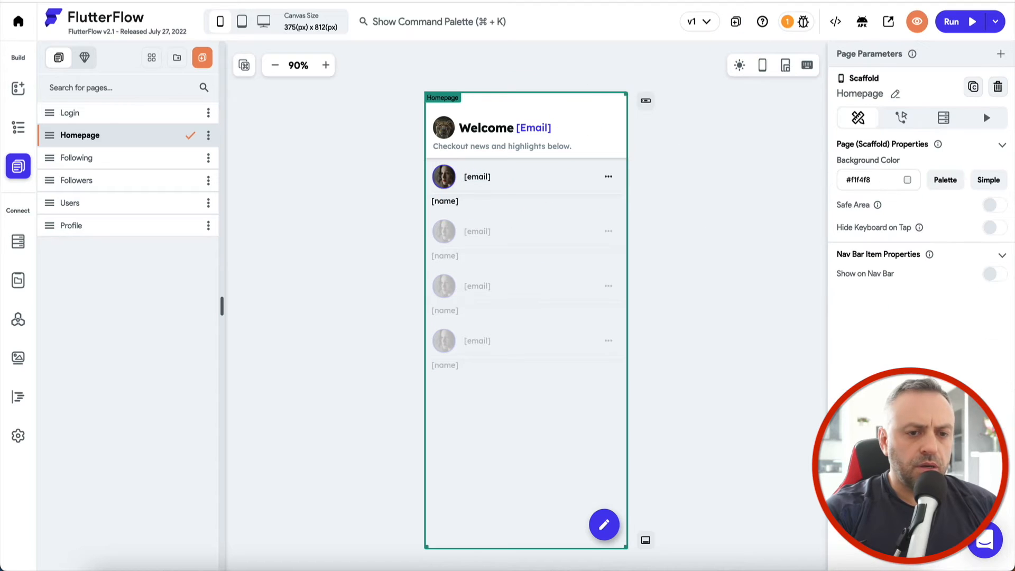
{"action": "left_click", "coordinate": [958, 24]}
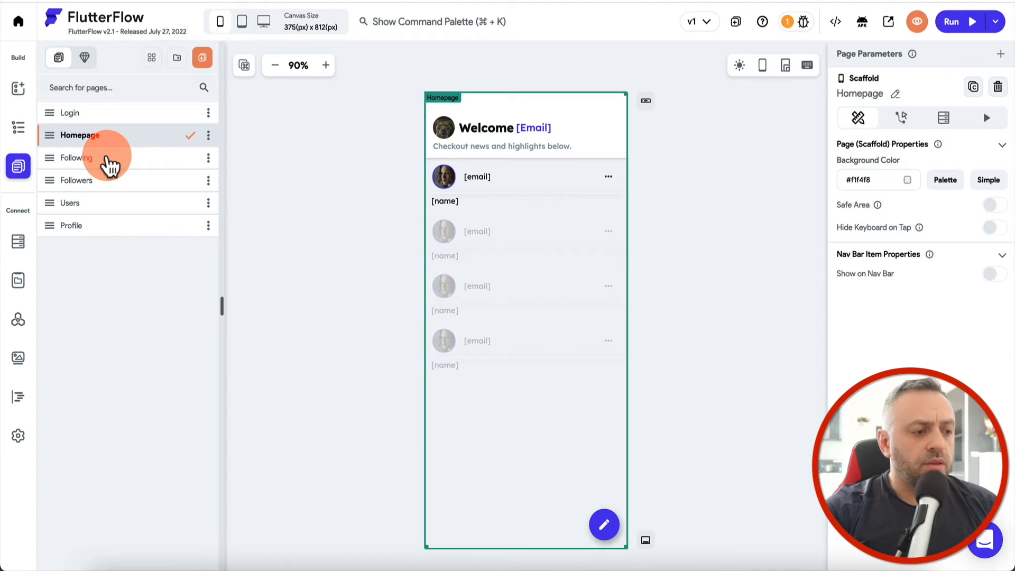
On the Following page, delete the duplicate userList_5 containers so only the first remains in the ListView
{"action": "left_click", "coordinate": [85, 159]}
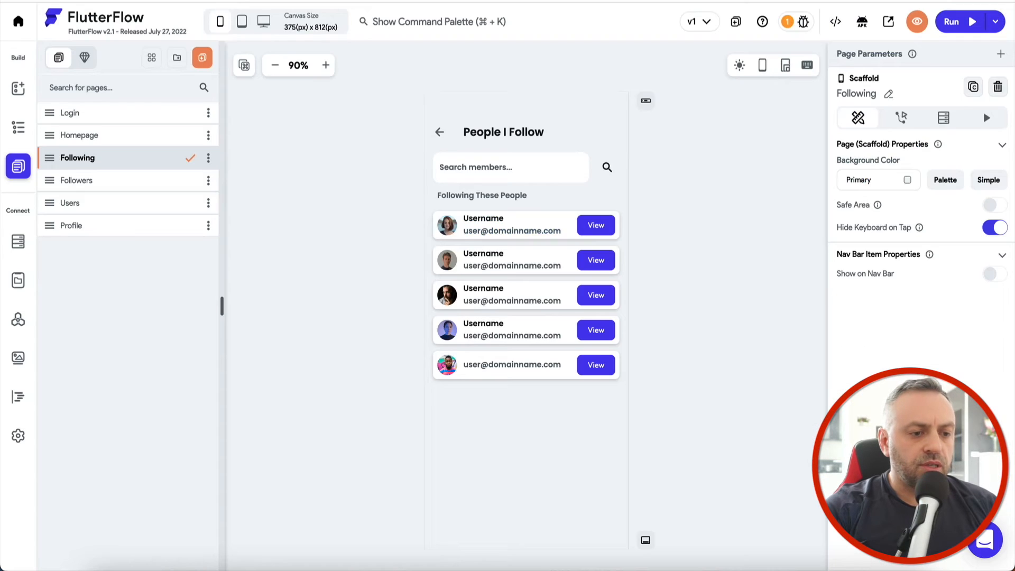
{"action": "left_click", "coordinate": [450, 212]}
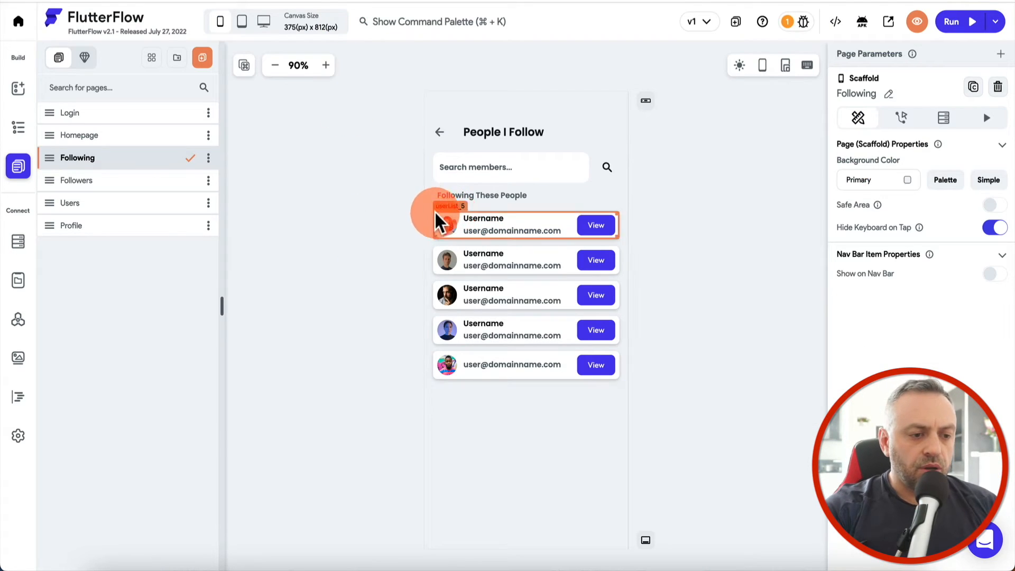
{"action": "left_click", "coordinate": [18, 127]}
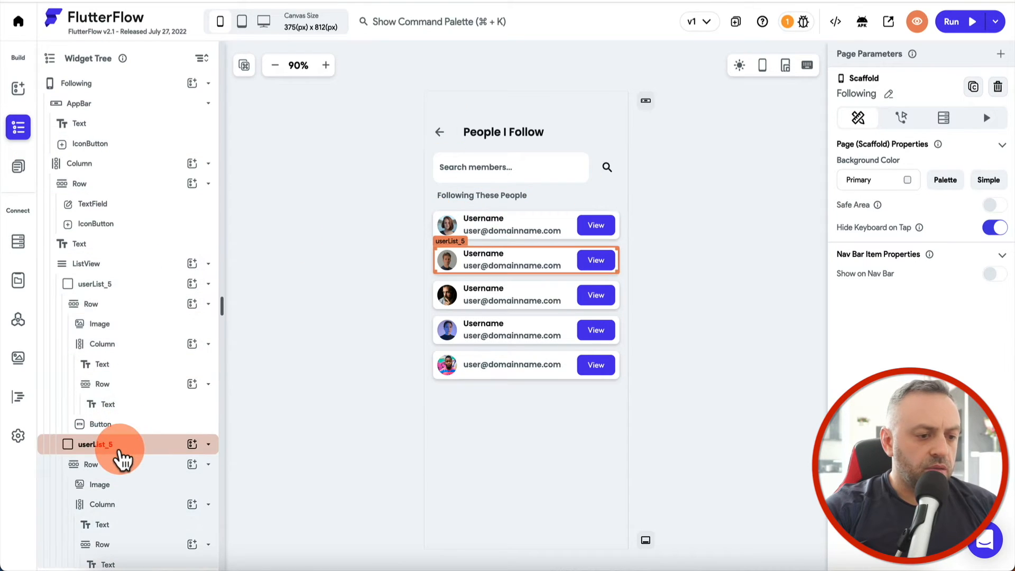
{"action": "left_click", "coordinate": [123, 447]}
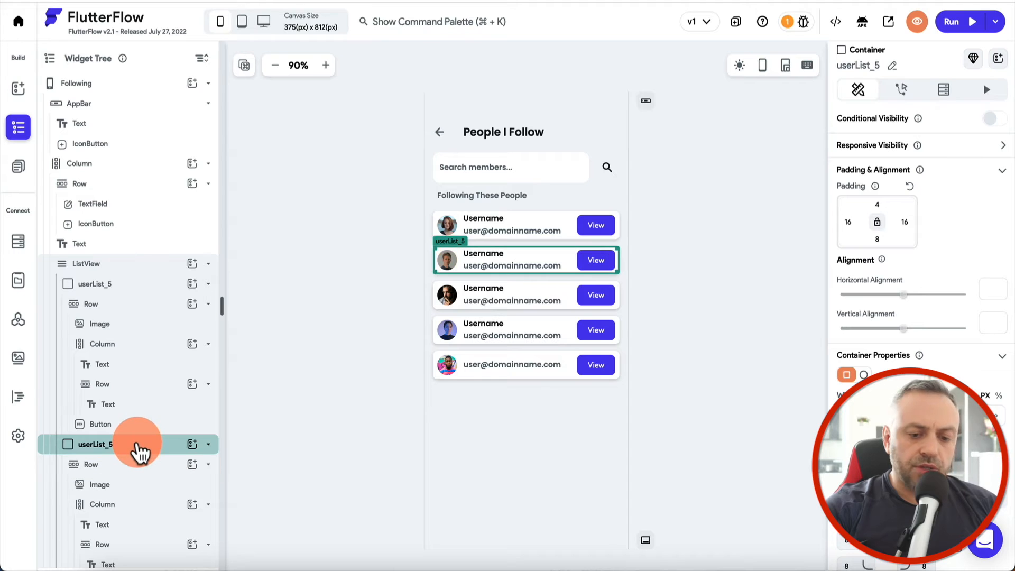
{"action": "key", "text": "Delete"}
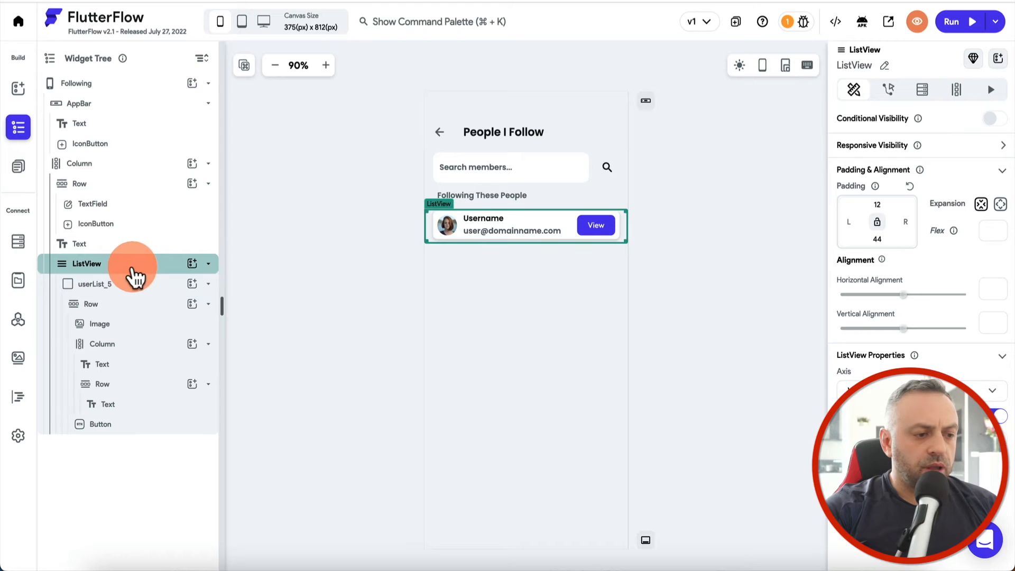
Generate the ListView's children from a variable named items, sourced from the authenticated user's following list
{"action": "left_click", "coordinate": [958, 98]}
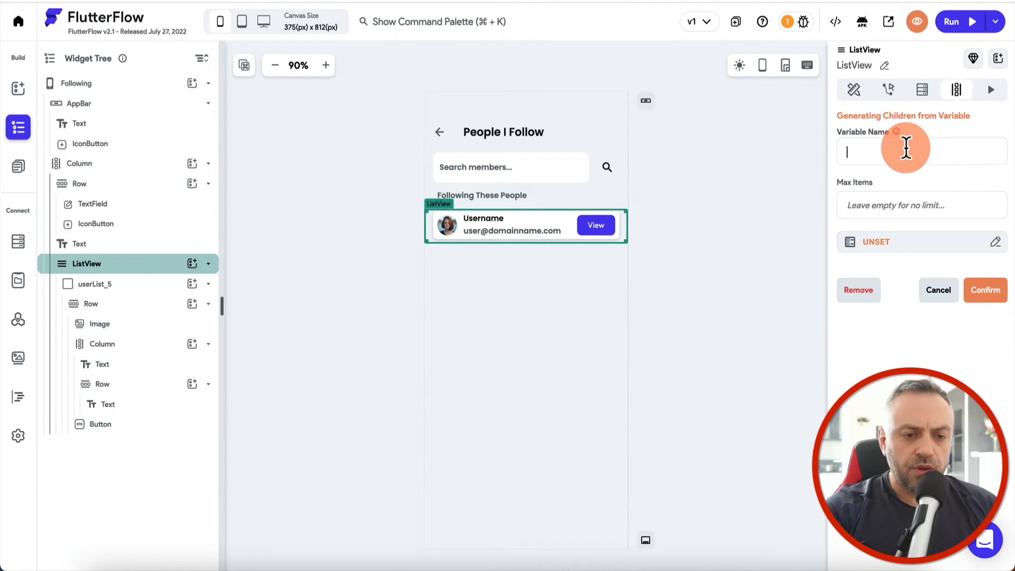
{"action": "type", "text": "items"}
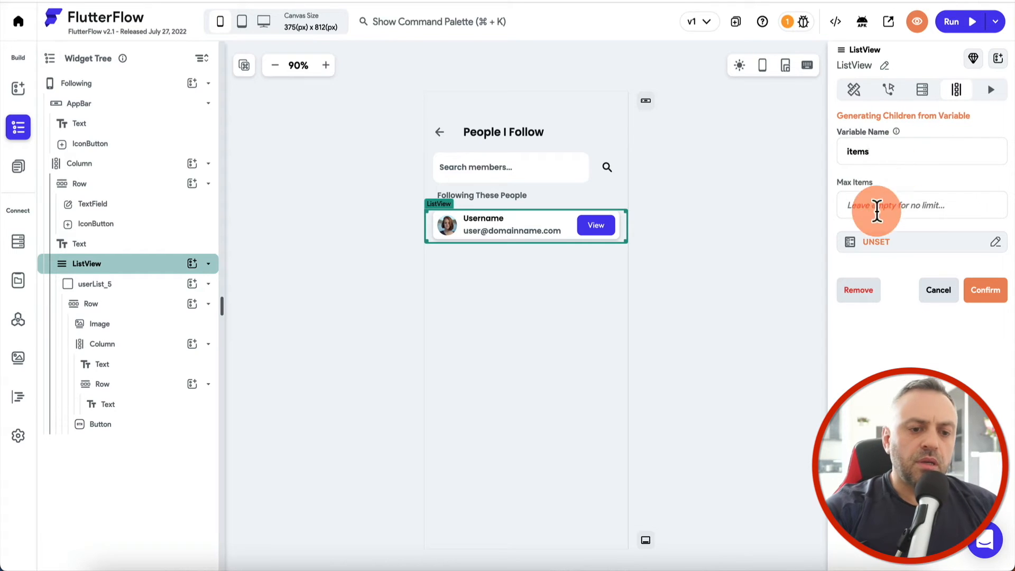
{"action": "left_click", "coordinate": [886, 241]}
{"action": "left_click", "coordinate": [735, 312]}
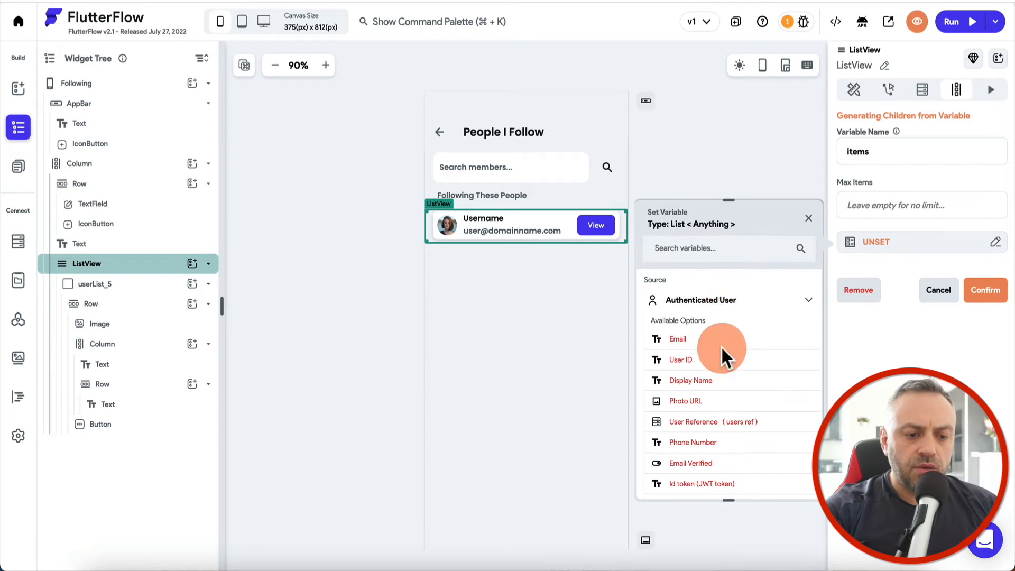
{"action": "scroll", "coordinate": [714, 424], "scroll_direction": "down", "scroll_amount": 3}
{"action": "left_click", "coordinate": [725, 418]}
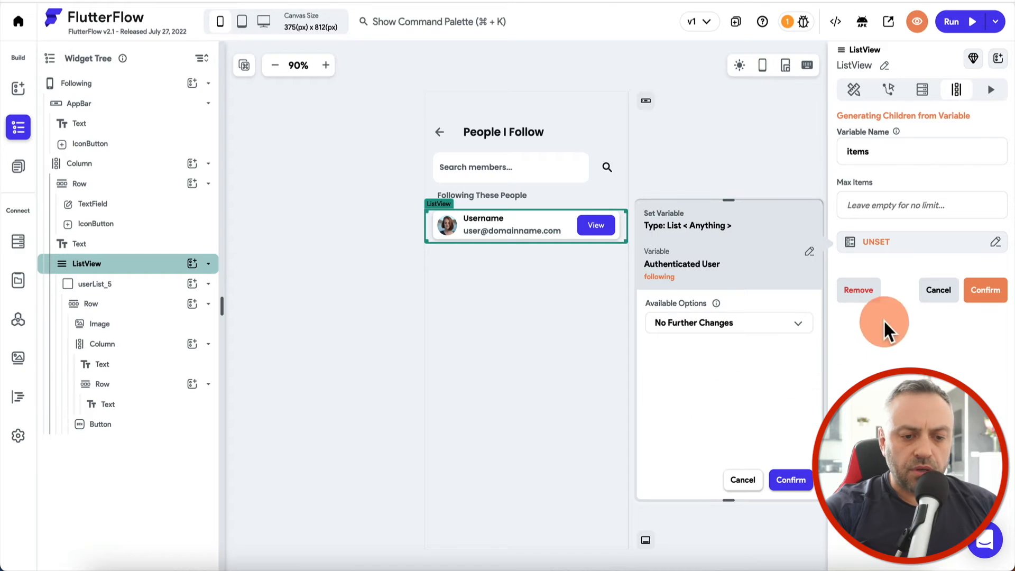
{"action": "left_click", "coordinate": [792, 481]}
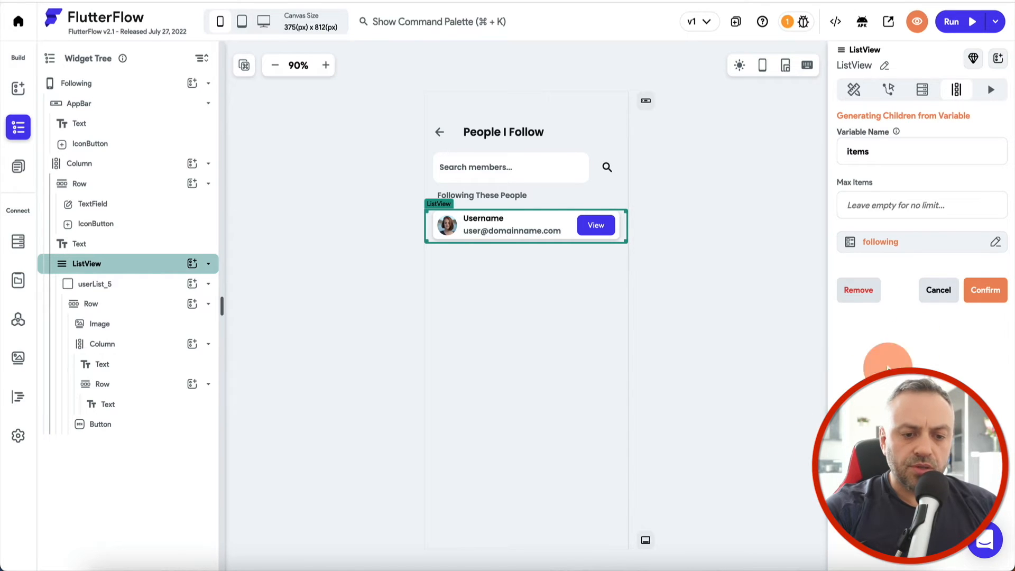
{"action": "left_click", "coordinate": [986, 291]}
{"action": "left_click", "coordinate": [593, 349]}
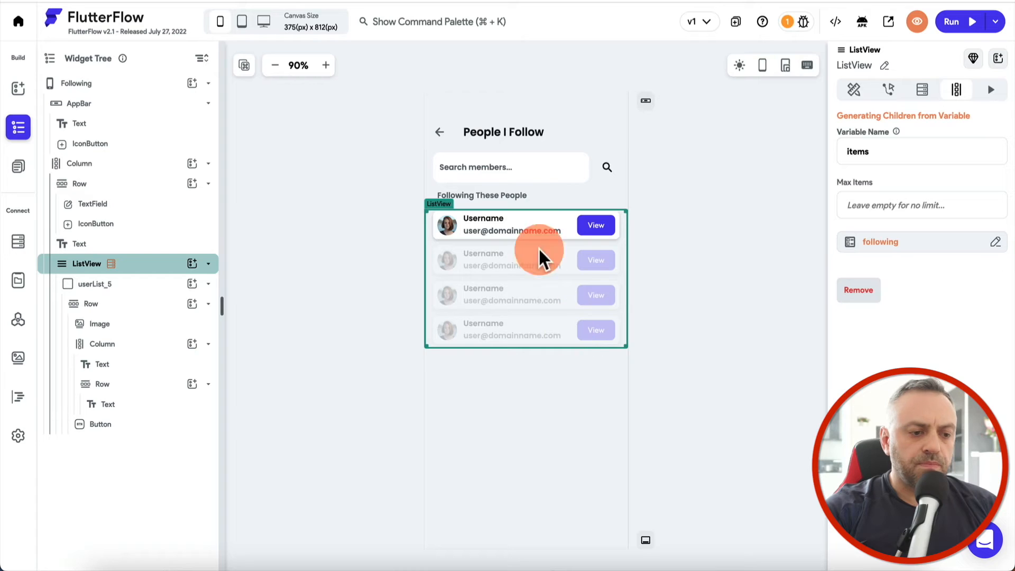
Add a Document from Reference backend query to the userList_5 container, using the users collection with items Item as reference
{"action": "left_click", "coordinate": [127, 286]}
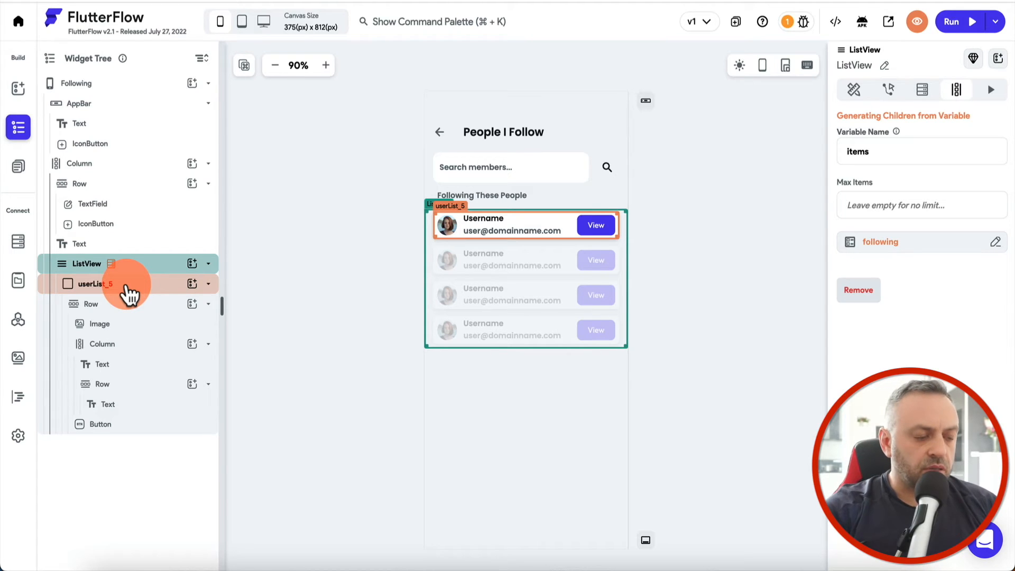
{"action": "left_click", "coordinate": [127, 285]}
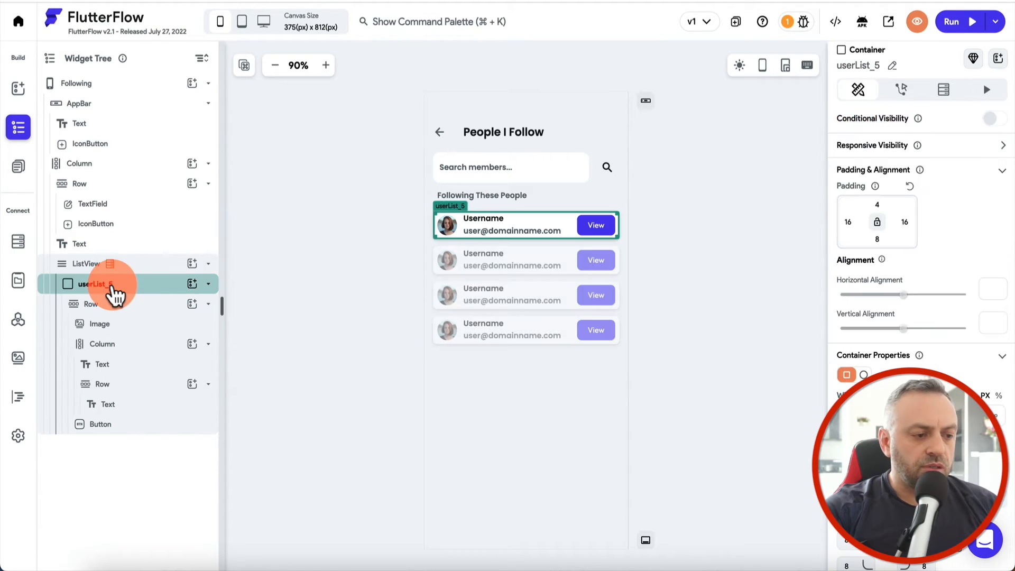
{"action": "left_click", "coordinate": [945, 91]}
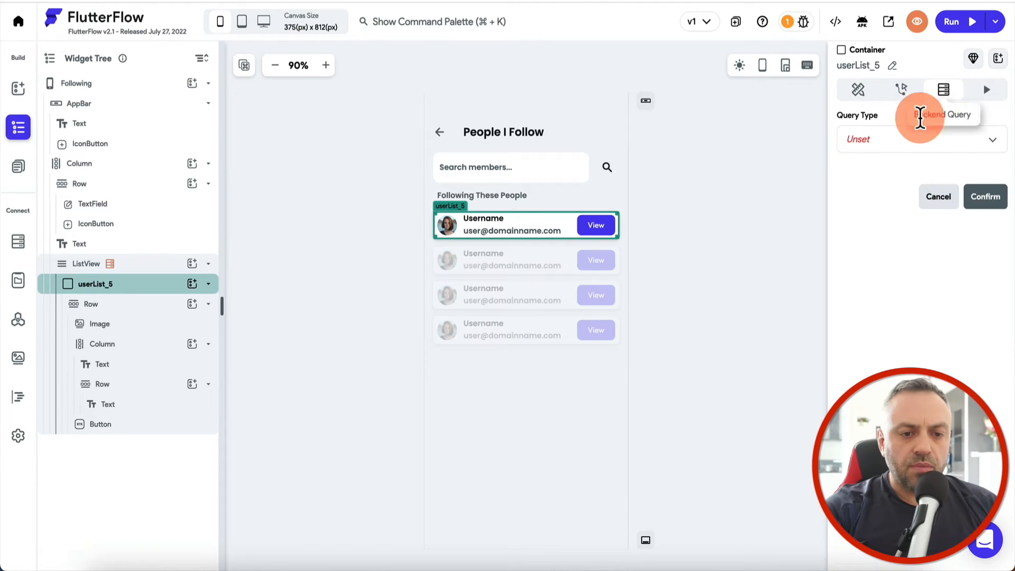
{"action": "left_click", "coordinate": [909, 139]}
{"action": "left_click", "coordinate": [901, 172]}
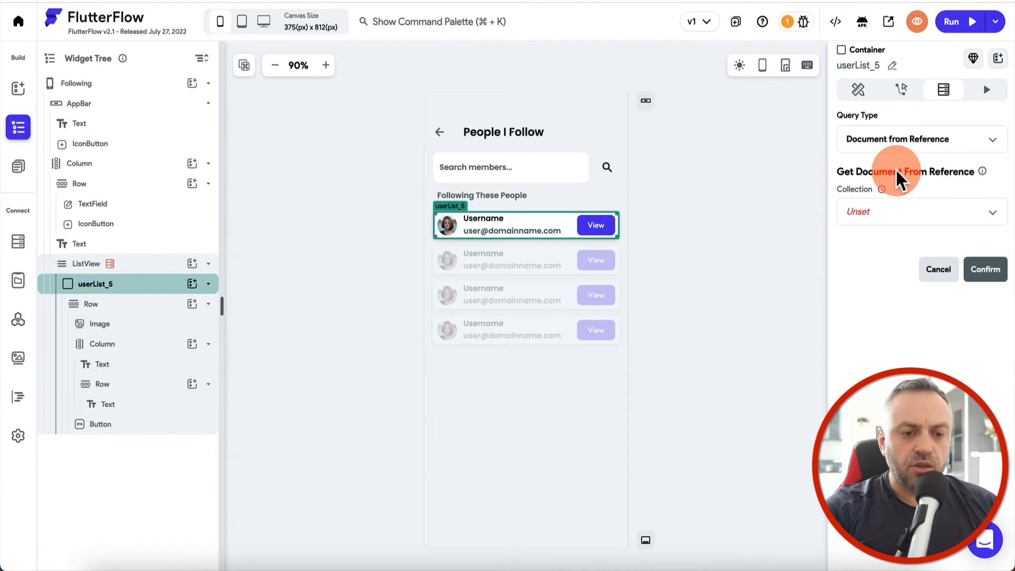
{"action": "left_click", "coordinate": [887, 219]}
{"action": "left_click", "coordinate": [880, 213]}
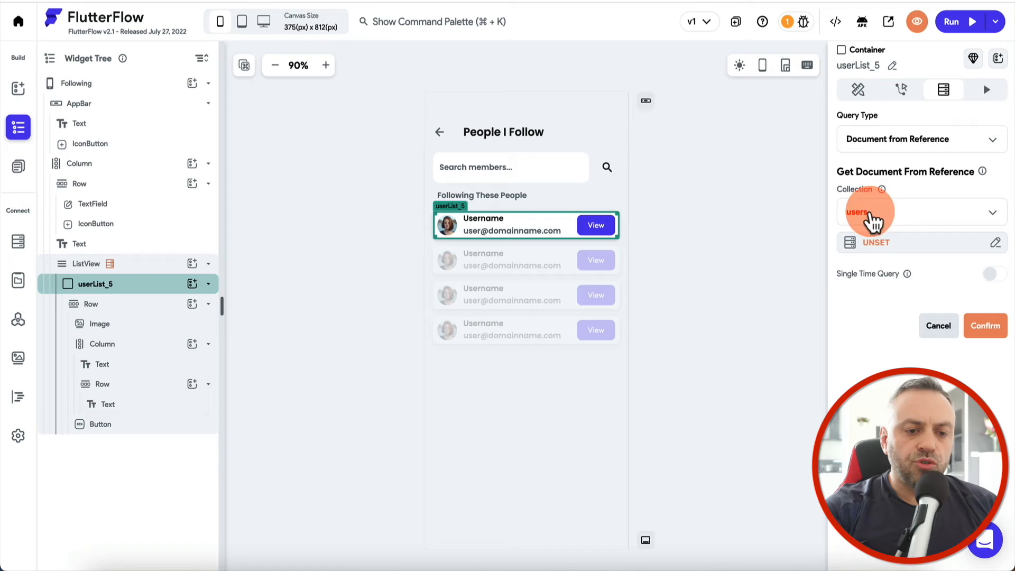
{"action": "left_click", "coordinate": [911, 249]}
{"action": "left_click", "coordinate": [713, 300]}
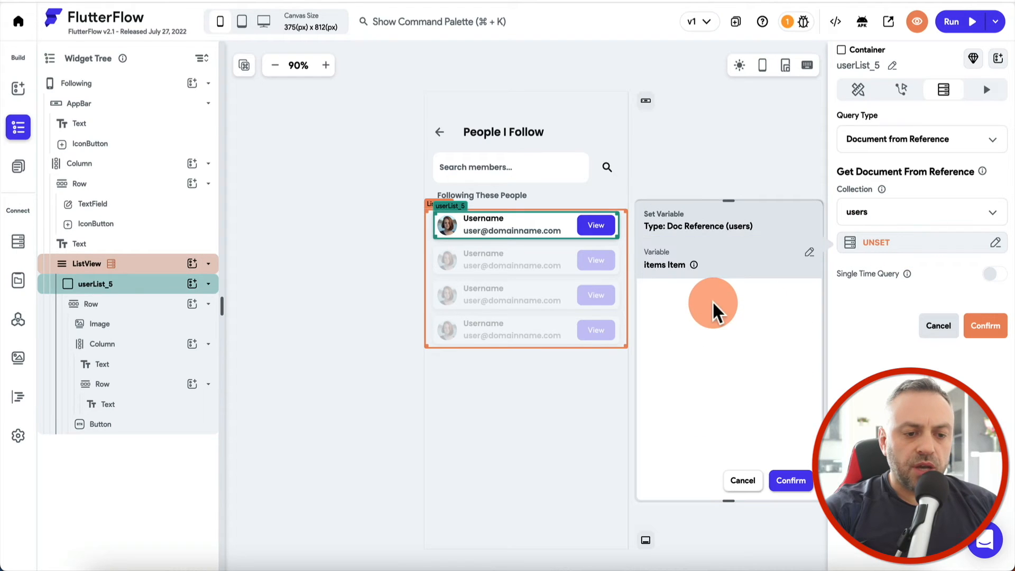
{"action": "left_click", "coordinate": [786, 480]}
{"action": "left_click", "coordinate": [984, 326]}
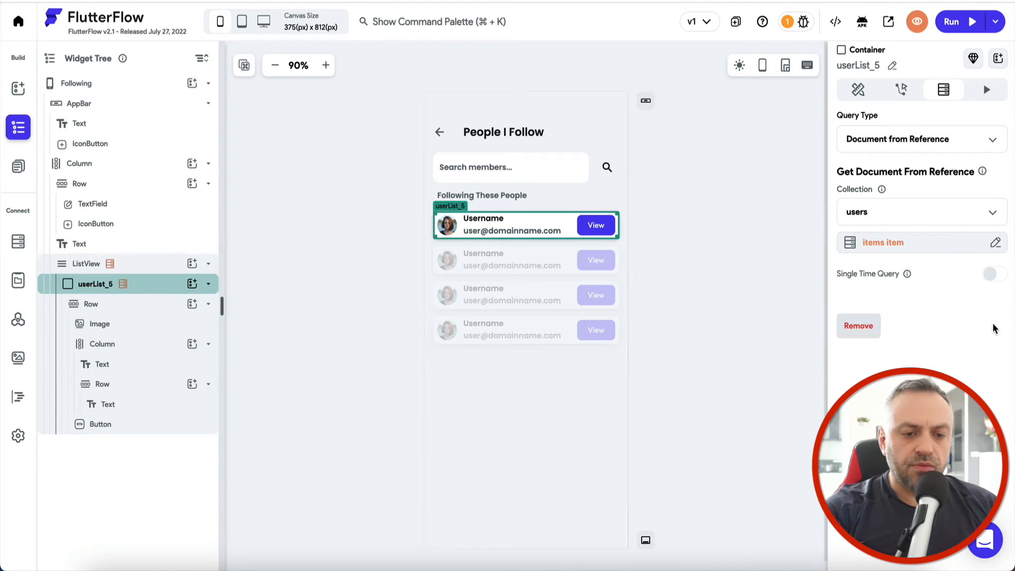
{"action": "left_click", "coordinate": [669, 242]}
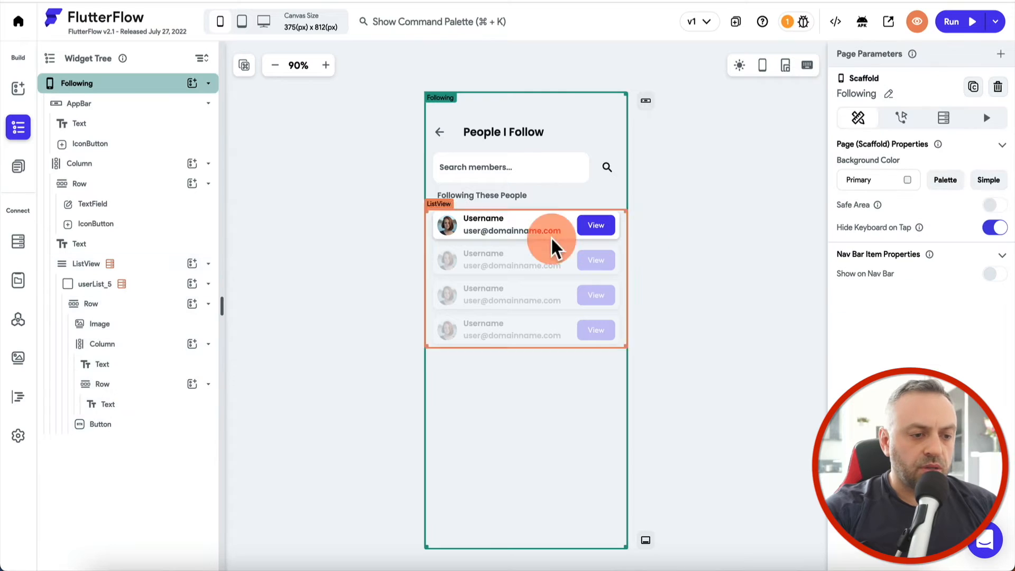
Bind both the Username text and the email address text in the list row to the users document's email
{"action": "left_click", "coordinate": [491, 218]}
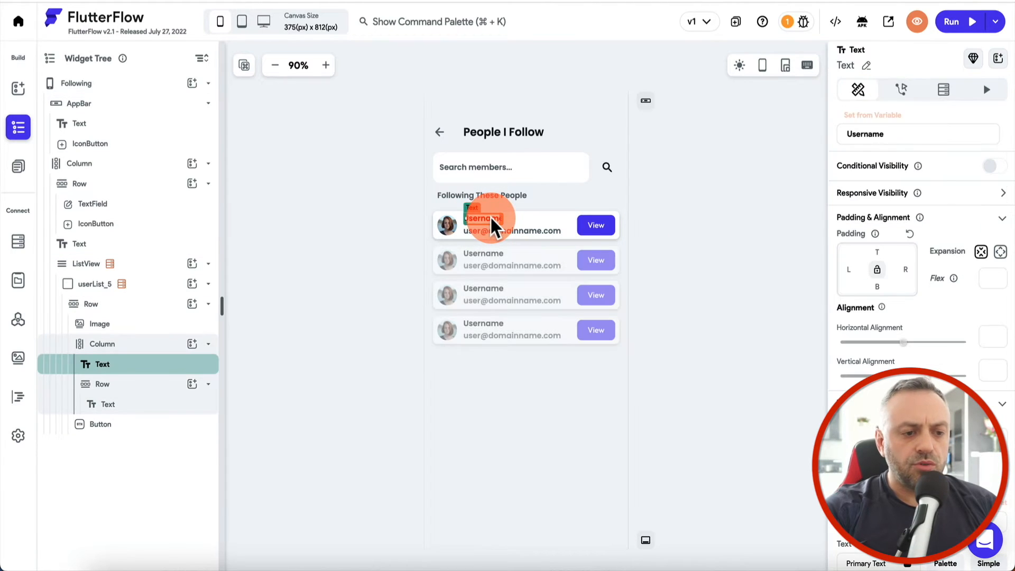
{"action": "left_click", "coordinate": [879, 124]}
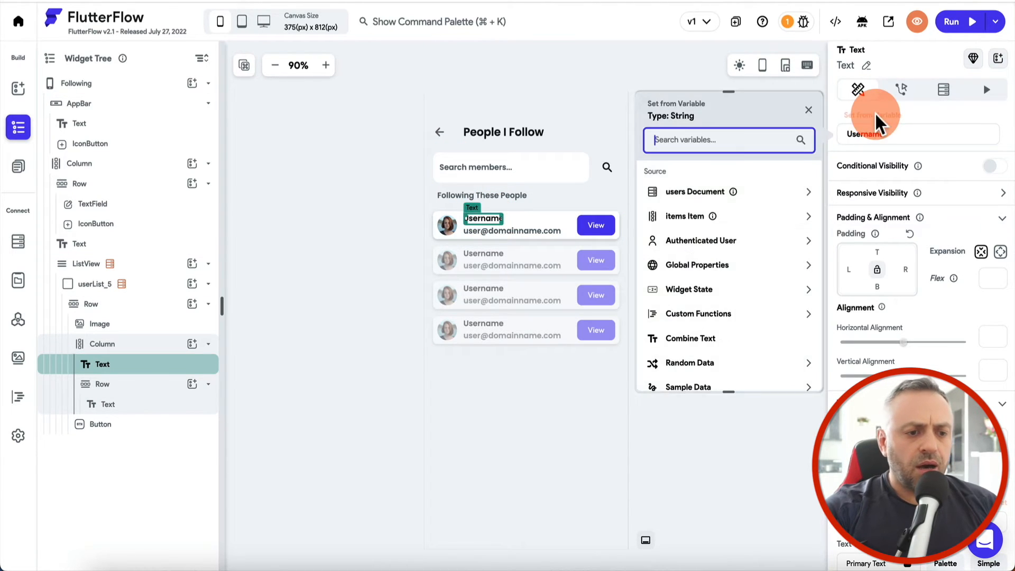
{"action": "left_click", "coordinate": [694, 195]}
{"action": "left_click", "coordinate": [685, 237]}
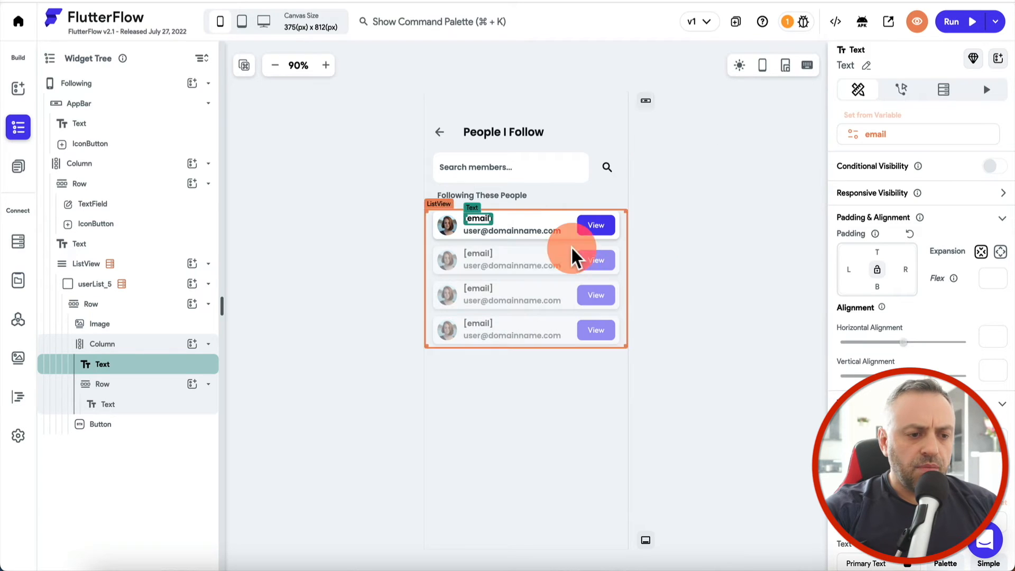
{"action": "left_click", "coordinate": [508, 230]}
{"action": "left_click", "coordinate": [869, 127]}
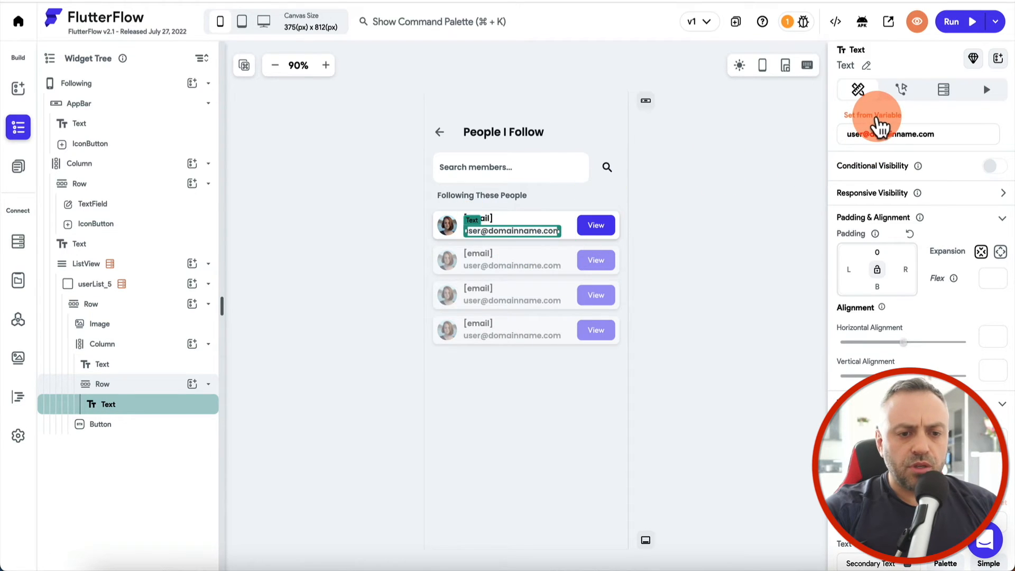
{"action": "left_click", "coordinate": [711, 193]}
{"action": "left_click", "coordinate": [682, 231]}
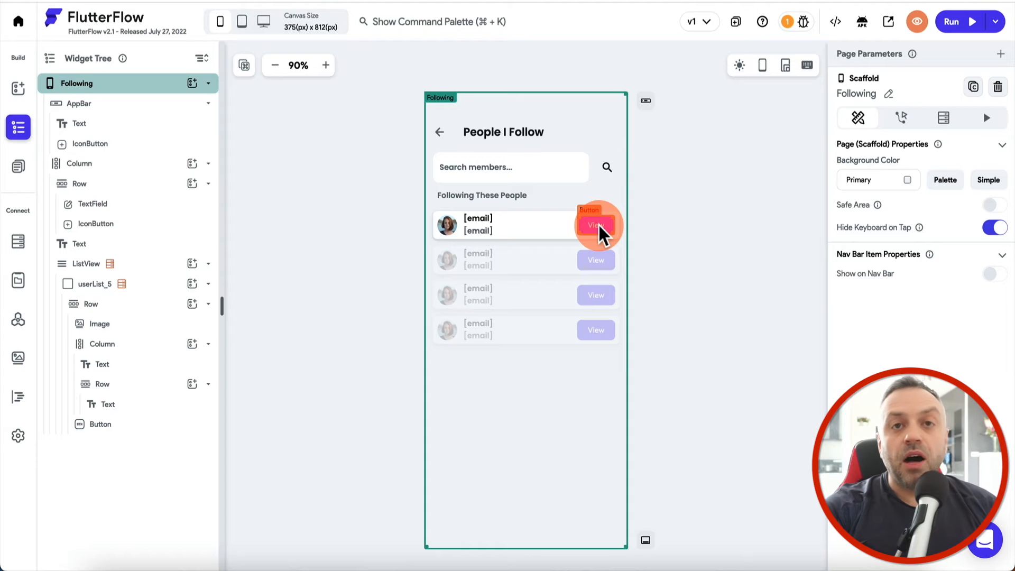
Change the list row's View button text to Unfollow
{"action": "left_click", "coordinate": [598, 224]}
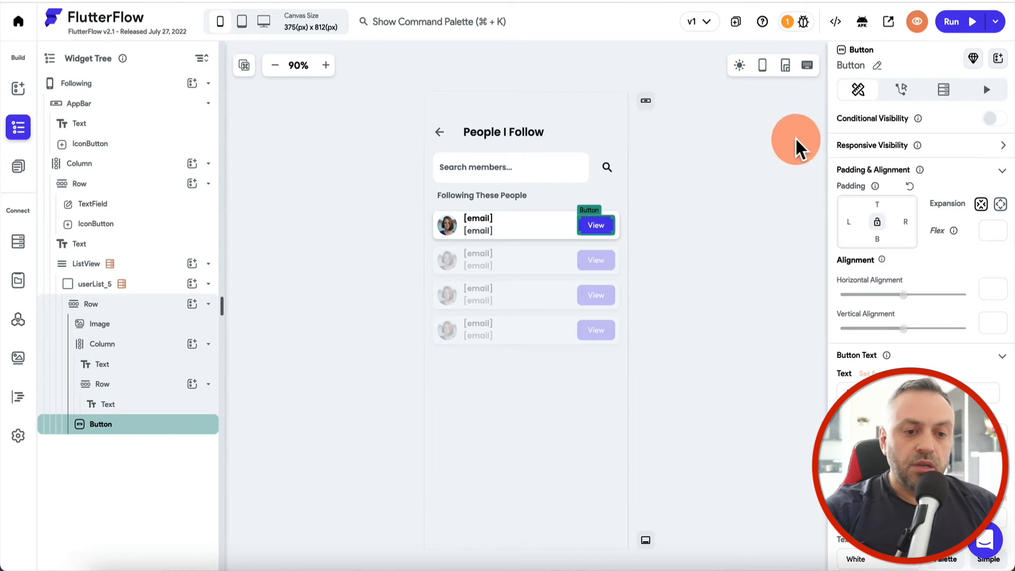
{"action": "scroll", "coordinate": [922, 211], "scroll_direction": "down", "scroll_amount": 3}
{"action": "double_click", "coordinate": [875, 243]}
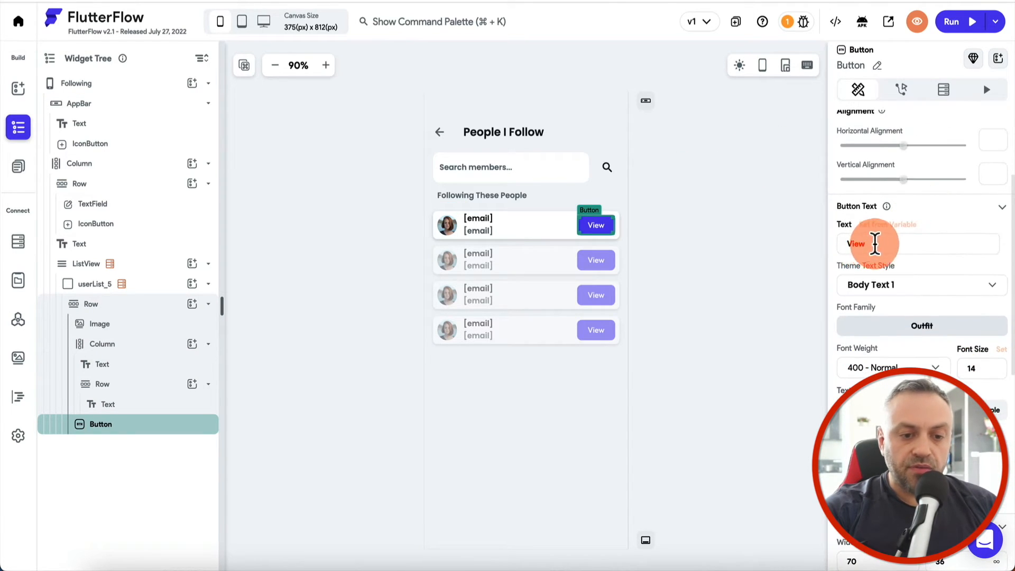
{"action": "type", "text": "U"}
{"action": "type", "text": "nfollow"}
Give the Unfollow button an On Tap Update Document backend call that targets the authenticated user's User Reference
{"action": "left_click", "coordinate": [901, 89]}
{"action": "left_click", "coordinate": [910, 238]}
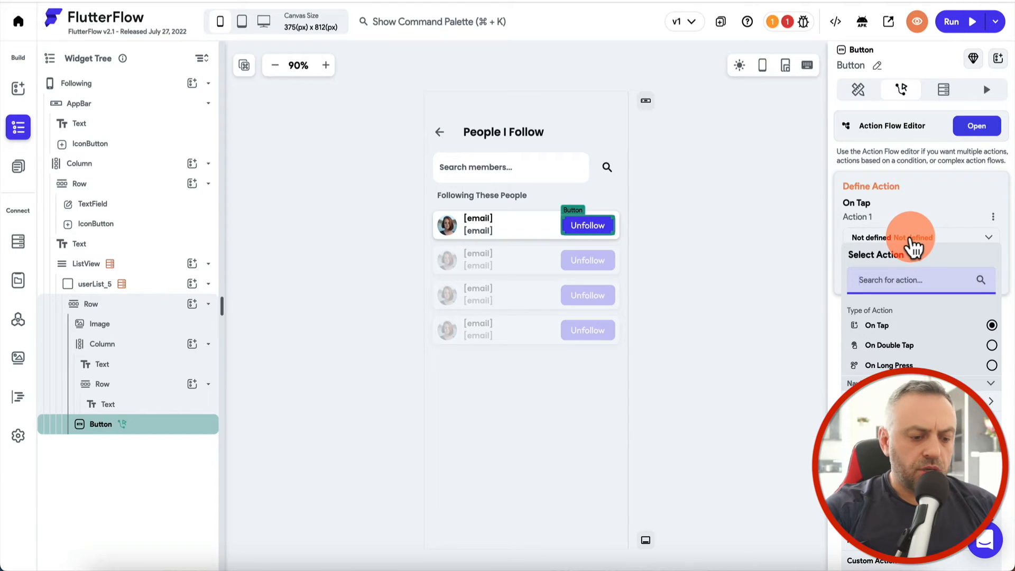
{"action": "type", "text": "data"}
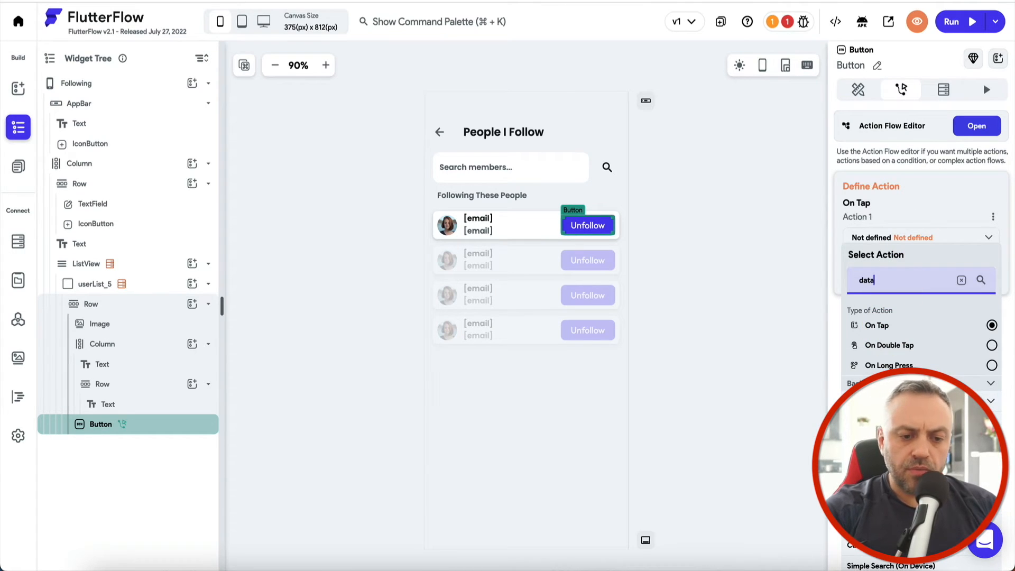
{"action": "left_click", "coordinate": [894, 439]}
{"action": "left_click", "coordinate": [742, 391]}
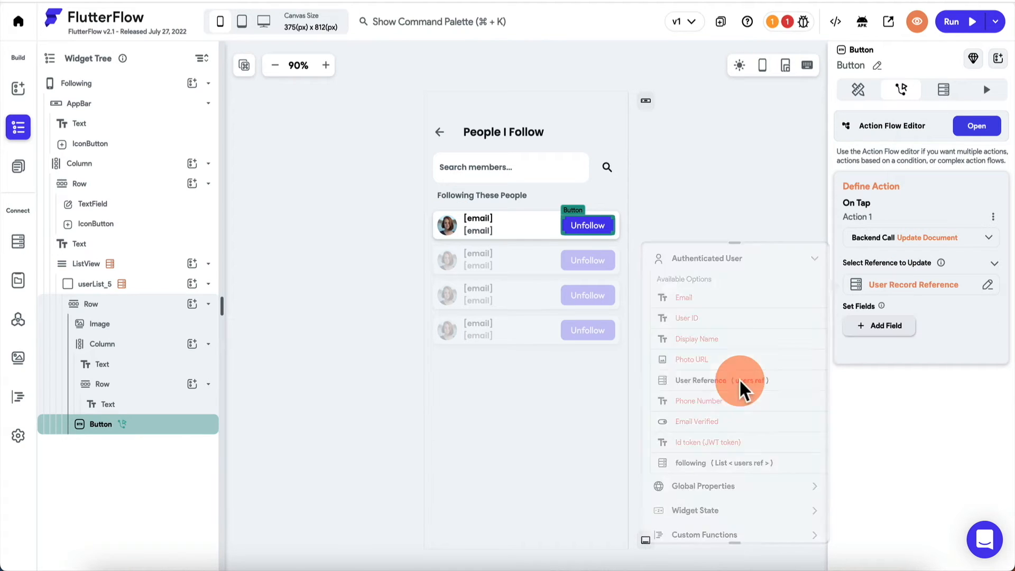
Add the following field to the Unfollow button's Update Document action, with Remove from Set as the list update type
{"action": "left_click", "coordinate": [875, 332]}
{"action": "left_click", "coordinate": [874, 337]}
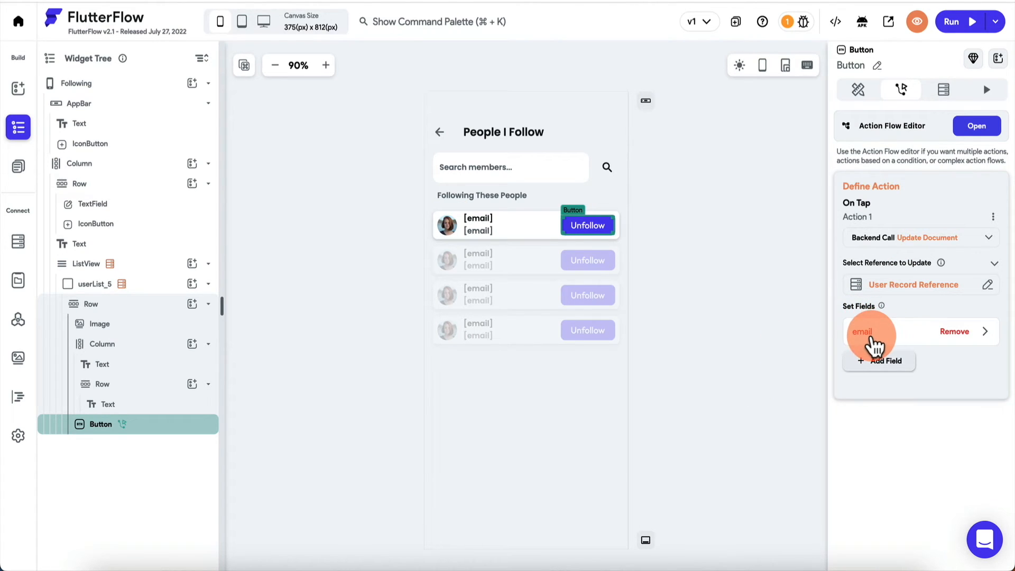
{"action": "left_click", "coordinate": [873, 345]}
{"action": "left_click", "coordinate": [902, 411]}
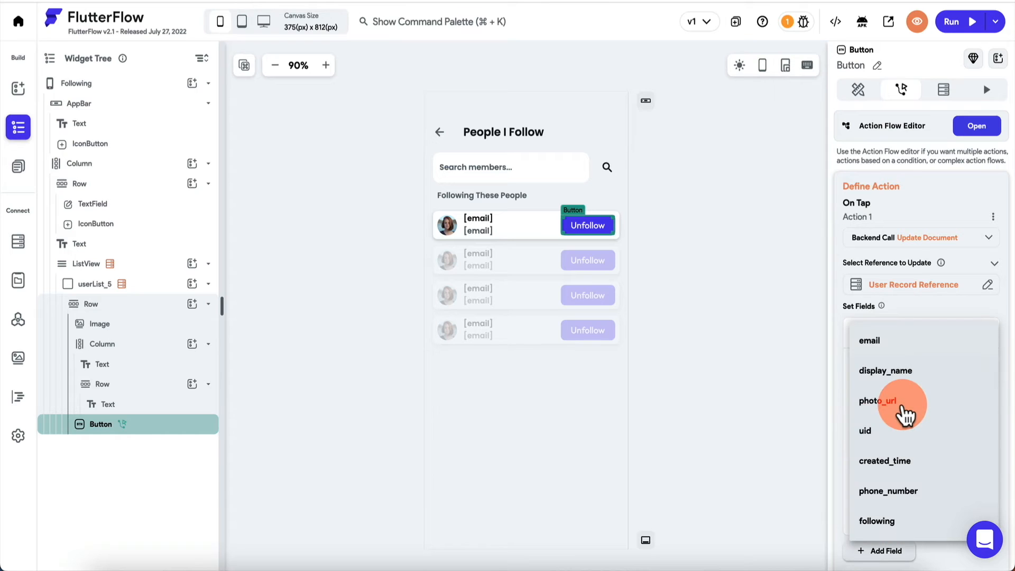
{"action": "left_click", "coordinate": [900, 523]}
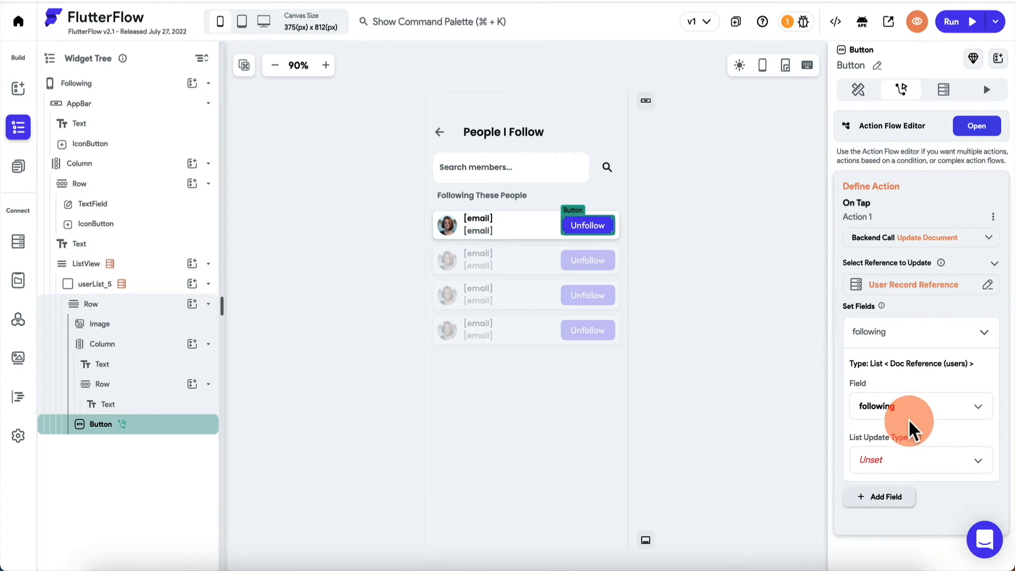
{"action": "left_click", "coordinate": [891, 472]}
{"action": "left_click", "coordinate": [915, 468]}
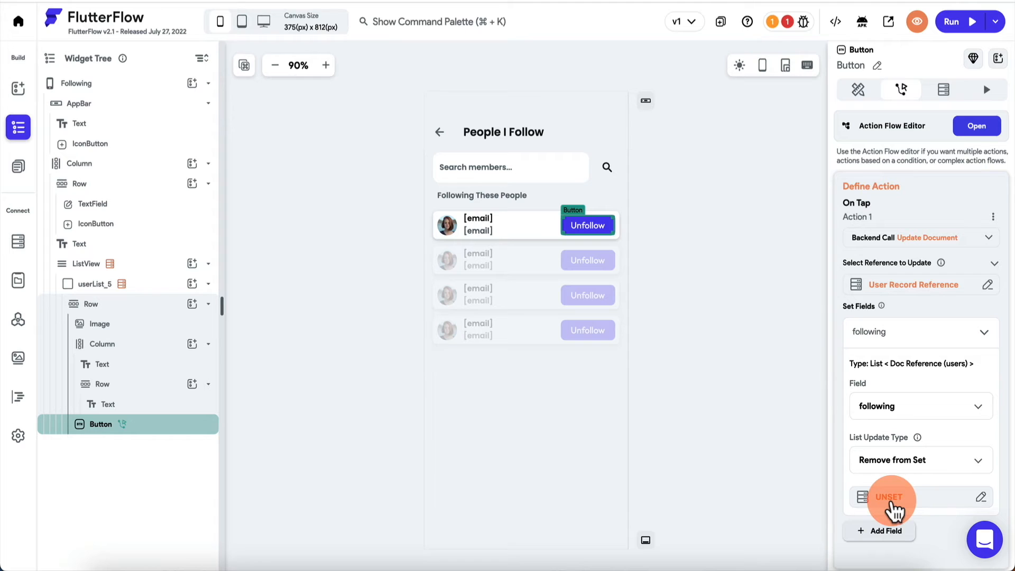
Set the value removed from the following list to the users document's Reference
{"action": "left_click", "coordinate": [894, 509]}
{"action": "left_click", "coordinate": [753, 368]}
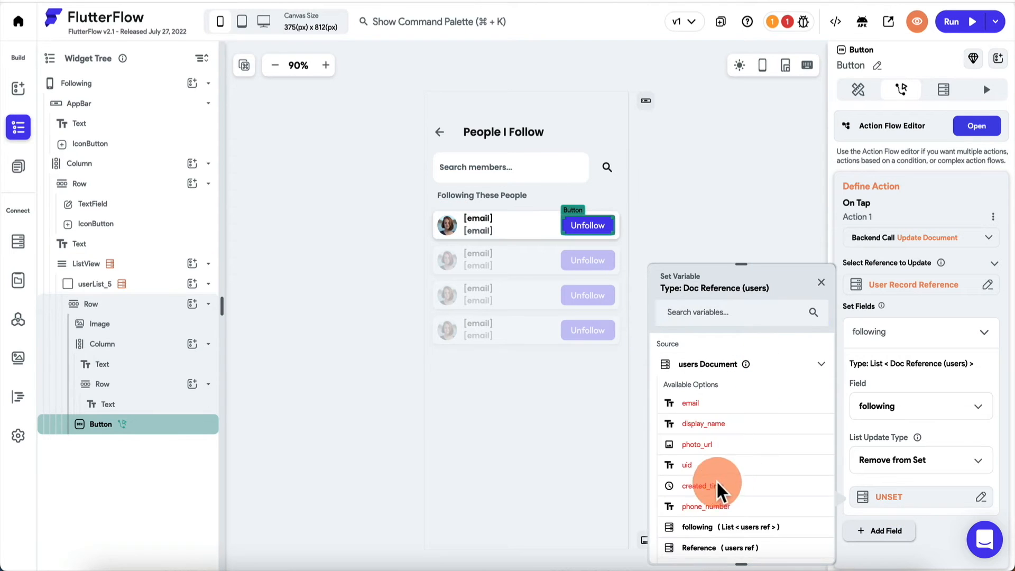
{"action": "scroll", "coordinate": [751, 479], "scroll_direction": "down", "scroll_amount": 2}
{"action": "left_click", "coordinate": [754, 473]}
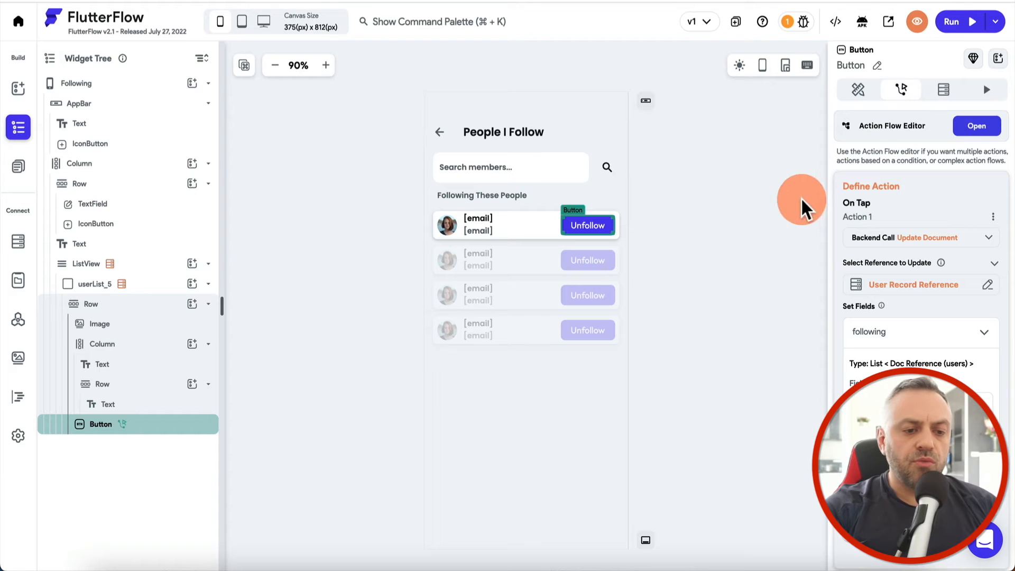
{"action": "left_click", "coordinate": [595, 227]}
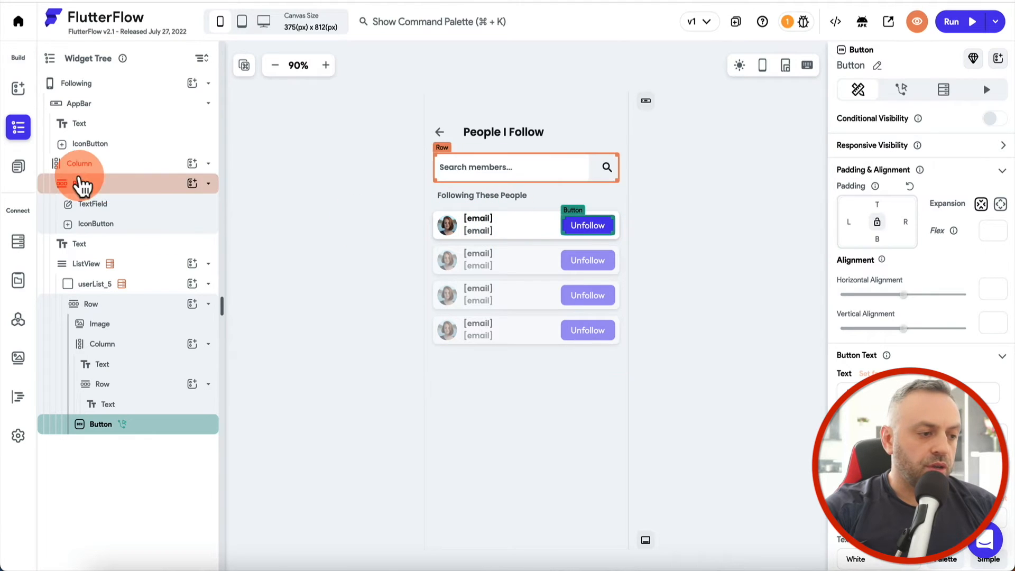
Open the Followers page and delete the duplicate userList_5 containers from its ListView, keeping only the first one
{"action": "left_click", "coordinate": [17, 177]}
{"action": "left_click", "coordinate": [127, 181]}
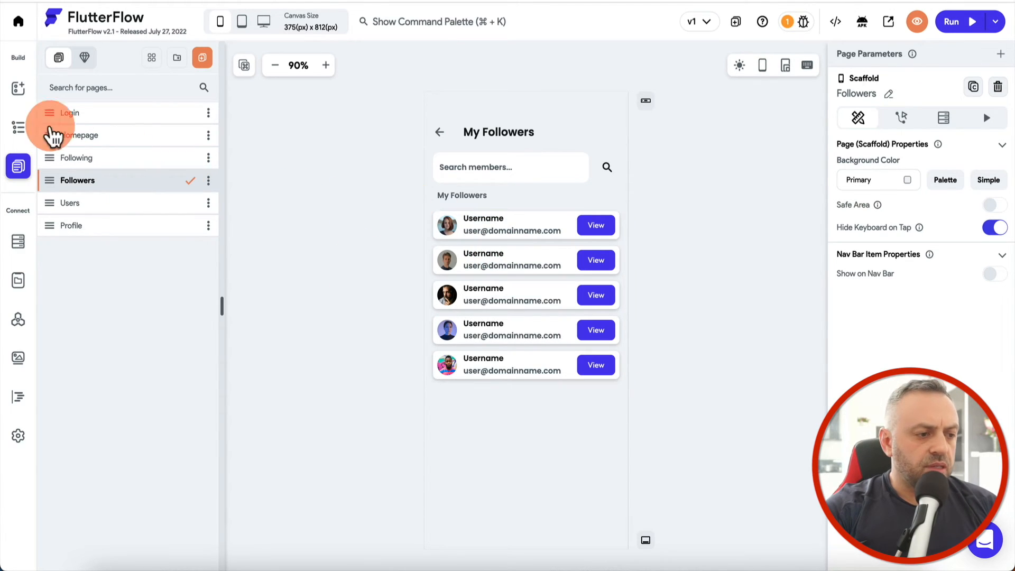
{"action": "left_click", "coordinate": [19, 128]}
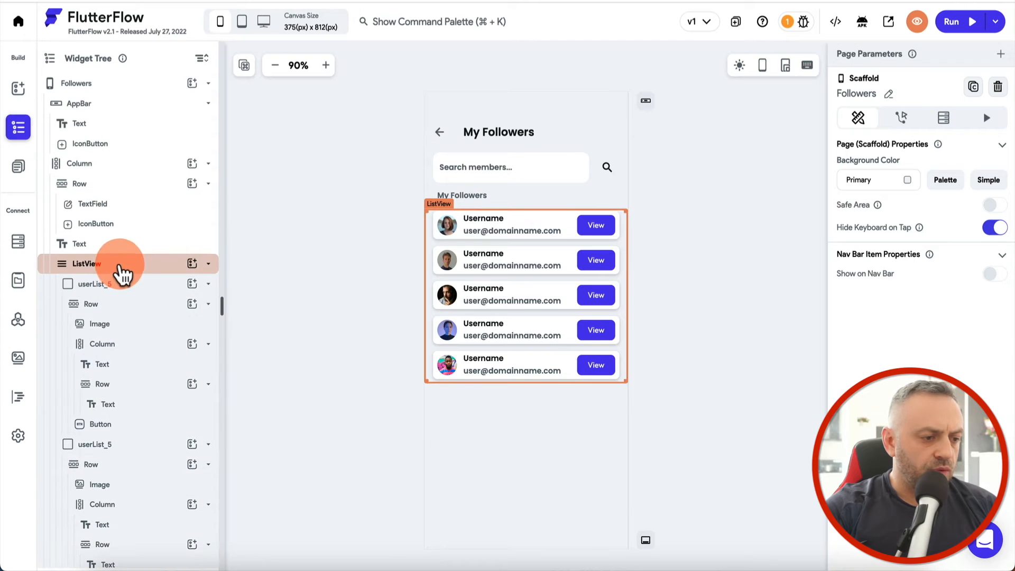
{"action": "left_click", "coordinate": [115, 446]}
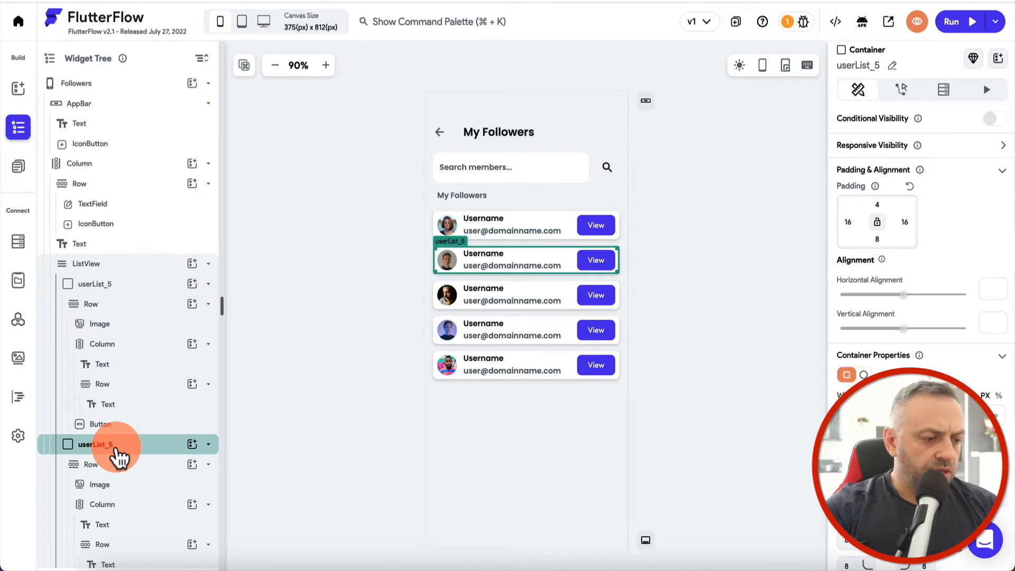
{"action": "key", "text": "Delete"}
{"action": "left_click", "coordinate": [139, 369]}
{"action": "key", "text": "Delete"}
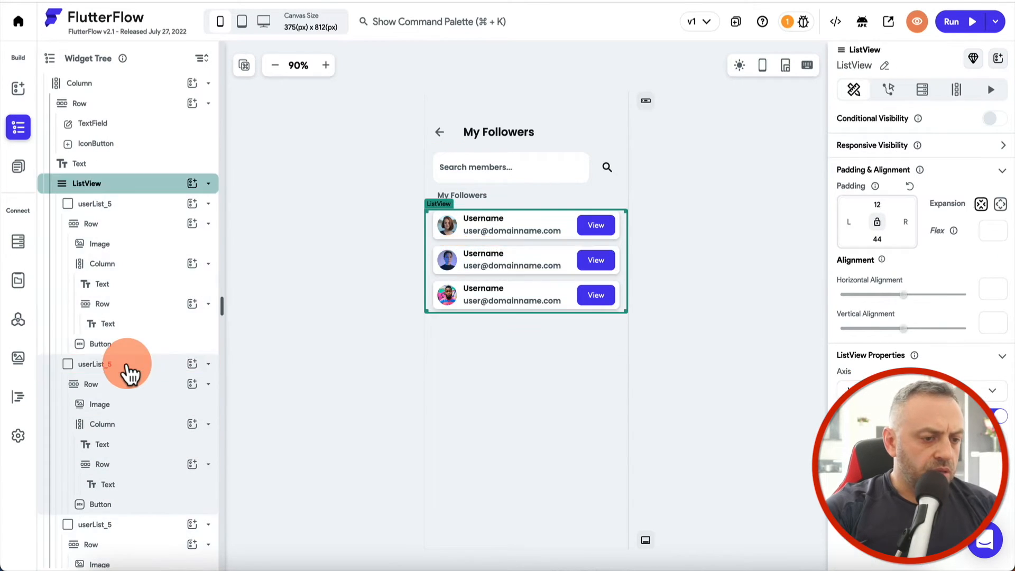
{"action": "left_click", "coordinate": [128, 371]}
{"action": "key", "text": "Delete"}
{"action": "left_click", "coordinate": [113, 421]}
{"action": "key", "text": "Delete"}
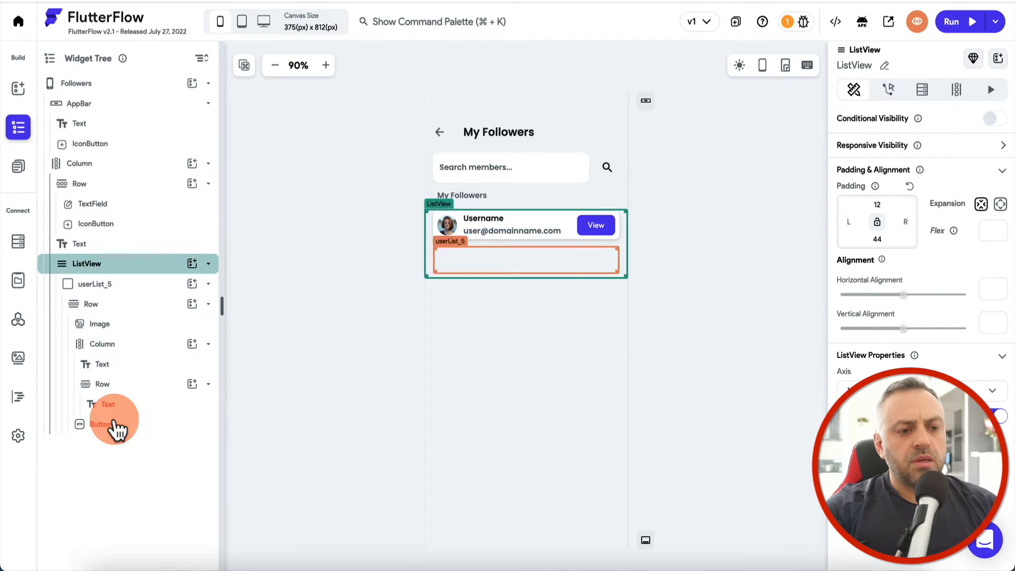
Set up a Query Collection backend query on the Followers page's ListView, using the users collection
{"action": "left_click", "coordinate": [102, 283]}
{"action": "left_click", "coordinate": [127, 263]}
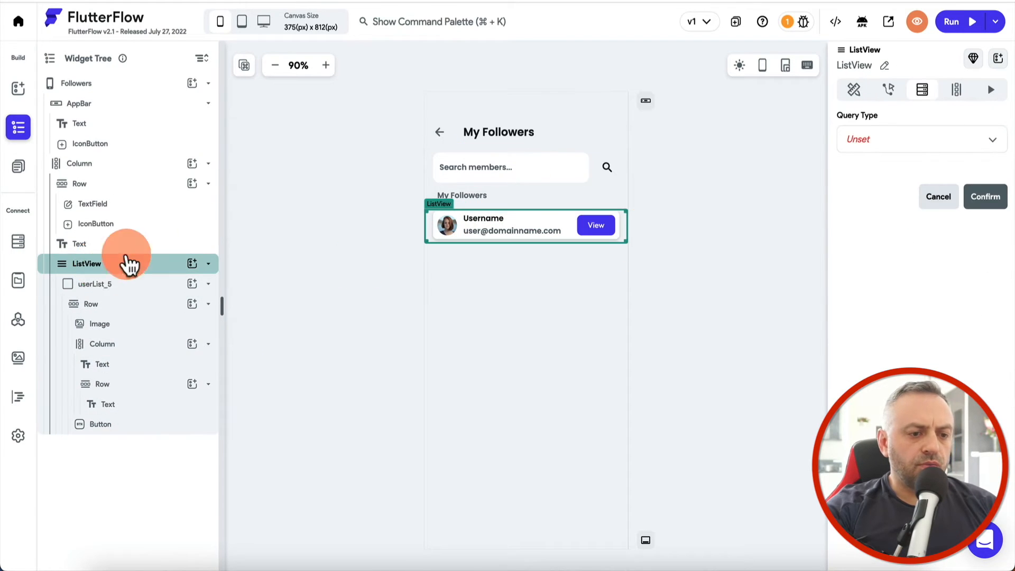
{"action": "left_click", "coordinate": [940, 126]}
{"action": "left_click", "coordinate": [905, 142]}
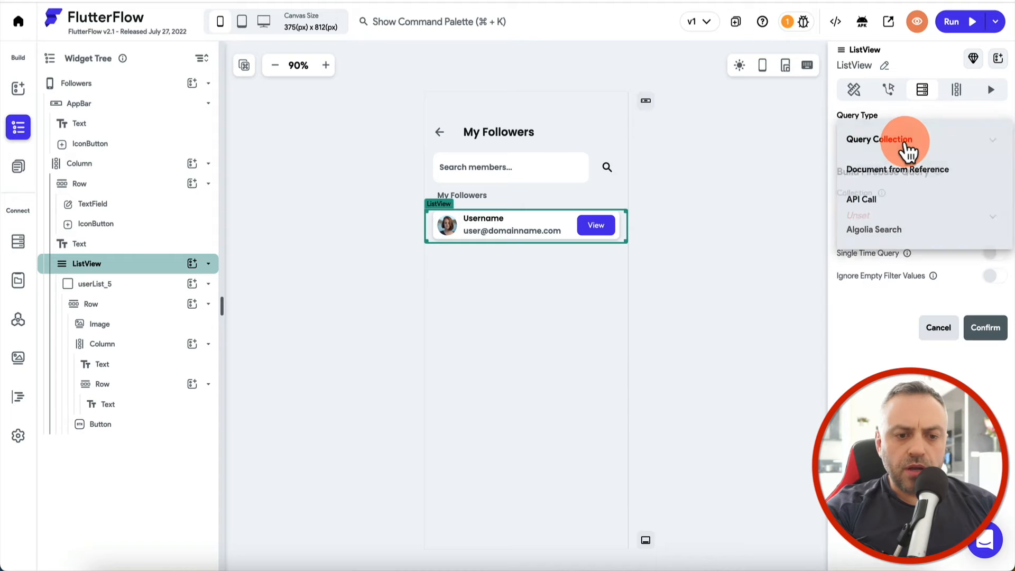
{"action": "left_click", "coordinate": [894, 222]}
{"action": "left_click", "coordinate": [899, 224]}
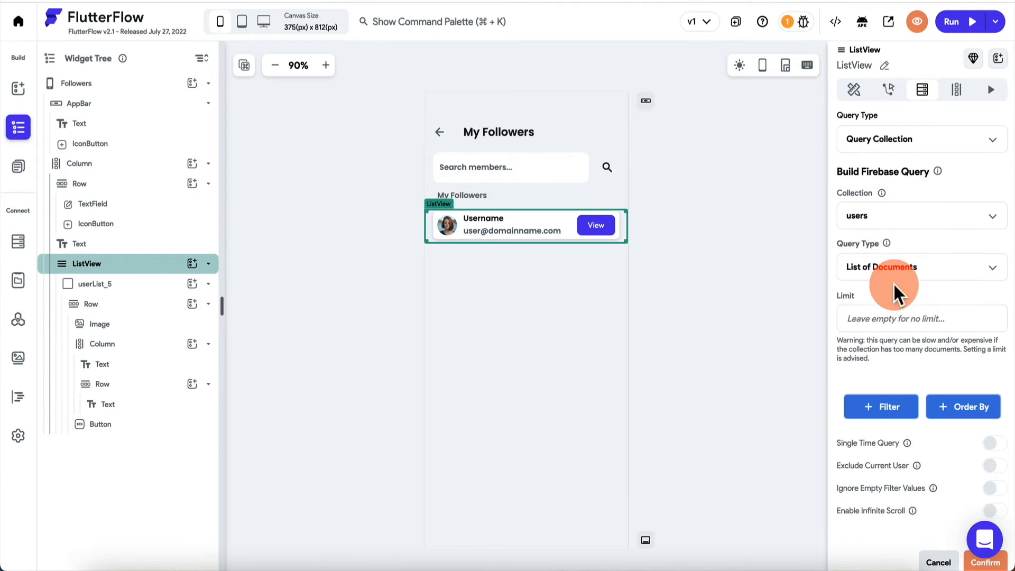
Filter the query where following Array Contains the authenticated user's User Reference, and create the backend query
{"action": "left_click", "coordinate": [897, 418]}
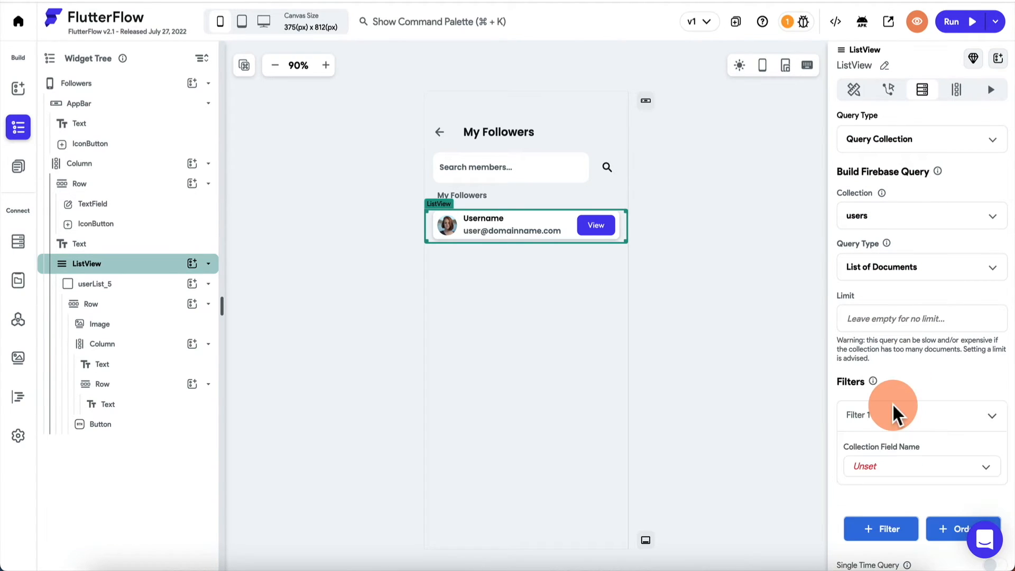
{"action": "scroll", "coordinate": [896, 413], "scroll_direction": "down", "scroll_amount": 3}
{"action": "left_click", "coordinate": [913, 332]}
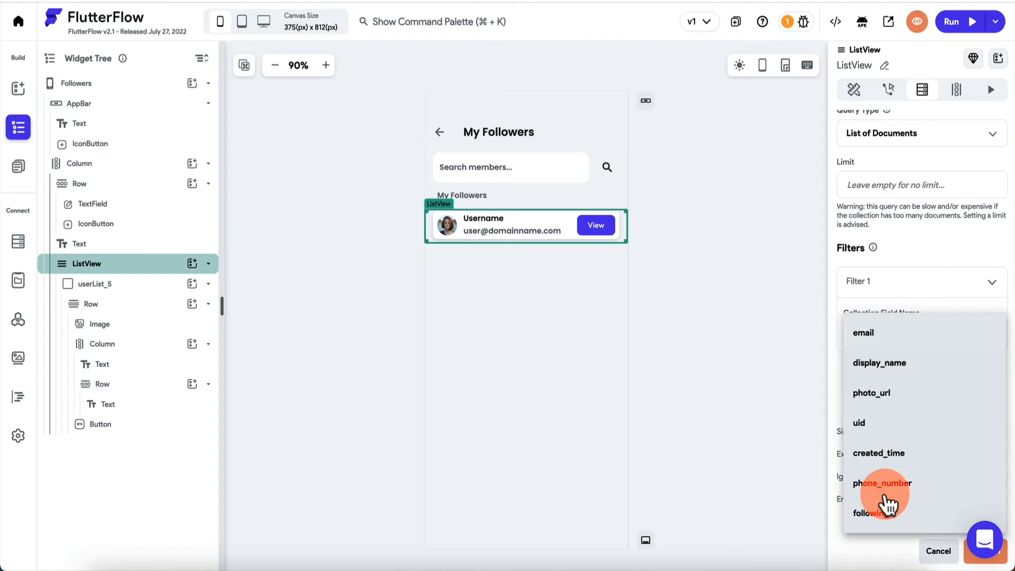
{"action": "left_click", "coordinate": [887, 516]}
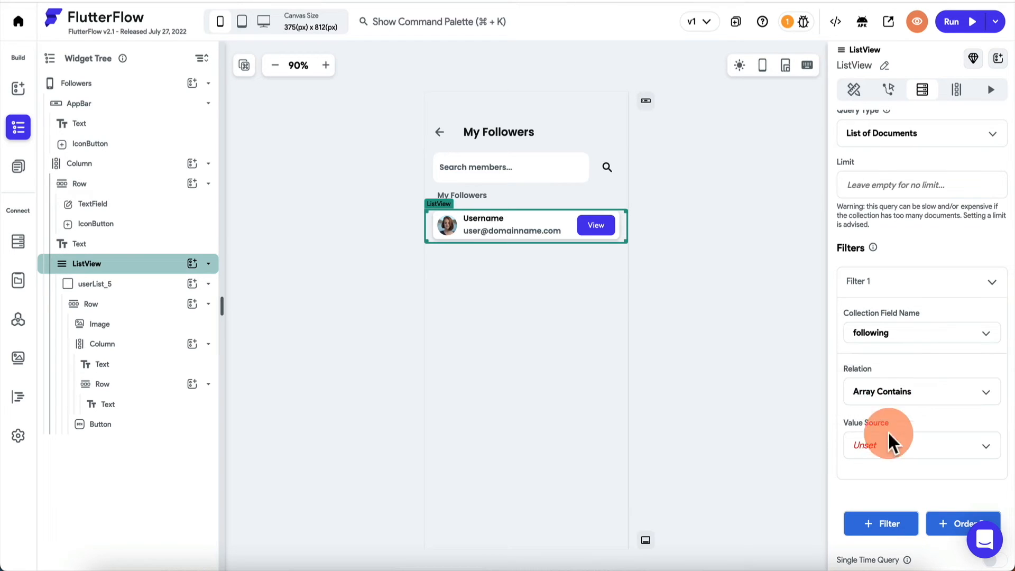
{"action": "left_click", "coordinate": [890, 453]}
{"action": "left_click", "coordinate": [883, 483]}
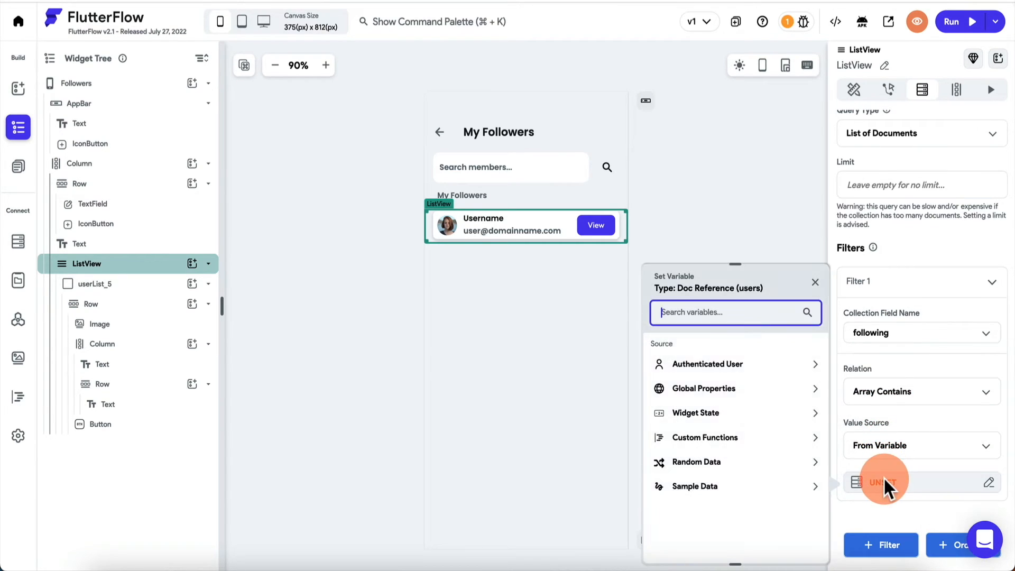
{"action": "left_click", "coordinate": [763, 370]}
{"action": "left_click", "coordinate": [701, 412]}
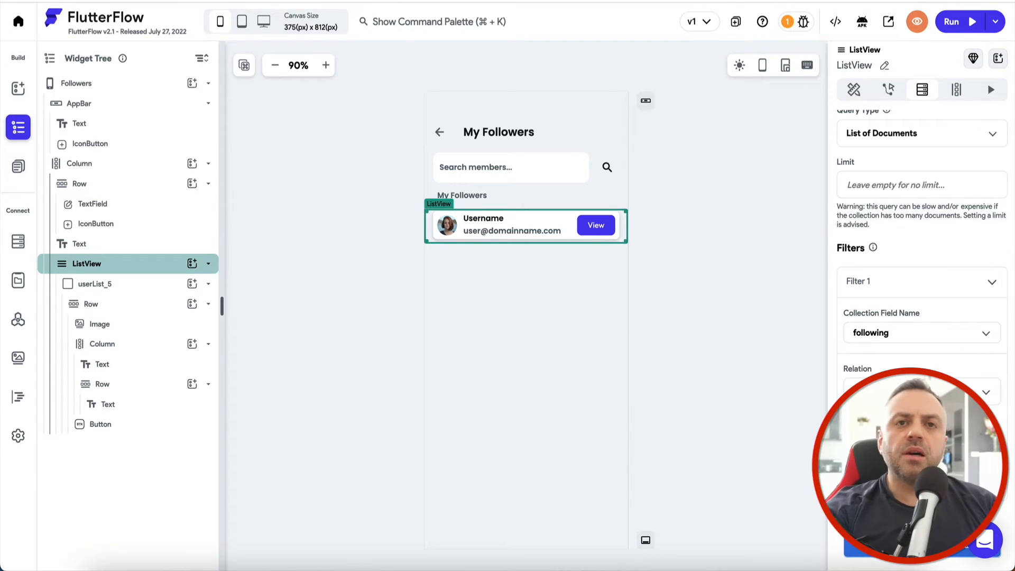
{"action": "scroll", "coordinate": [923, 265], "scroll_direction": "down", "scroll_amount": 5}
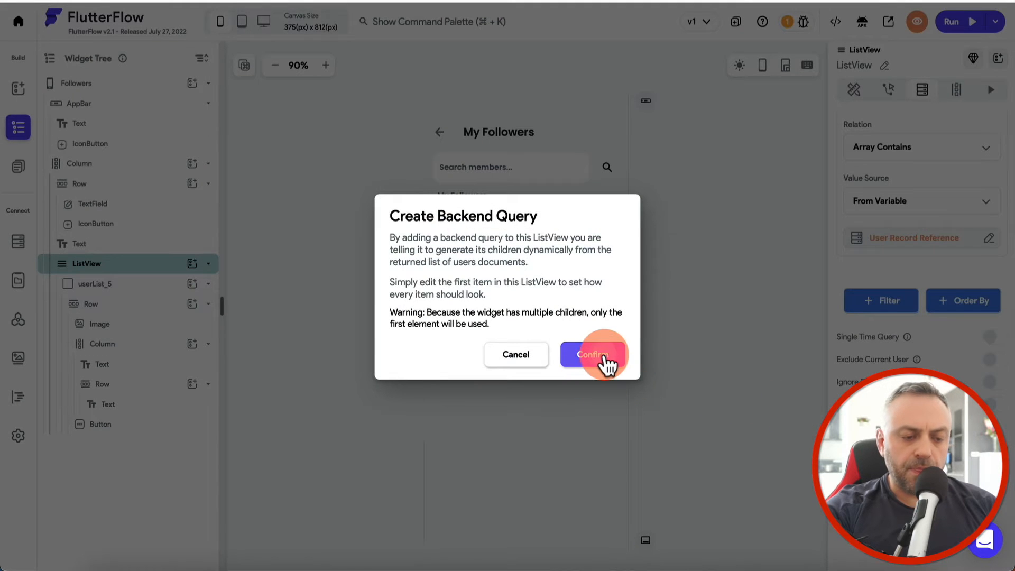
{"action": "left_click", "coordinate": [603, 357]}
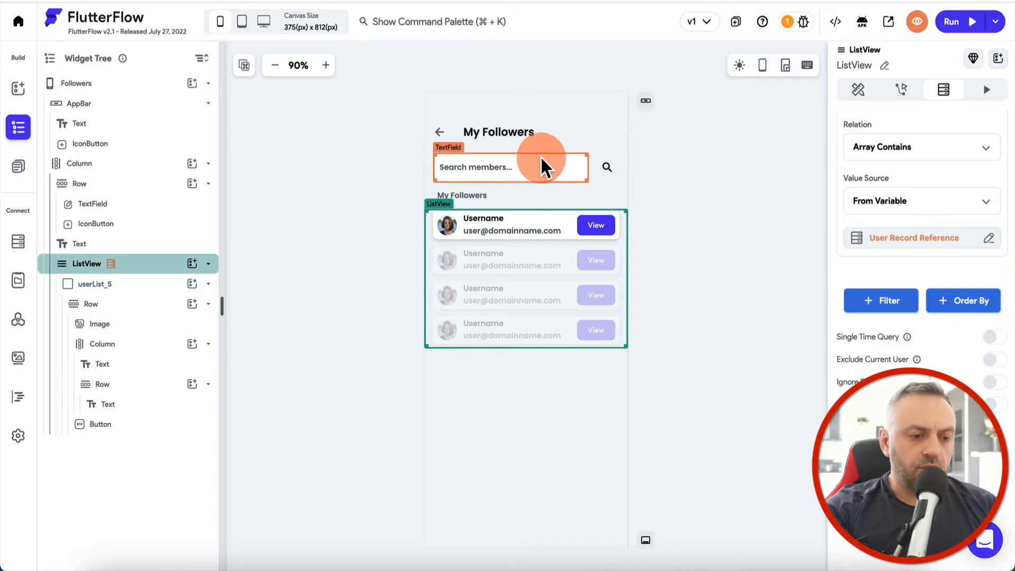
Bind both the Username text and the email address text in the follower row to the users document's email
{"action": "left_click", "coordinate": [492, 226]}
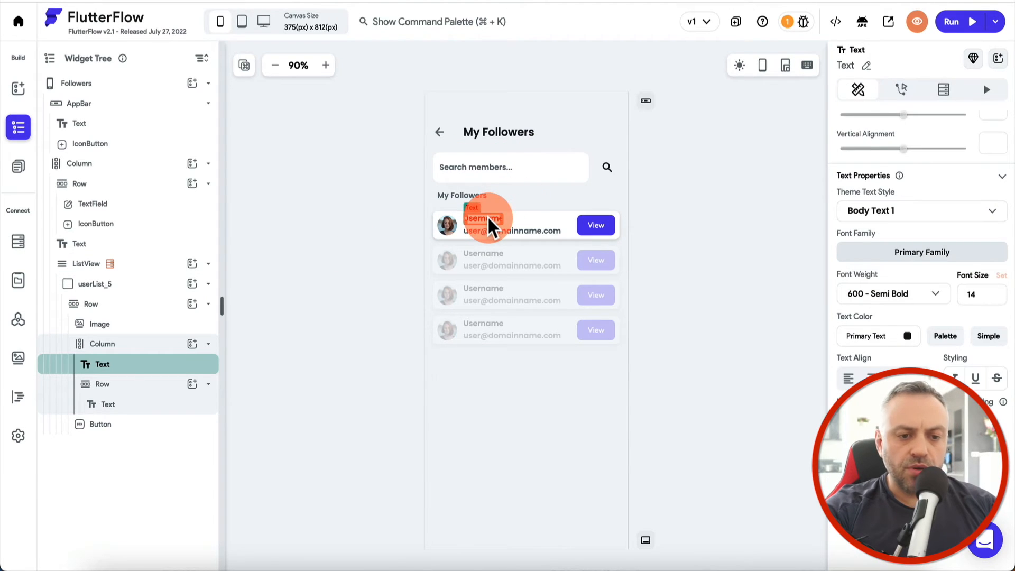
{"action": "scroll", "coordinate": [963, 148], "scroll_direction": "up", "scroll_amount": 5}
{"action": "left_click", "coordinate": [888, 124]}
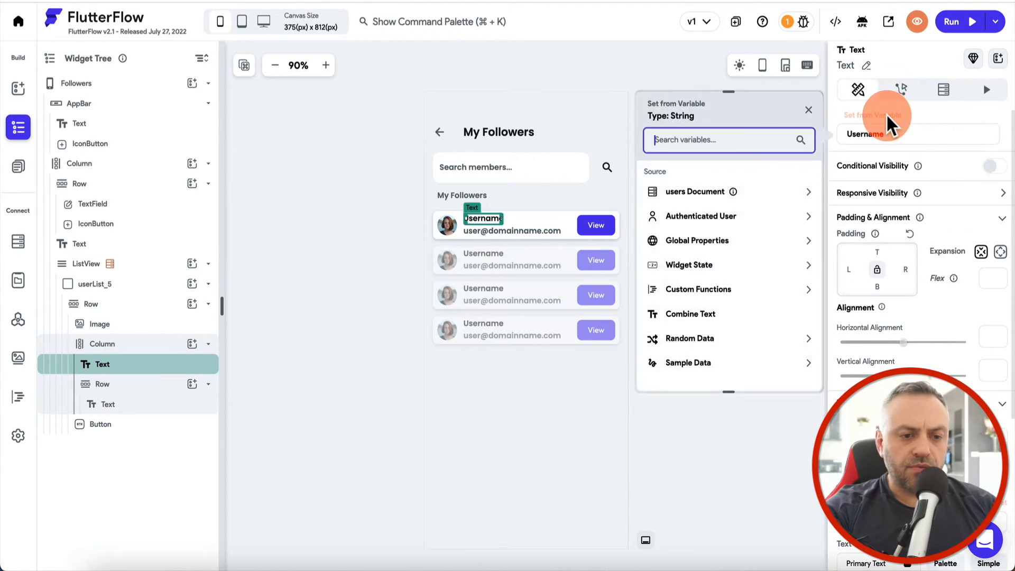
{"action": "left_click", "coordinate": [741, 195]}
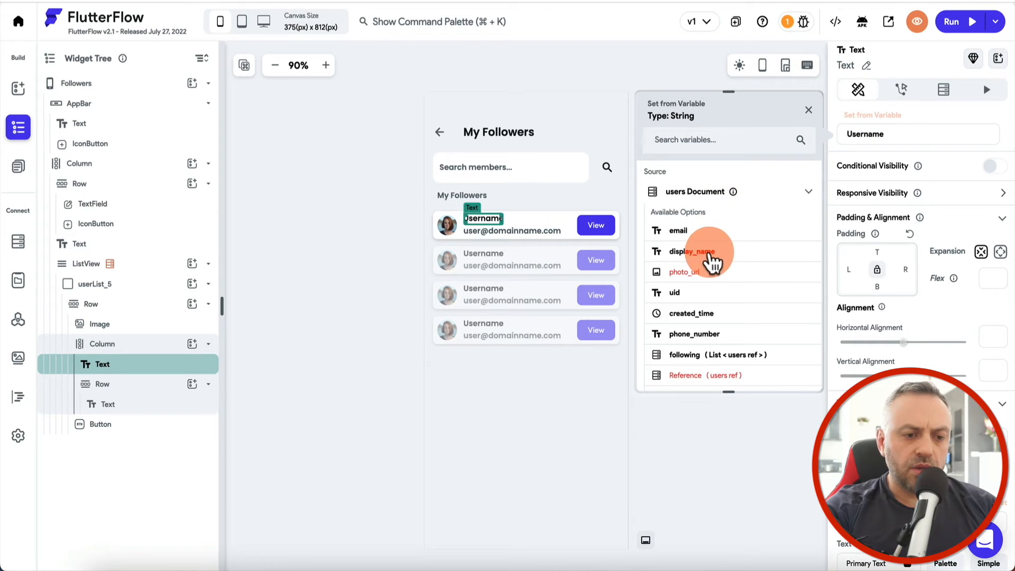
{"action": "left_click", "coordinate": [719, 232]}
{"action": "left_click", "coordinate": [510, 232]}
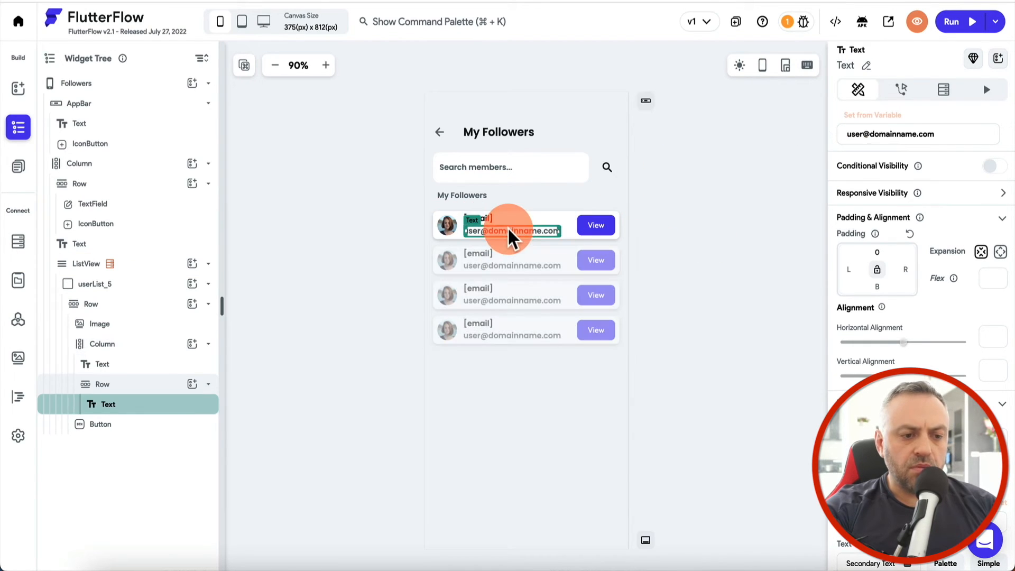
{"action": "left_click", "coordinate": [882, 126]}
Change the follower row's View button text to Follow, with width 100 and font size 16
{"action": "left_click", "coordinate": [596, 225]}
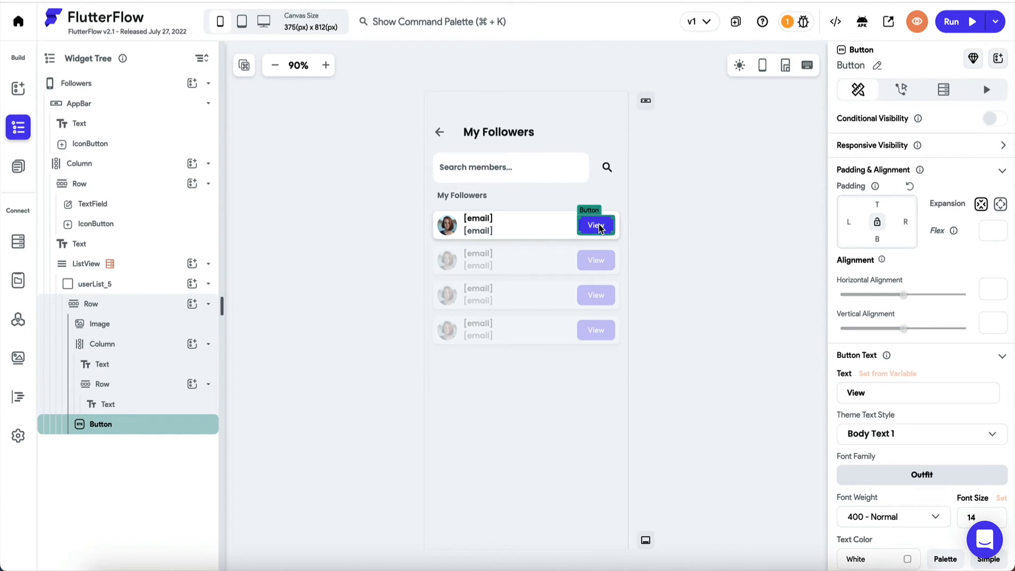
{"action": "double_click", "coordinate": [906, 392]}
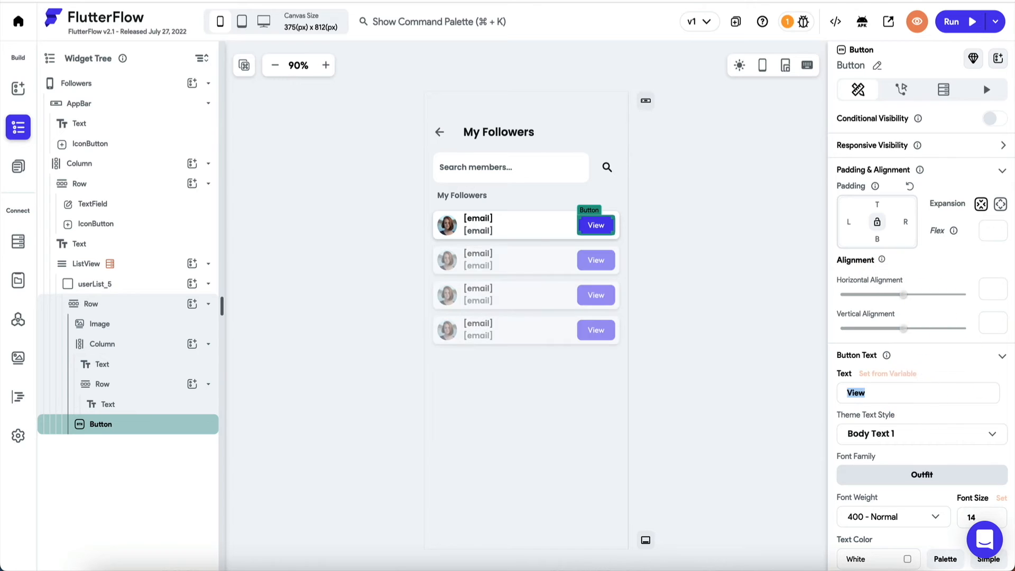
{"action": "type", "text": "Follow"}
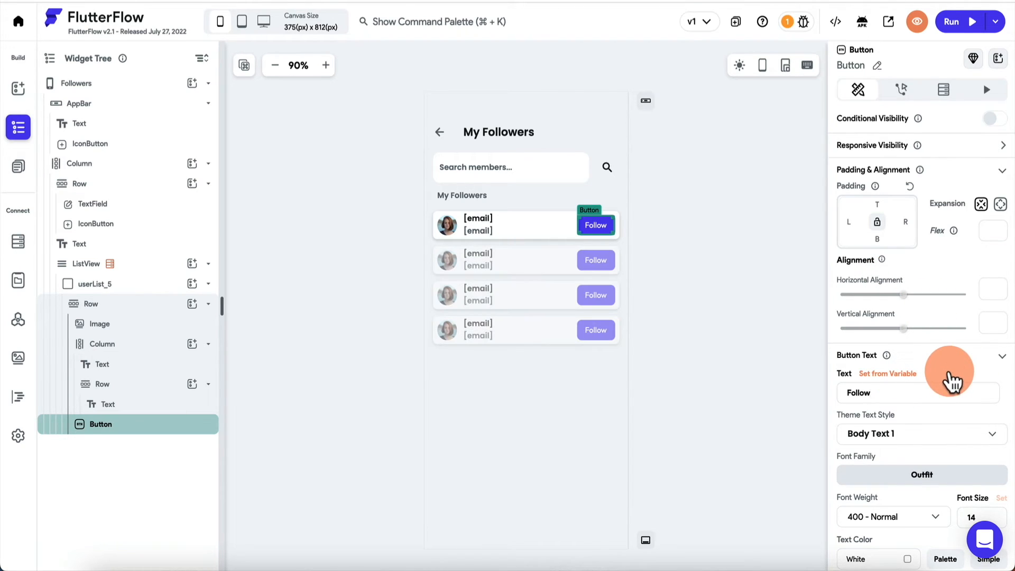
{"action": "scroll", "coordinate": [899, 424], "scroll_direction": "down", "scroll_amount": 5}
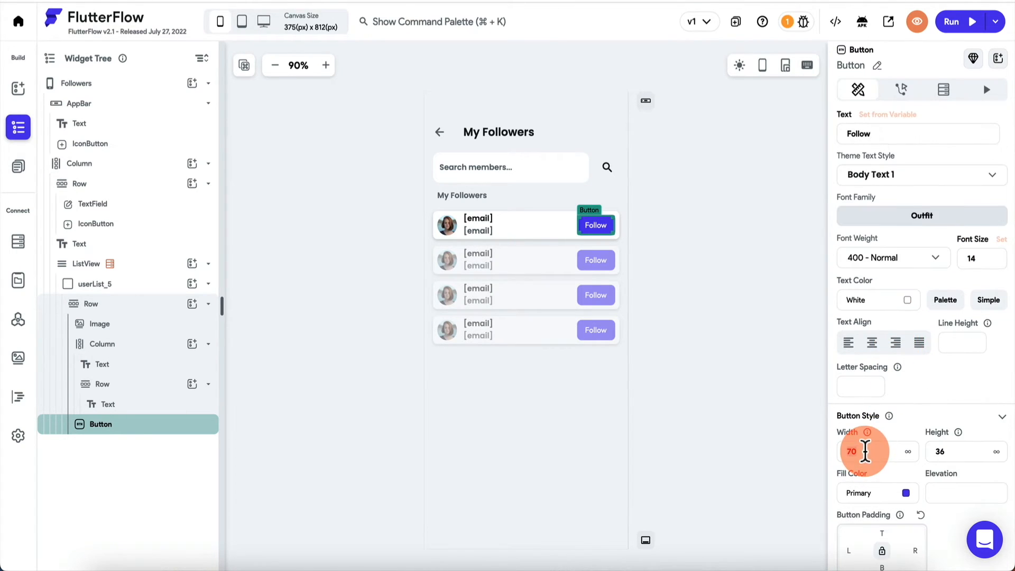
{"action": "type", "text": "100"}
{"action": "double_click", "coordinate": [989, 256]}
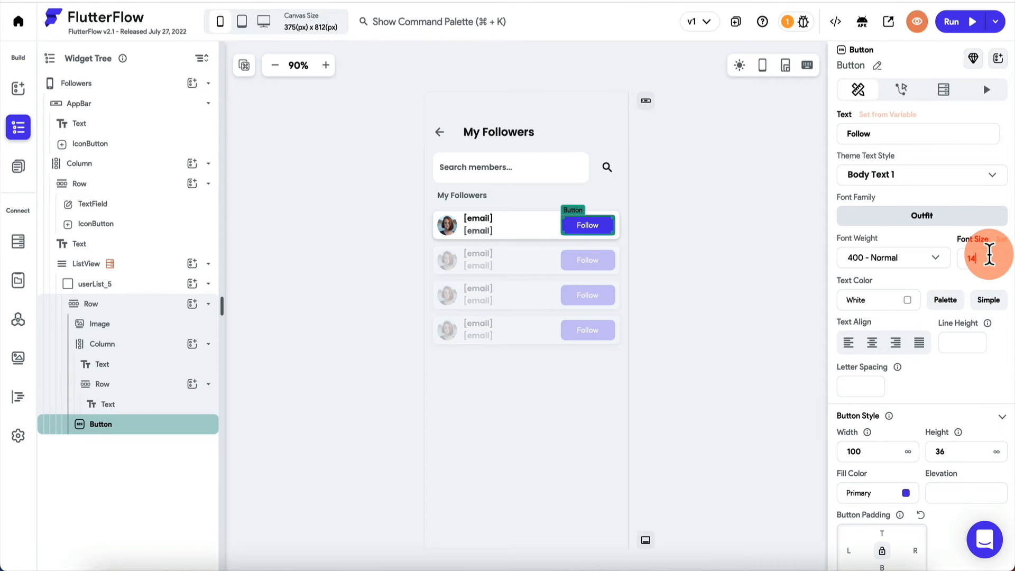
{"action": "type", "text": "16"}
Add an On Tap action to the Follow button using the Update Document backend call
{"action": "scroll", "coordinate": [950, 288], "scroll_direction": "up", "scroll_amount": 3}
{"action": "scroll", "coordinate": [949, 288], "scroll_direction": "up", "scroll_amount": 5}
{"action": "left_click", "coordinate": [901, 91]}
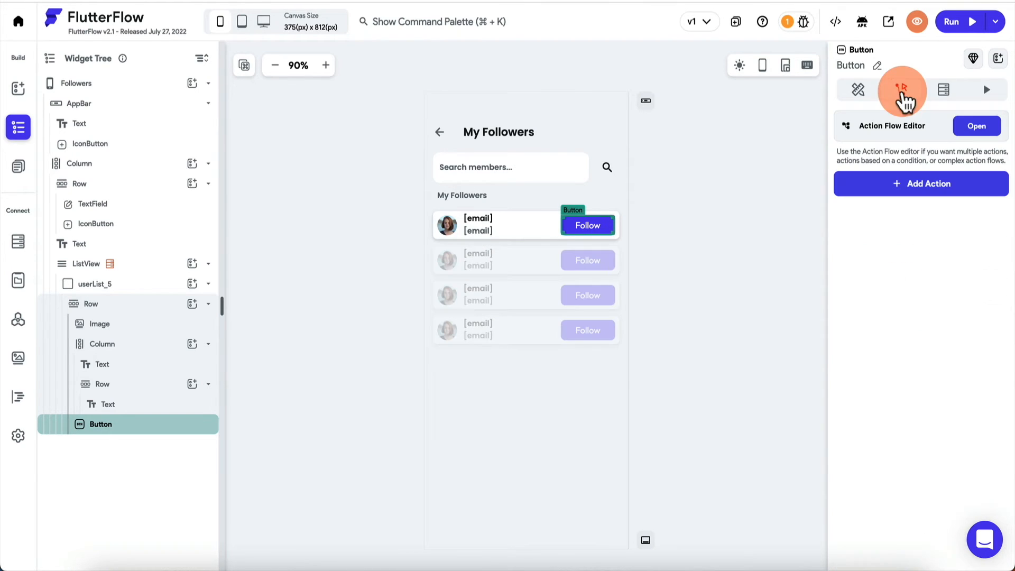
{"action": "left_click", "coordinate": [915, 188]}
{"action": "type", "text": "data"}
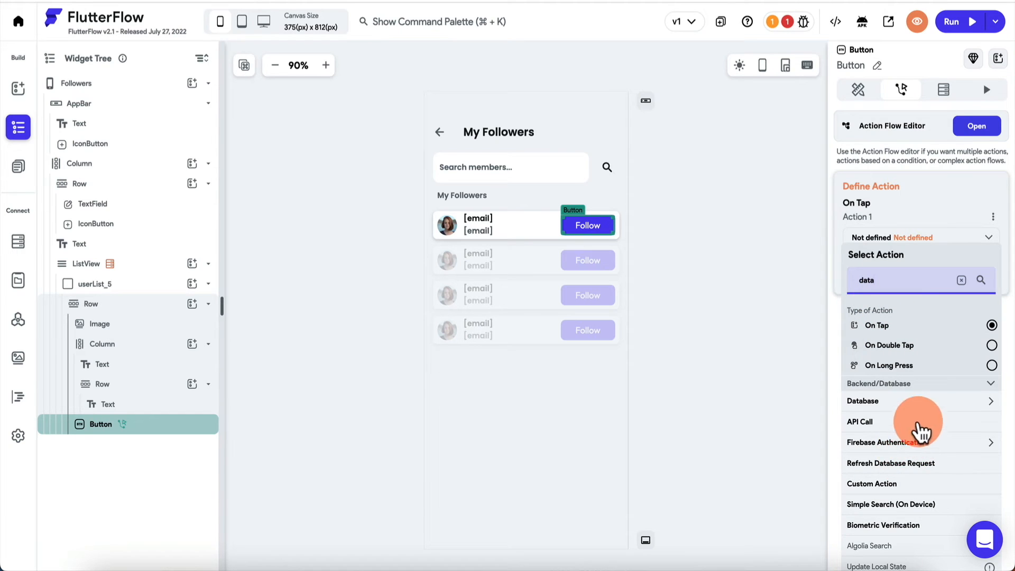
{"action": "left_click", "coordinate": [915, 402]}
{"action": "left_click", "coordinate": [904, 439]}
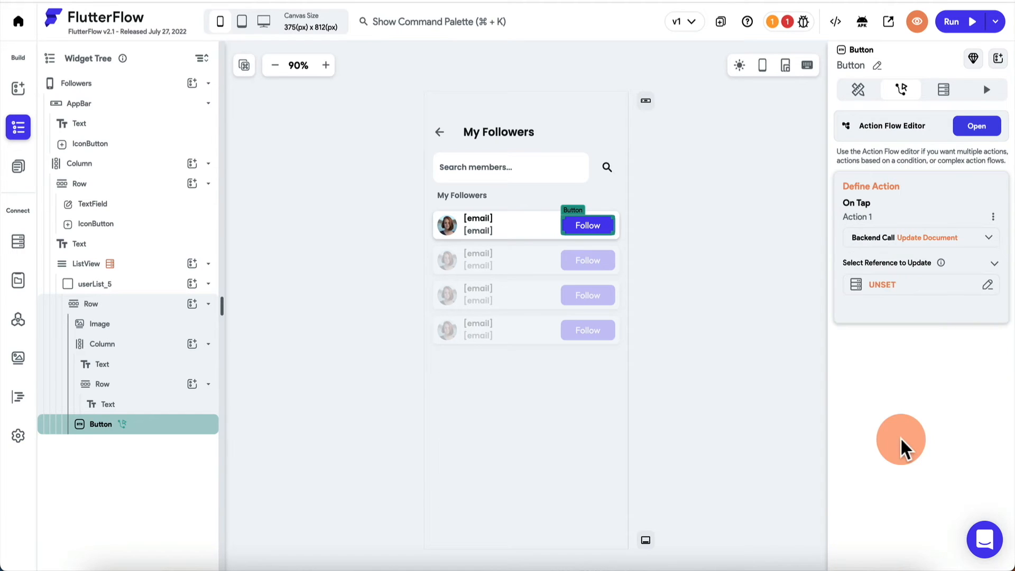
Set the action's reference to update to the authenticated user's User Reference
{"action": "left_click", "coordinate": [933, 294]}
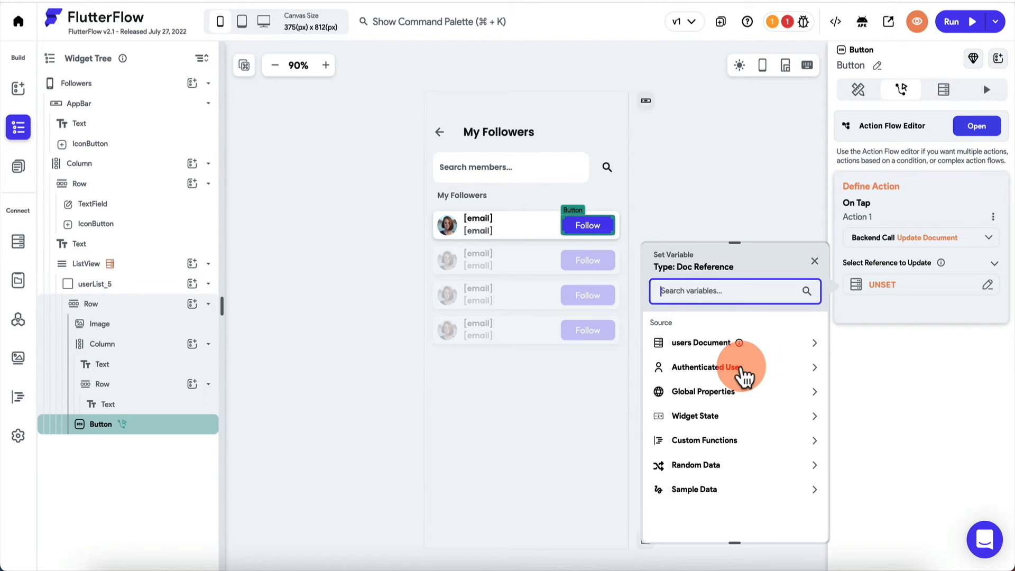
{"action": "left_click", "coordinate": [746, 377]}
{"action": "scroll", "coordinate": [725, 439], "scroll_direction": "down", "scroll_amount": 3}
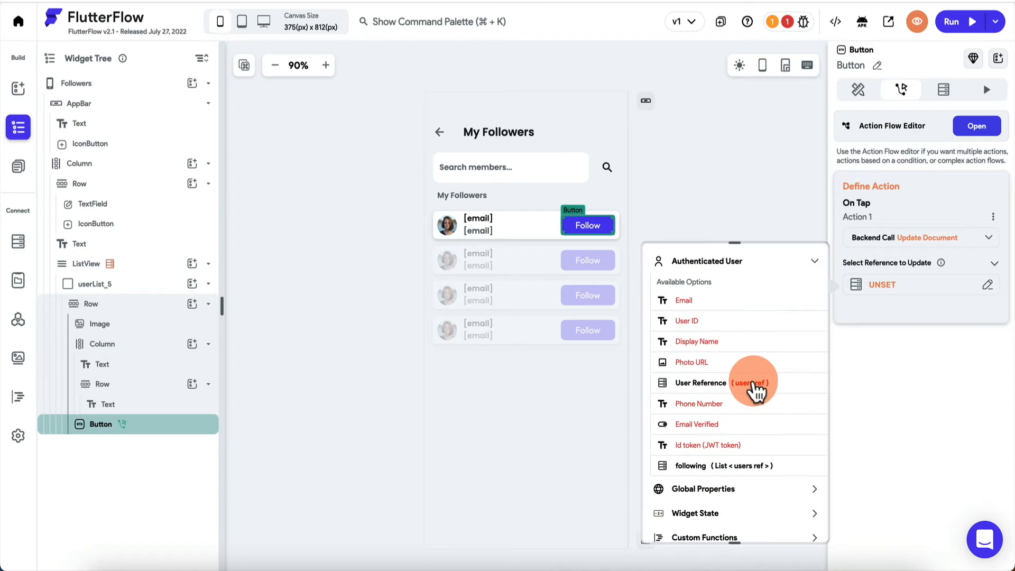
{"action": "left_click", "coordinate": [751, 386]}
Add the following field to the update and set its List Update Type to Add to Set
{"action": "left_click", "coordinate": [883, 327]}
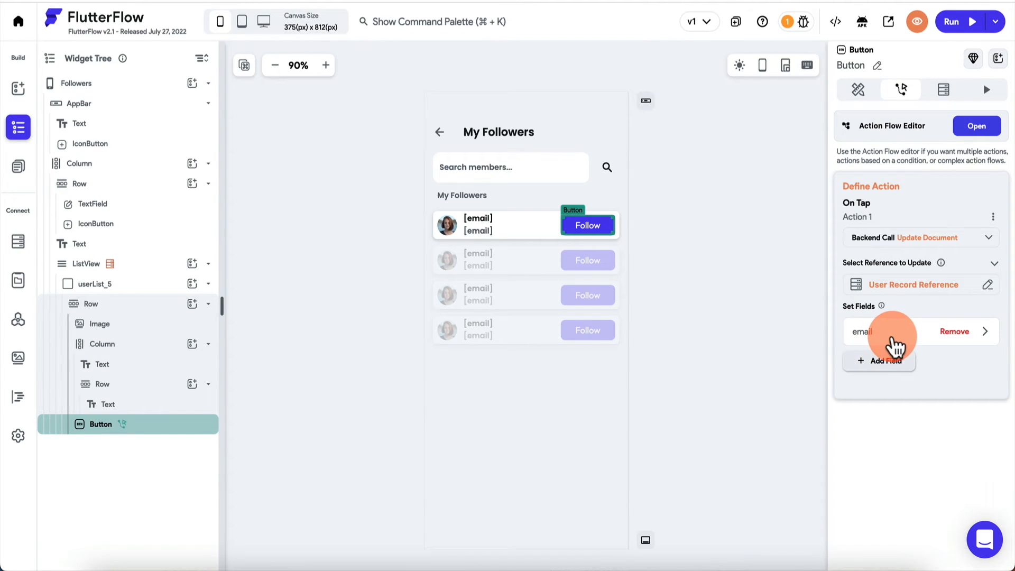
{"action": "left_click", "coordinate": [892, 338]}
{"action": "left_click", "coordinate": [899, 406]}
{"action": "left_click", "coordinate": [870, 522]}
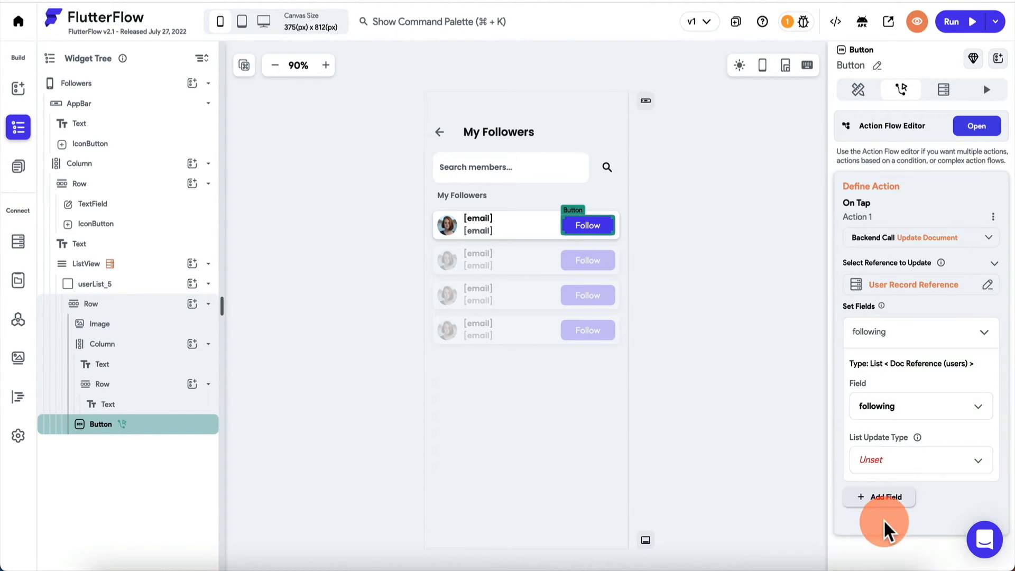
{"action": "left_click", "coordinate": [897, 473]}
{"action": "left_click", "coordinate": [902, 443]}
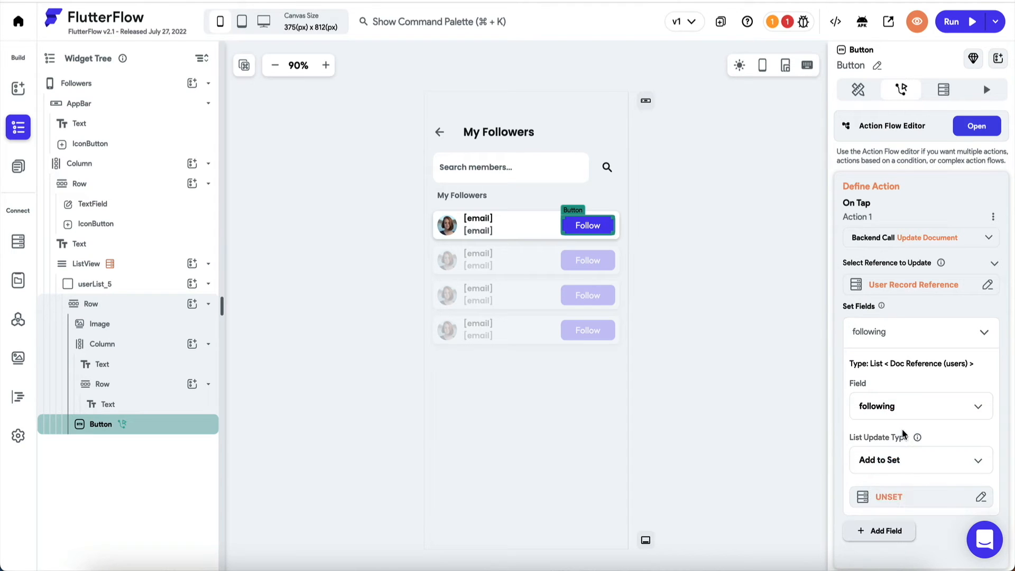
Set the item added to the following list to the users document's Reference
{"action": "left_click", "coordinate": [893, 505]}
{"action": "left_click", "coordinate": [682, 365]}
{"action": "left_click", "coordinate": [730, 503]}
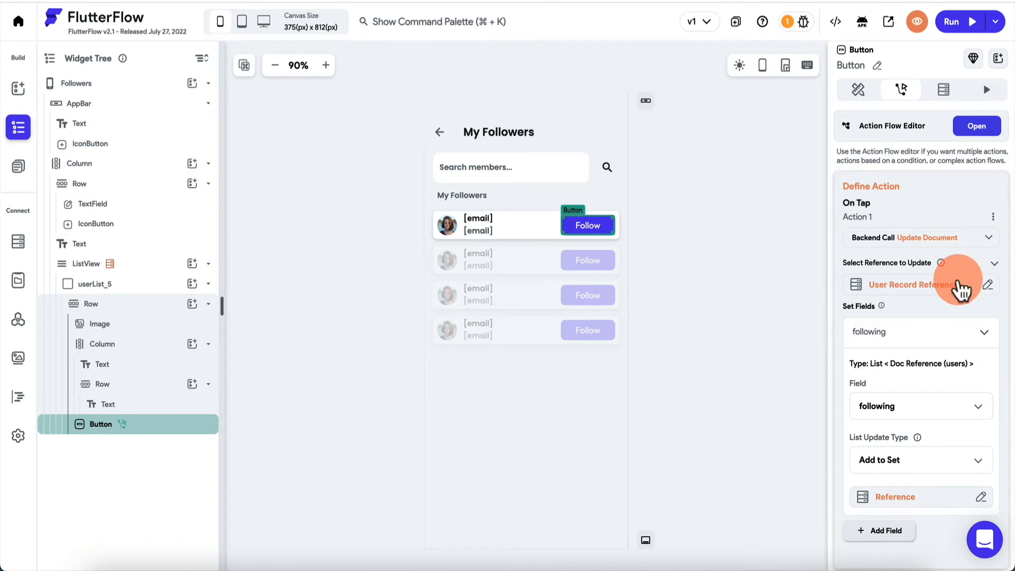
{"action": "scroll", "coordinate": [929, 344], "scroll_direction": "down", "scroll_amount": 2}
{"action": "scroll", "coordinate": [930, 345], "scroll_direction": "up", "scroll_amount": 2}
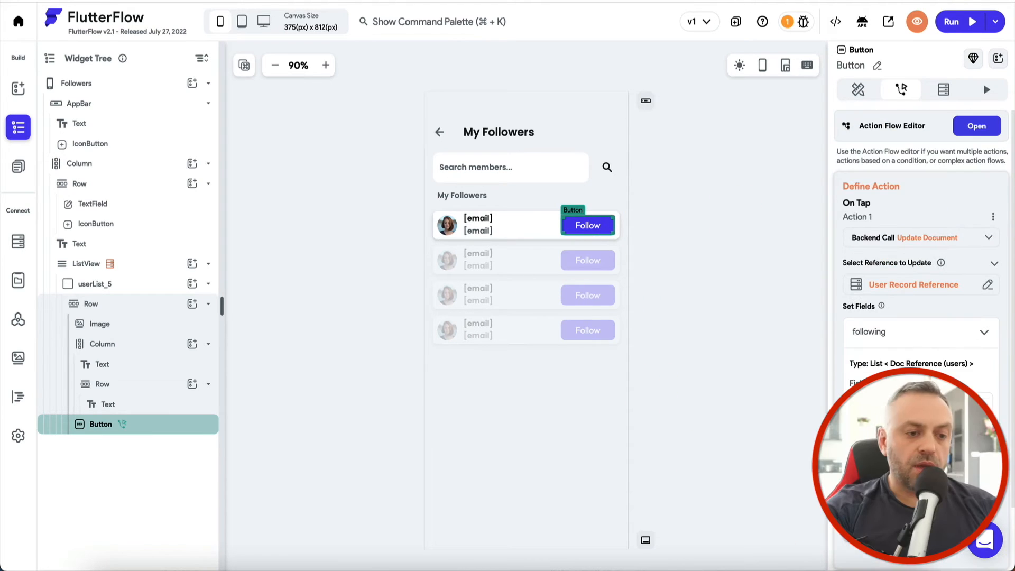
Enable Conditional Visibility on the Follow button and base it on the authenticated user's following list
{"action": "left_click", "coordinate": [603, 233]}
{"action": "left_click", "coordinate": [593, 233]}
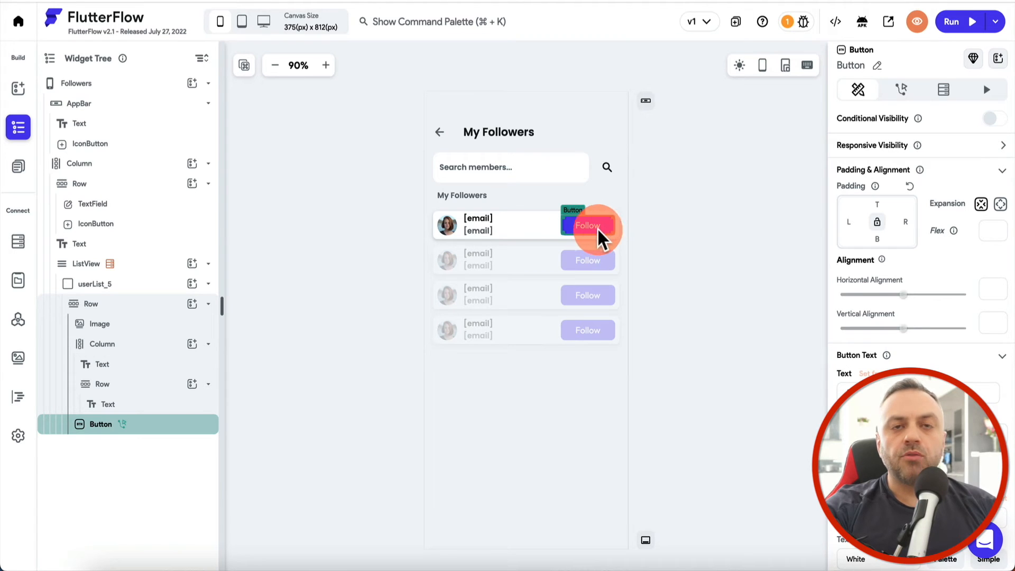
{"action": "left_click", "coordinate": [1000, 119]}
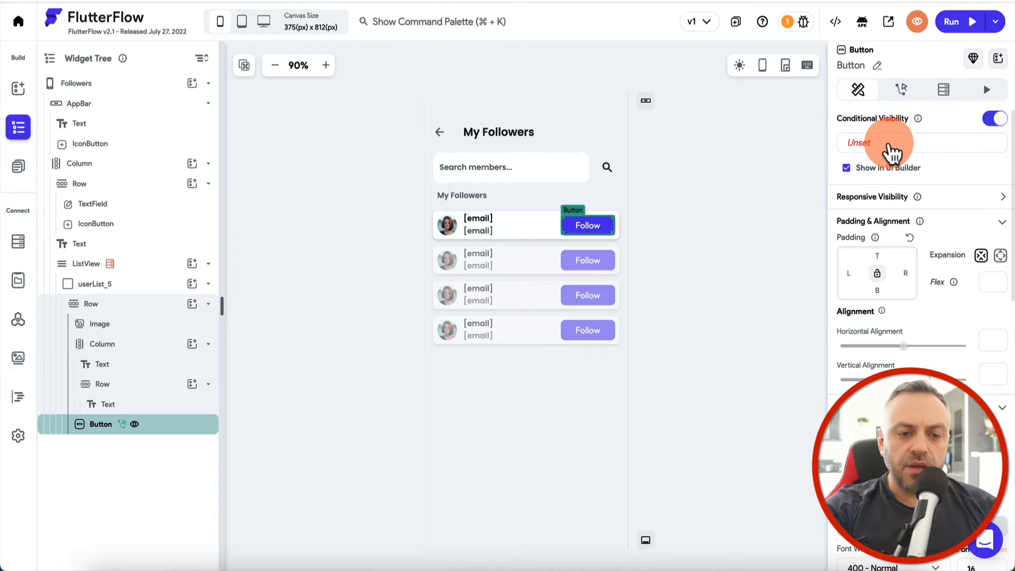
{"action": "left_click", "coordinate": [886, 143]}
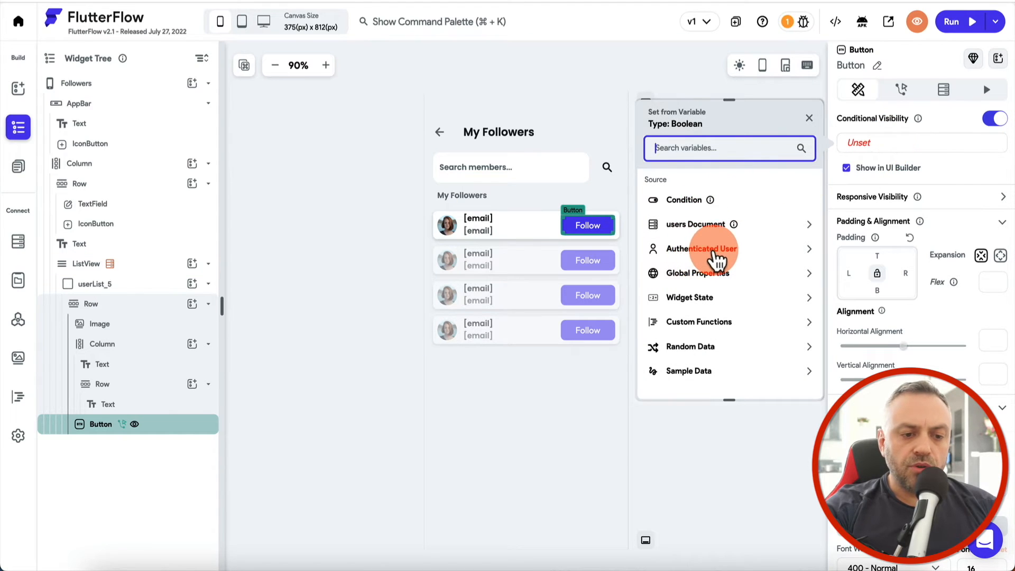
{"action": "left_click", "coordinate": [717, 258]}
{"action": "scroll", "coordinate": [711, 257], "scroll_direction": "down", "scroll_amount": 3}
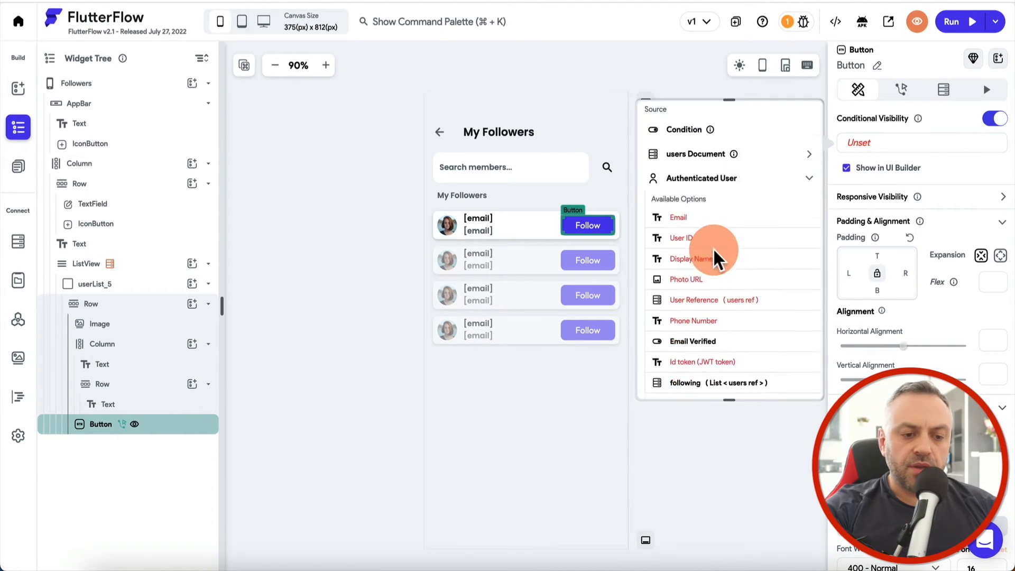
{"action": "left_click", "coordinate": [718, 292]}
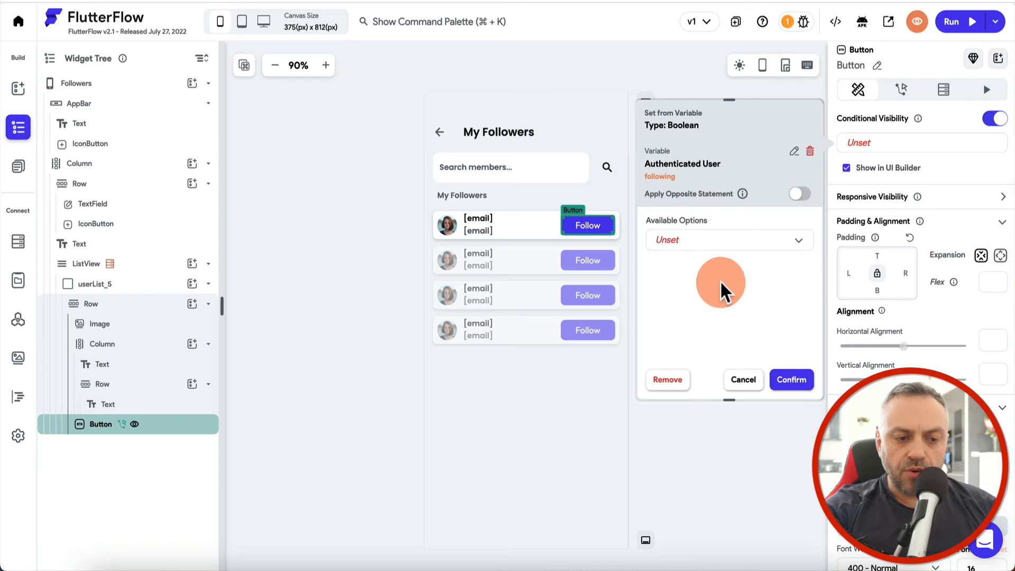
Set the visibility check to List Contains Item, using the users document's Reference as the item
{"action": "left_click", "coordinate": [752, 244]}
{"action": "left_click", "coordinate": [754, 246]}
{"action": "left_click", "coordinate": [724, 280]}
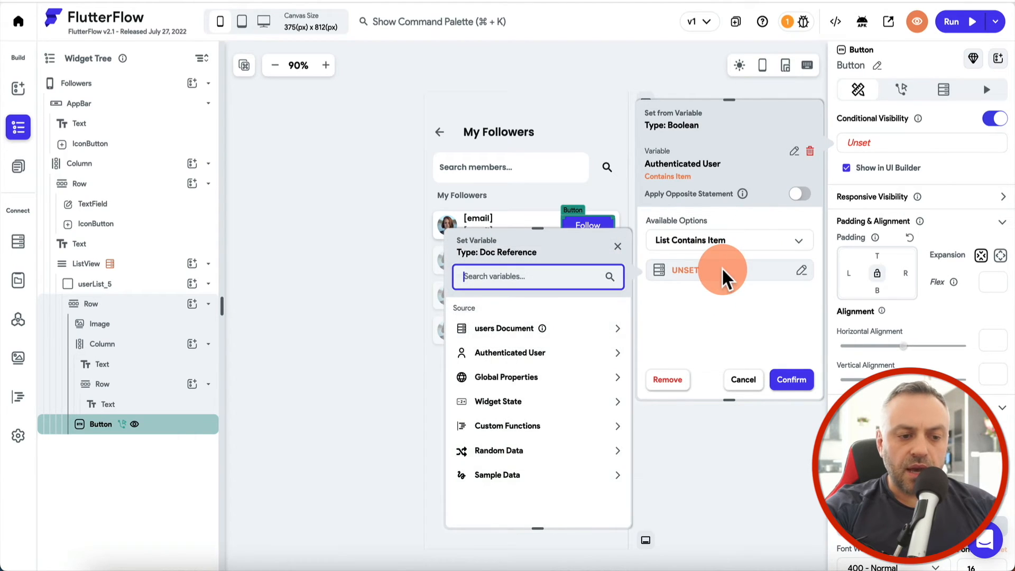
{"action": "left_click", "coordinate": [565, 331]}
{"action": "scroll", "coordinate": [529, 402], "scroll_direction": "down", "scroll_amount": 3}
{"action": "left_click", "coordinate": [523, 400]}
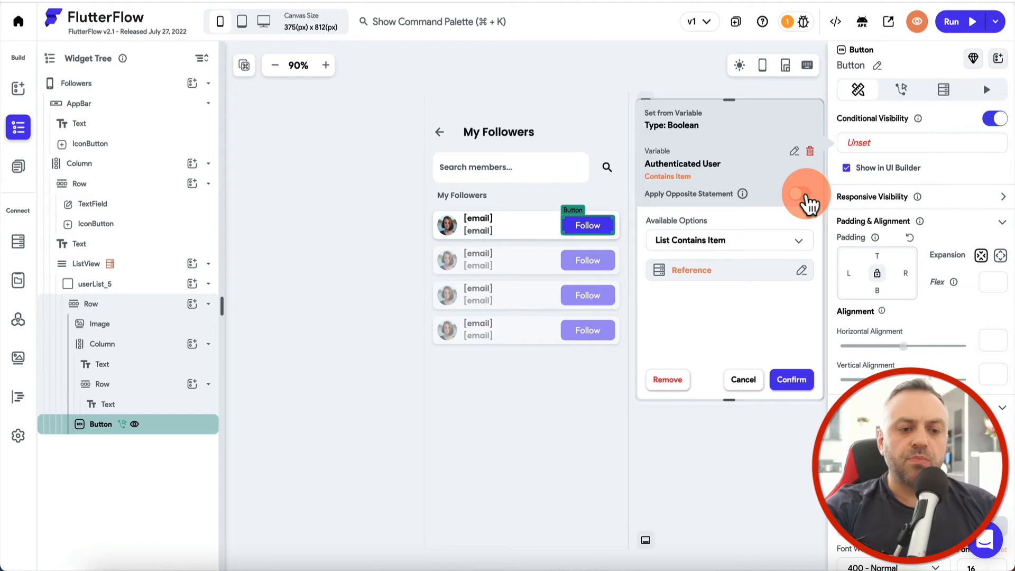
Apply the opposite statement to the visibility condition and confirm it
{"action": "left_click", "coordinate": [801, 195]}
{"action": "left_click", "coordinate": [792, 380]}
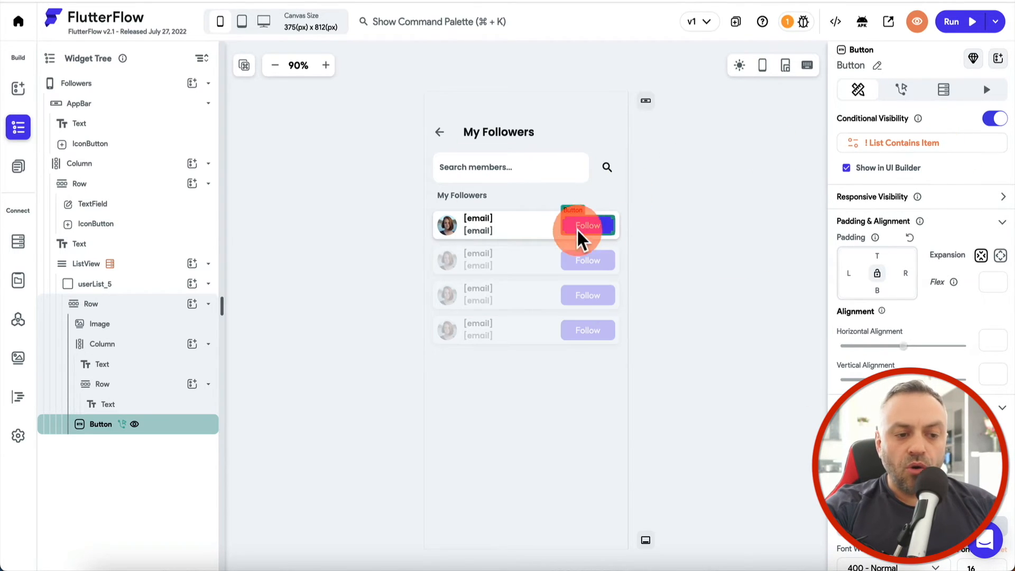
{"action": "left_click", "coordinate": [895, 144]}
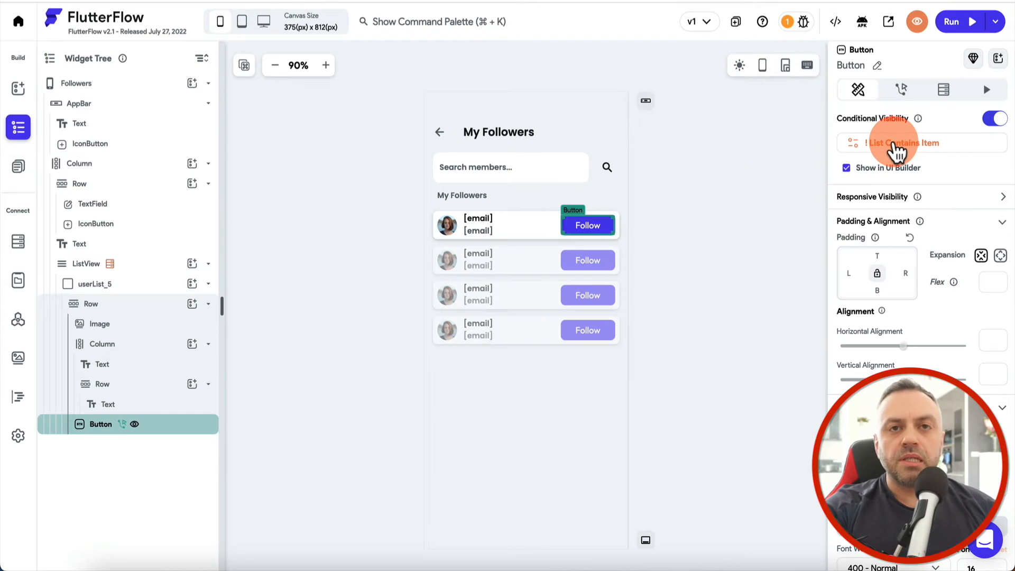
{"action": "left_click", "coordinate": [593, 226]}
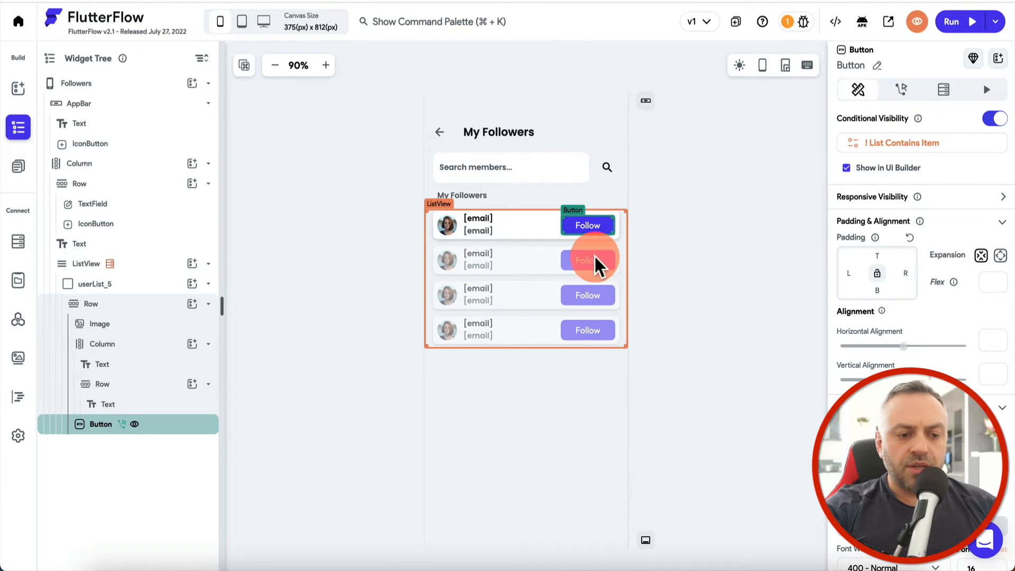
{"action": "left_click", "coordinate": [679, 264]}
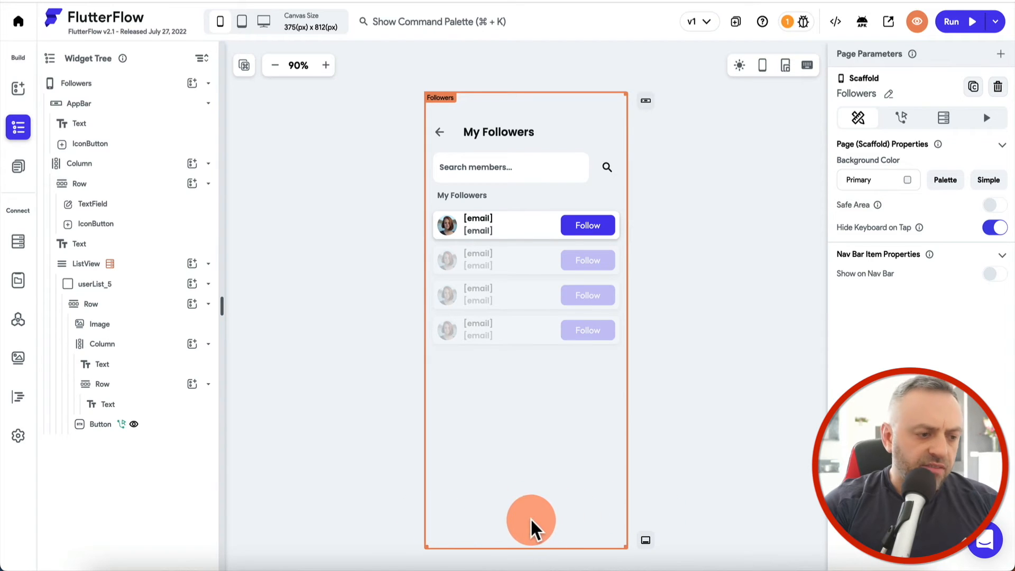
Show the Followers page and the Homepage on the nav bar
{"action": "left_click", "coordinate": [646, 540]}
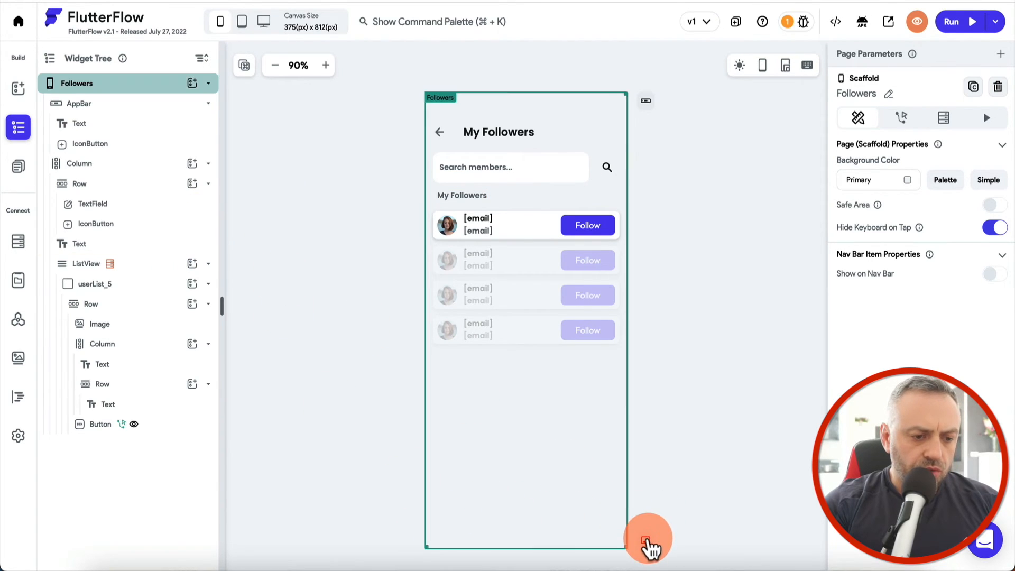
{"action": "left_click", "coordinate": [713, 462]}
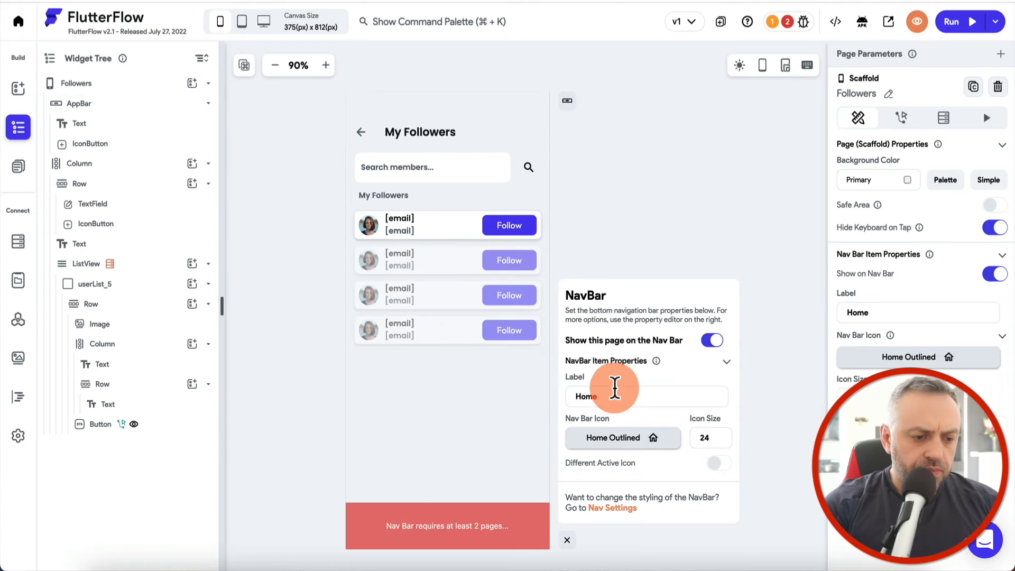
{"action": "left_click", "coordinate": [18, 166]}
{"action": "left_click", "coordinate": [134, 113]}
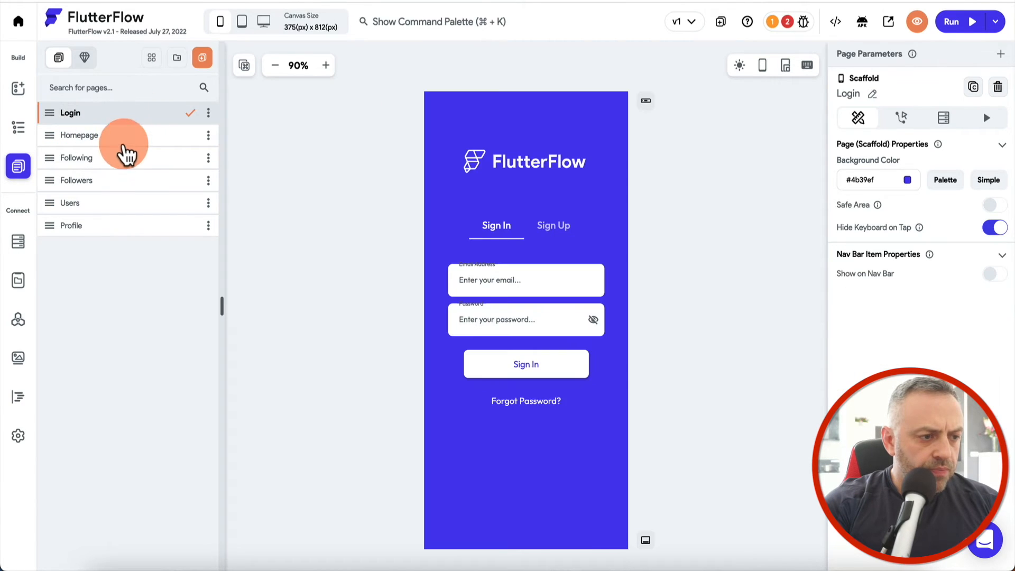
{"action": "left_click", "coordinate": [144, 136]}
{"action": "left_click", "coordinate": [647, 540]}
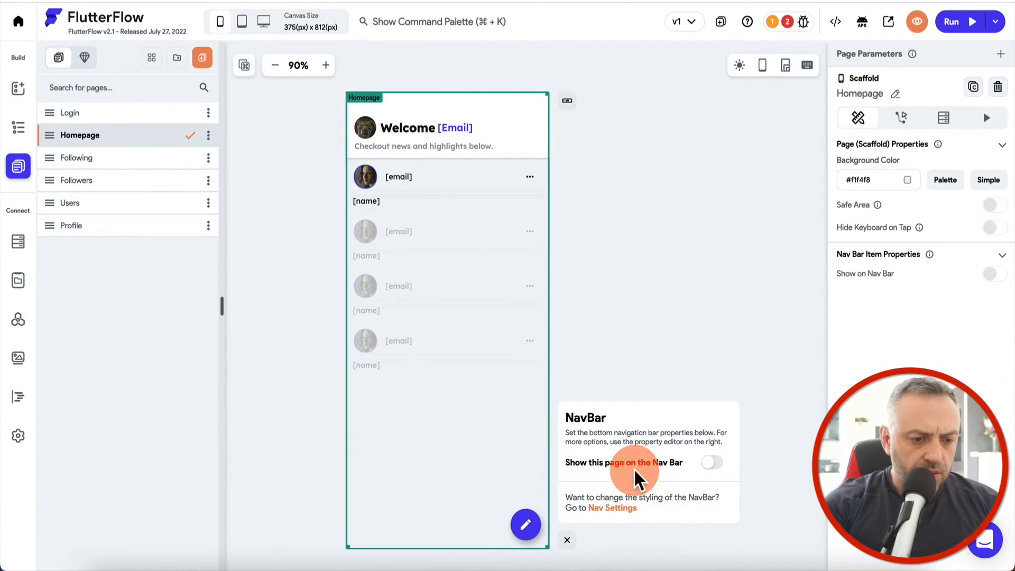
{"action": "left_click", "coordinate": [709, 460]}
Show the Following, Users and Profile pages on the nav bar, and return to the Homepage
{"action": "left_click", "coordinate": [122, 169]}
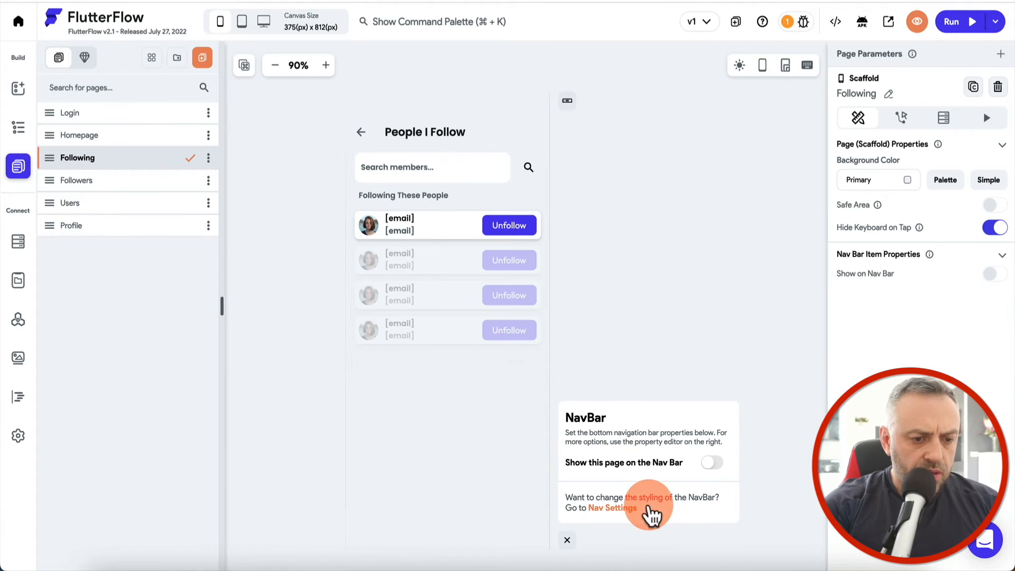
{"action": "left_click", "coordinate": [709, 463]}
{"action": "left_click", "coordinate": [123, 181]}
{"action": "left_click", "coordinate": [74, 225]}
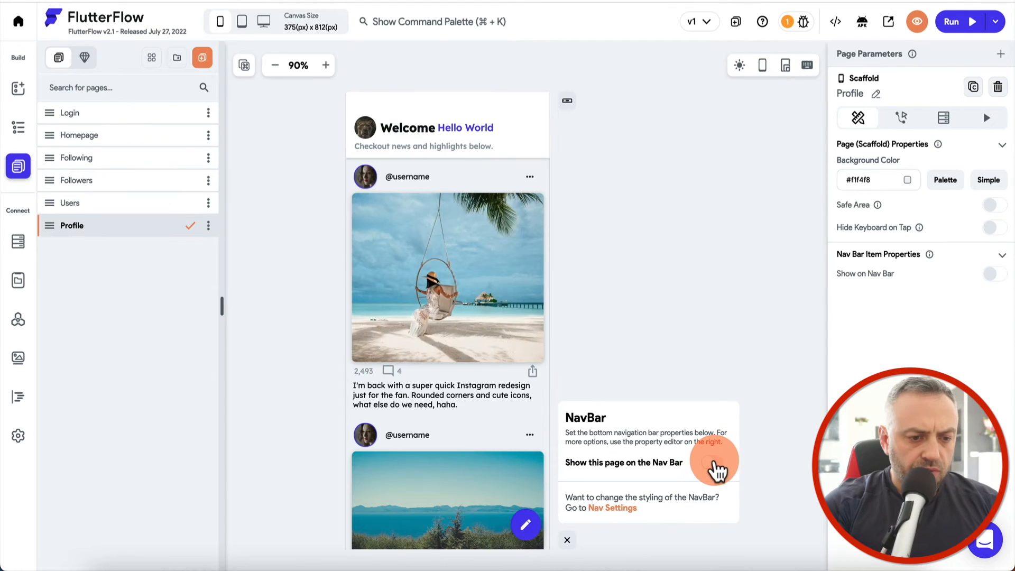
{"action": "left_click", "coordinate": [712, 461]}
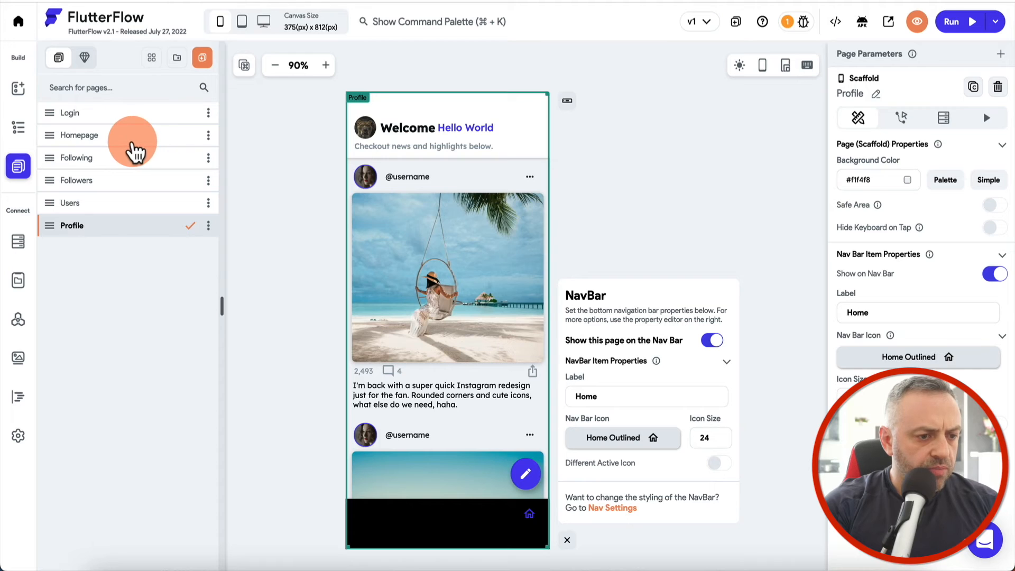
{"action": "left_click", "coordinate": [132, 141]}
{"action": "left_click", "coordinate": [566, 539]}
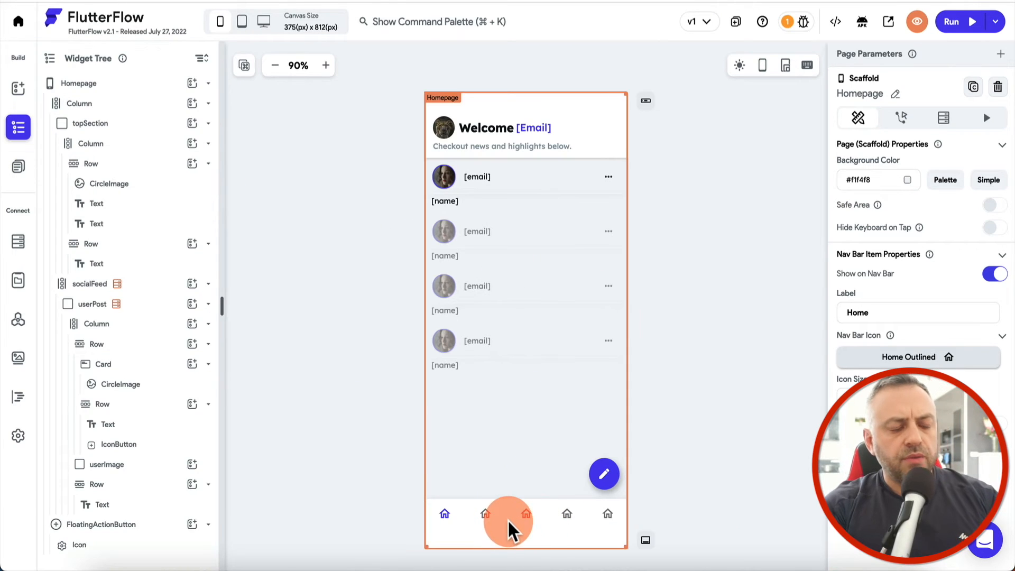
Change the nav bar icons to a filled people icon for Following and an outlined people icon for Followers
{"action": "left_click", "coordinate": [27, 177]}
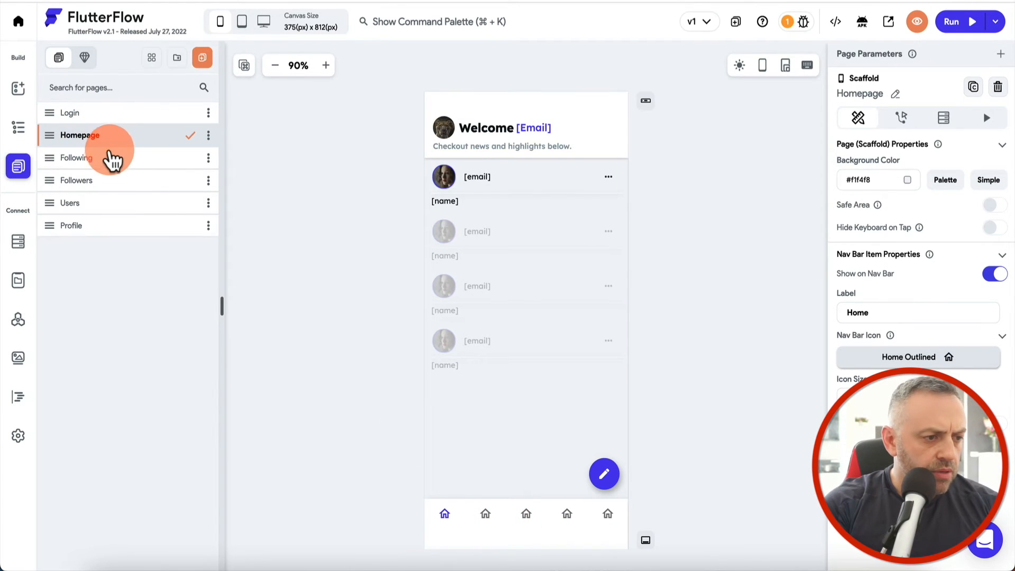
{"action": "left_click", "coordinate": [111, 168]}
{"action": "left_click", "coordinate": [646, 540]}
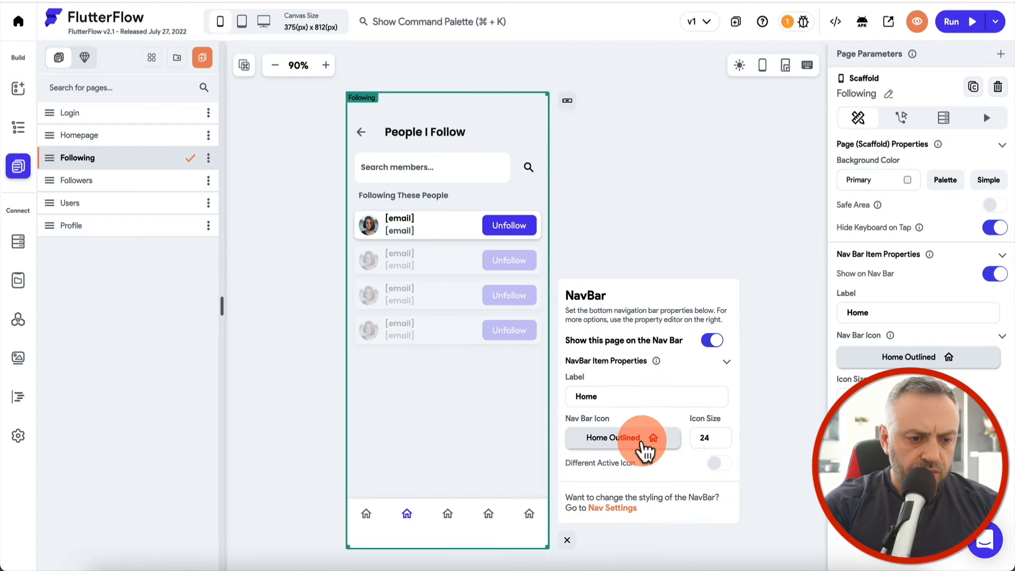
{"action": "left_click", "coordinate": [619, 440]}
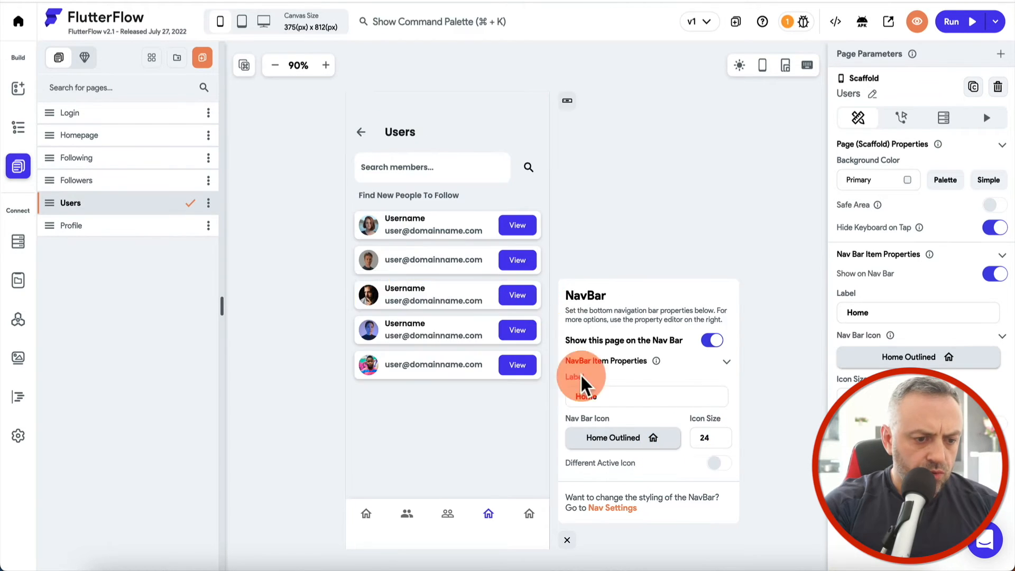
Set the Users page's nav bar icon to People Outline Rounded and open the Profile page
{"action": "left_click", "coordinate": [645, 438]}
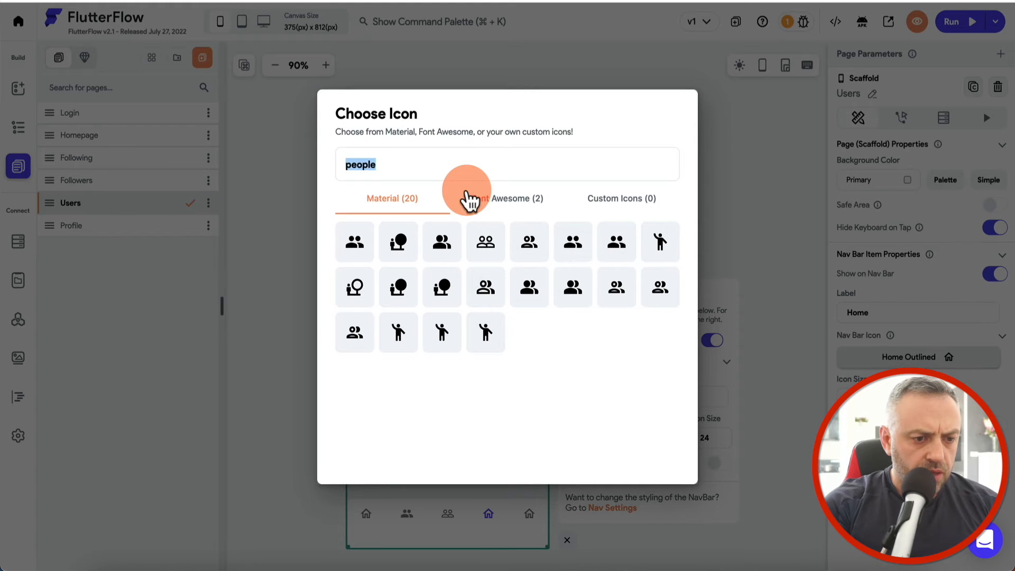
{"action": "left_click", "coordinate": [661, 293]}
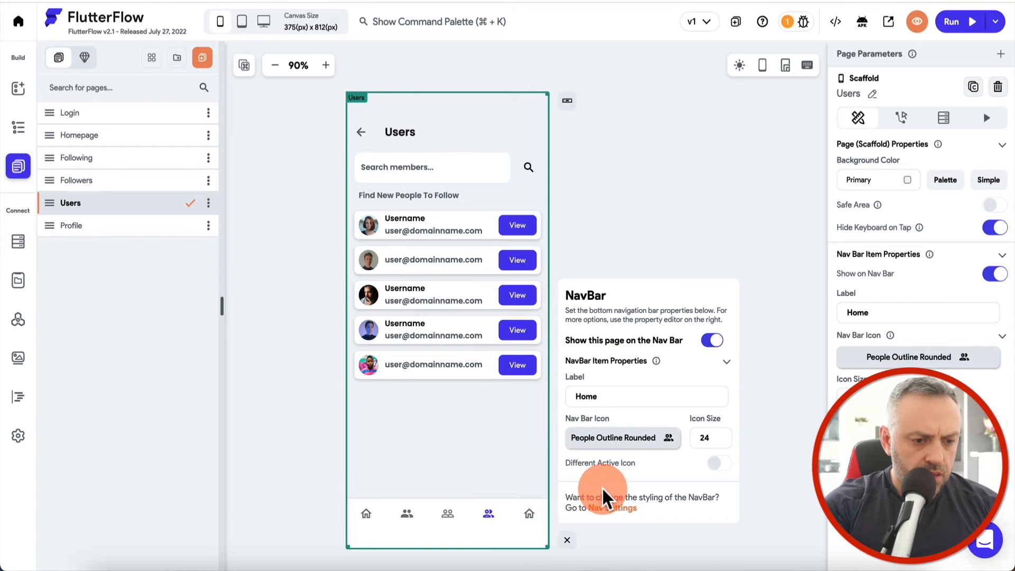
{"action": "left_click", "coordinate": [164, 225]}
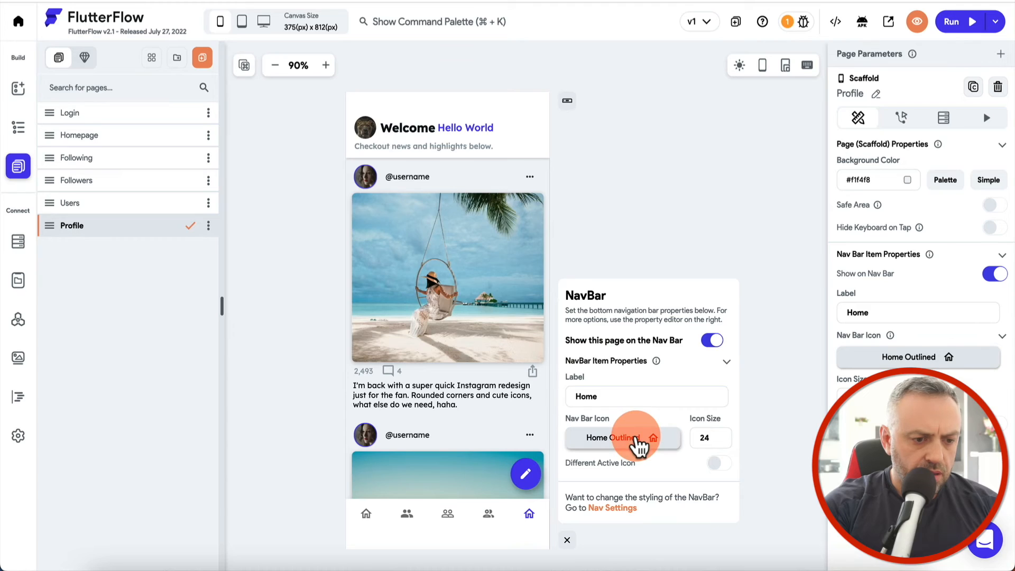
Set the Profile page's nav bar icon to Person and open the Followers page
{"action": "left_click", "coordinate": [640, 442]}
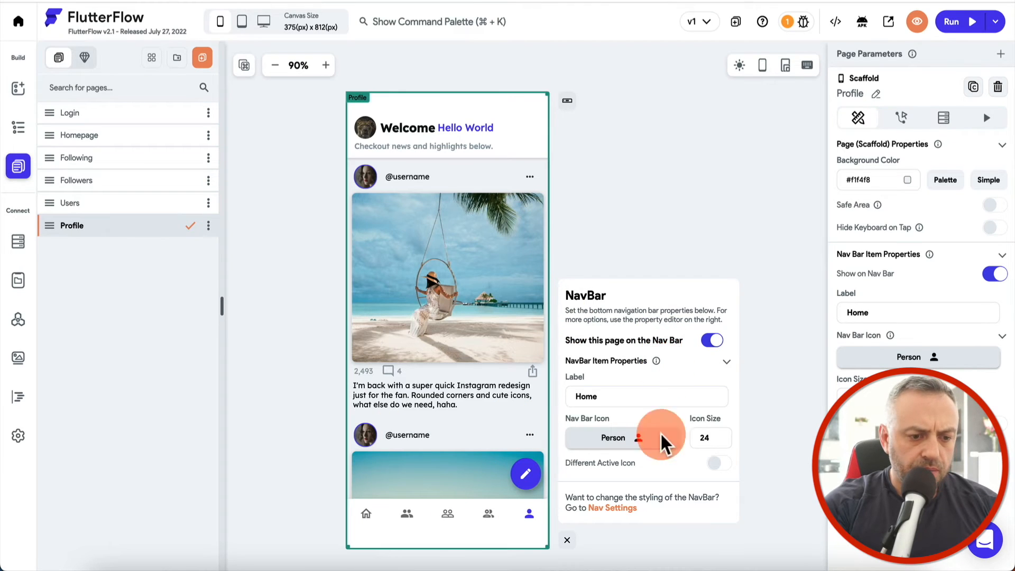
{"action": "left_click", "coordinate": [18, 128]}
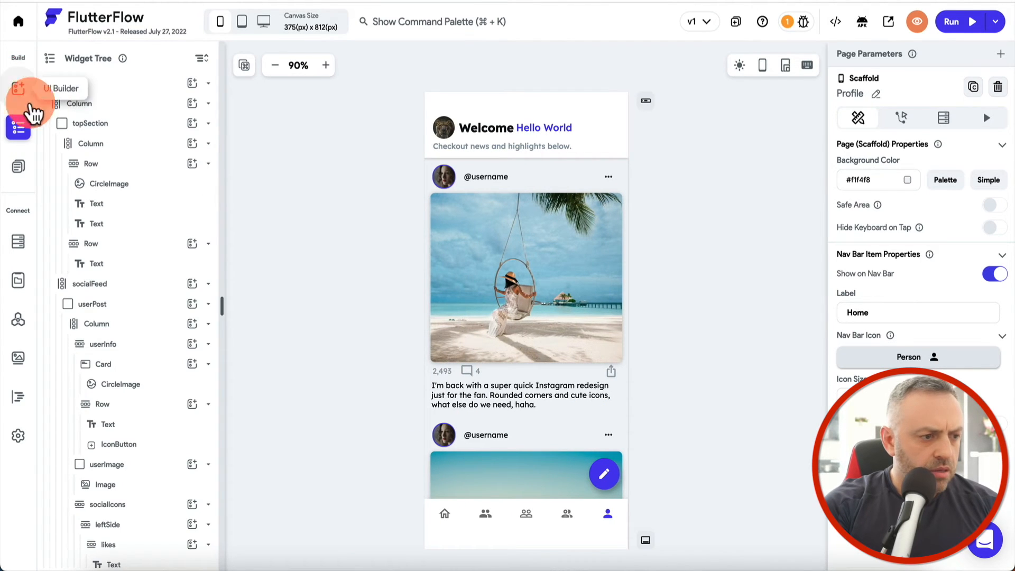
{"action": "left_click", "coordinate": [18, 167]}
{"action": "left_click", "coordinate": [105, 181]}
{"action": "left_click", "coordinate": [310, 222]}
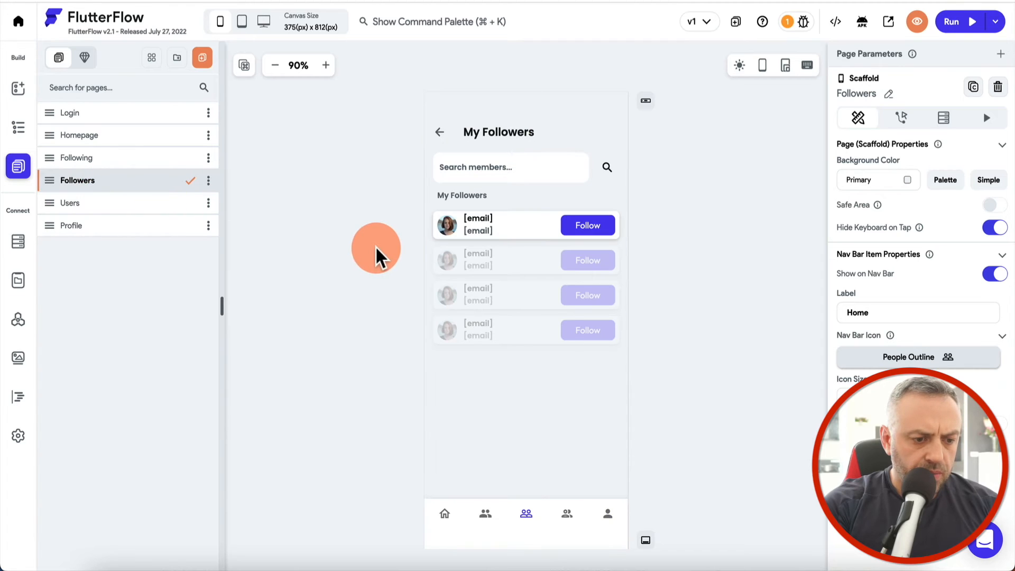
Open the running app and view its People I Follow and My Followers pages
{"action": "left_click", "coordinate": [961, 26]}
{"action": "left_click", "coordinate": [994, 32]}
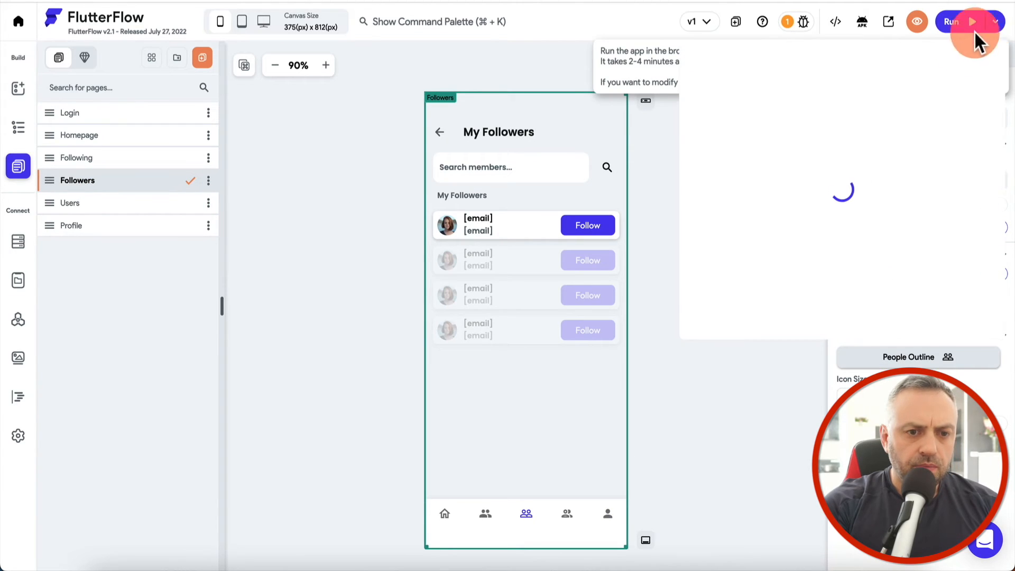
{"action": "left_click", "coordinate": [462, 542]}
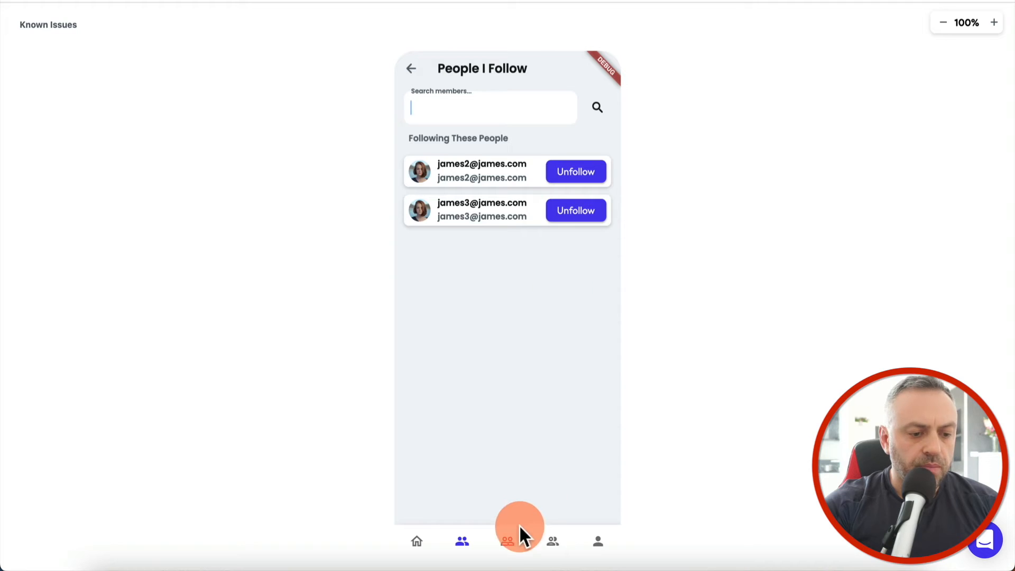
{"action": "left_click", "coordinate": [508, 548]}
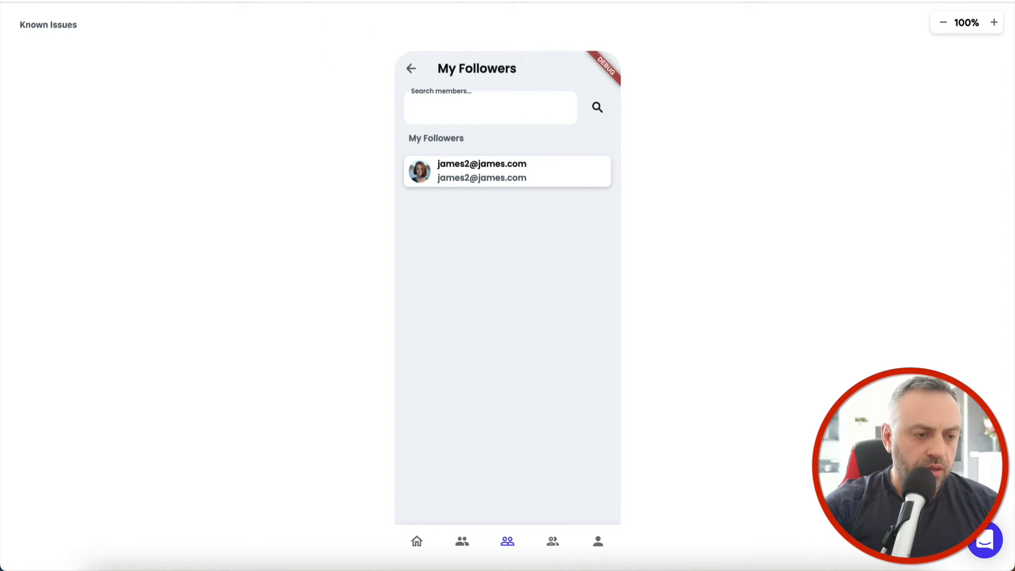
Switch to the Firebase console and check the users' following references in Cloud Firestore
{"action": "left_click", "coordinate": [259, 1]}
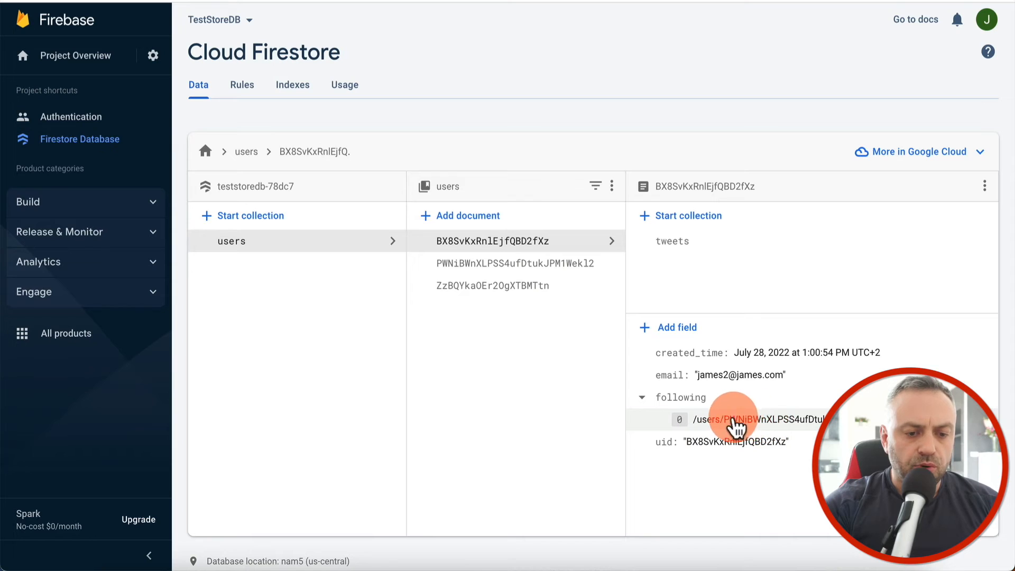
{"action": "left_click", "coordinate": [511, 264]}
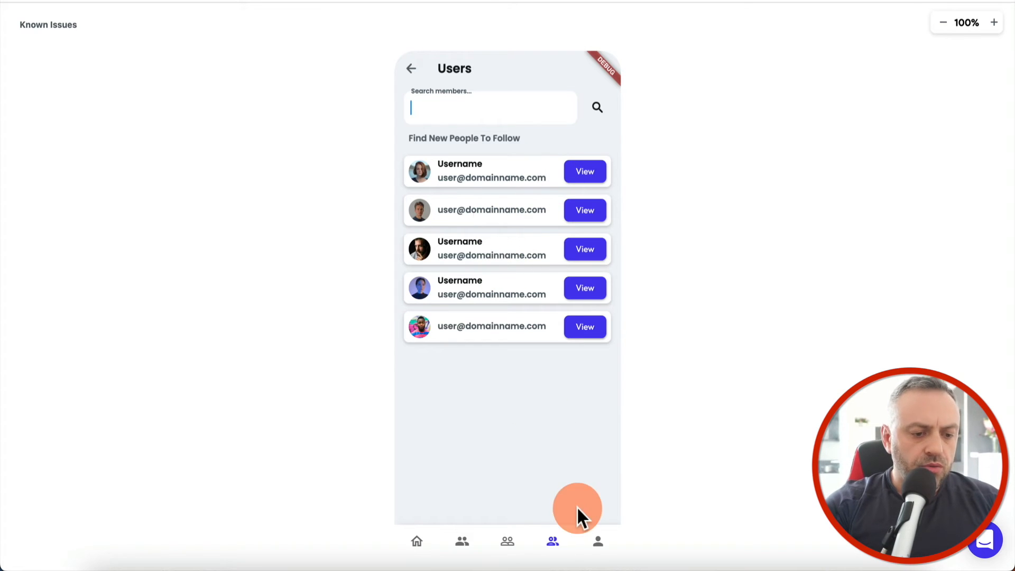
Switch back to the running app and view the Profile page, the Homepage and the Following page
{"action": "left_click", "coordinate": [599, 544]}
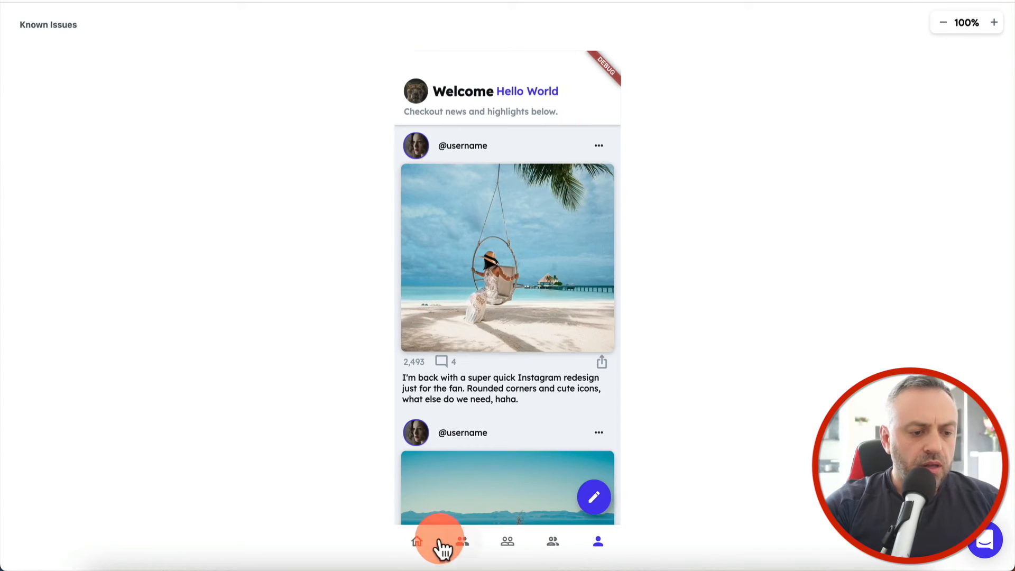
{"action": "left_click", "coordinate": [418, 544]}
{"action": "left_click", "coordinate": [454, 544]}
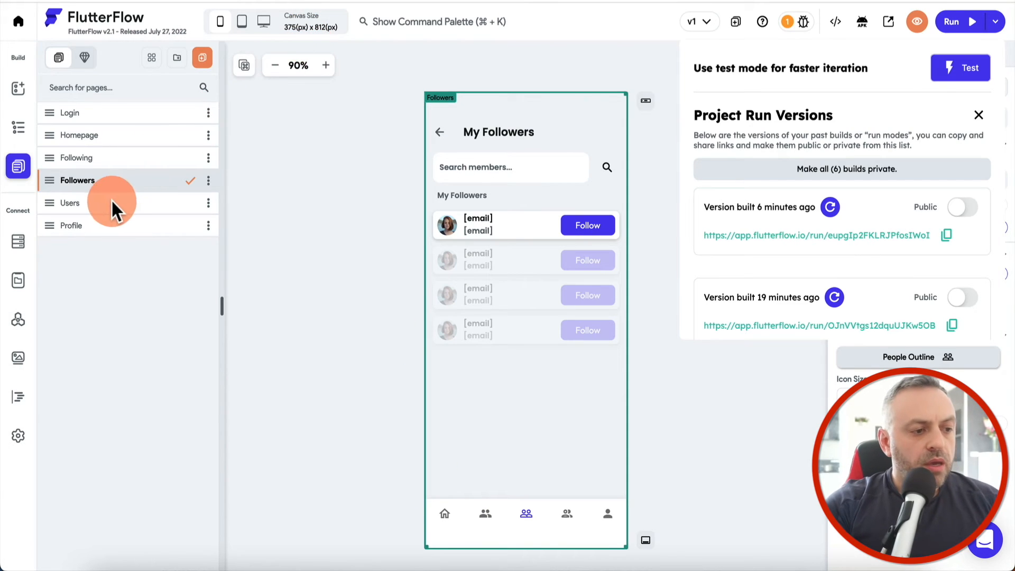
Open the Users page and delete every user row in its ListView except the first
{"action": "left_click", "coordinate": [110, 203]}
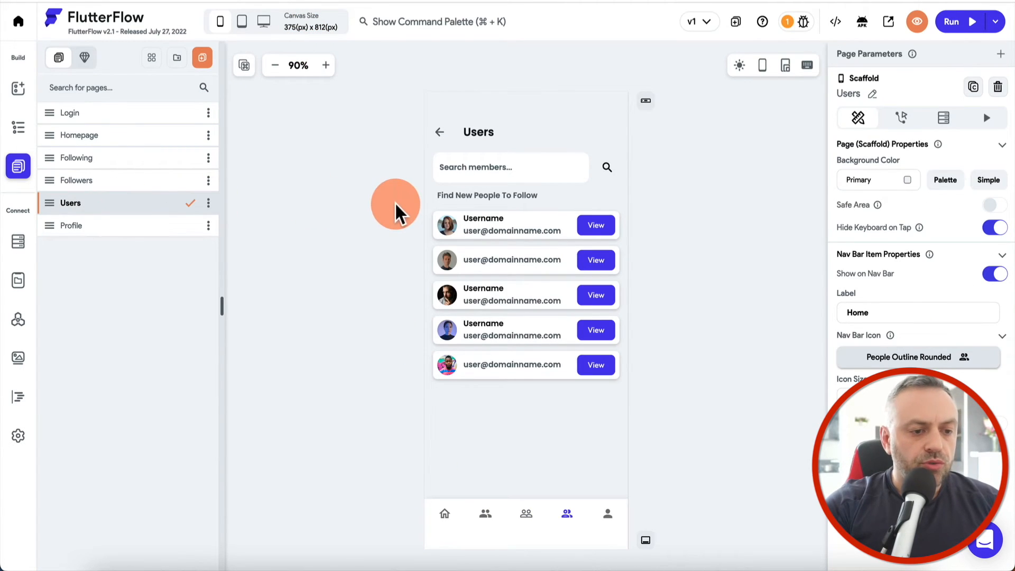
{"action": "left_click", "coordinate": [18, 127]}
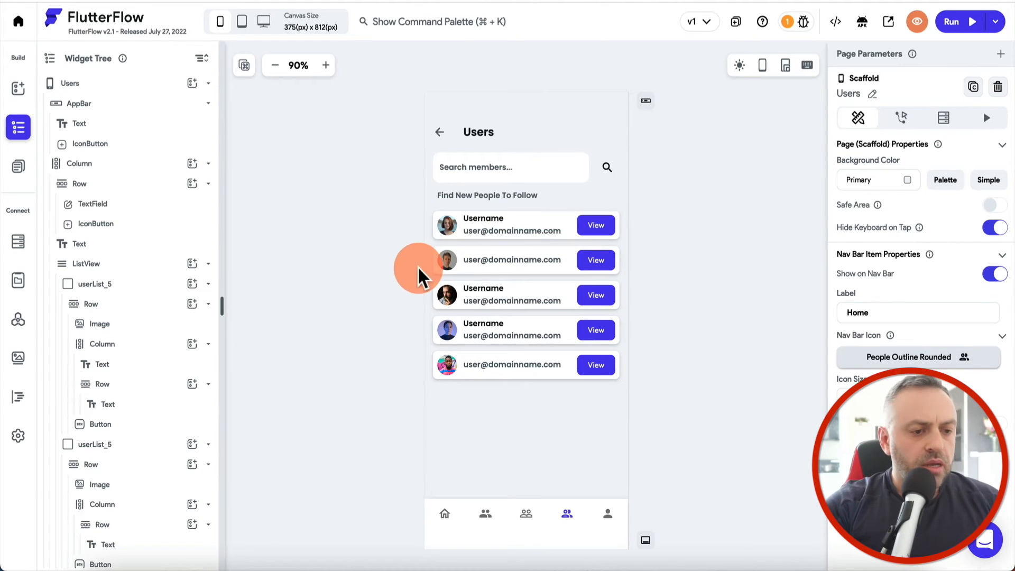
{"action": "left_click", "coordinate": [106, 266]}
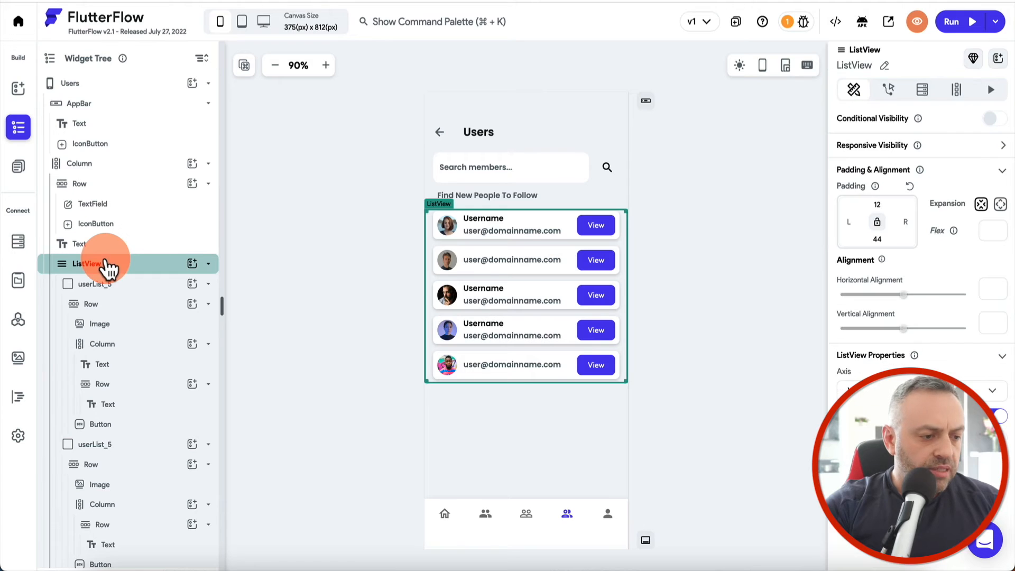
{"action": "left_click", "coordinate": [117, 452]}
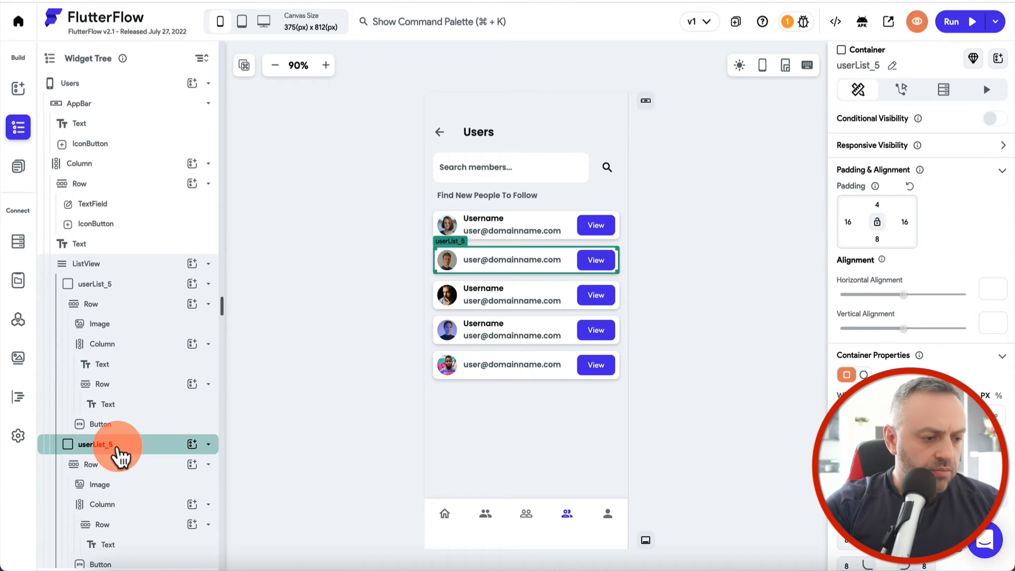
{"action": "key", "text": "Delete"}
{"action": "left_click", "coordinate": [125, 369]}
{"action": "key", "text": "Delete"}
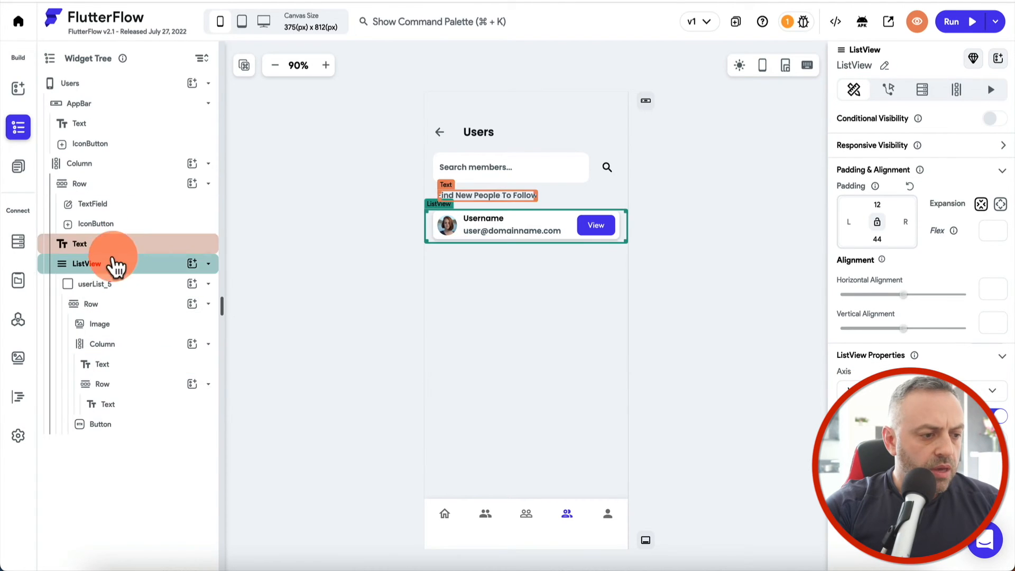
Add a Query Collection backend query to the ListView for a list of users documents, excluding the current user
{"action": "left_click", "coordinate": [115, 269]}
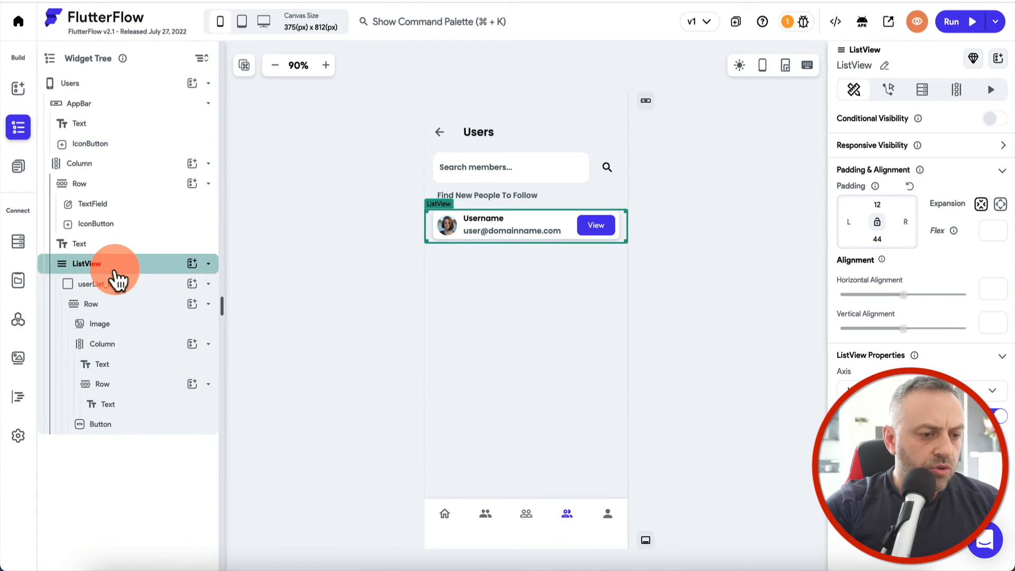
{"action": "left_click", "coordinate": [923, 93]}
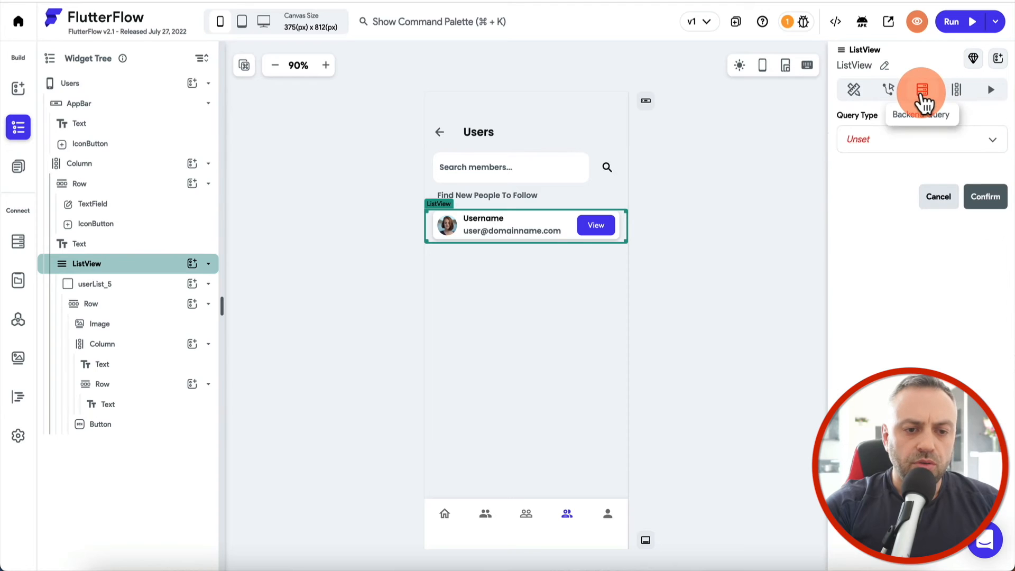
{"action": "left_click", "coordinate": [902, 145]}
{"action": "left_click", "coordinate": [913, 142]}
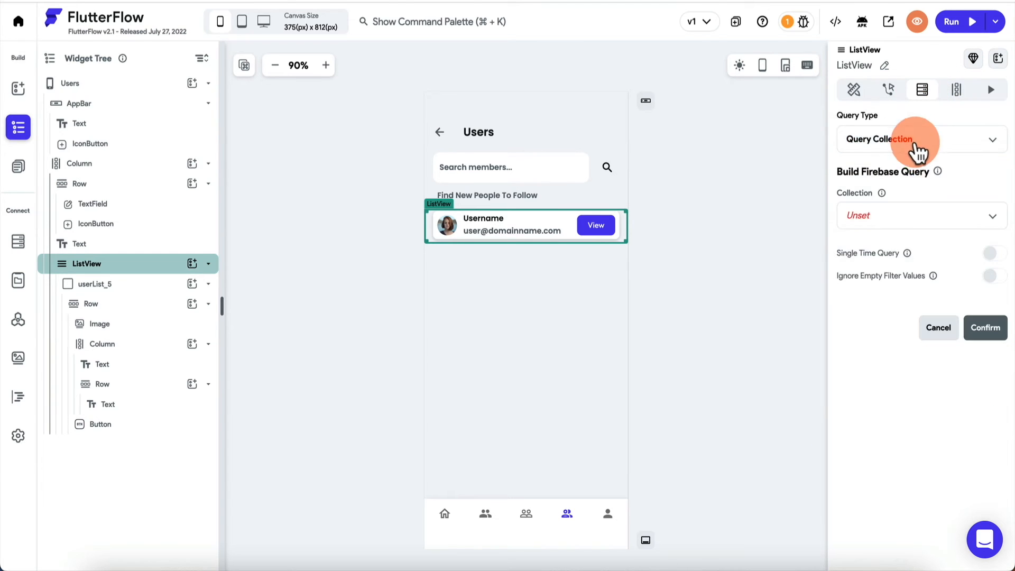
{"action": "left_click", "coordinate": [903, 219]}
{"action": "left_click", "coordinate": [904, 222]}
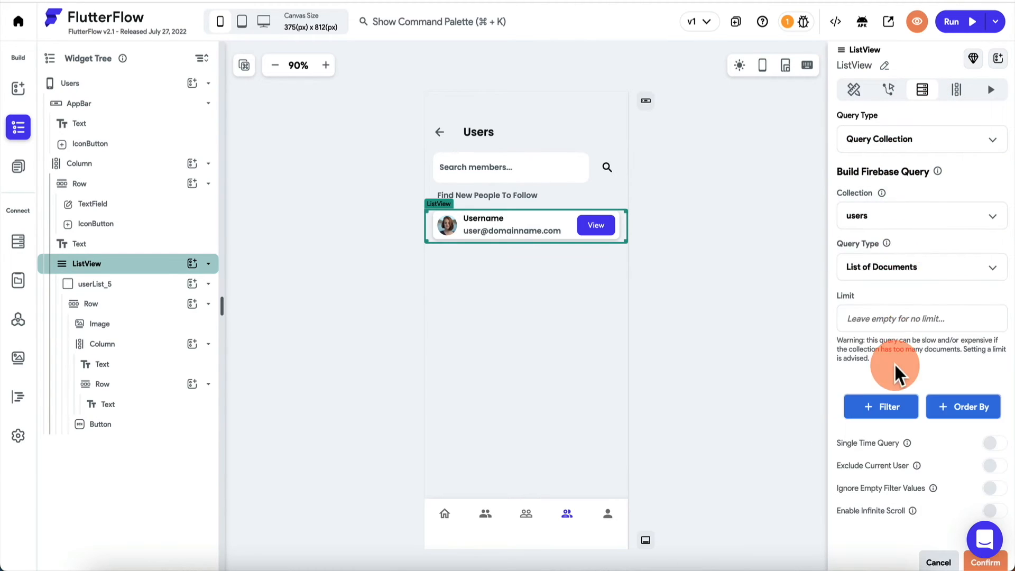
{"action": "scroll", "coordinate": [904, 370], "scroll_direction": "down", "scroll_amount": 3}
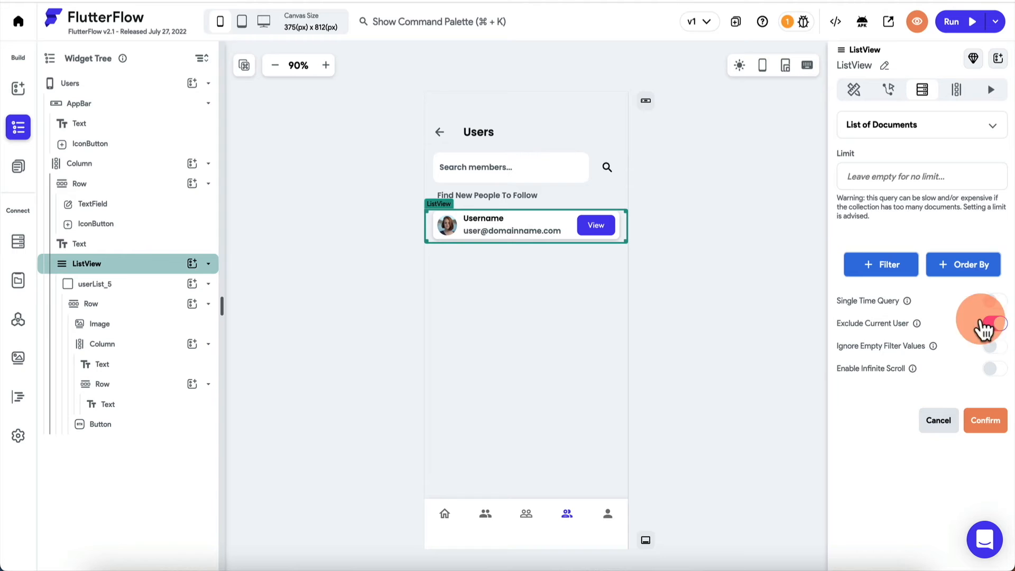
{"action": "left_click", "coordinate": [984, 422]}
{"action": "left_click", "coordinate": [582, 356]}
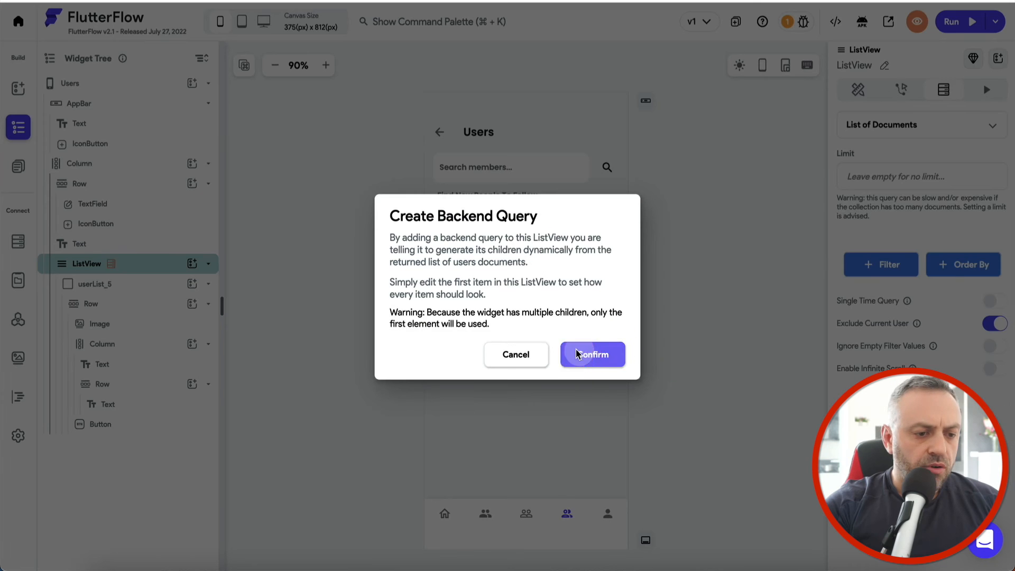
{"action": "left_click", "coordinate": [95, 284]}
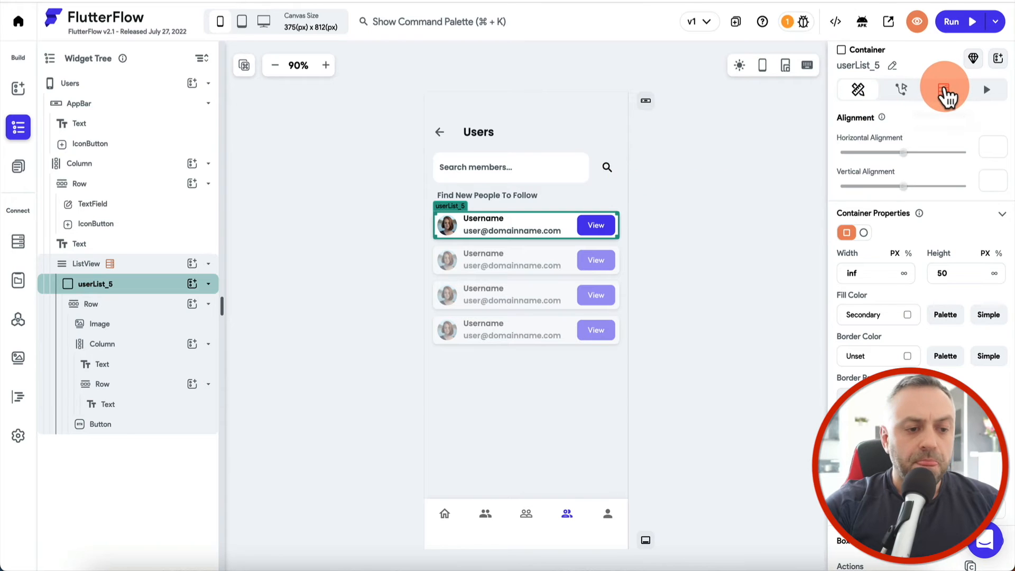
{"action": "left_click", "coordinate": [482, 219]}
{"action": "left_click", "coordinate": [483, 220]}
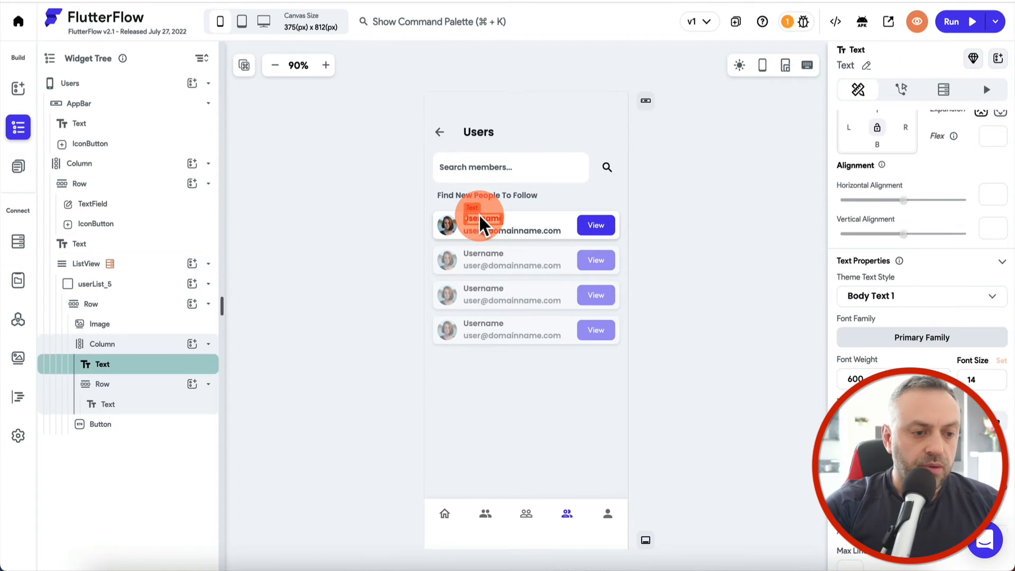
{"action": "left_click", "coordinate": [861, 94]}
{"action": "scroll", "coordinate": [979, 238], "scroll_direction": "up", "scroll_amount": 3}
{"action": "left_click", "coordinate": [899, 133]}
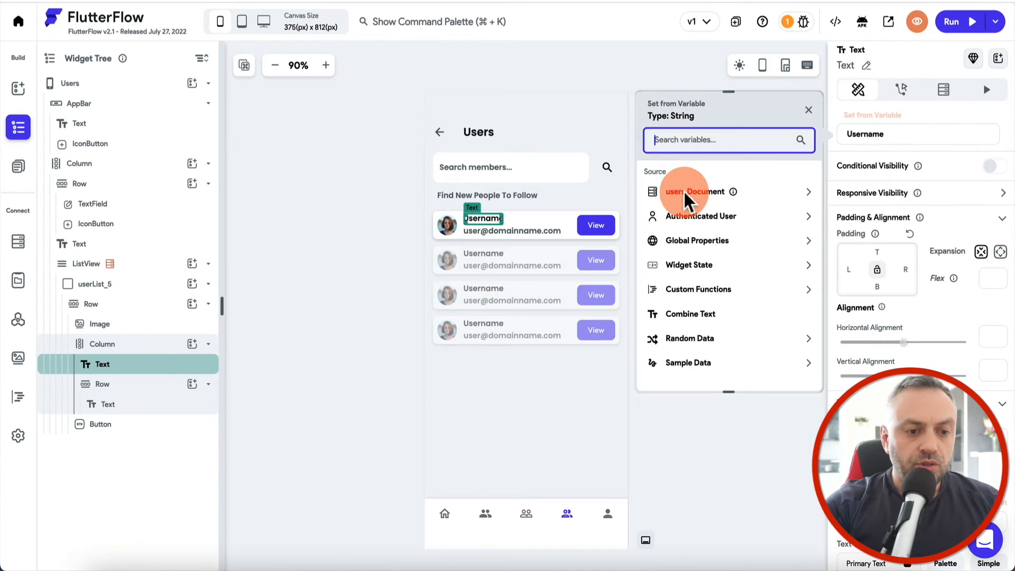
{"action": "left_click", "coordinate": [696, 233]}
{"action": "left_click", "coordinate": [872, 127]}
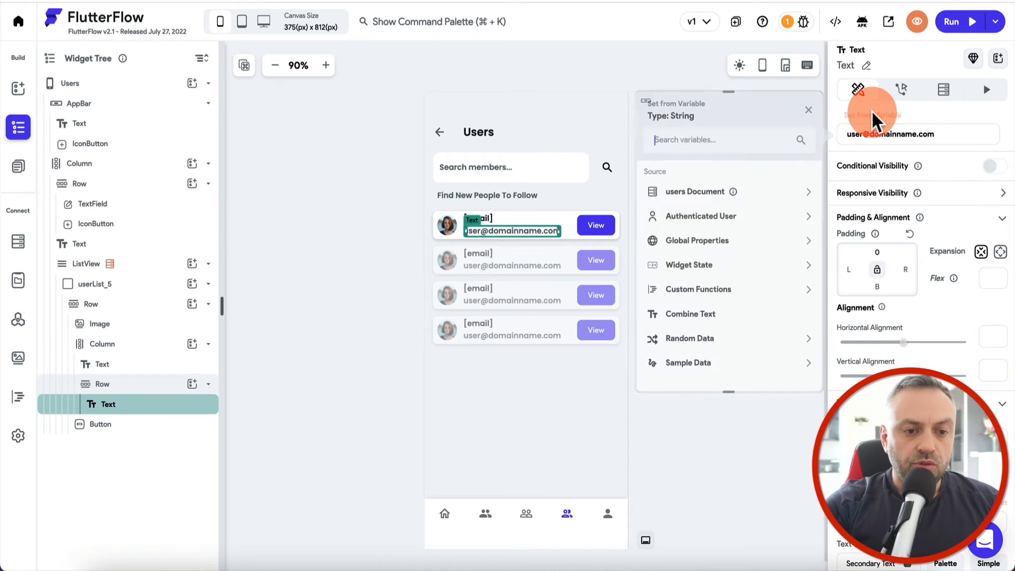
{"action": "left_click", "coordinate": [720, 195]}
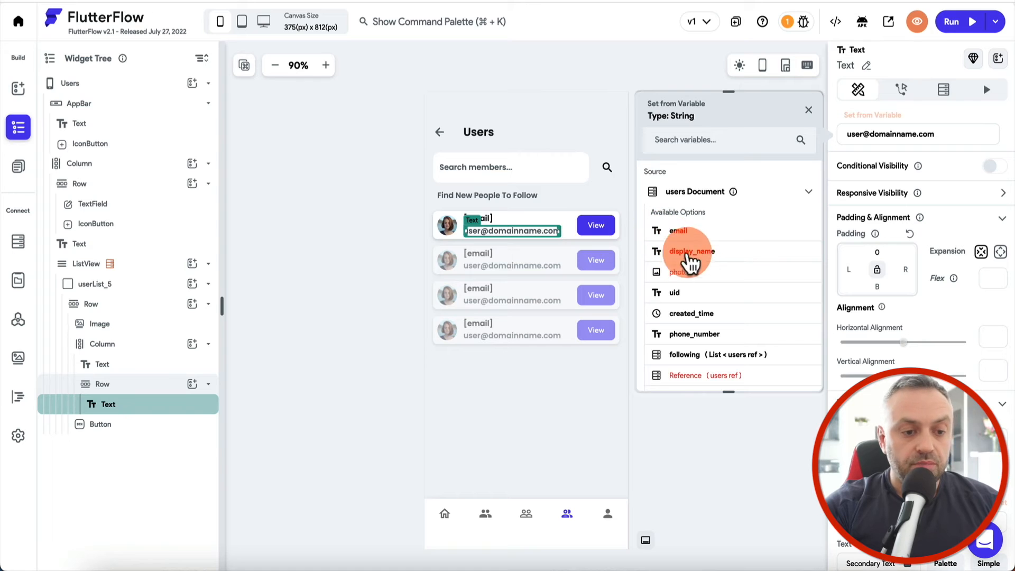
{"action": "left_click", "coordinate": [686, 236]}
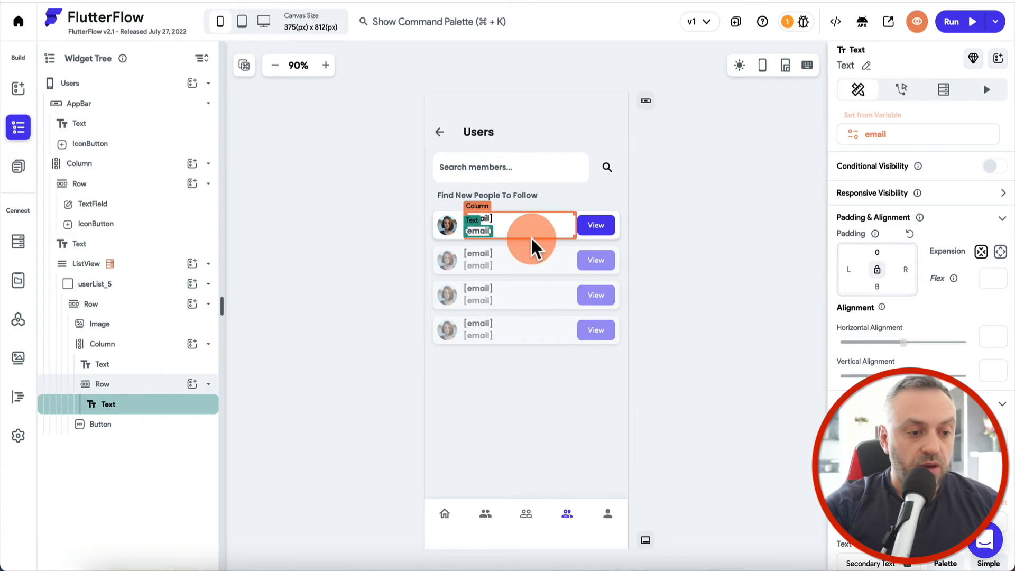
{"action": "left_click", "coordinate": [649, 240]}
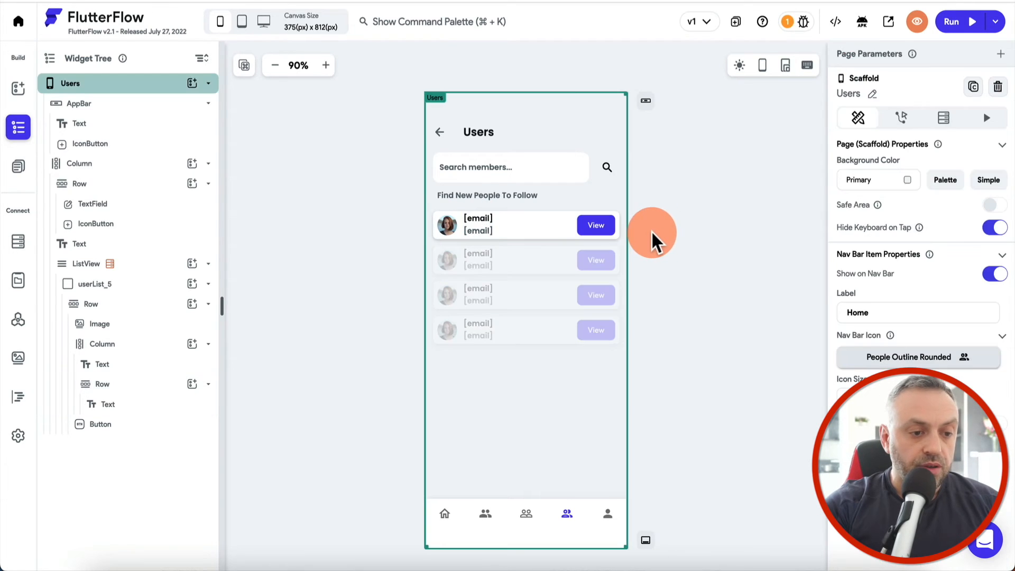
Change the View button's text to Follow, its width to 100 and its font size to 16
{"action": "left_click", "coordinate": [599, 236]}
{"action": "scroll", "coordinate": [873, 243], "scroll_direction": "down", "scroll_amount": 6}
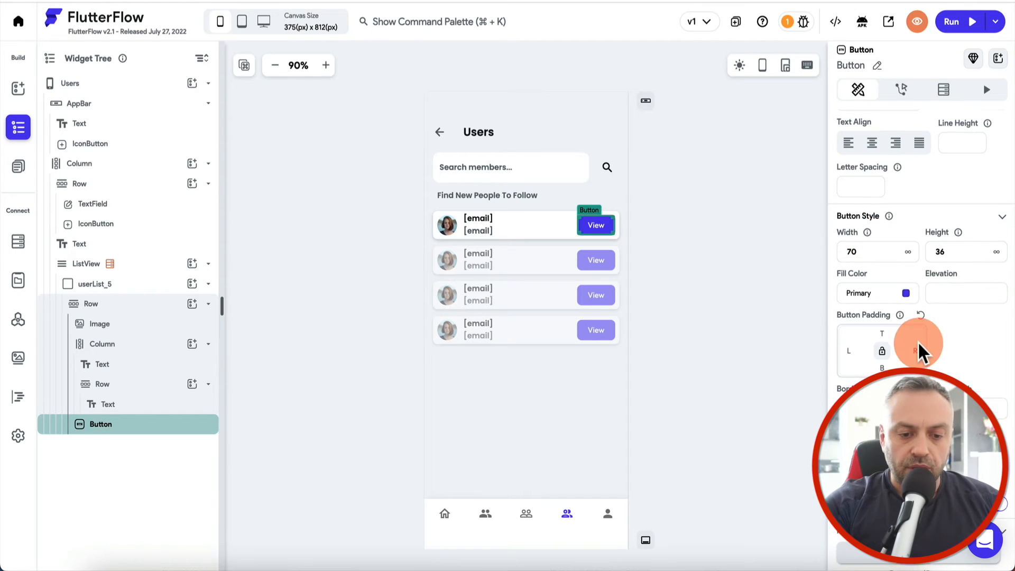
{"action": "scroll", "coordinate": [920, 346], "scroll_direction": "down", "scroll_amount": 3}
{"action": "scroll", "coordinate": [923, 349], "scroll_direction": "up", "scroll_amount": 9}
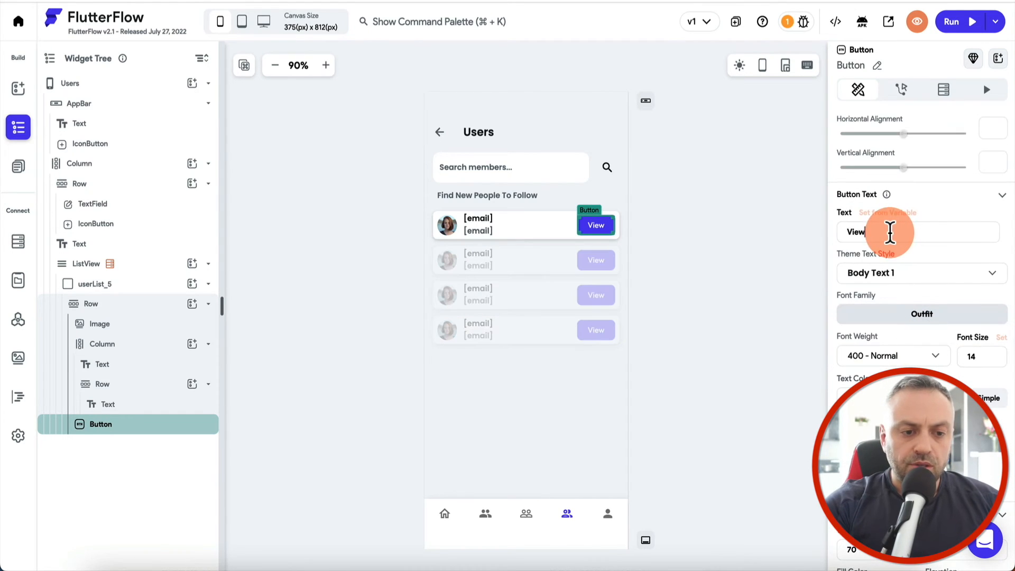
{"action": "double_click", "coordinate": [891, 233]}
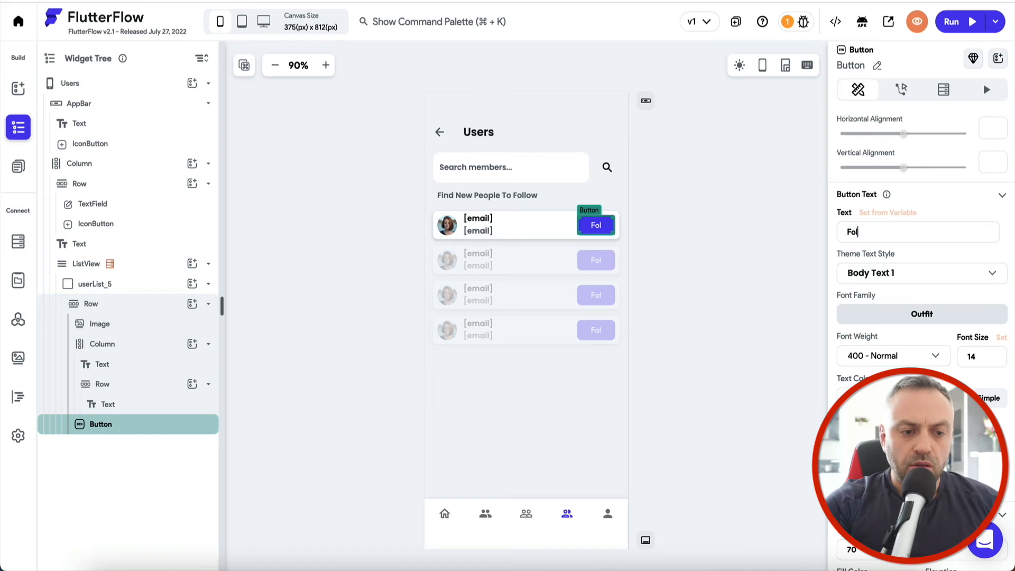
{"action": "scroll", "coordinate": [879, 423], "scroll_direction": "down", "scroll_amount": 2}
{"action": "double_click", "coordinate": [867, 434]}
{"action": "type", "text": "100"}
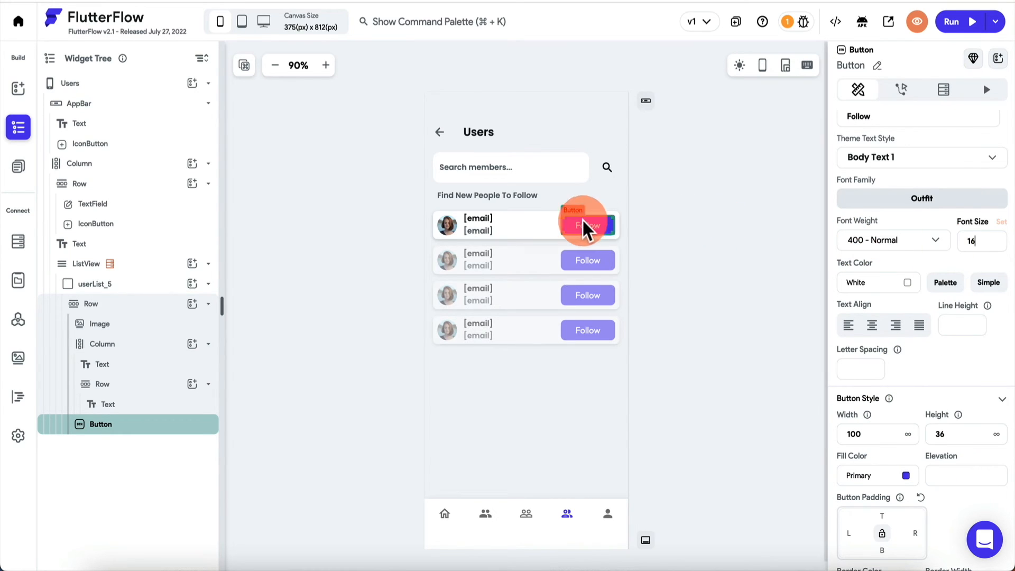
Add an On Tap action to the Follow button in the first user row, using the Update Document backend call
{"action": "scroll", "coordinate": [958, 198], "scroll_direction": "up", "scroll_amount": 5}
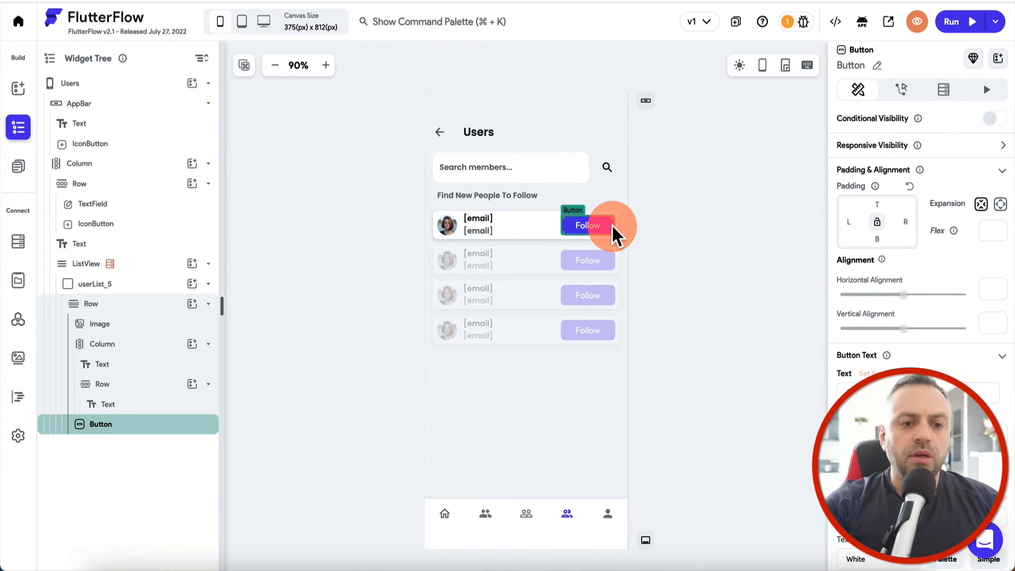
{"action": "scroll", "coordinate": [891, 356], "scroll_direction": "down", "scroll_amount": 4}
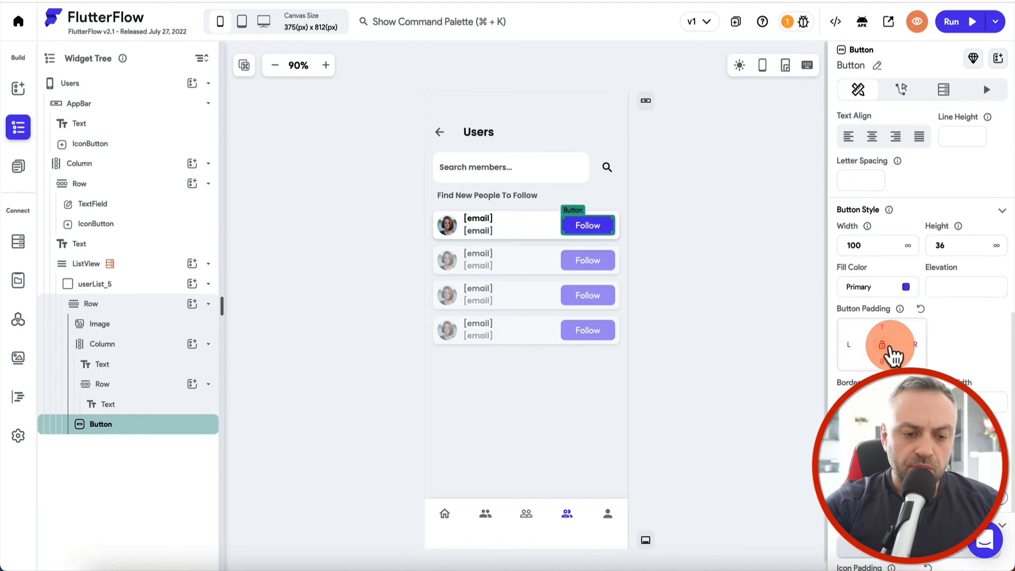
{"action": "scroll", "coordinate": [893, 317], "scroll_direction": "up", "scroll_amount": 4}
{"action": "left_click", "coordinate": [901, 90]}
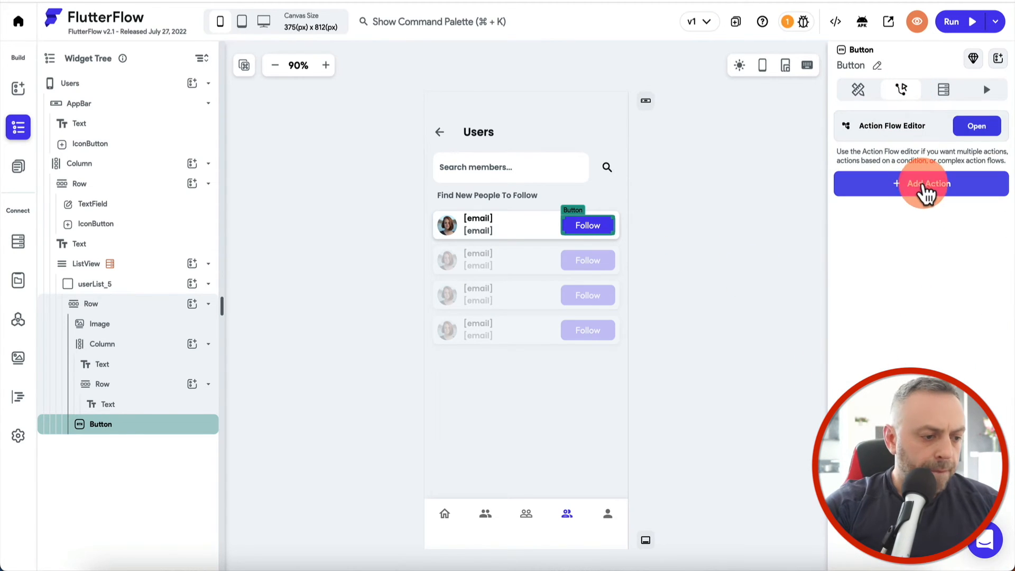
{"action": "left_click", "coordinate": [924, 189]}
{"action": "left_click", "coordinate": [900, 279]}
{"action": "type", "text": "data"}
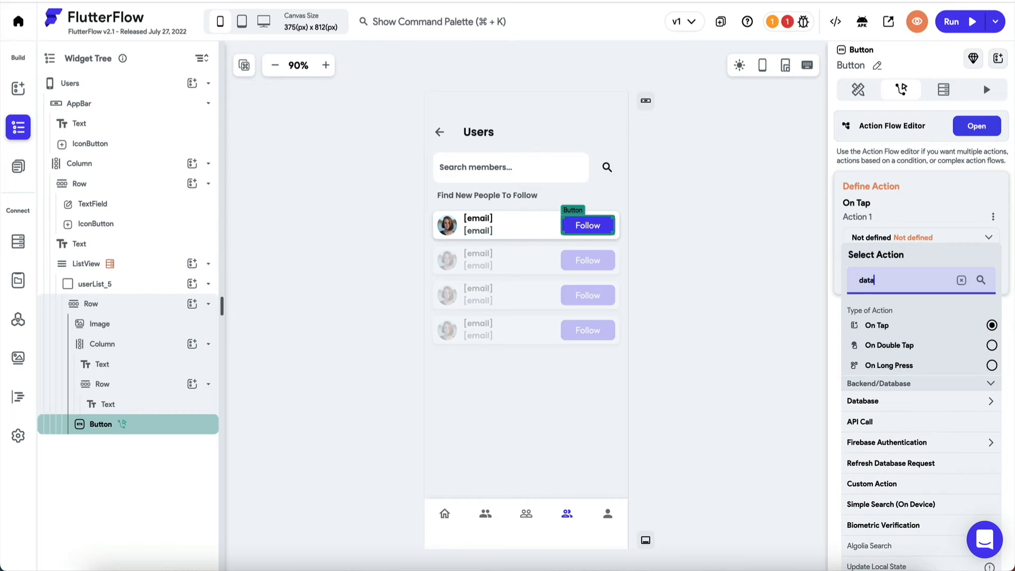
{"action": "left_click", "coordinate": [919, 405]}
{"action": "left_click", "coordinate": [899, 443]}
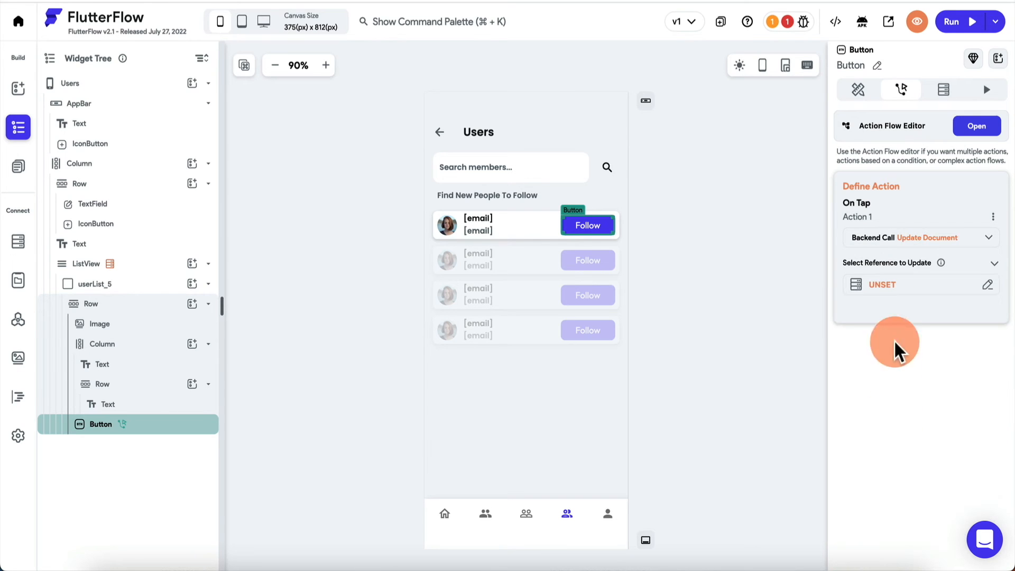
Set the reference to update to the Authenticated User's User Reference
{"action": "left_click", "coordinate": [913, 297]}
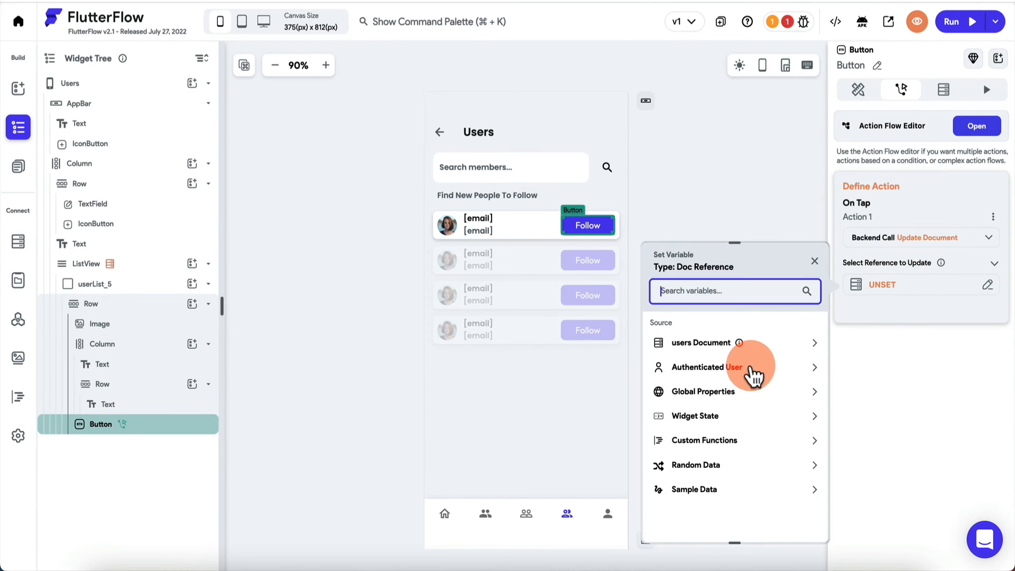
{"action": "left_click", "coordinate": [753, 376]}
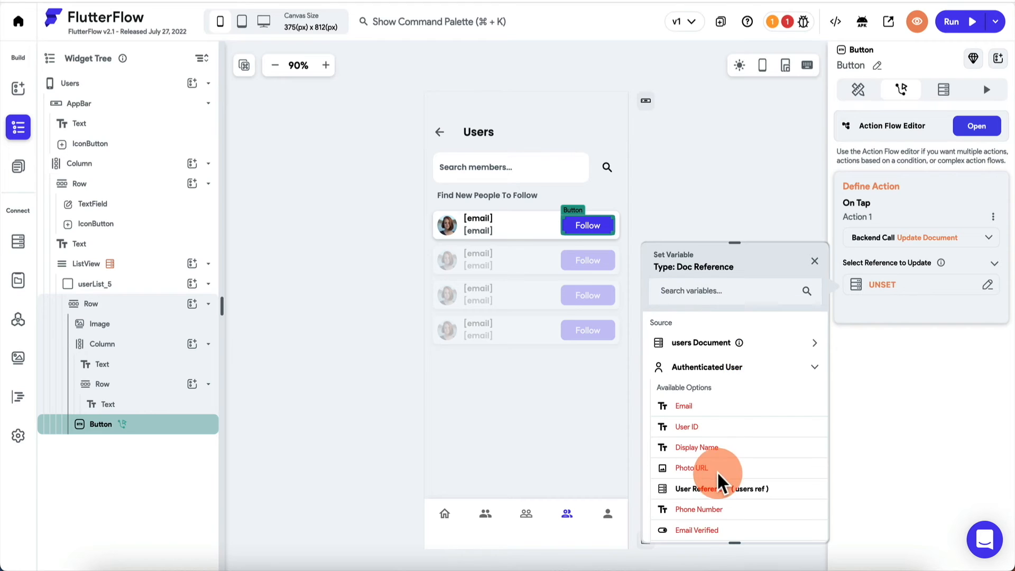
{"action": "left_click", "coordinate": [721, 489]}
Add the following field to the update, with list update type Add to Set and the users Document's Reference as the item
{"action": "left_click", "coordinate": [898, 338]}
{"action": "left_click", "coordinate": [899, 335]}
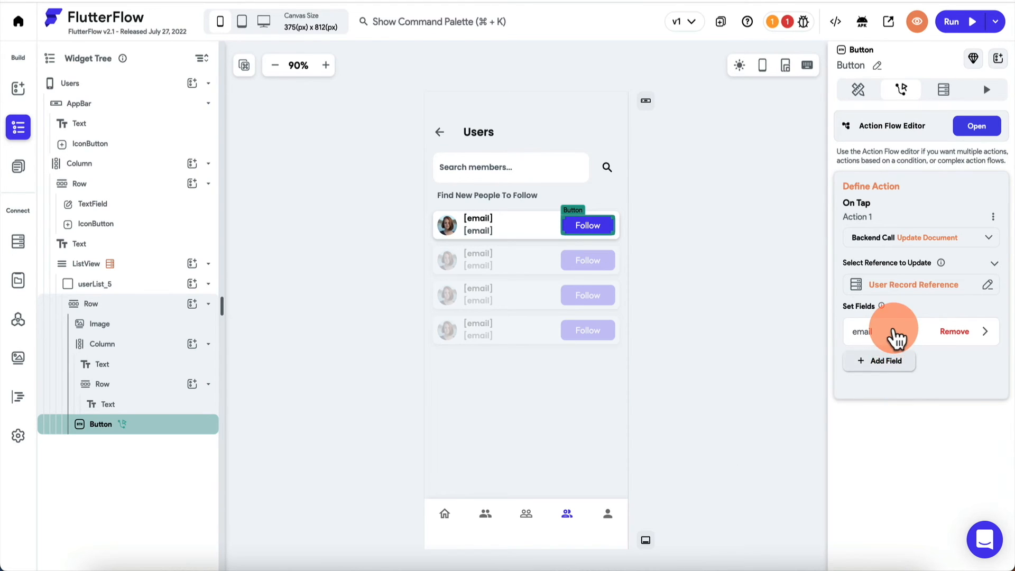
{"action": "scroll", "coordinate": [891, 458], "scroll_direction": "down", "scroll_amount": 2}
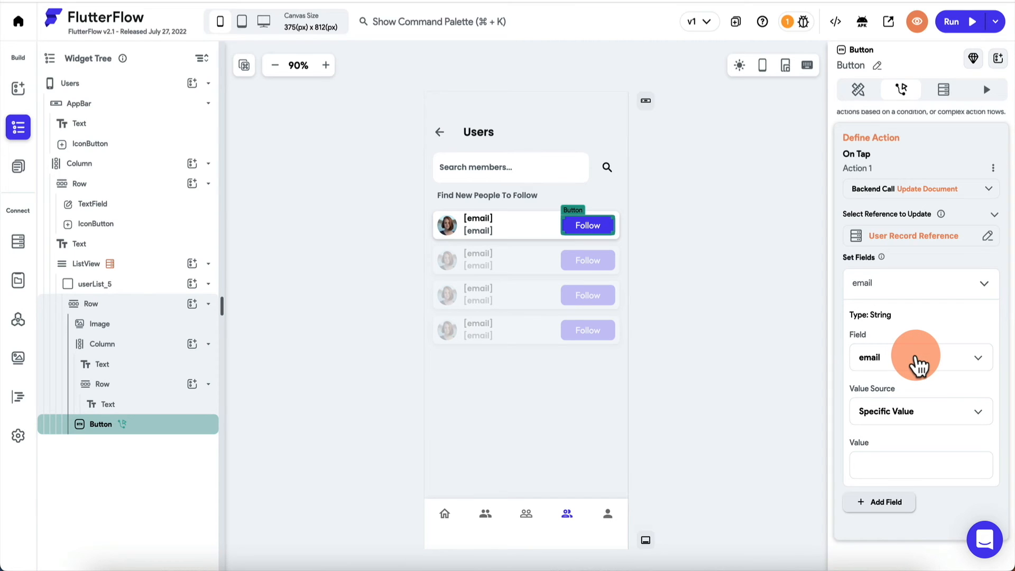
{"action": "left_click", "coordinate": [917, 364]}
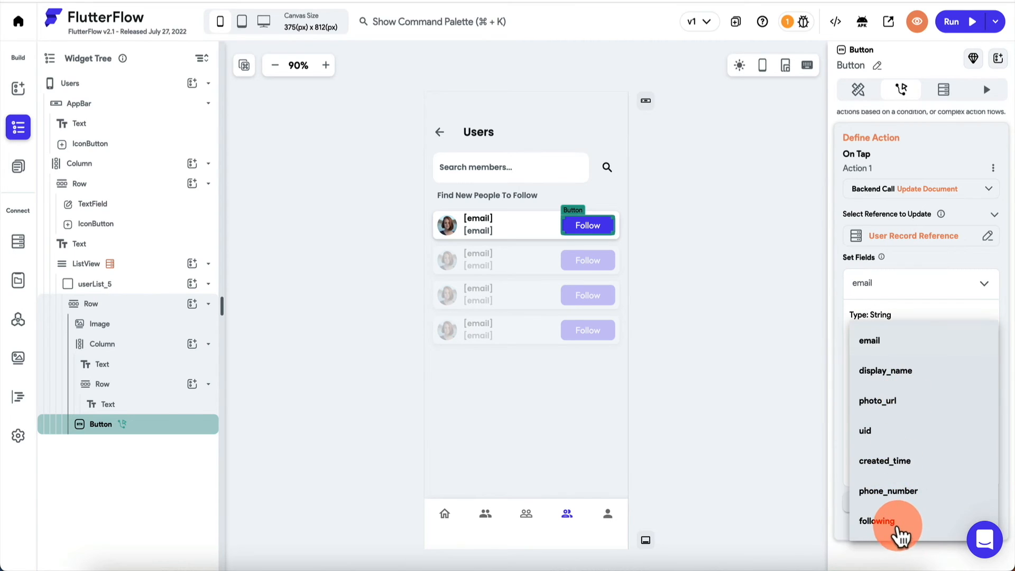
{"action": "left_click", "coordinate": [901, 535]}
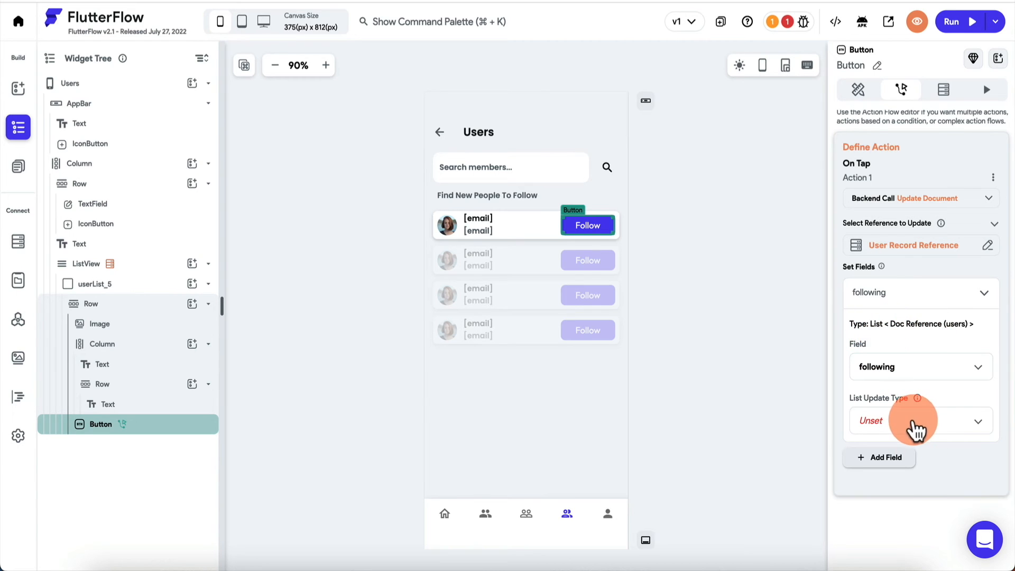
{"action": "left_click", "coordinate": [914, 426]}
{"action": "left_click", "coordinate": [903, 425]}
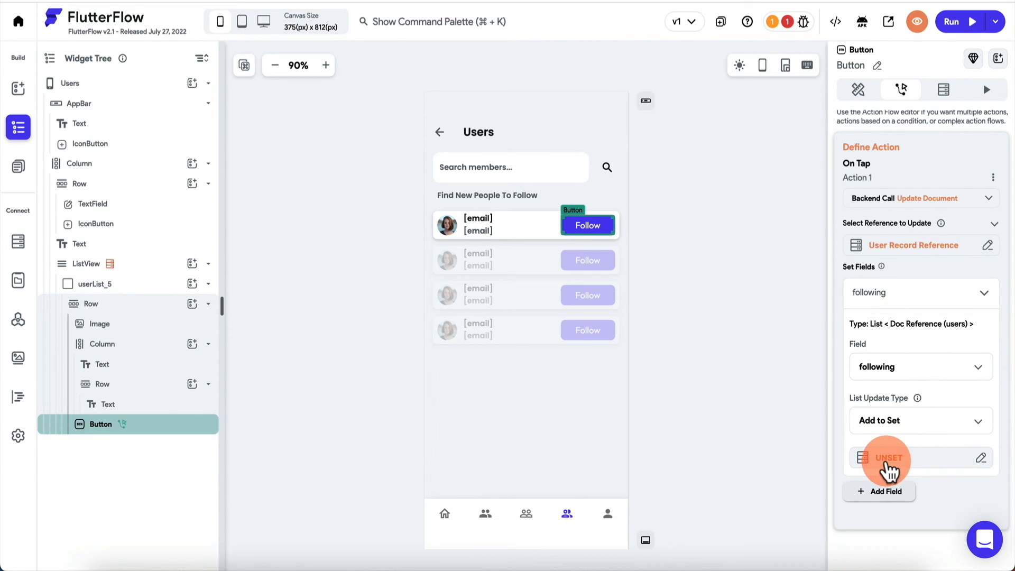
{"action": "left_click", "coordinate": [888, 459]}
{"action": "left_click", "coordinate": [747, 363]}
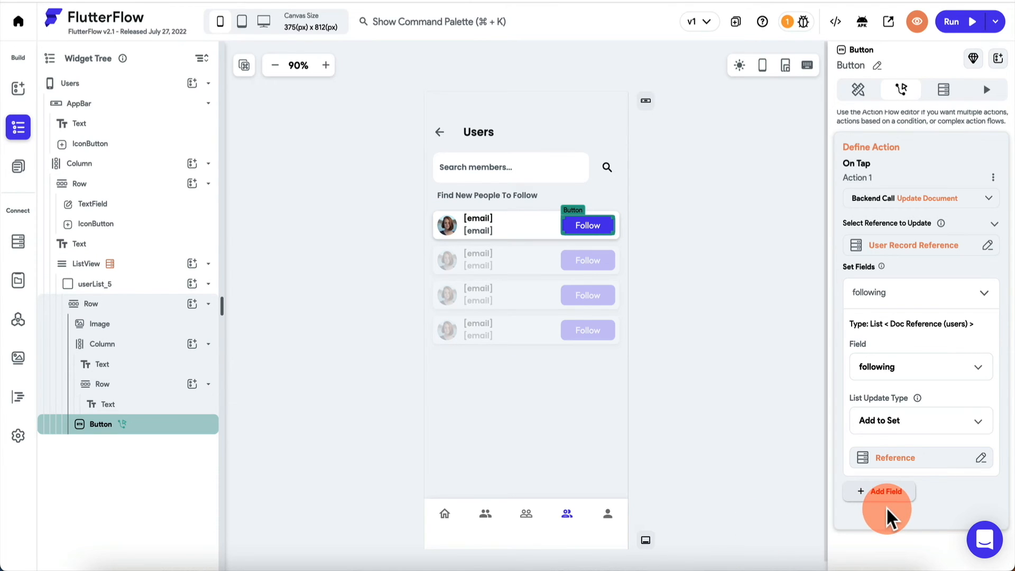
Enable conditional visibility on the Follow button, based on the Authenticated User's following list with the List Contains Item option
{"action": "left_click", "coordinate": [858, 89]}
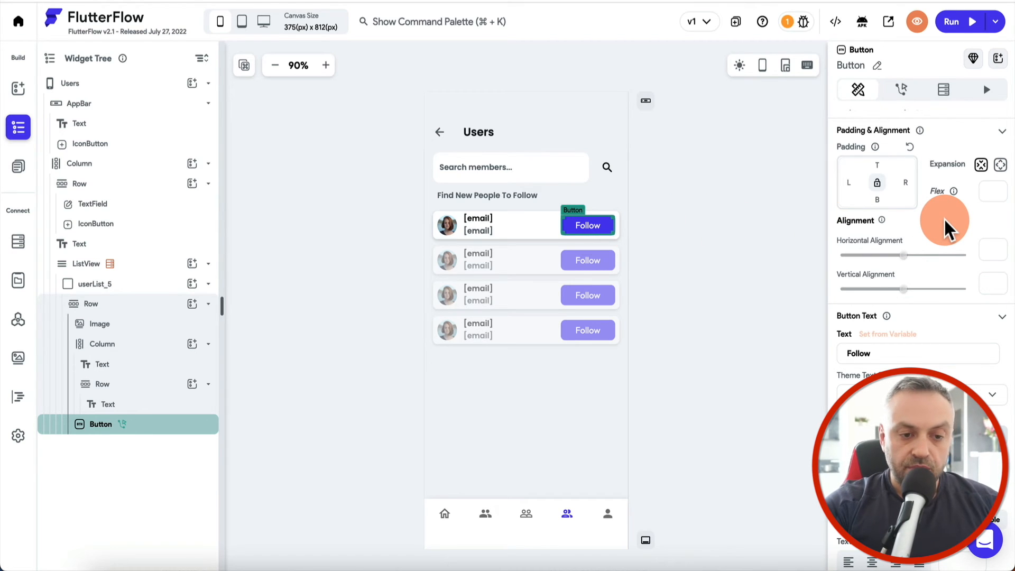
{"action": "scroll", "coordinate": [947, 230], "scroll_direction": "up", "scroll_amount": 3}
{"action": "left_click", "coordinate": [994, 118]}
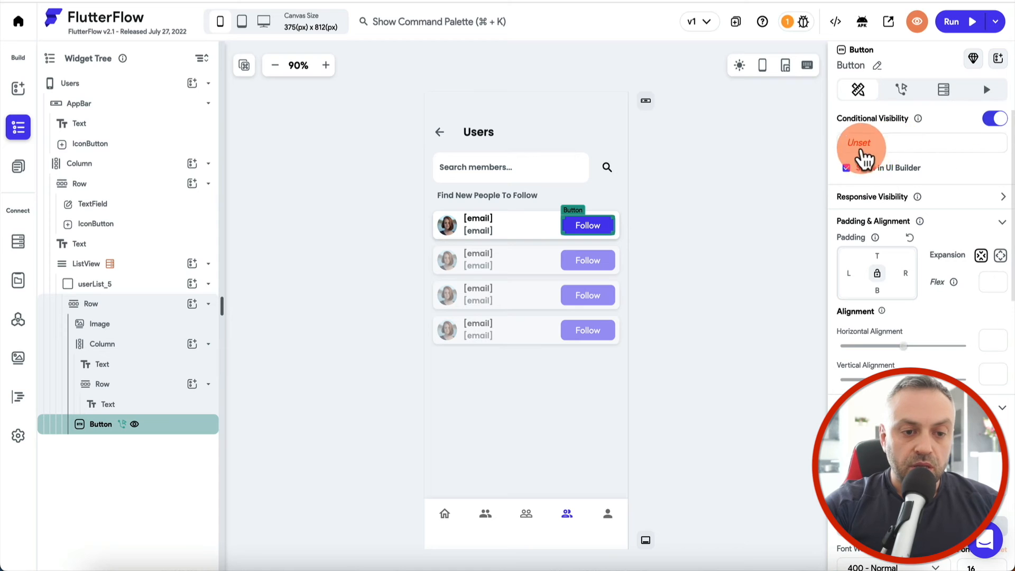
{"action": "left_click", "coordinate": [861, 147]}
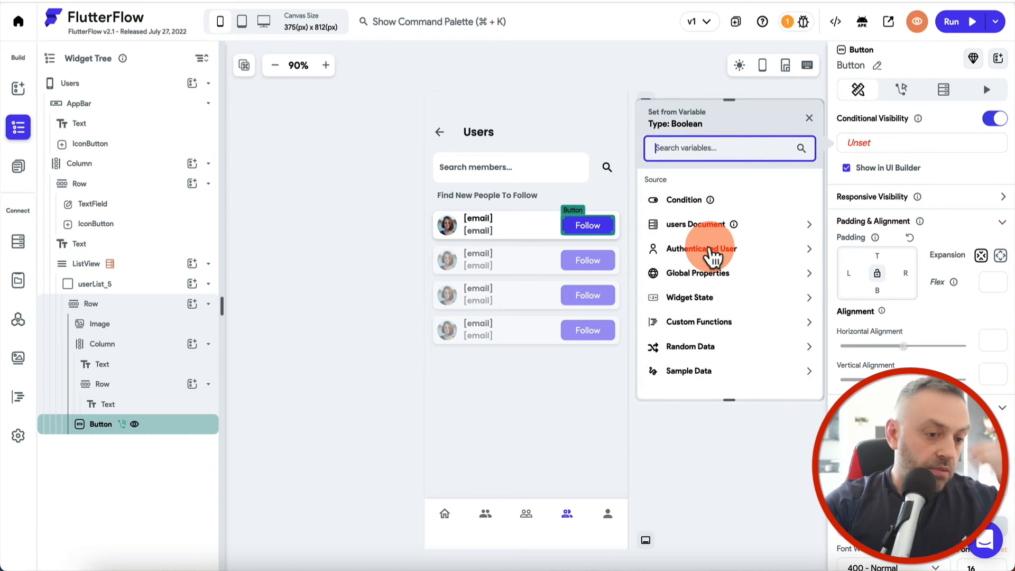
{"action": "left_click", "coordinate": [713, 249]}
{"action": "scroll", "coordinate": [711, 297], "scroll_direction": "down", "scroll_amount": 2}
{"action": "left_click", "coordinate": [703, 337]}
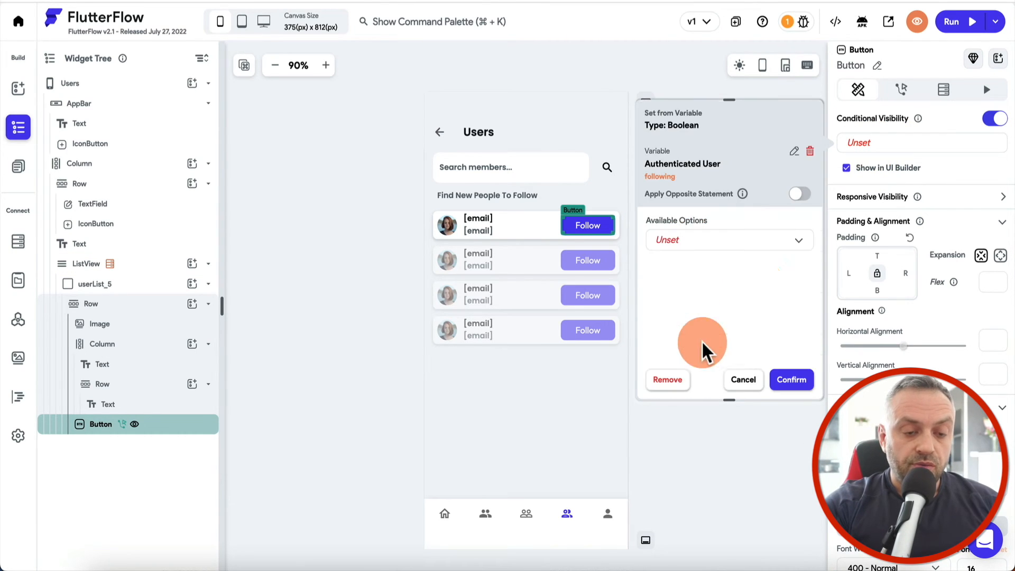
{"action": "left_click", "coordinate": [770, 239]}
{"action": "left_click", "coordinate": [730, 249]}
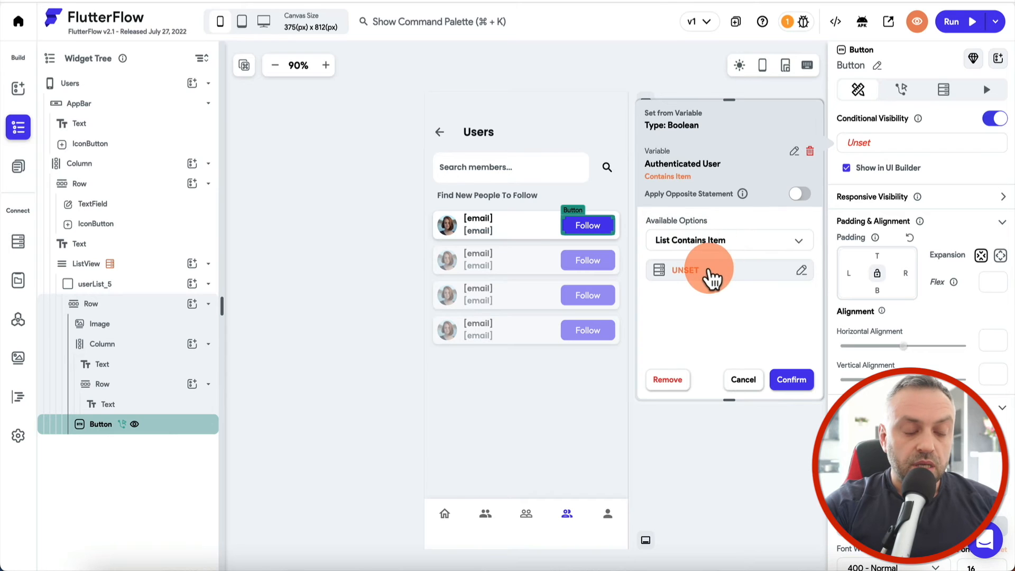
Set the visibility check's item to the users Document's Reference and apply the opposite statement
{"action": "left_click", "coordinate": [684, 271]}
{"action": "left_click", "coordinate": [518, 328]}
{"action": "scroll", "coordinate": [510, 418], "scroll_direction": "down", "scroll_amount": 1}
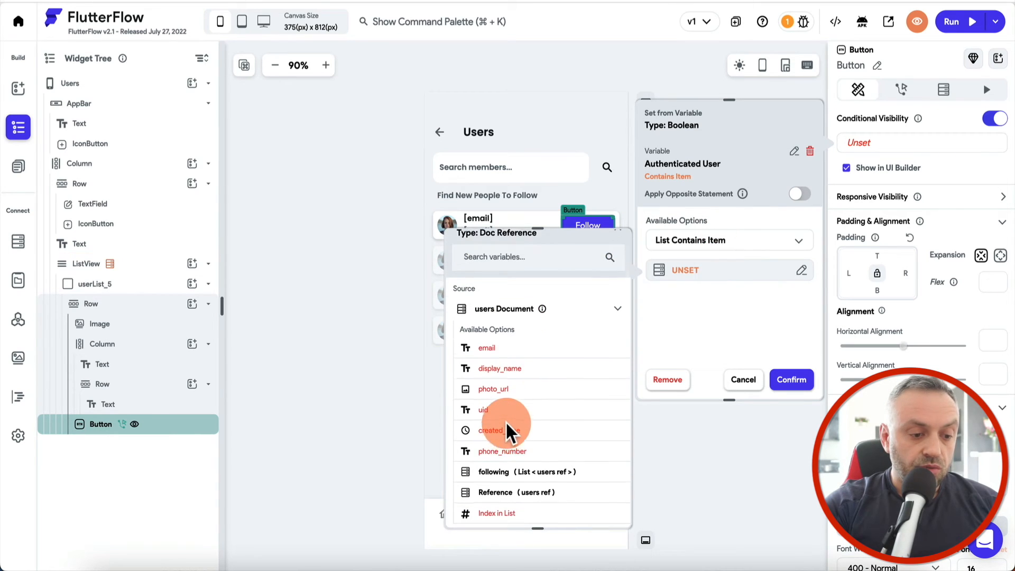
{"action": "left_click", "coordinate": [522, 484]}
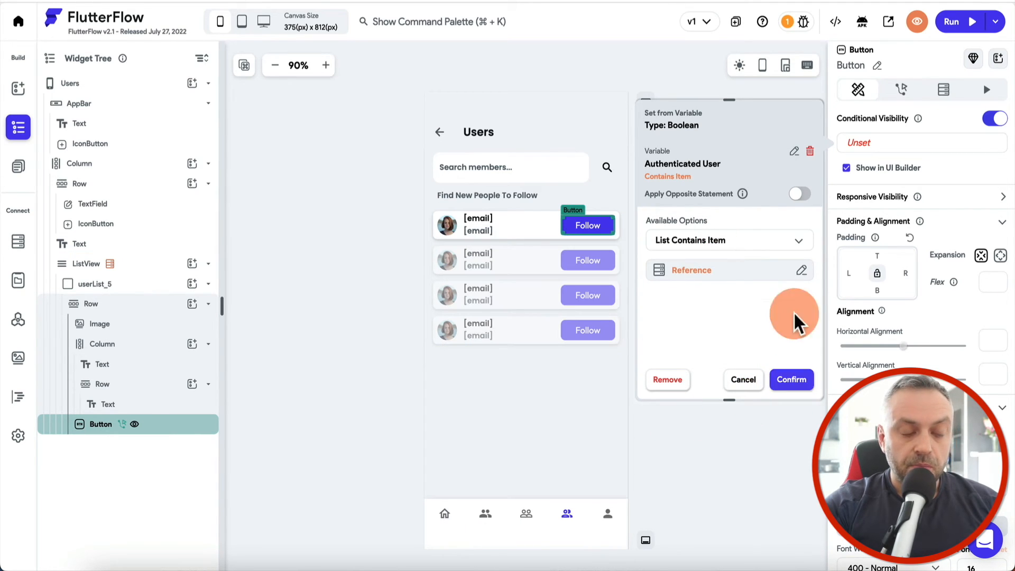
{"action": "left_click", "coordinate": [799, 194]}
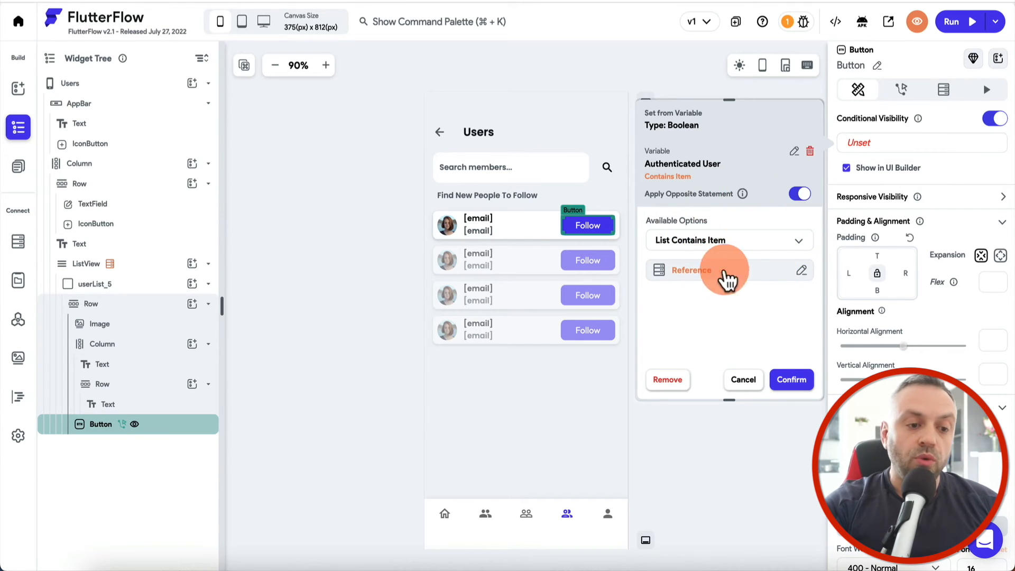
{"action": "left_click", "coordinate": [793, 380]}
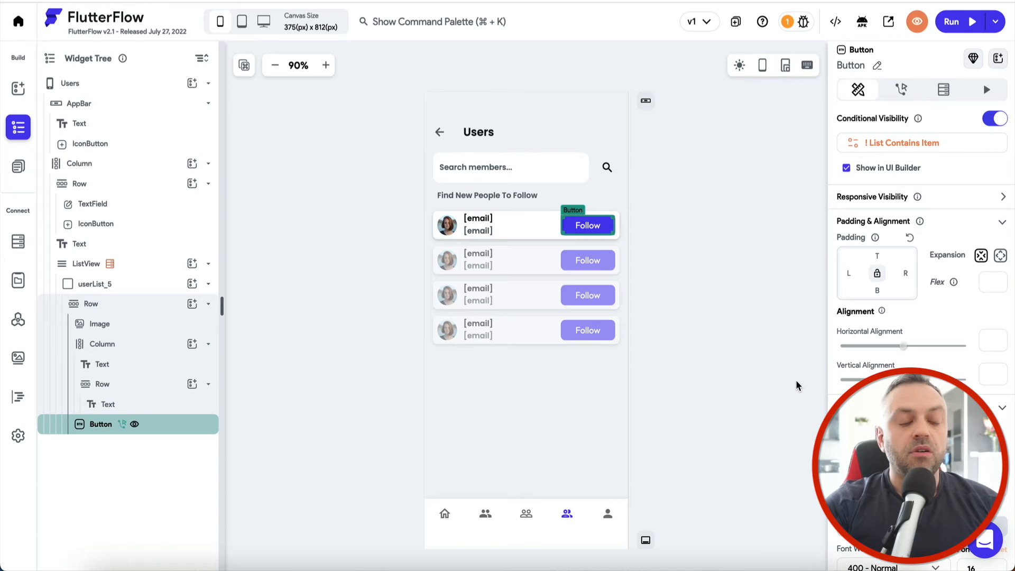
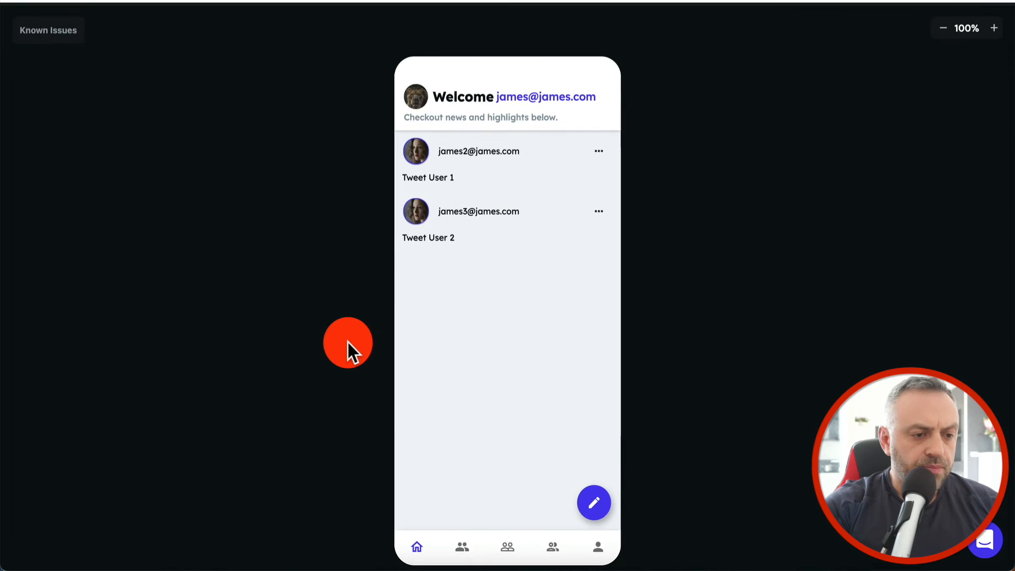
Check the People I Follow, My Followers, Users and Profile pages in the running app
{"action": "left_click", "coordinate": [461, 547]}
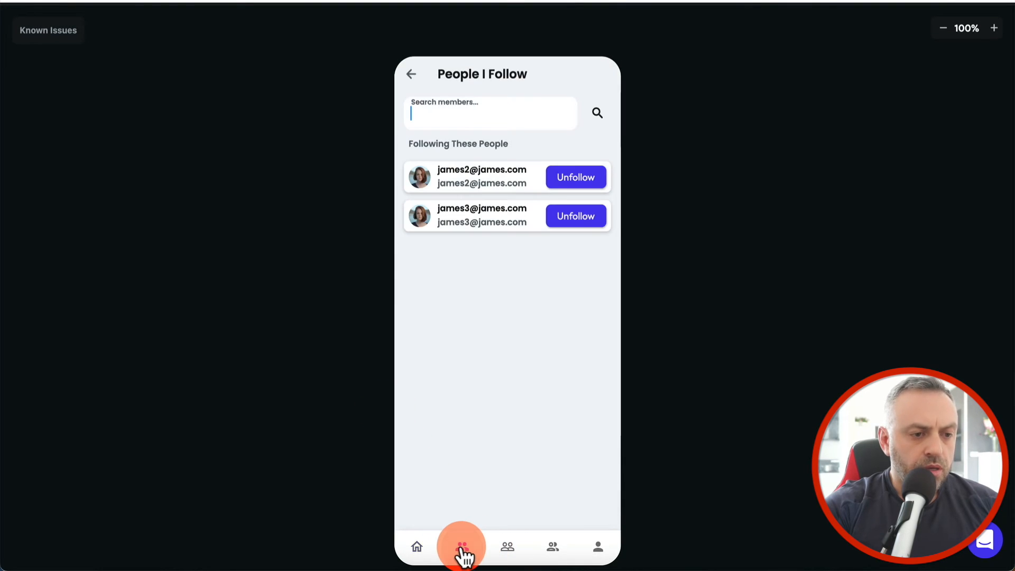
{"action": "left_click", "coordinate": [509, 550]}
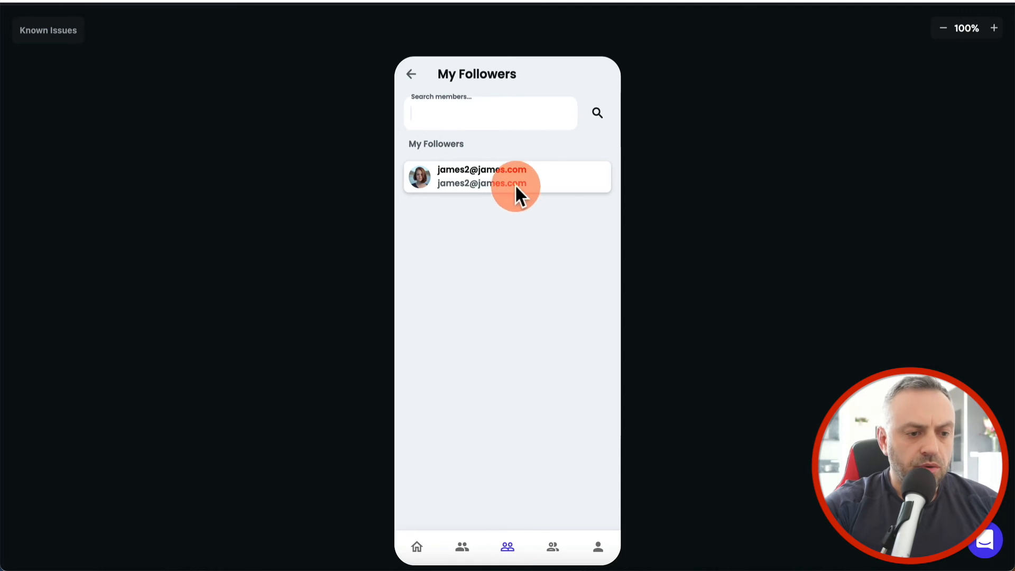
{"action": "left_click", "coordinate": [552, 547]}
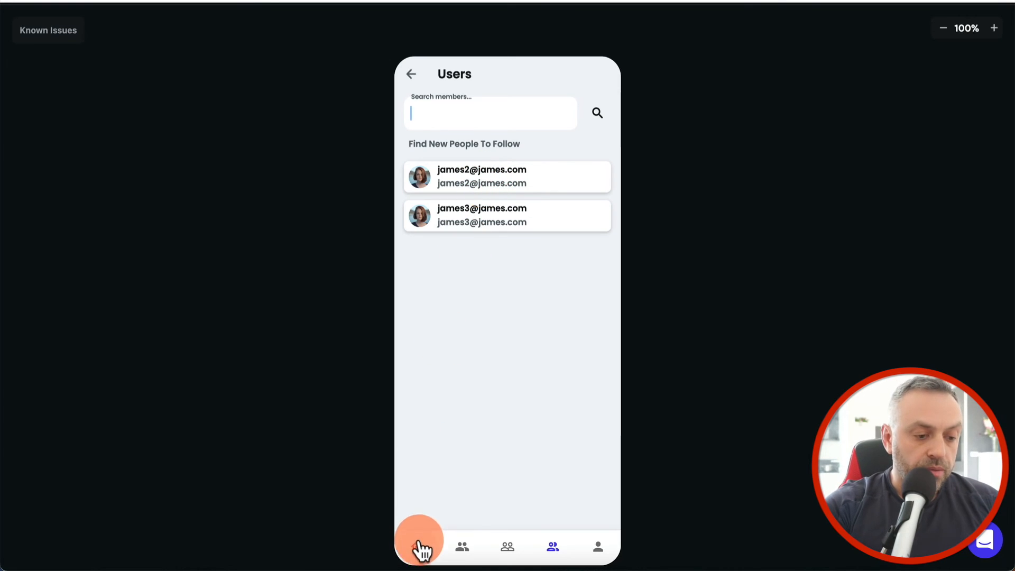
{"action": "left_click", "coordinate": [599, 546]}
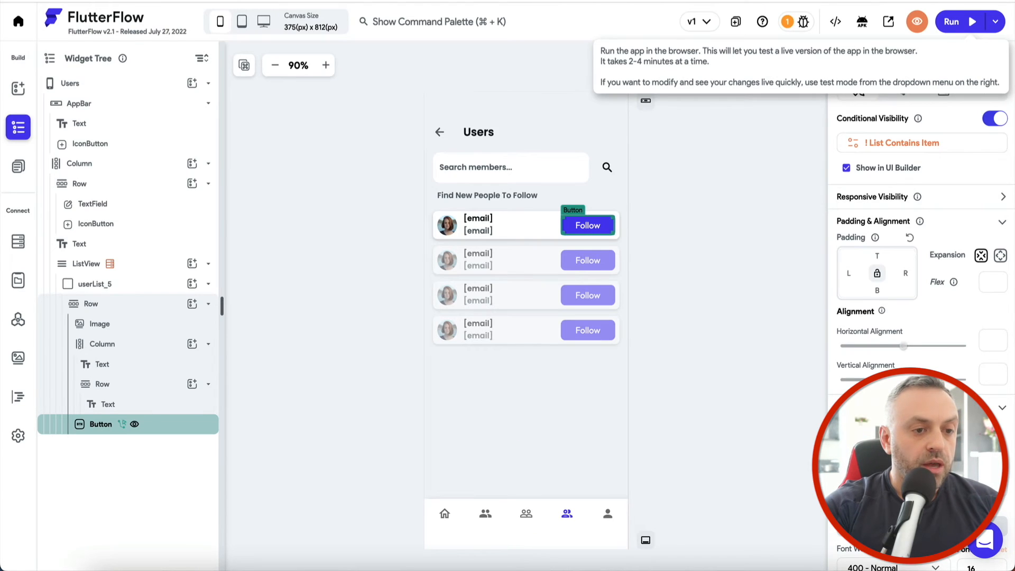
Open the Profile page in the editor and delete the large photo from its first post
{"action": "left_click", "coordinate": [18, 167]}
{"action": "left_click", "coordinate": [100, 228]}
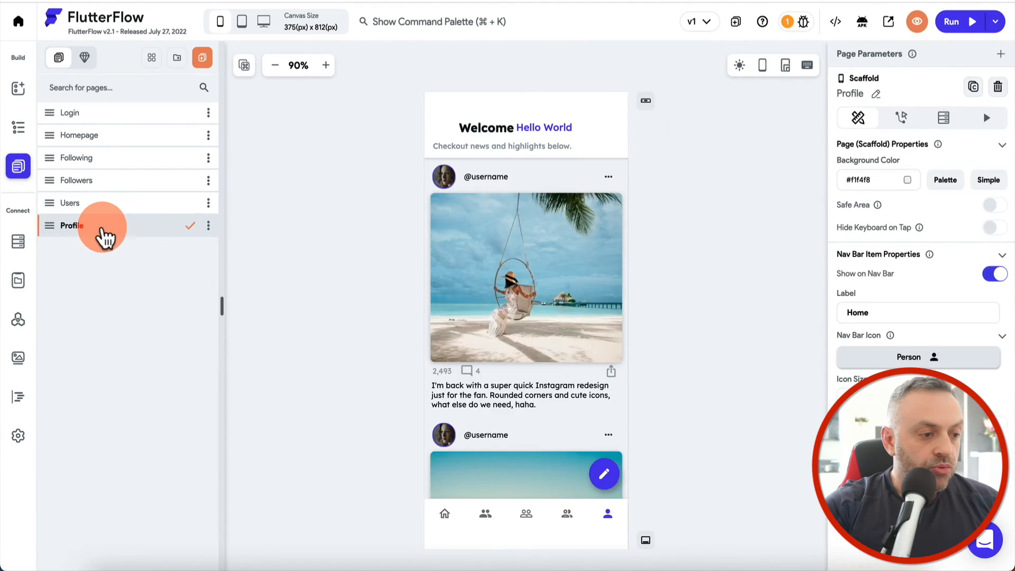
{"action": "left_click", "coordinate": [511, 229]}
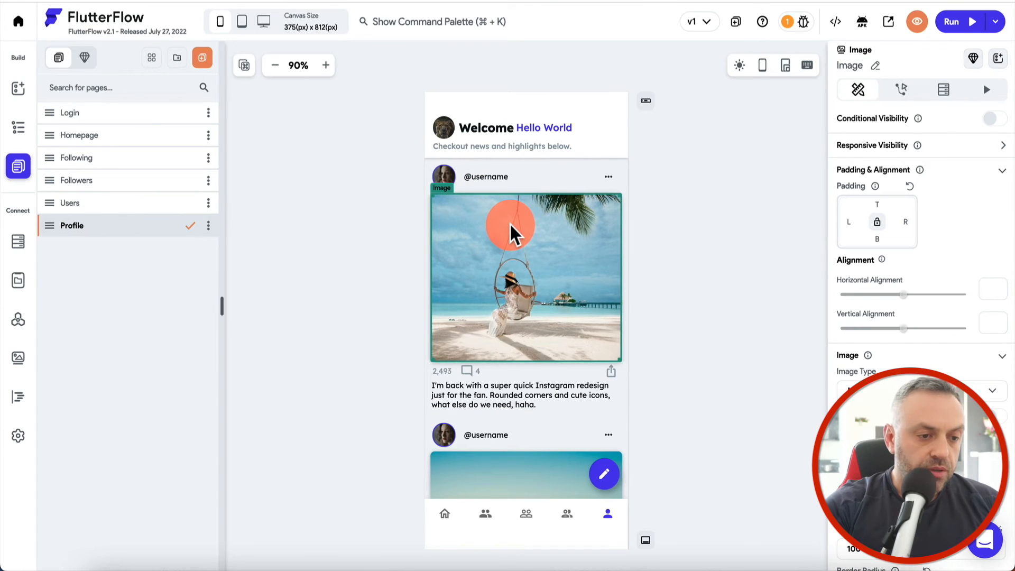
{"action": "key", "text": "BackSpace"}
Delete the second userPost container from the Profile page and the socialIcons row from the remaining post
{"action": "left_click", "coordinate": [20, 130]}
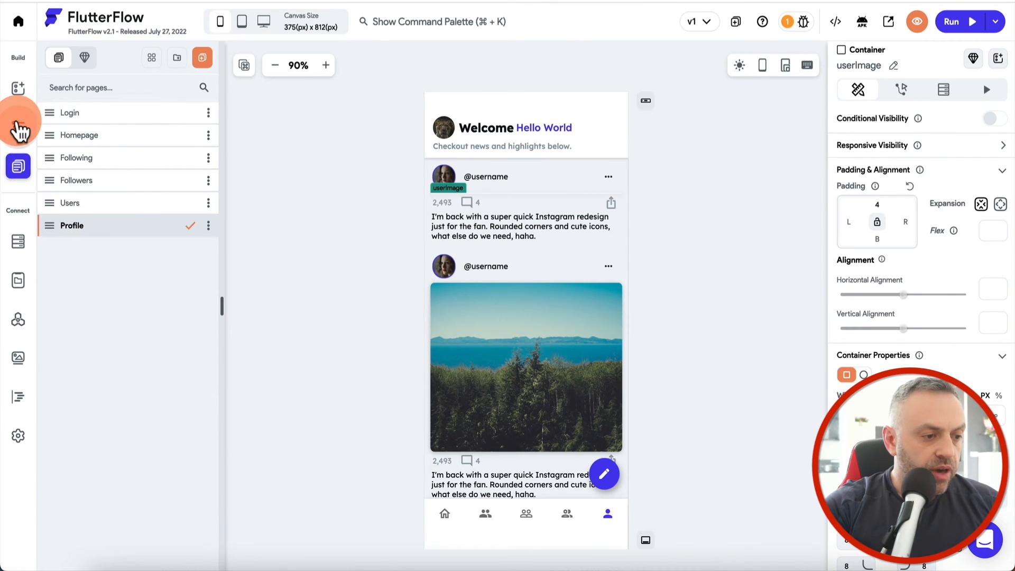
{"action": "scroll", "coordinate": [132, 455], "scroll_direction": "down", "scroll_amount": 5}
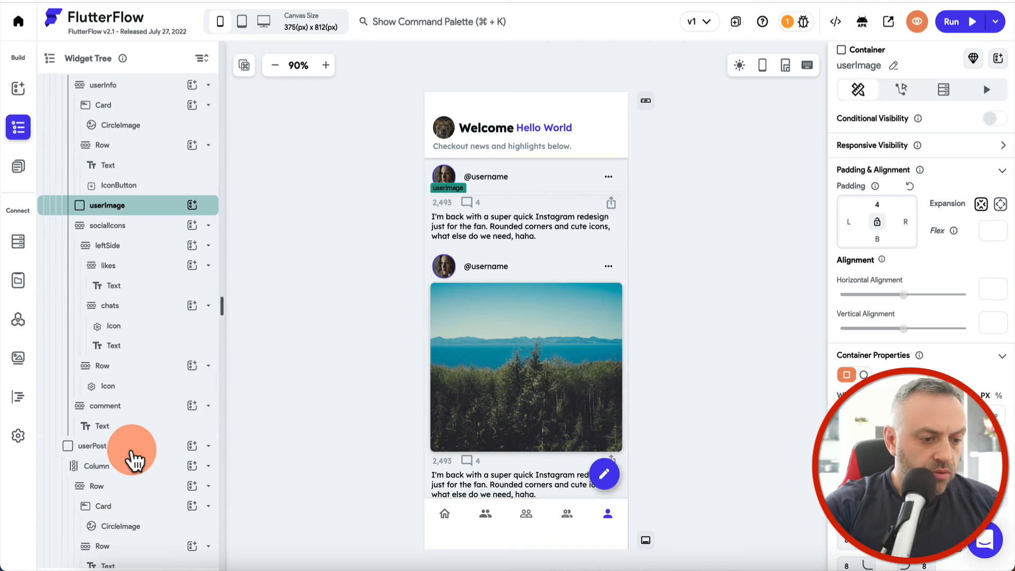
{"action": "left_click", "coordinate": [132, 449]}
{"action": "key", "text": "BackSpace"}
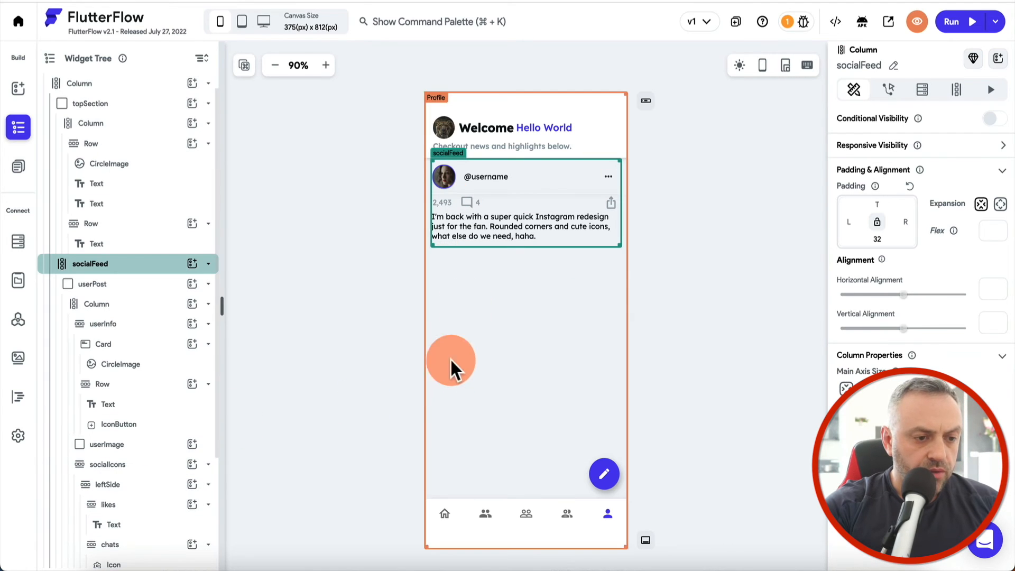
{"action": "left_click", "coordinate": [503, 202]}
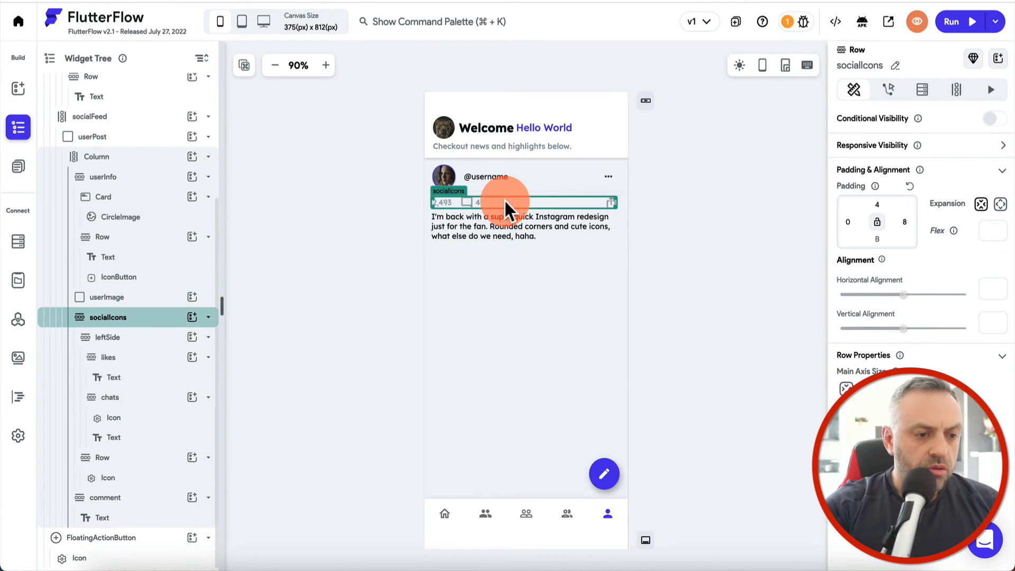
{"action": "key", "text": "BackSpace"}
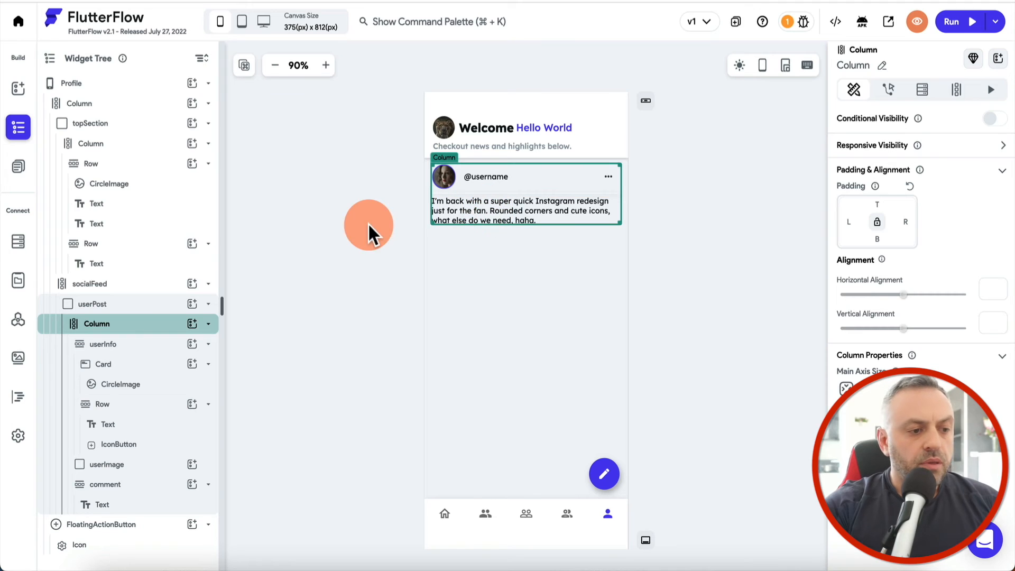
Add a collection query on tweets to the Profile page's socialFeed column
{"action": "left_click", "coordinate": [126, 288]}
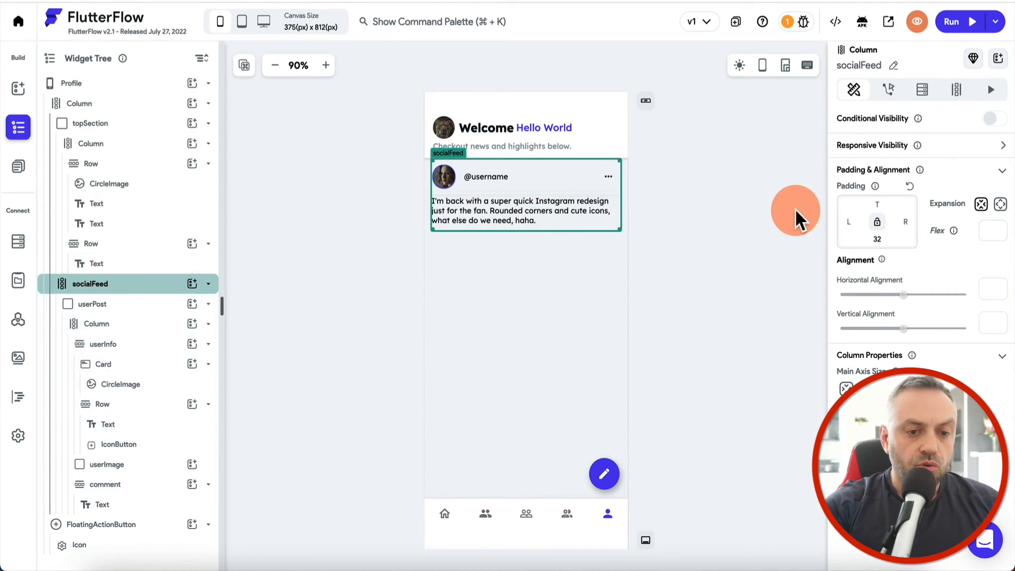
{"action": "left_click", "coordinate": [922, 90]}
{"action": "left_click", "coordinate": [902, 140]}
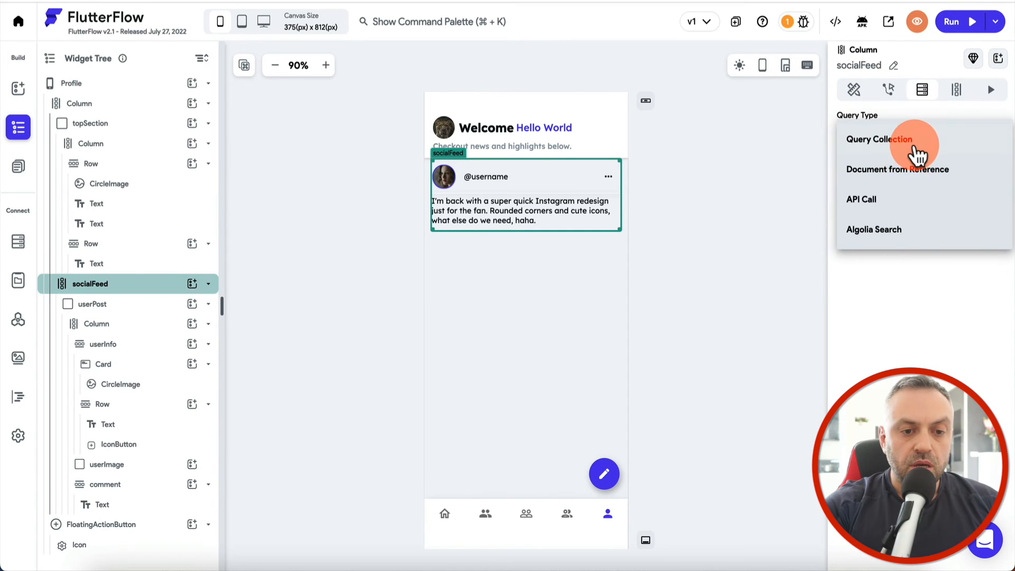
{"action": "left_click", "coordinate": [906, 140]}
{"action": "left_click", "coordinate": [919, 227]}
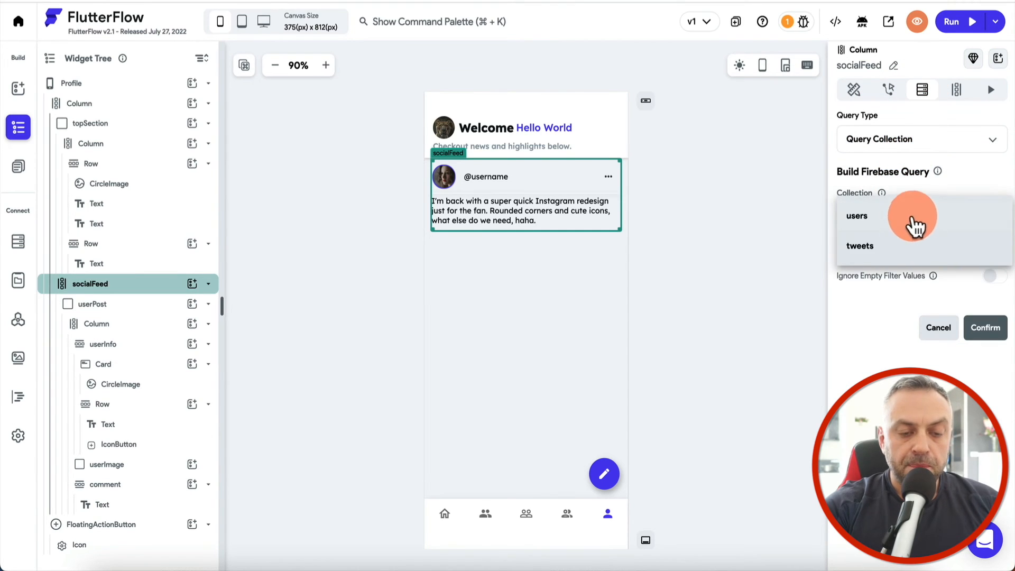
{"action": "left_click", "coordinate": [911, 242]}
{"action": "scroll", "coordinate": [906, 257], "scroll_direction": "down", "scroll_amount": 1}
{"action": "scroll", "coordinate": [906, 264], "scroll_direction": "up", "scroll_amount": 1}
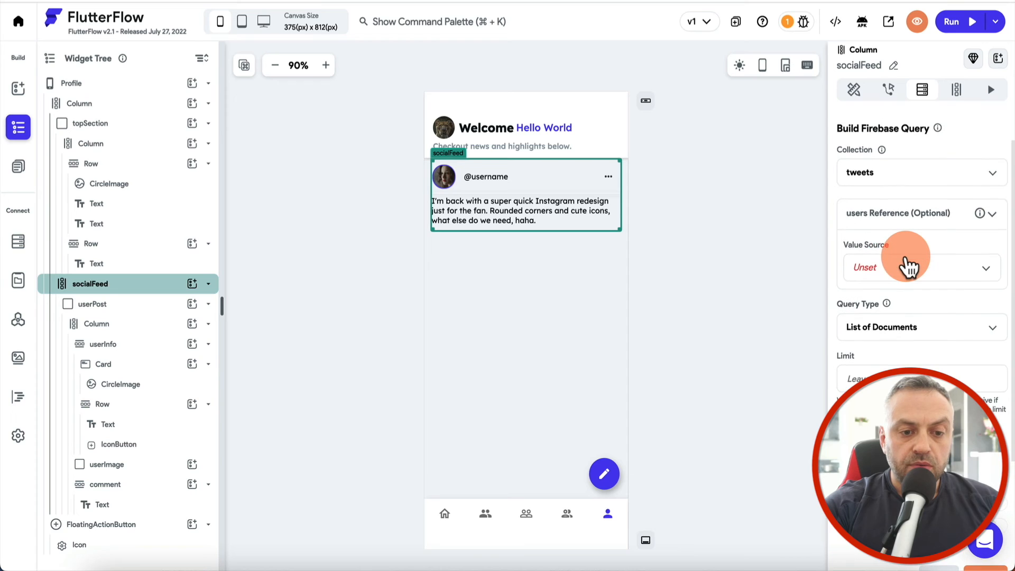
Set the query's users Reference from the authenticated user's User Record Reference, returning a list of documents, and create the backend query
{"action": "left_click", "coordinate": [879, 276]}
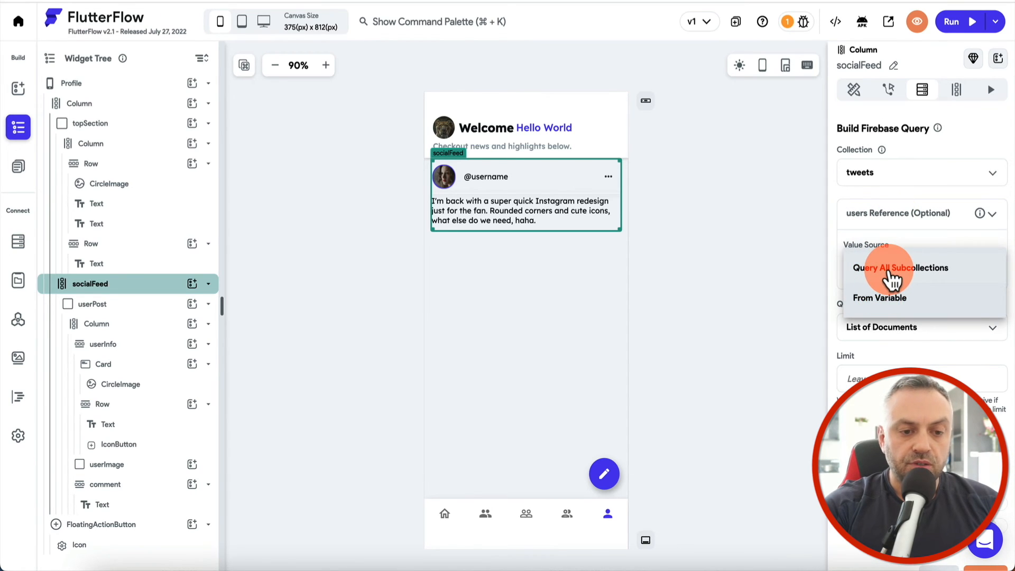
{"action": "left_click", "coordinate": [880, 299]}
{"action": "left_click", "coordinate": [873, 305]}
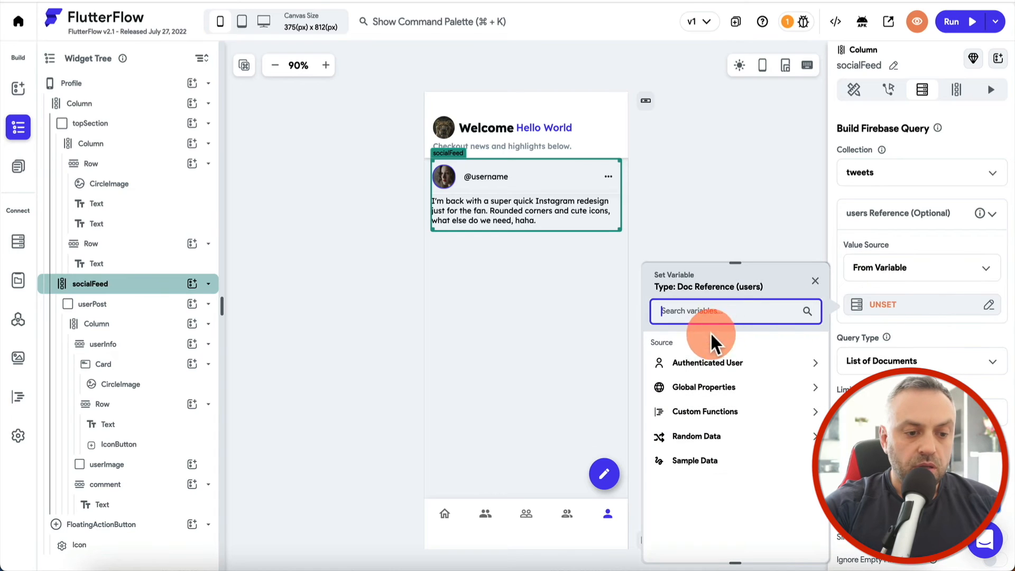
{"action": "left_click", "coordinate": [709, 364]}
{"action": "scroll", "coordinate": [714, 370], "scroll_direction": "down", "scroll_amount": 5}
{"action": "left_click", "coordinate": [737, 370]}
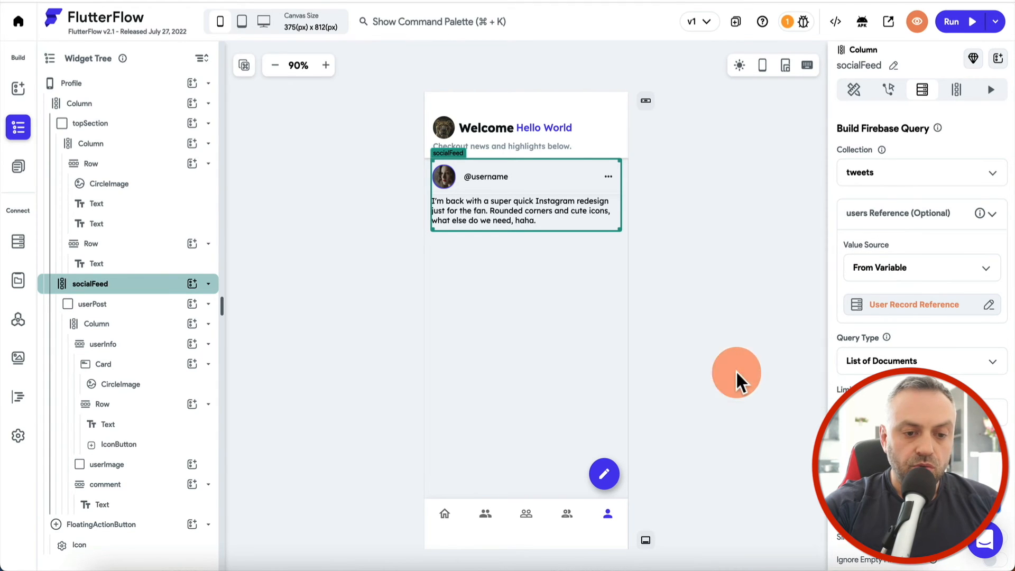
{"action": "scroll", "coordinate": [922, 265], "scroll_direction": "down", "scroll_amount": 4}
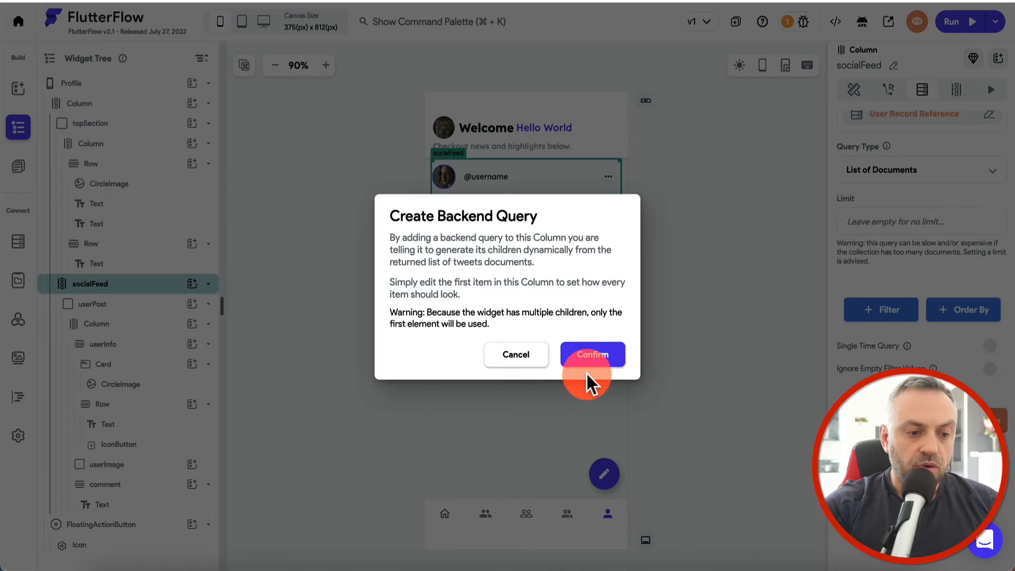
{"action": "left_click", "coordinate": [593, 355]}
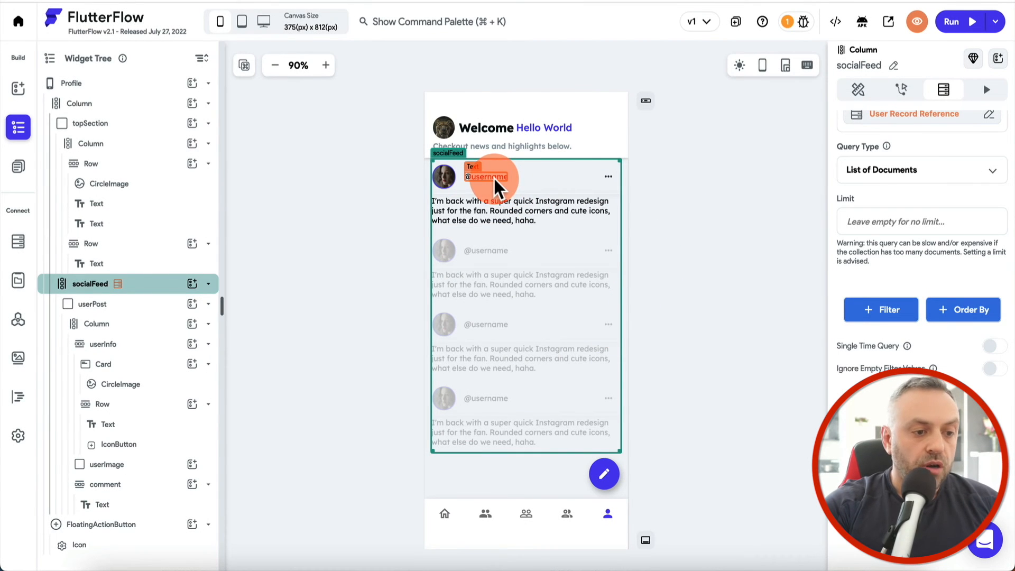
Bind the comment text in the first post to the tweets Document's name field
{"action": "left_click", "coordinate": [478, 206]}
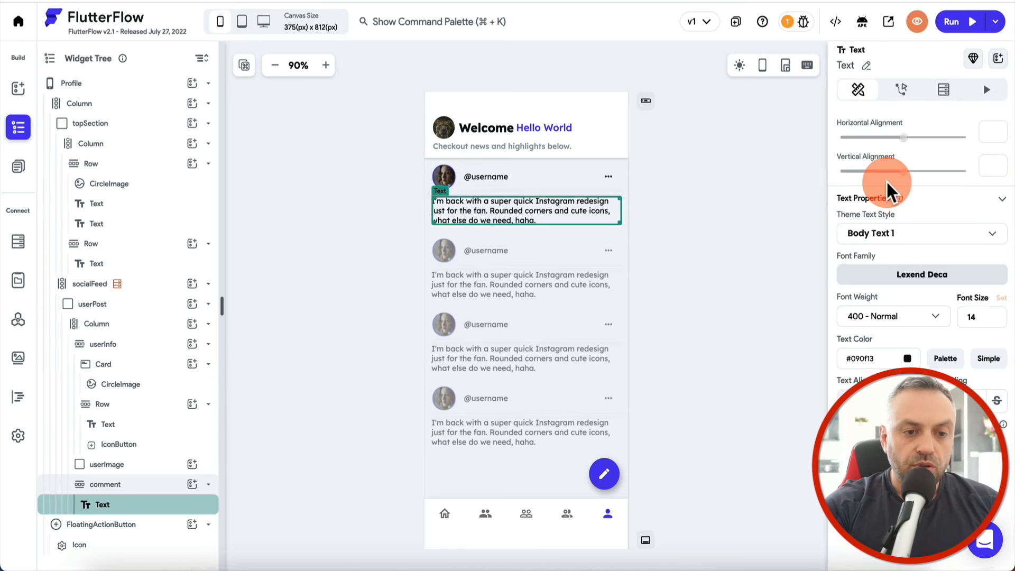
{"action": "left_click", "coordinate": [887, 113]}
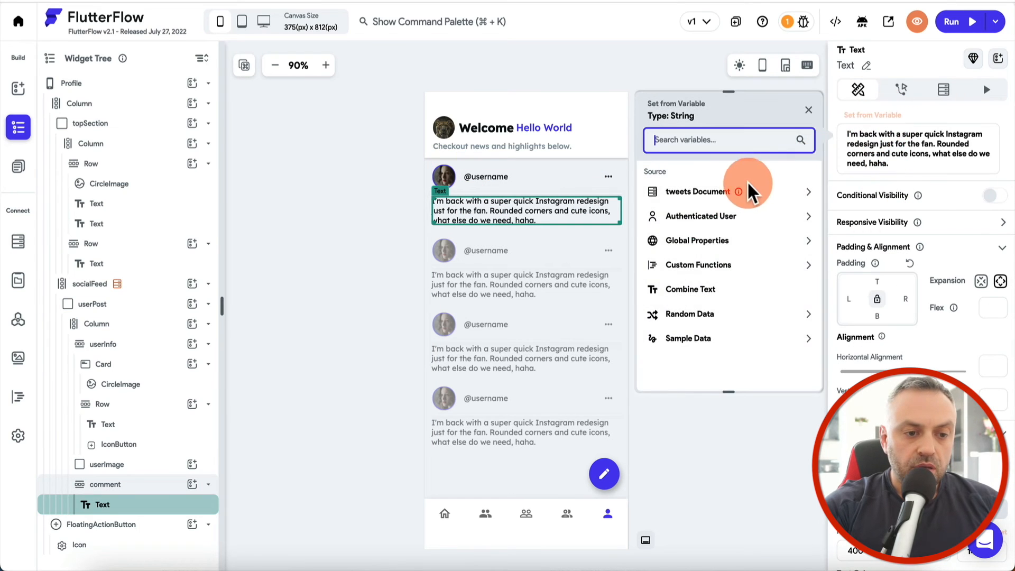
{"action": "left_click", "coordinate": [740, 190]}
{"action": "left_click", "coordinate": [682, 231]}
{"action": "left_click", "coordinate": [175, 299]}
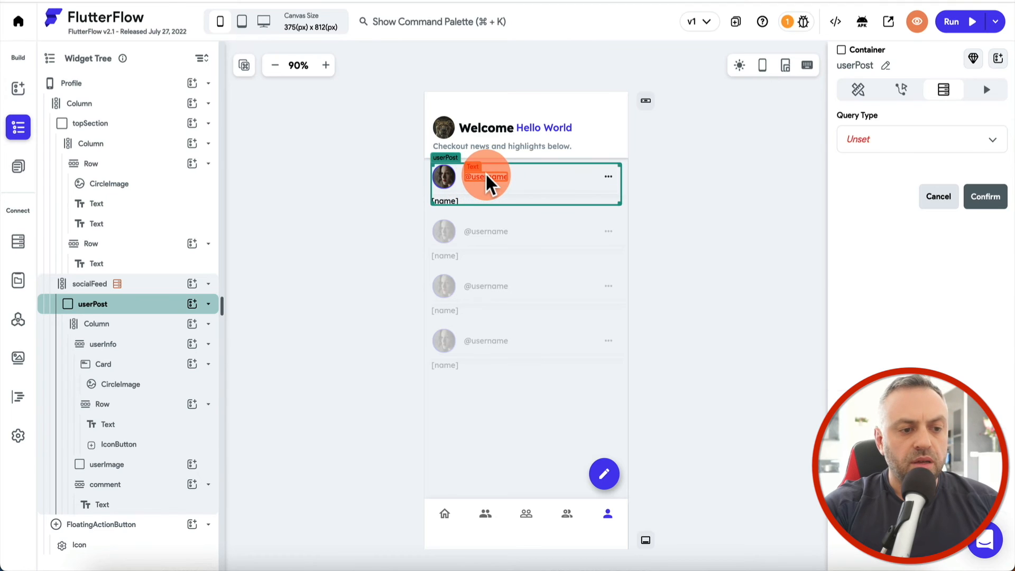
{"action": "left_click", "coordinate": [487, 174]}
{"action": "left_click", "coordinate": [874, 113]}
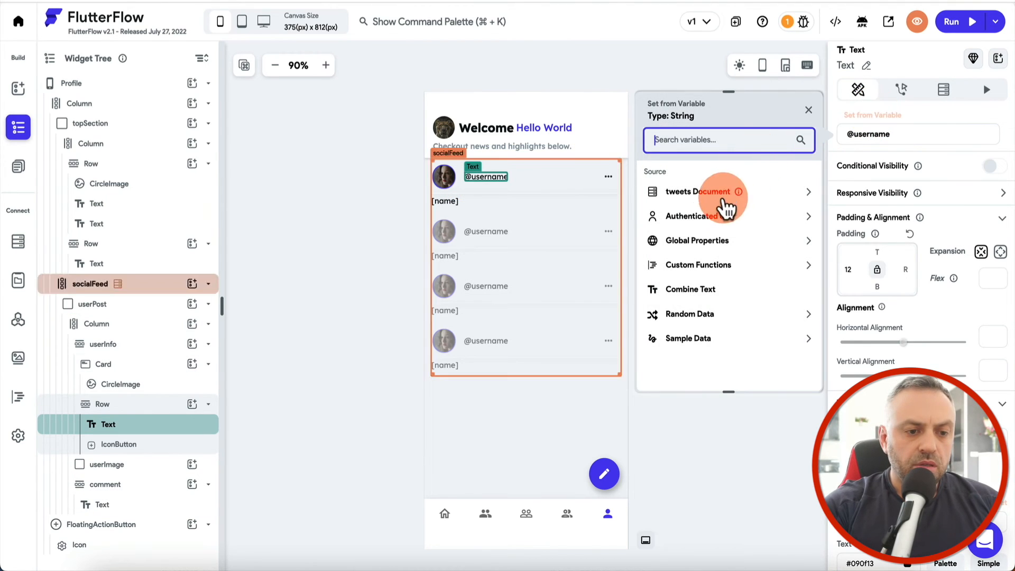
{"action": "left_click", "coordinate": [706, 217]}
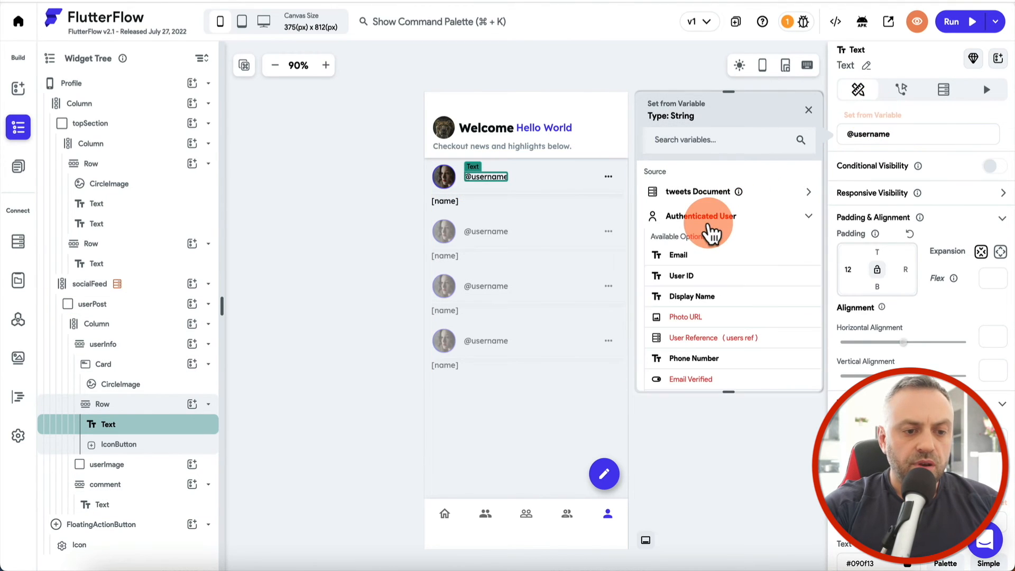
{"action": "left_click", "coordinate": [710, 257]}
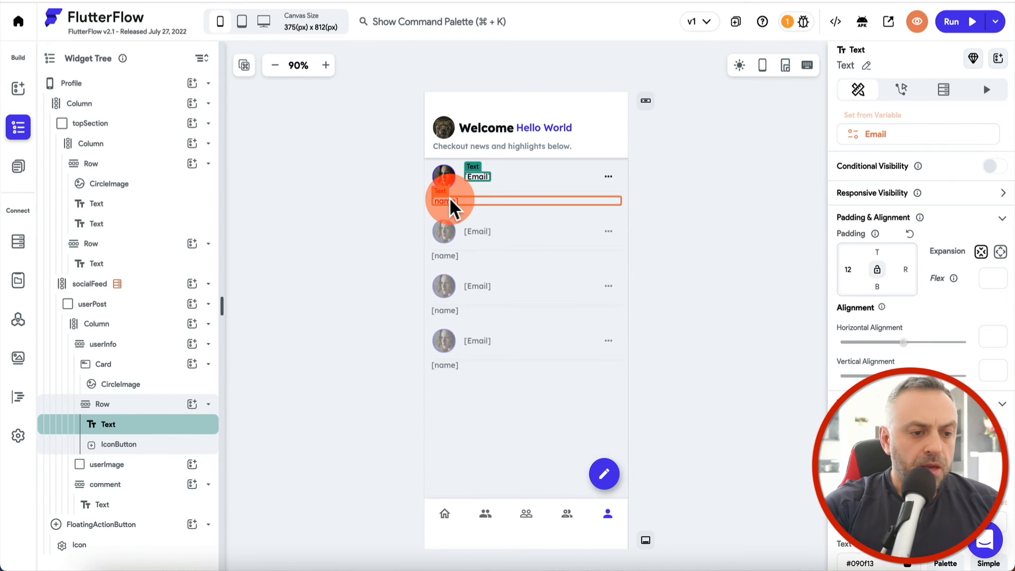
{"action": "left_click", "coordinate": [443, 174]}
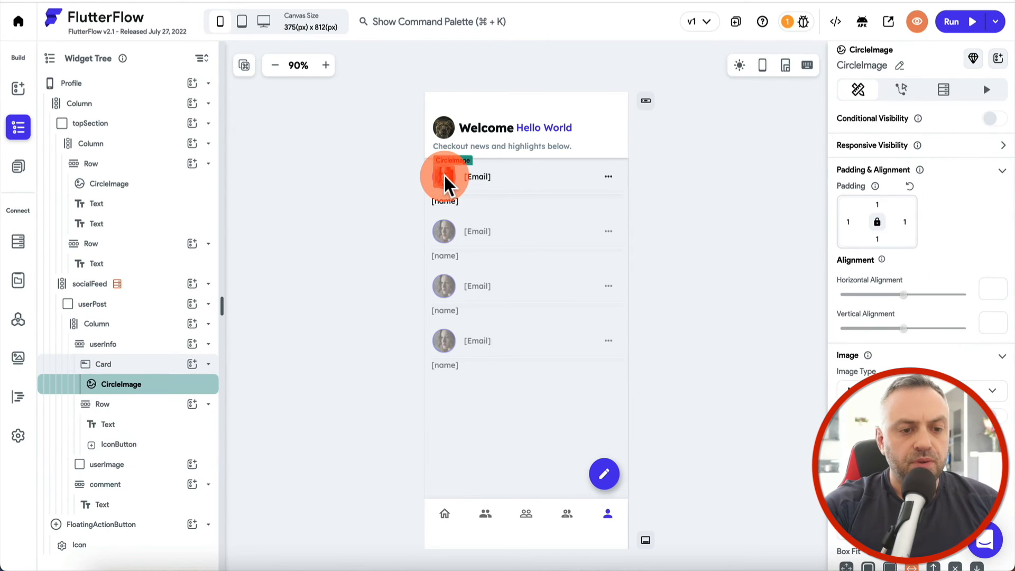
{"action": "left_click", "coordinate": [744, 176]}
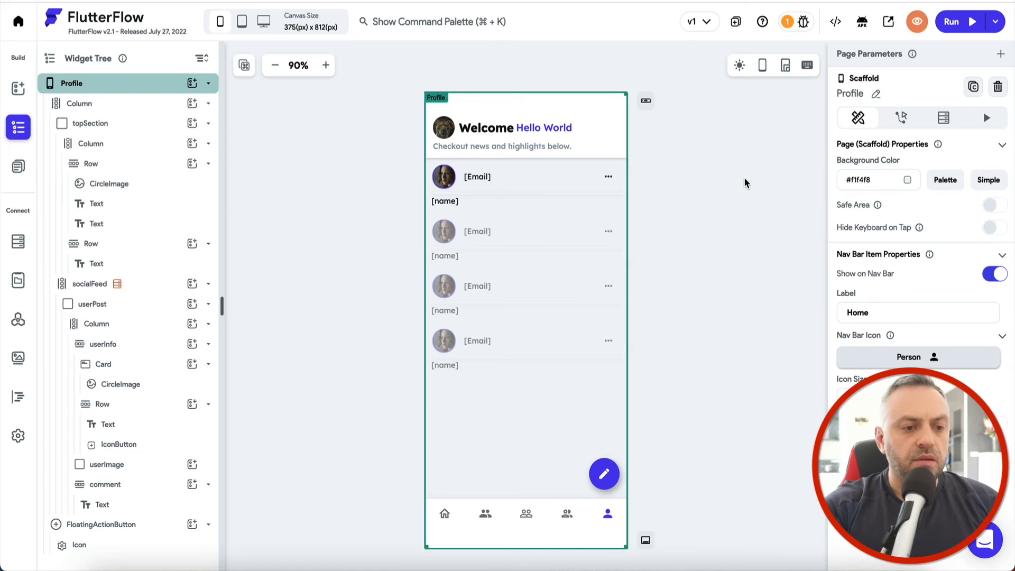
Run the app and check its People I Follow, My Followers, Users and Profile pages
{"action": "left_click", "coordinate": [957, 21]}
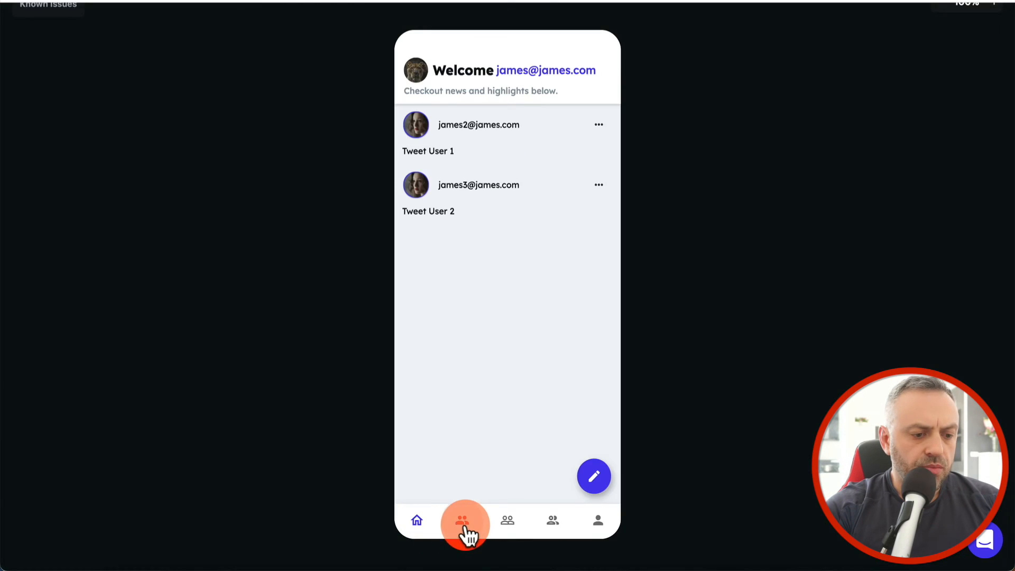
{"action": "left_click", "coordinate": [464, 532]}
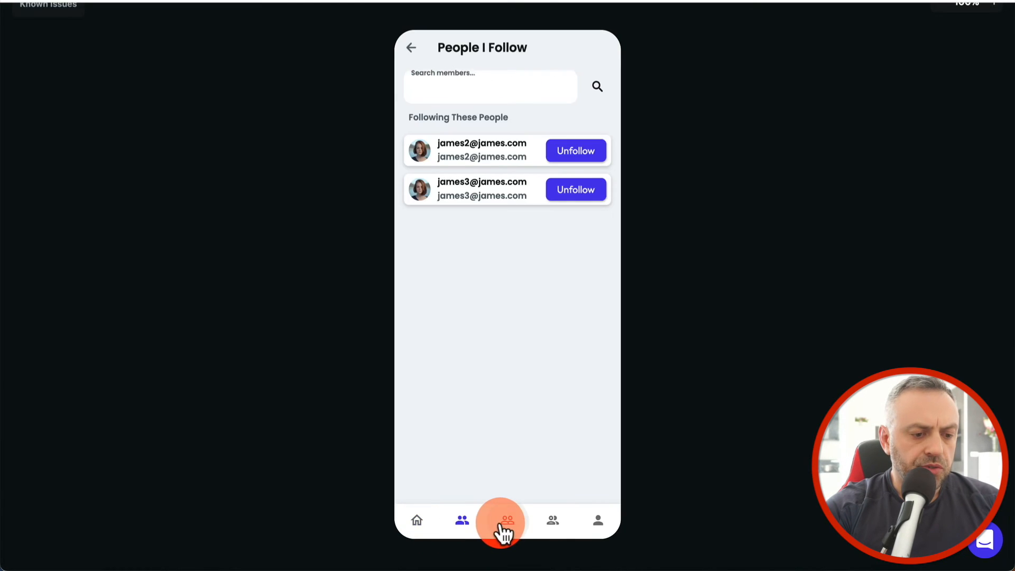
{"action": "left_click", "coordinate": [504, 531]}
{"action": "left_click", "coordinate": [553, 528]}
{"action": "left_click", "coordinate": [593, 528]}
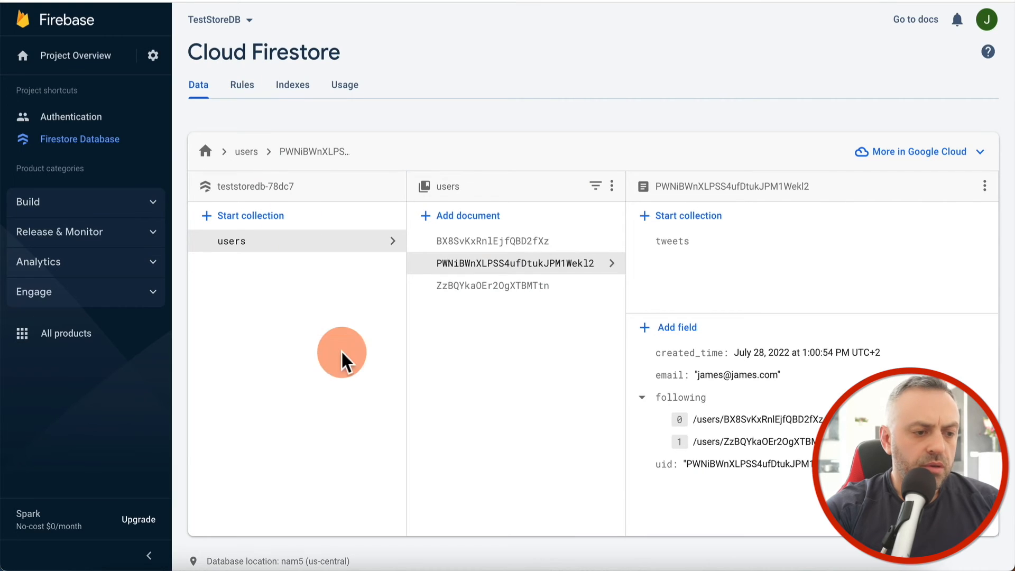
Switch to Firebase and add an auto-ID document to the user's tweets subcollection with the string field name set to "My Second Tweet"
{"action": "left_click", "coordinate": [658, 236]}
{"action": "left_click", "coordinate": [476, 223]}
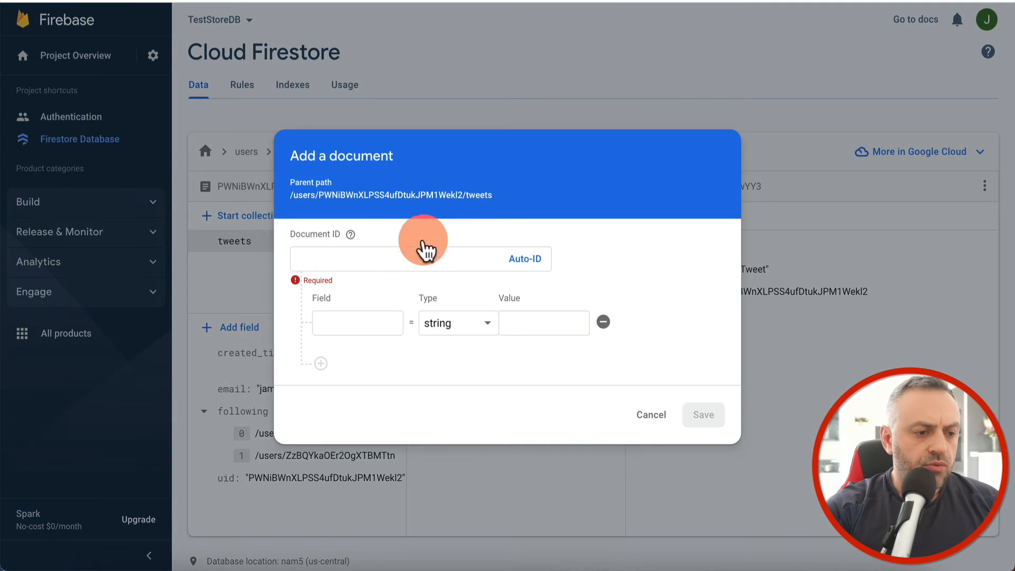
{"action": "left_click", "coordinate": [531, 260]}
{"action": "left_click", "coordinate": [375, 323]}
{"action": "type", "text": "nmame"}
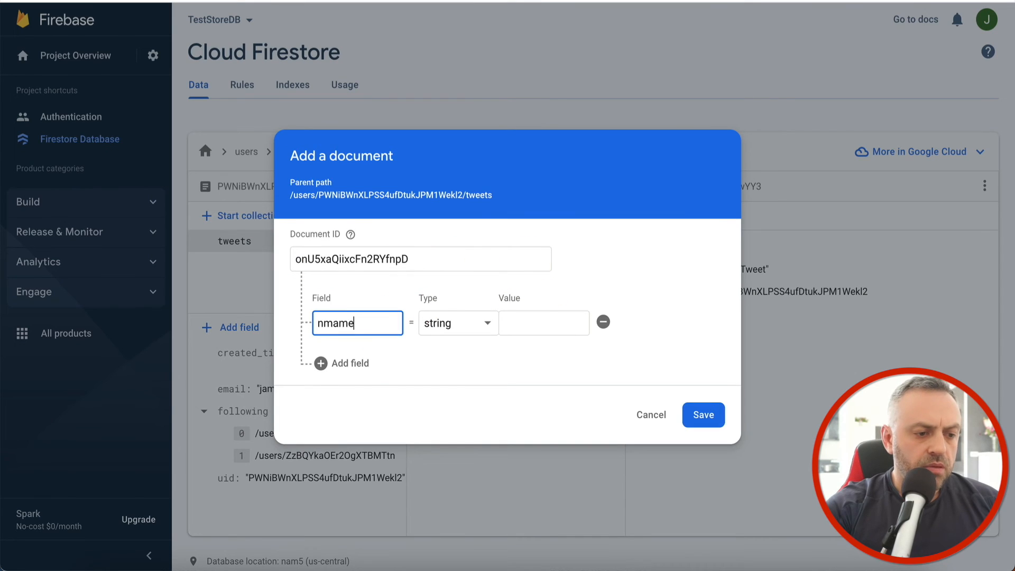
{"action": "type", "text": "me"}
{"action": "key", "text": "Tab"}
{"action": "key", "text": "Tab"}
{"action": "type", "text": "My Secon"}
{"action": "type", "text": "d Twe"}
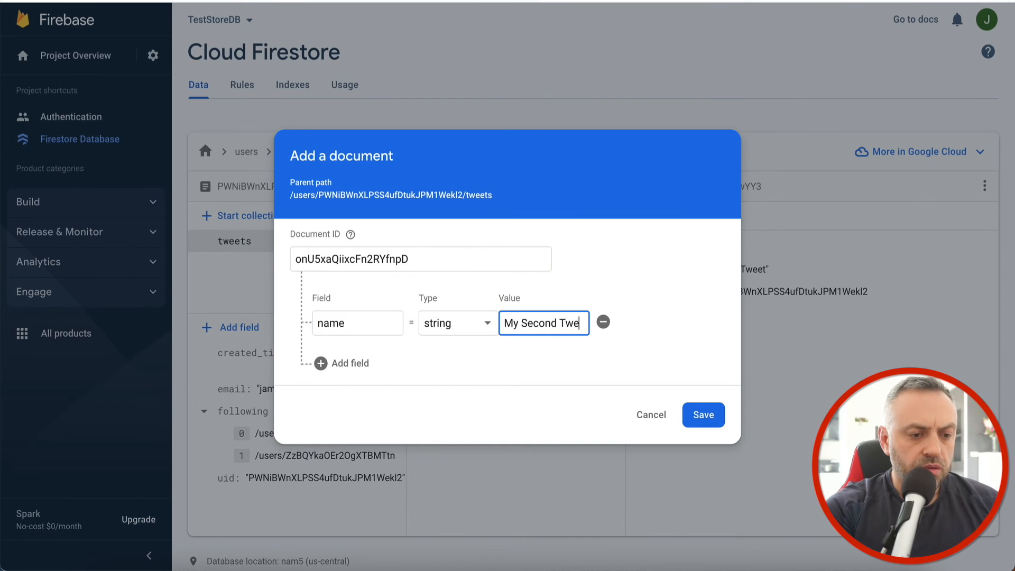
{"action": "type", "text": "et"}
{"action": "left_click", "coordinate": [345, 363]}
{"action": "left_click", "coordinate": [374, 356]}
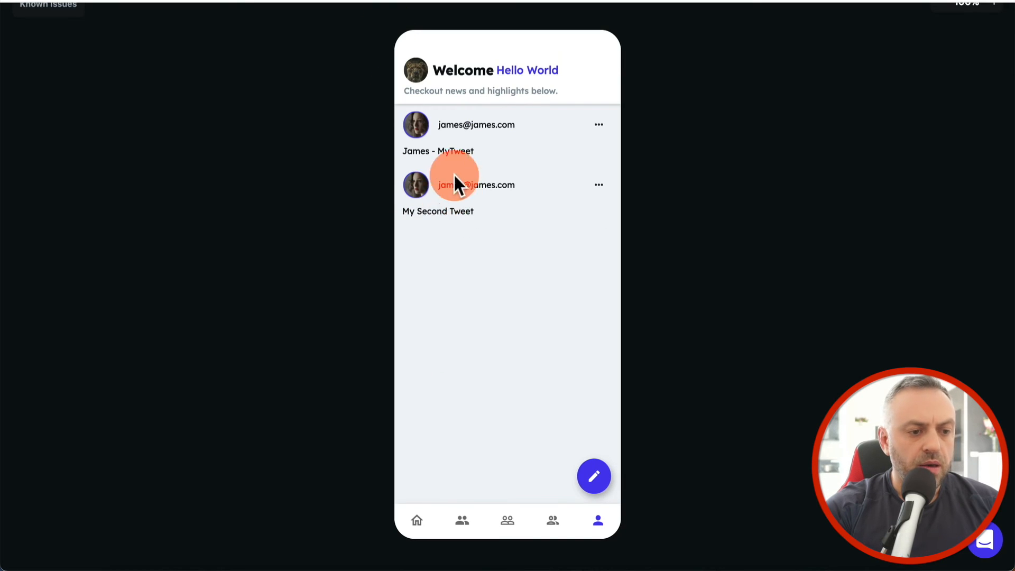
In the running app, unfollow the first person on the People I Follow page and check the Home feed
{"action": "left_click", "coordinate": [333, 1]}
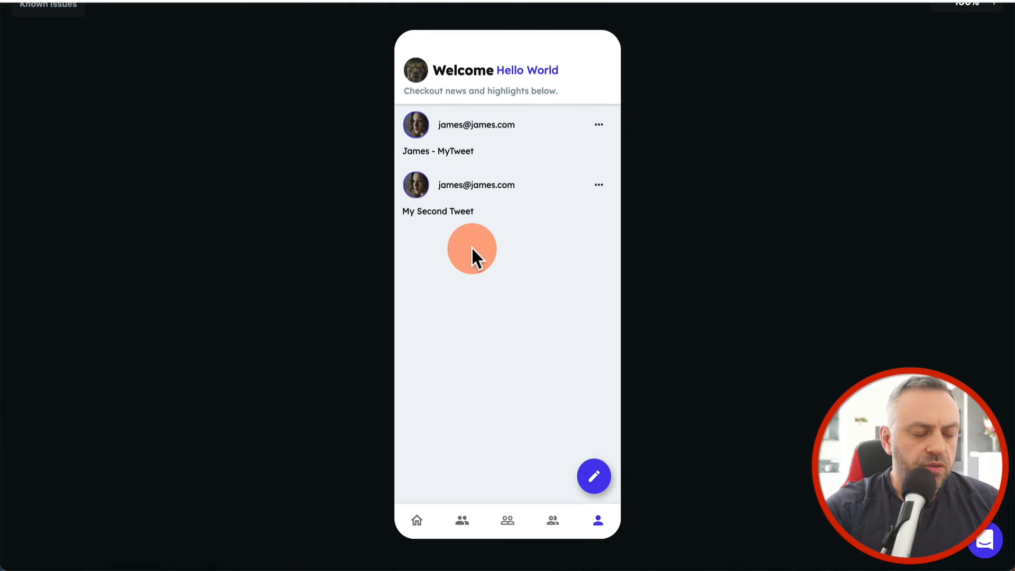
{"action": "left_click", "coordinate": [423, 521]}
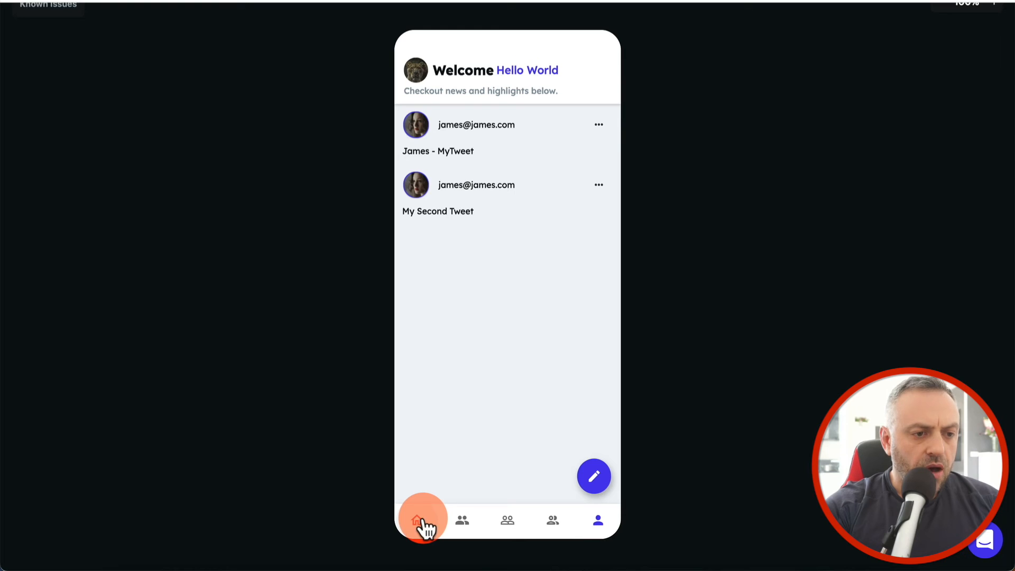
{"action": "left_click", "coordinate": [478, 127]}
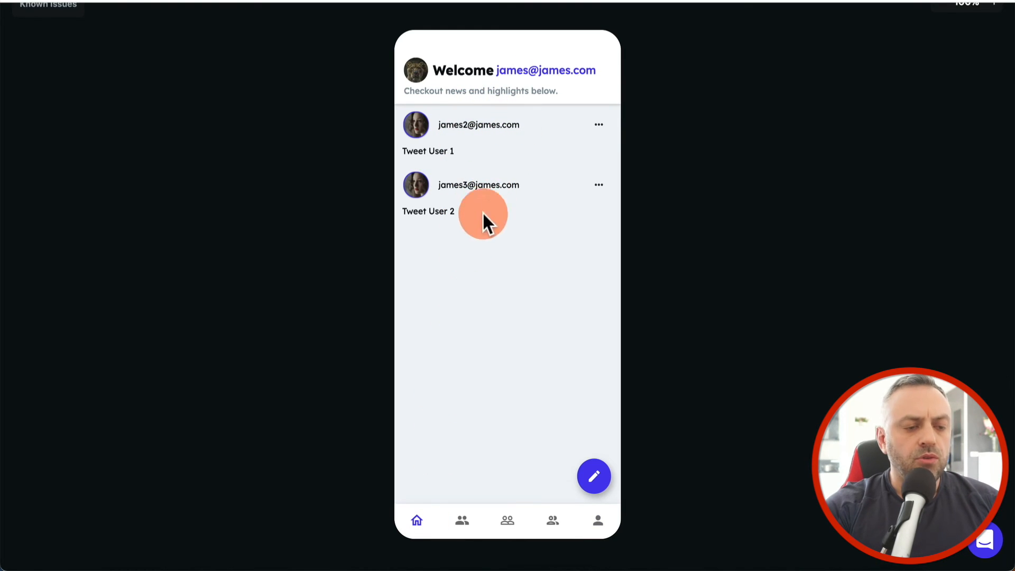
{"action": "left_click", "coordinate": [468, 527]}
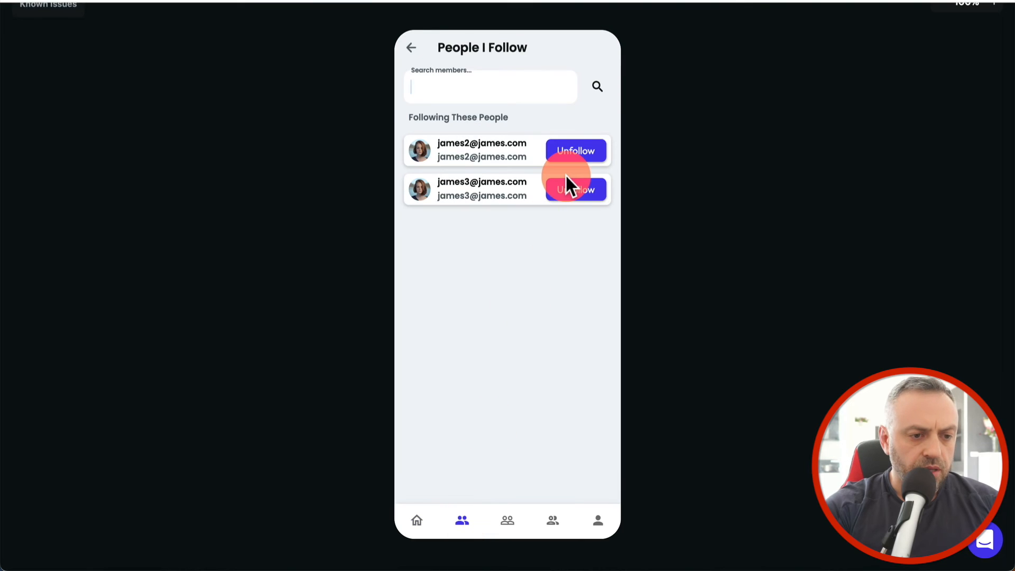
{"action": "left_click", "coordinate": [586, 157]}
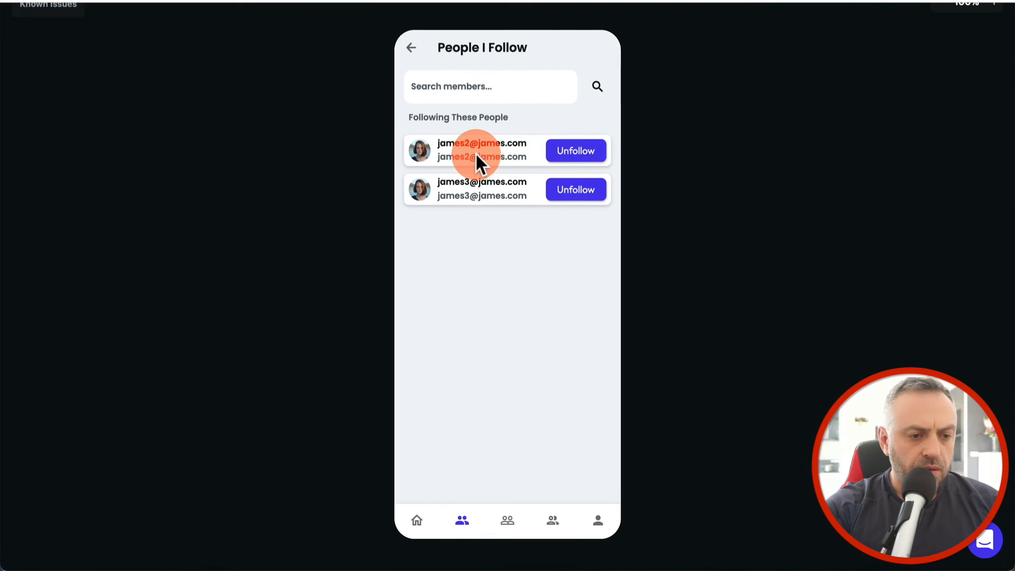
{"action": "left_click", "coordinate": [419, 529]}
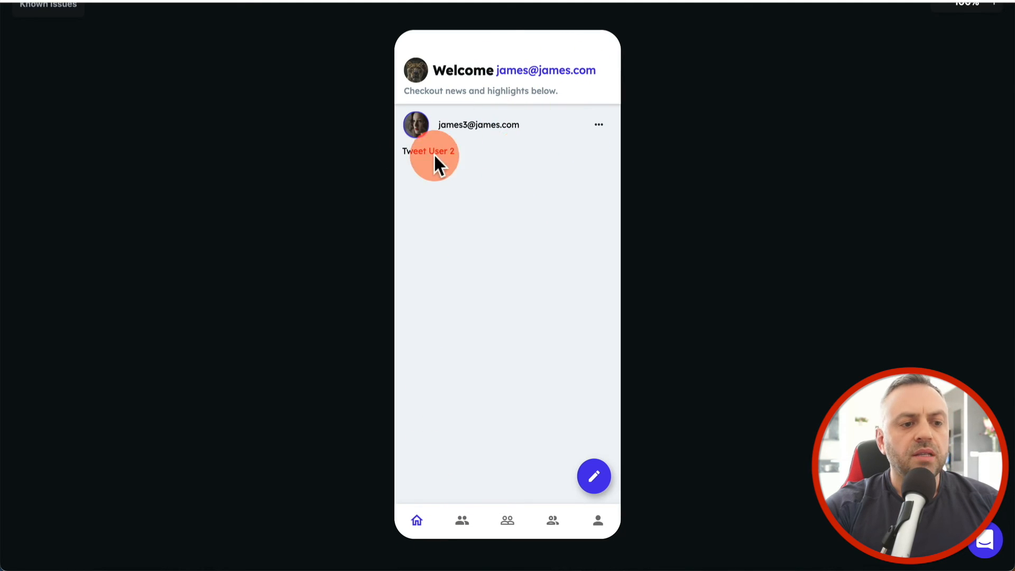
Follow the listed person back from the My Followers page, and check the Home feed and People I Follow page
{"action": "left_click", "coordinate": [508, 524]}
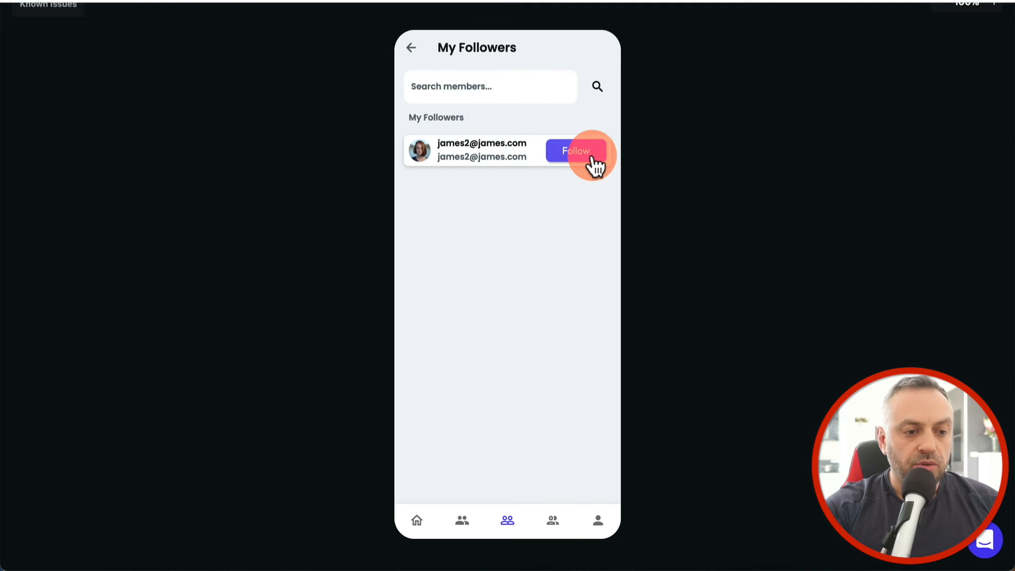
{"action": "left_click", "coordinate": [423, 524]}
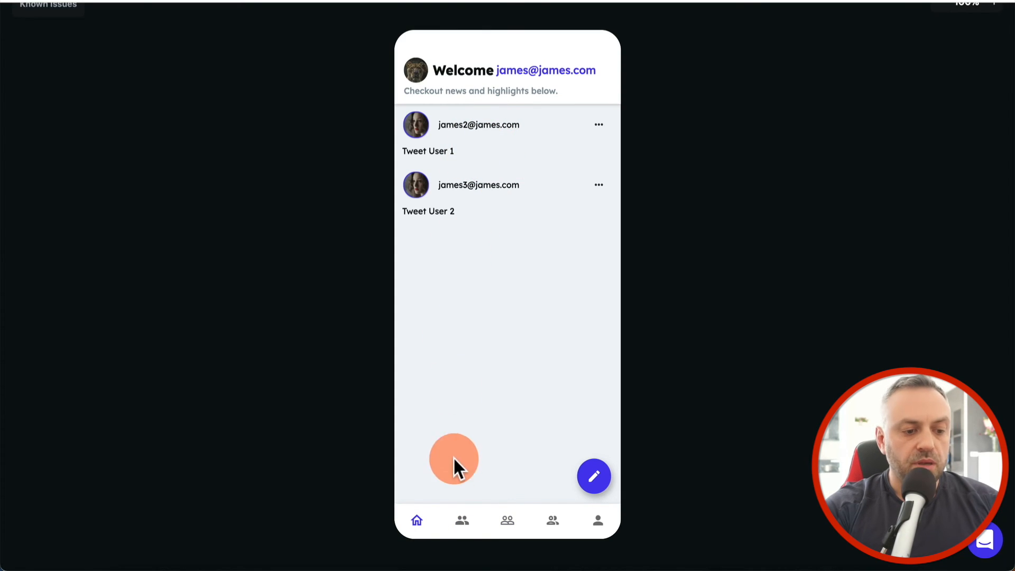
{"action": "left_click", "coordinate": [461, 527]}
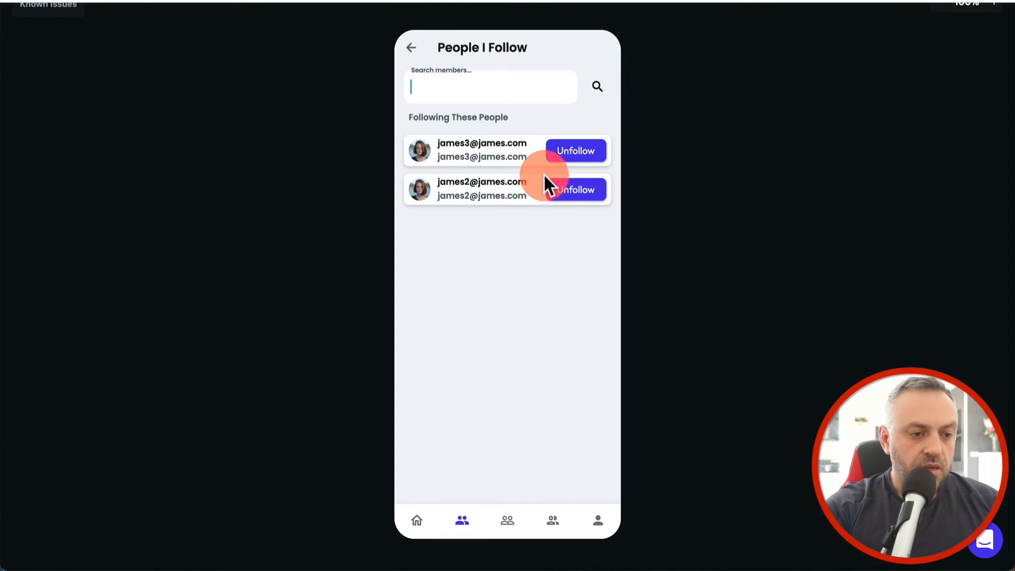
Look over the My Followers, Users and Profile pages in the running app
{"action": "left_click", "coordinate": [508, 522]}
{"action": "left_click", "coordinate": [554, 523]}
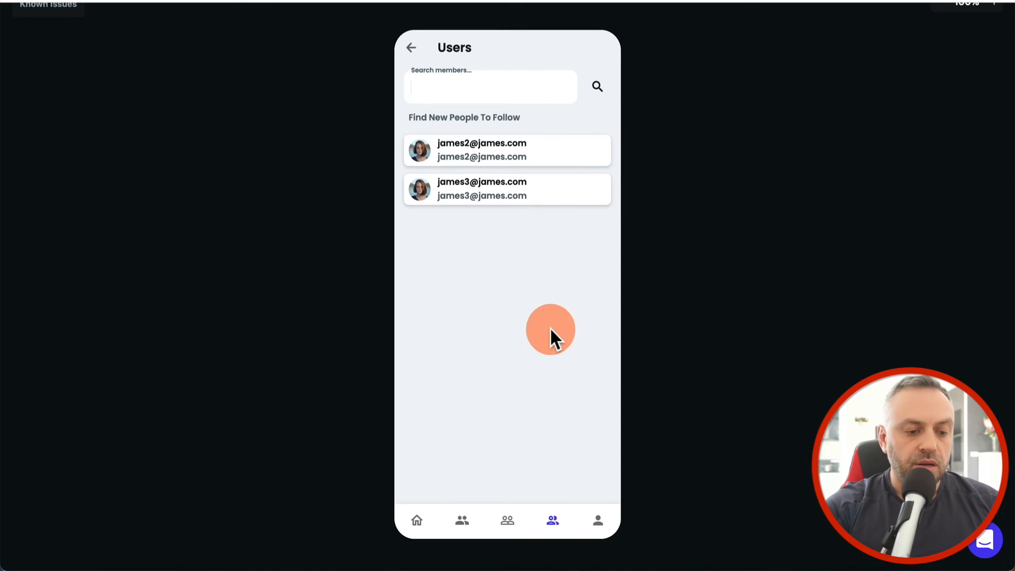
{"action": "left_click", "coordinate": [598, 520]}
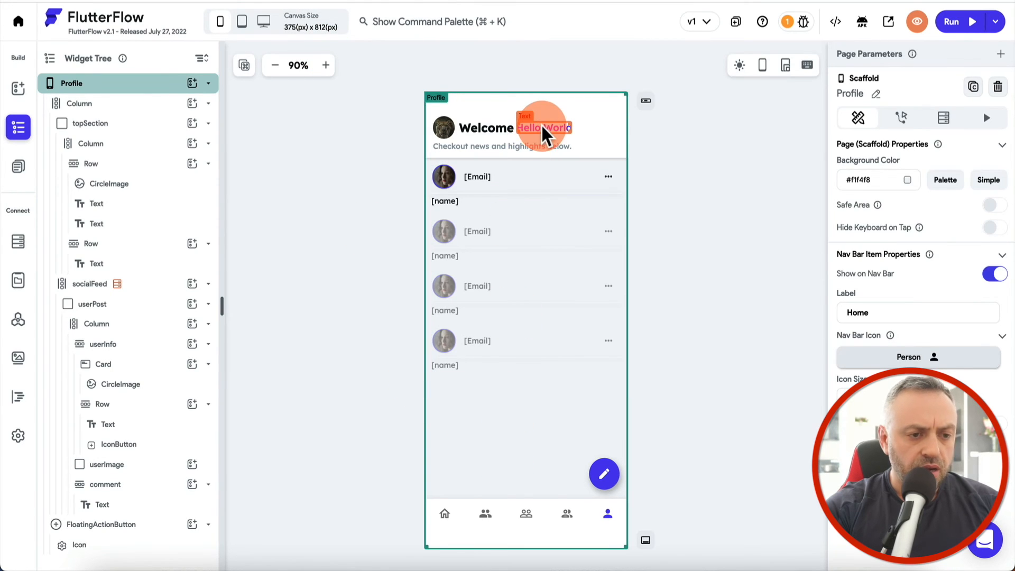
Bind the Profile header's Hello World text to the authenticated user's Email, and check the Profile page in the running app
{"action": "left_click", "coordinate": [544, 129]}
{"action": "left_click", "coordinate": [874, 113]}
{"action": "left_click", "coordinate": [751, 191]}
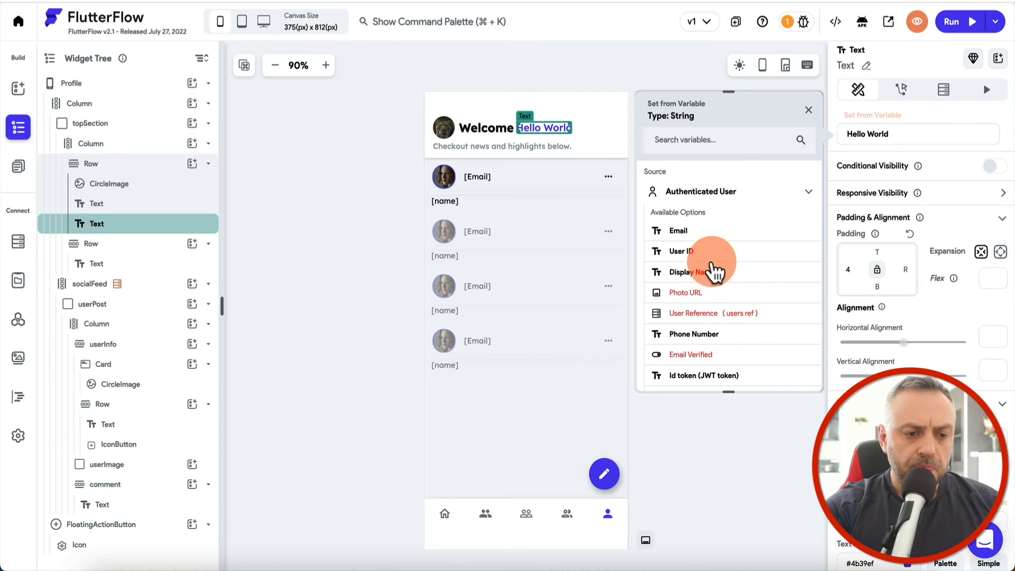
{"action": "left_click", "coordinate": [715, 233]}
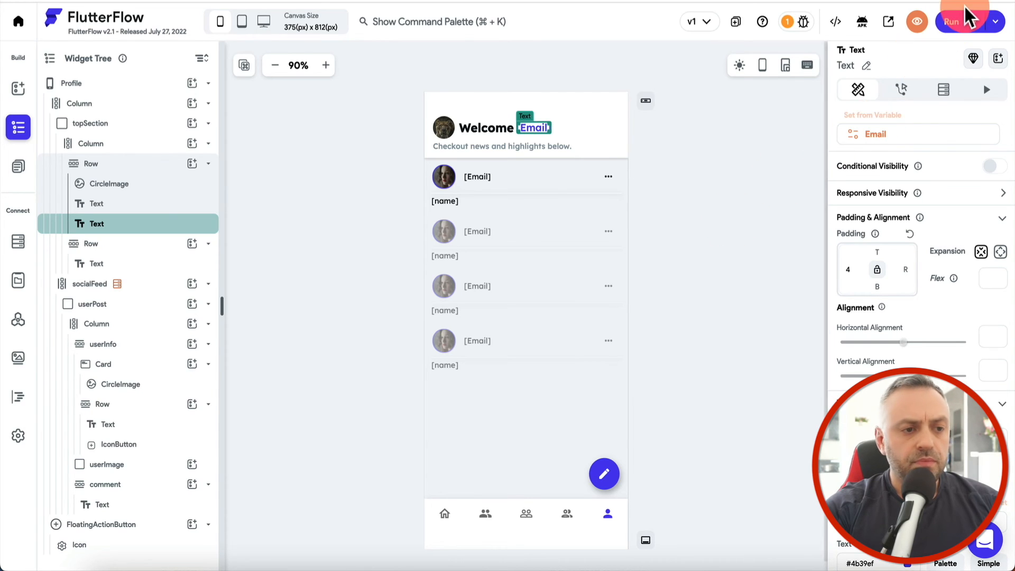
{"action": "left_click", "coordinate": [966, 27]}
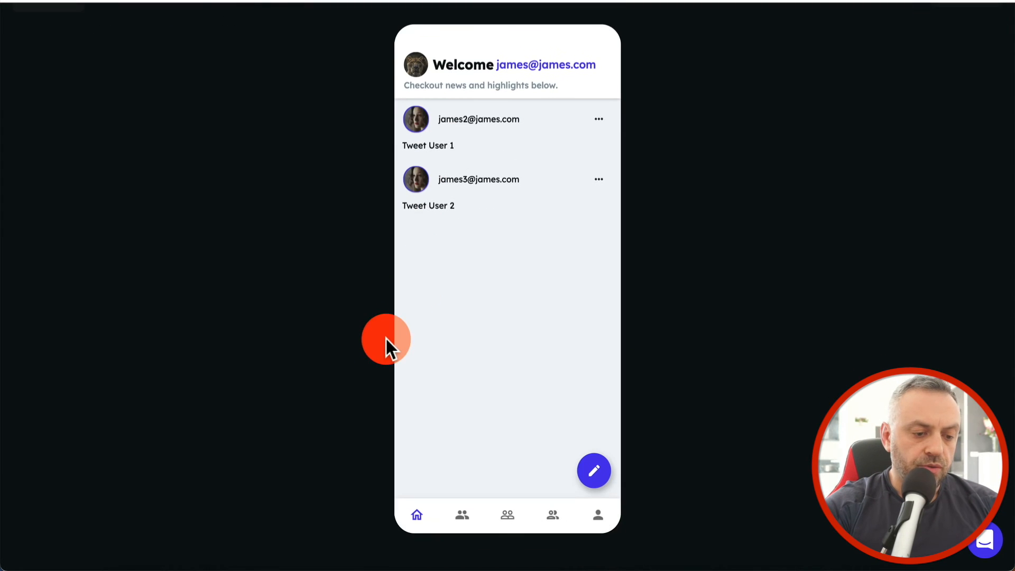
{"action": "left_click", "coordinate": [613, 519]}
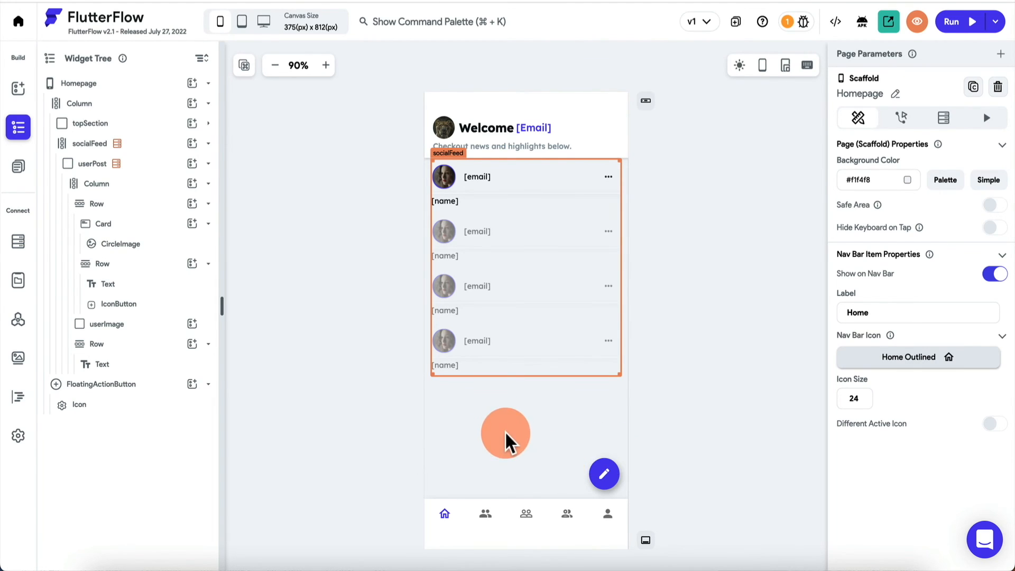
Add a Row at the end of the Homepage's main Column
{"action": "left_click", "coordinate": [104, 106]}
{"action": "left_click", "coordinate": [191, 103]}
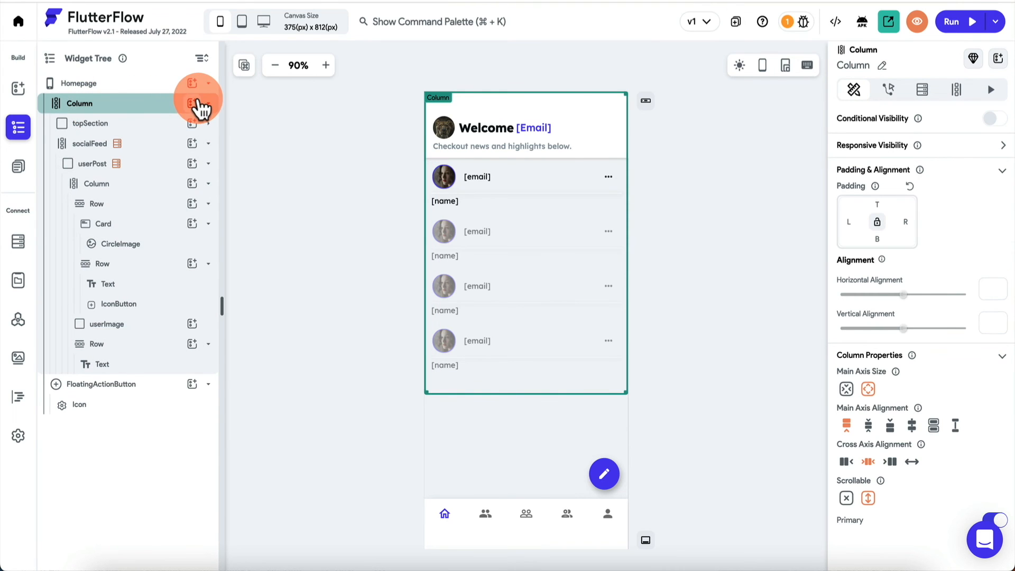
{"action": "type", "text": "row"}
{"action": "left_click", "coordinate": [256, 183]}
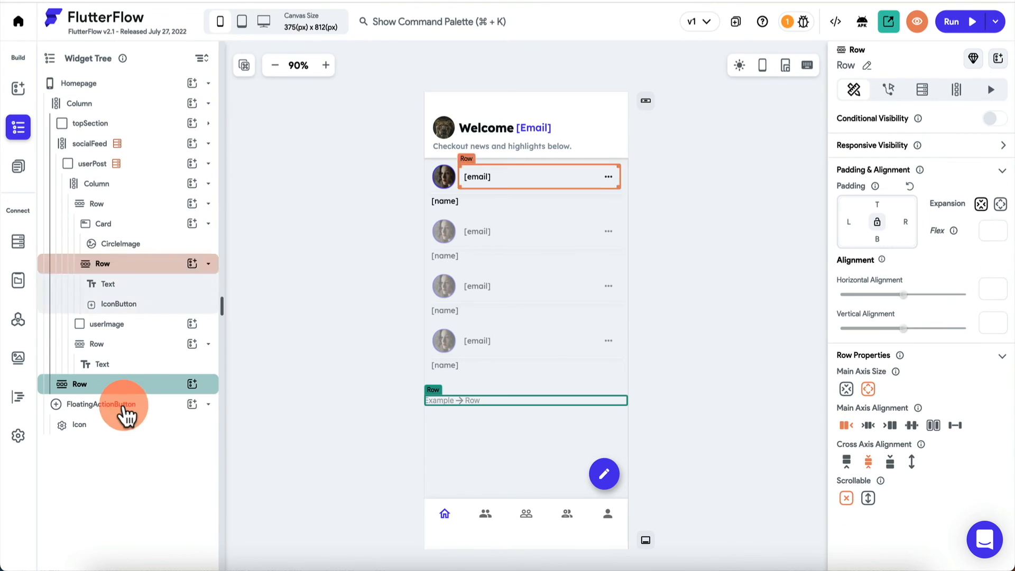
Add a TextField and a Button inside the new Row below the social feed
{"action": "left_click", "coordinate": [192, 384]}
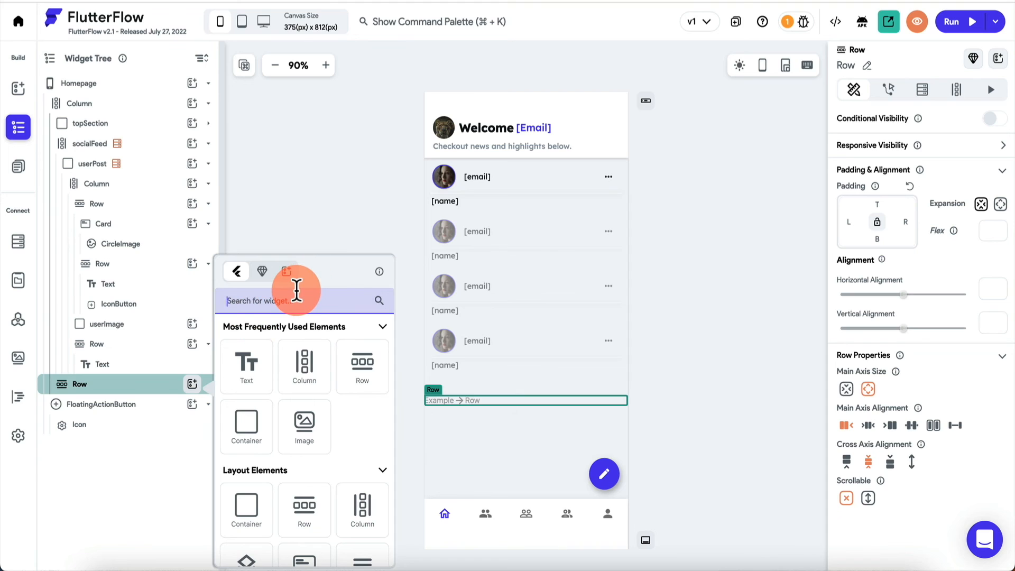
{"action": "type", "text": "in"}
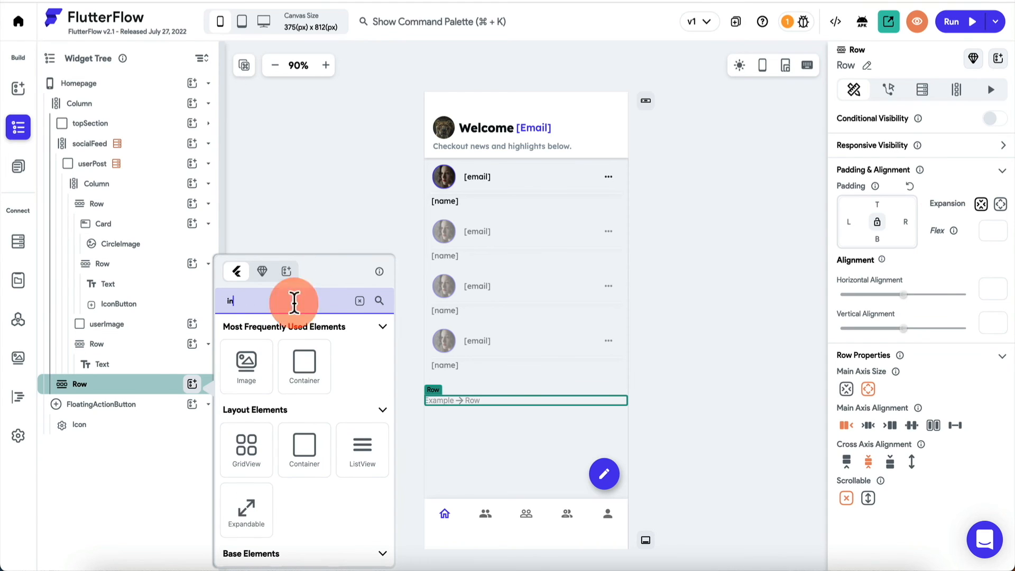
{"action": "scroll", "coordinate": [256, 453], "scroll_direction": "down", "scroll_amount": 5}
{"action": "left_click", "coordinate": [256, 453]}
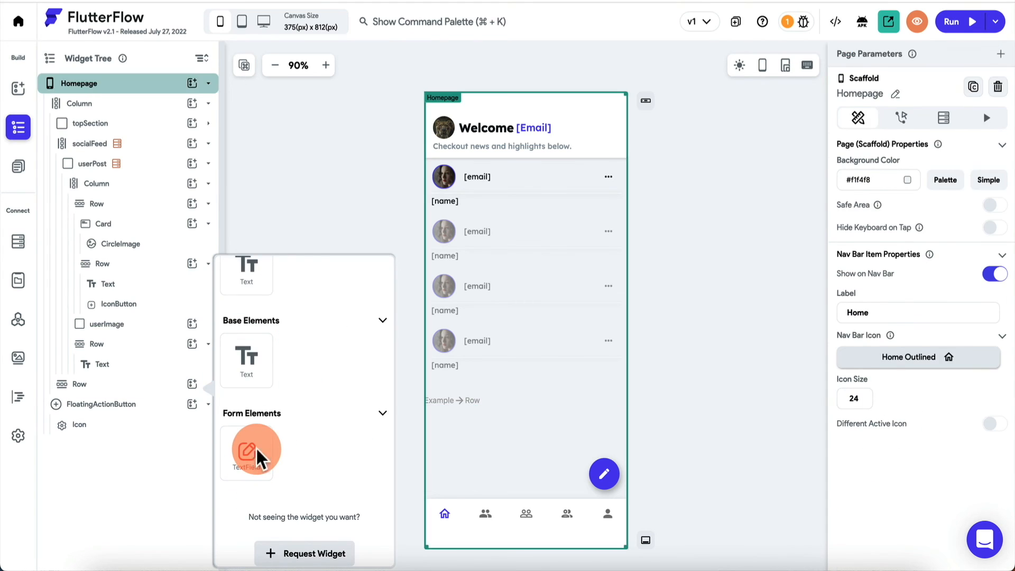
{"action": "left_click", "coordinate": [192, 384]}
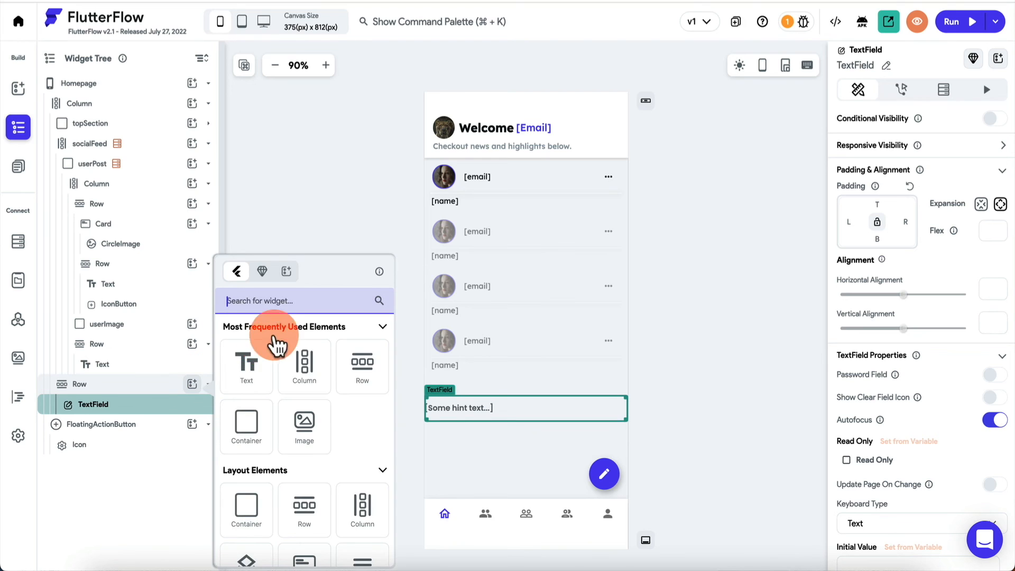
{"action": "type", "text": "but"}
{"action": "left_click", "coordinate": [258, 404]}
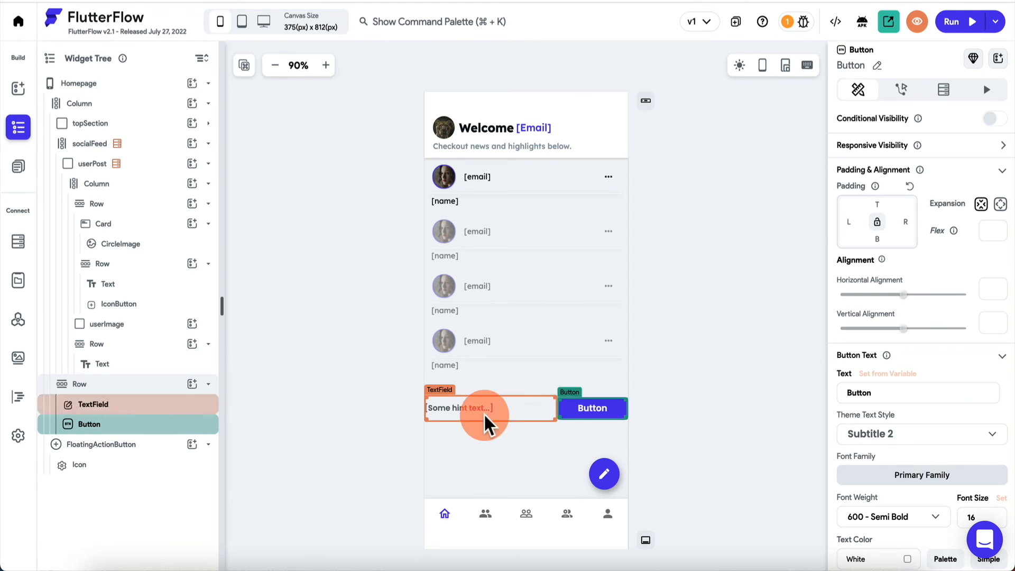
Set the new button's width to 100 and its text to TWEET
{"action": "scroll", "coordinate": [862, 364], "scroll_direction": "down", "scroll_amount": 5}
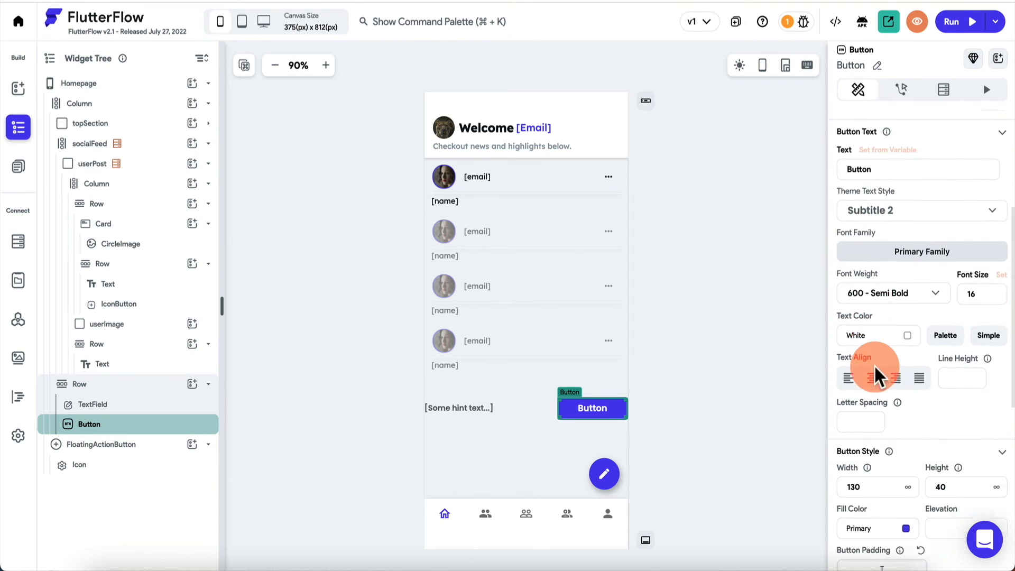
{"action": "double_click", "coordinate": [877, 457]}
{"action": "type", "text": "100"}
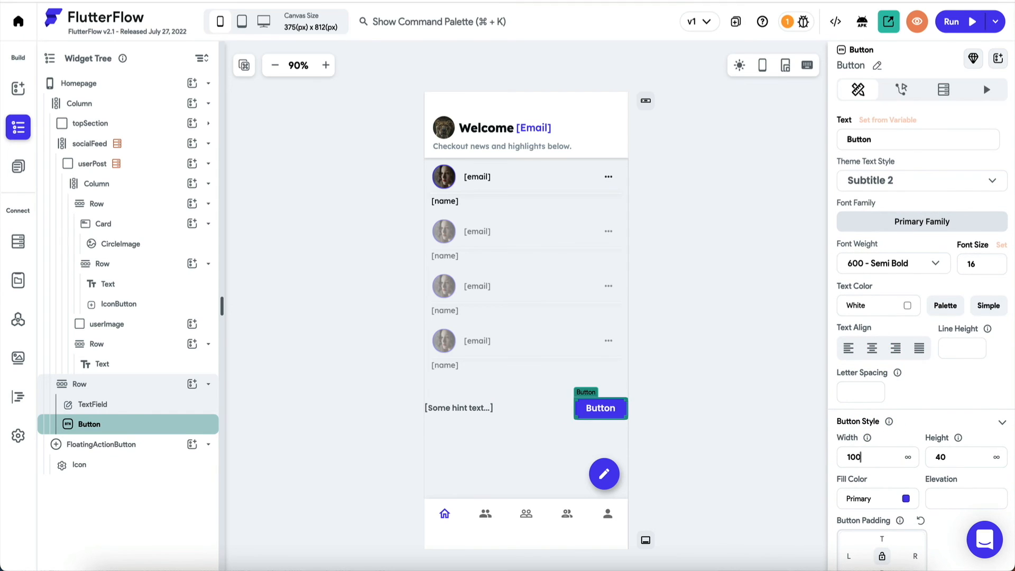
{"action": "scroll", "coordinate": [902, 326], "scroll_direction": "up", "scroll_amount": 1}
{"action": "scroll", "coordinate": [904, 333], "scroll_direction": "up", "scroll_amount": 2}
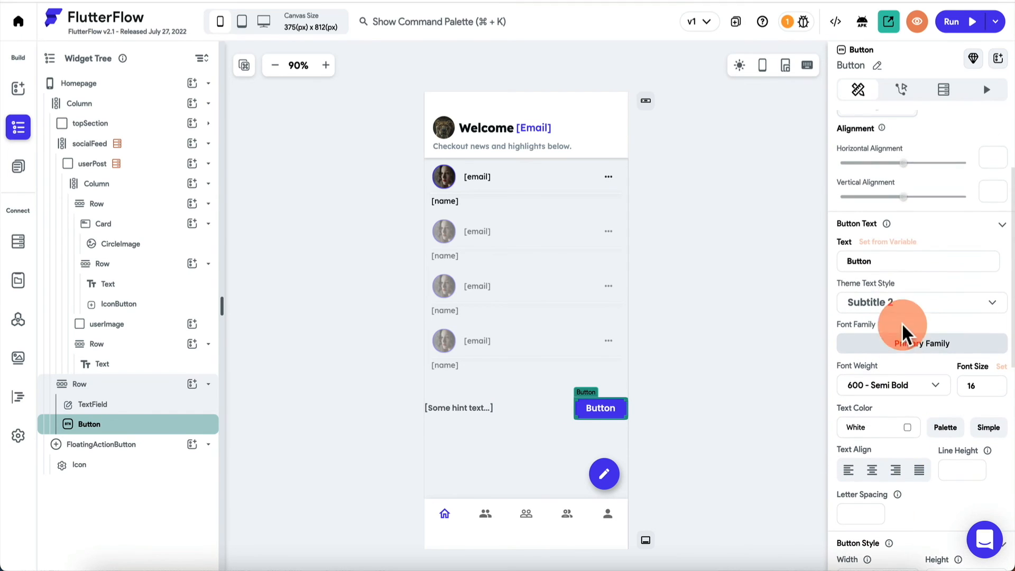
{"action": "double_click", "coordinate": [899, 262]}
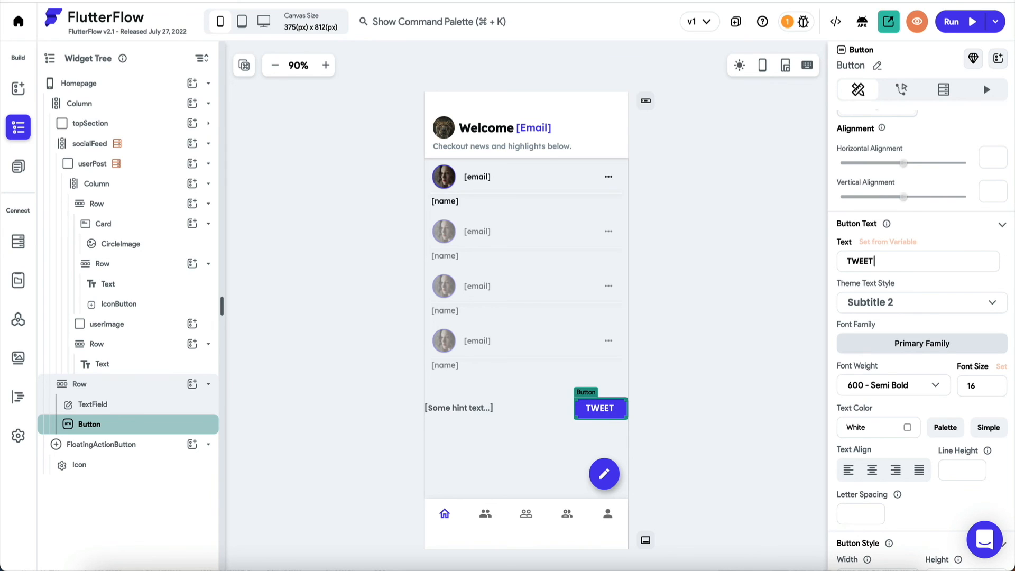
{"action": "type", "text": "TWEET"}
Set the hint text of the text field beside the TWEET button to "Share something..."
{"action": "left_click", "coordinate": [465, 405]}
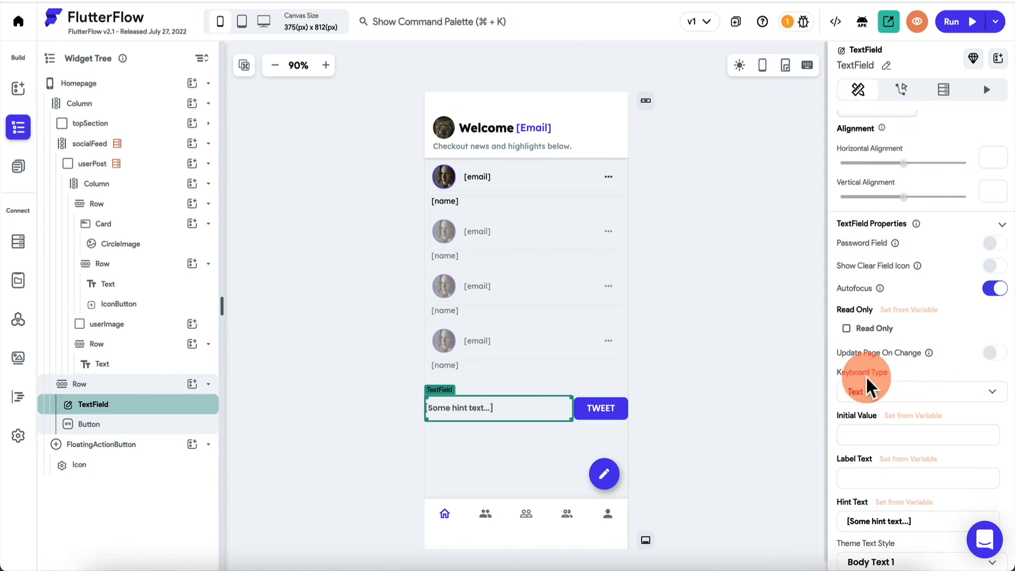
{"action": "scroll", "coordinate": [890, 486], "scroll_direction": "down", "scroll_amount": 3}
{"action": "left_click", "coordinate": [937, 388]}
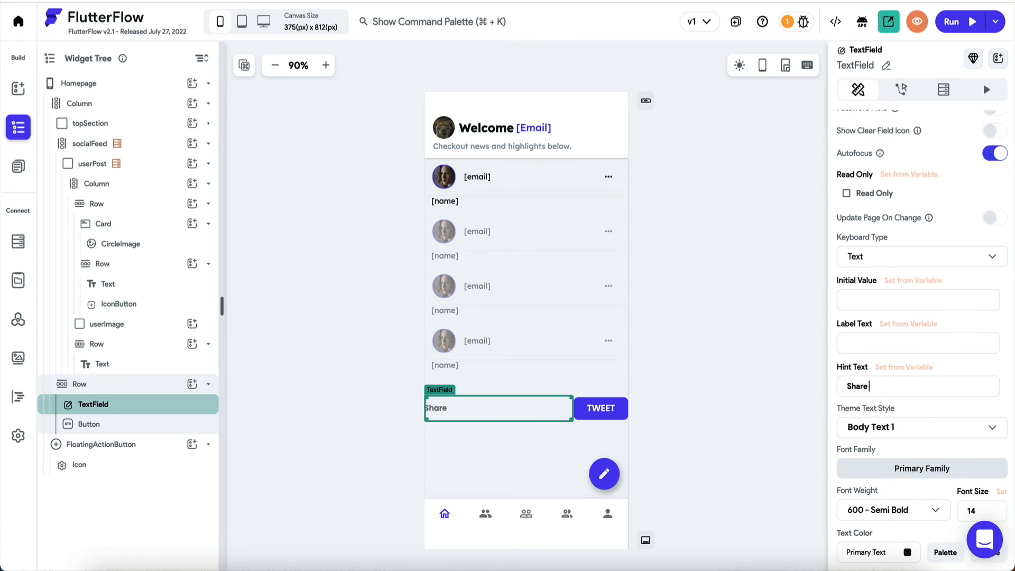
{"action": "type", "text": "thing..."}
{"action": "left_click", "coordinate": [471, 410]}
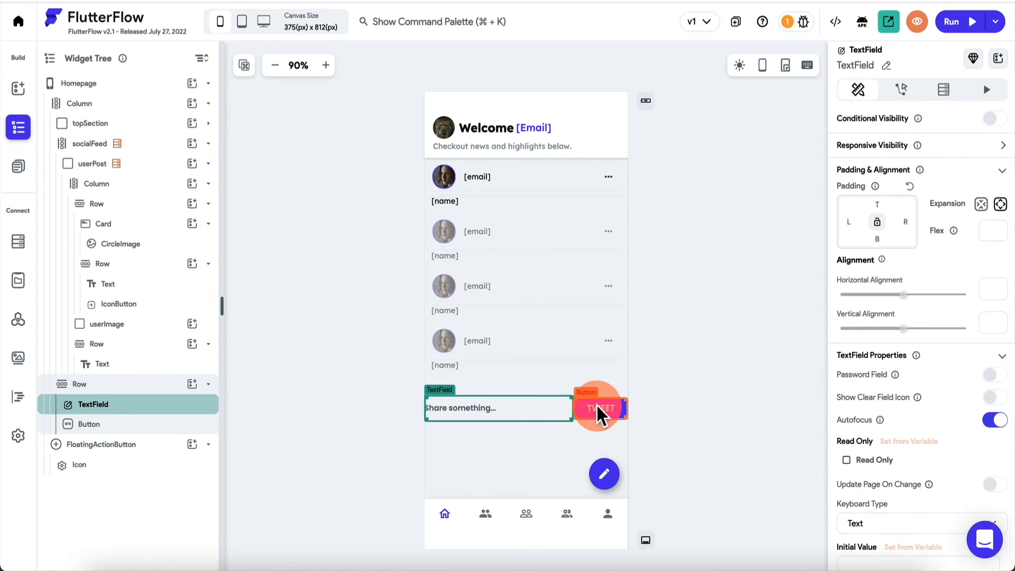
Give the TWEET button an On Tap action that creates a document in the tweets collection
{"action": "left_click", "coordinate": [602, 411]}
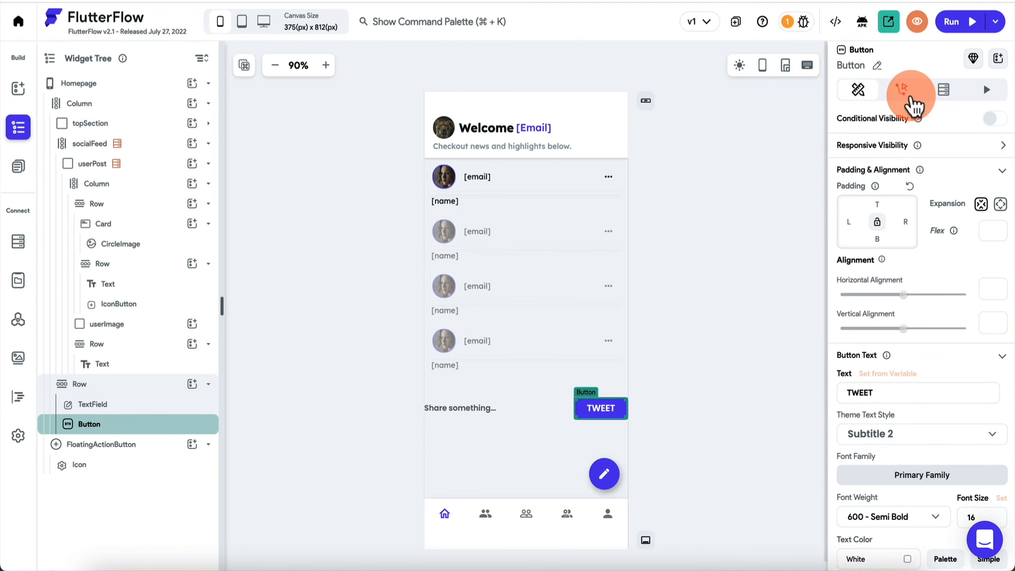
{"action": "left_click", "coordinate": [903, 91]}
{"action": "left_click", "coordinate": [913, 181]}
{"action": "left_click", "coordinate": [894, 270]}
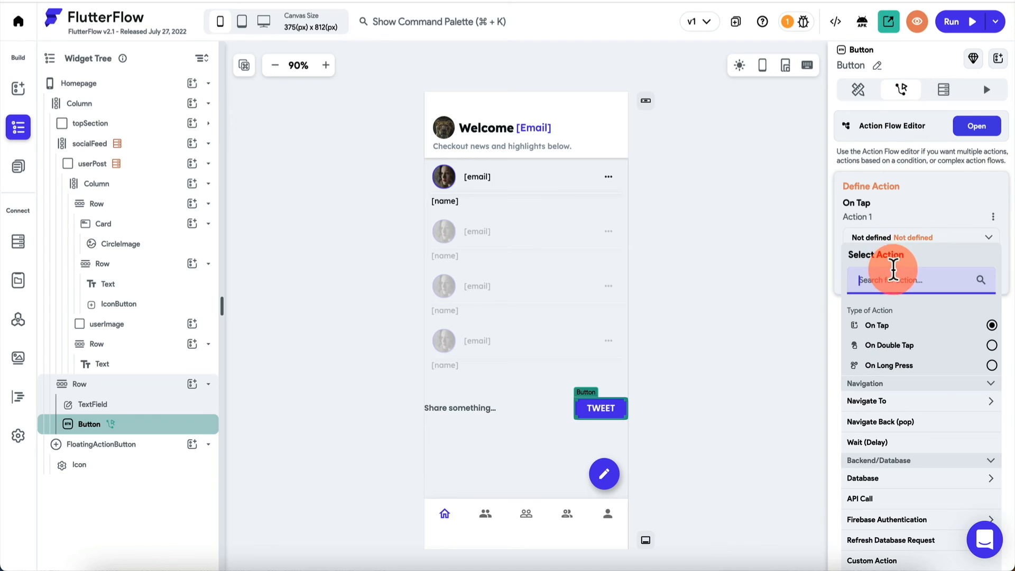
{"action": "type", "text": "data"}
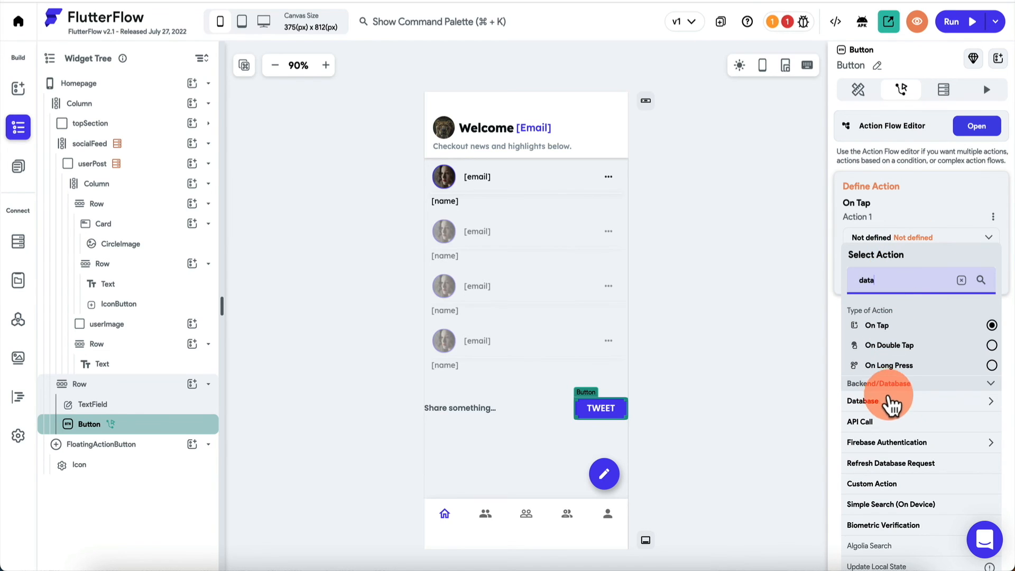
{"action": "left_click", "coordinate": [893, 401]}
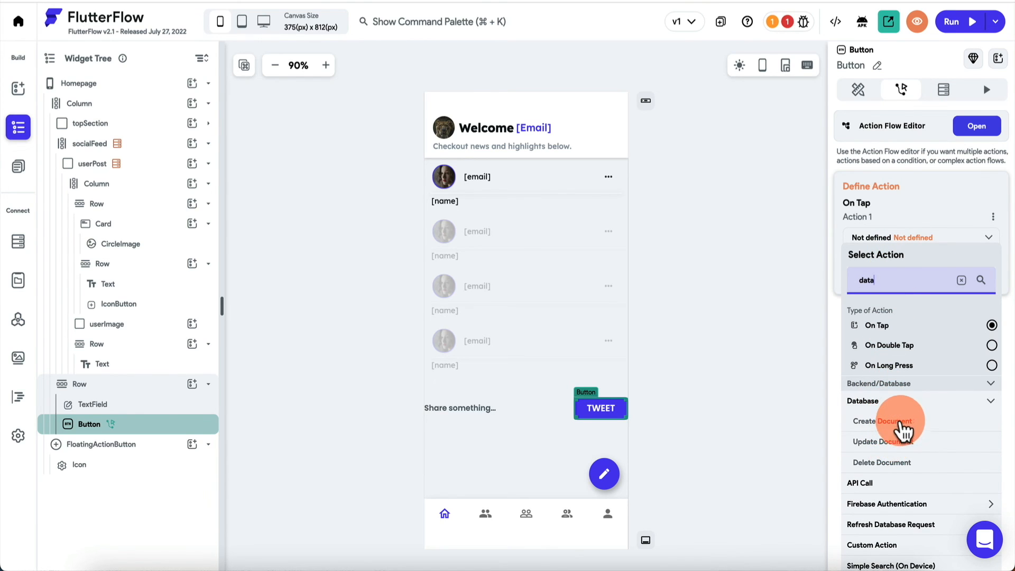
{"action": "left_click", "coordinate": [897, 422]}
{"action": "left_click", "coordinate": [905, 279]}
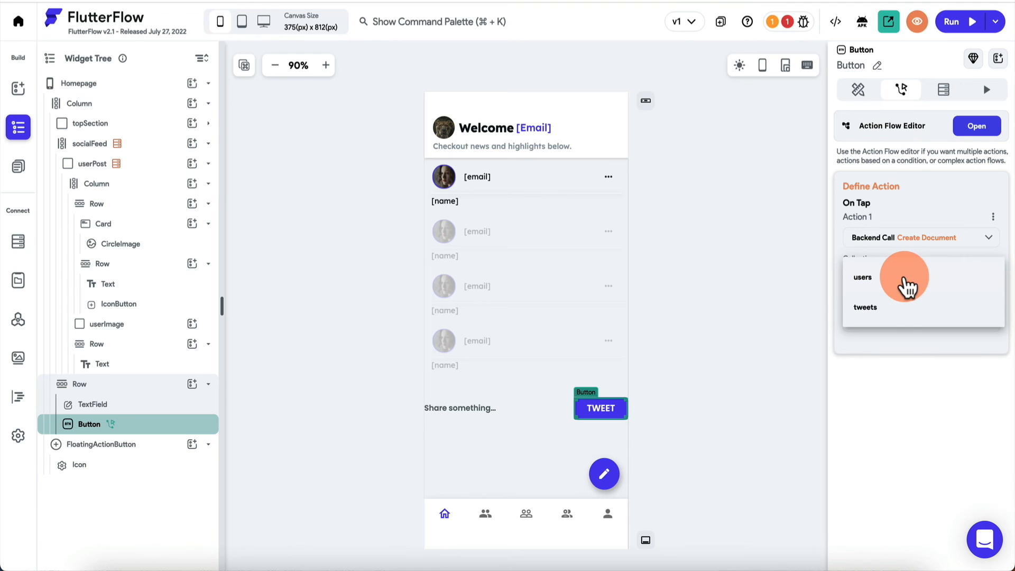
{"action": "left_click", "coordinate": [894, 310]}
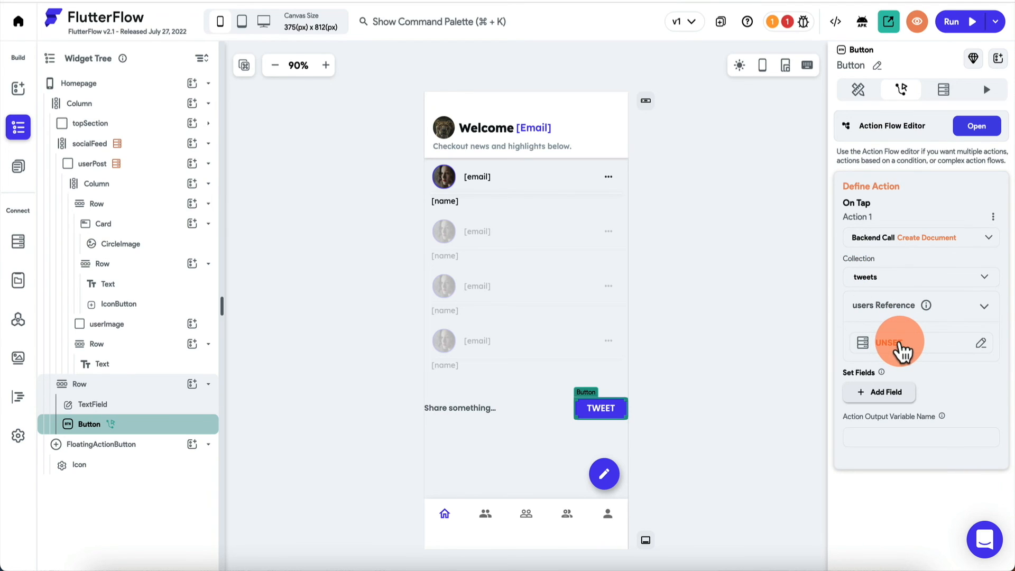
Set the action's users reference to the authenticated user's User Reference, and add the name field to the fields being set
{"action": "left_click", "coordinate": [903, 349]}
{"action": "left_click", "coordinate": [755, 361]}
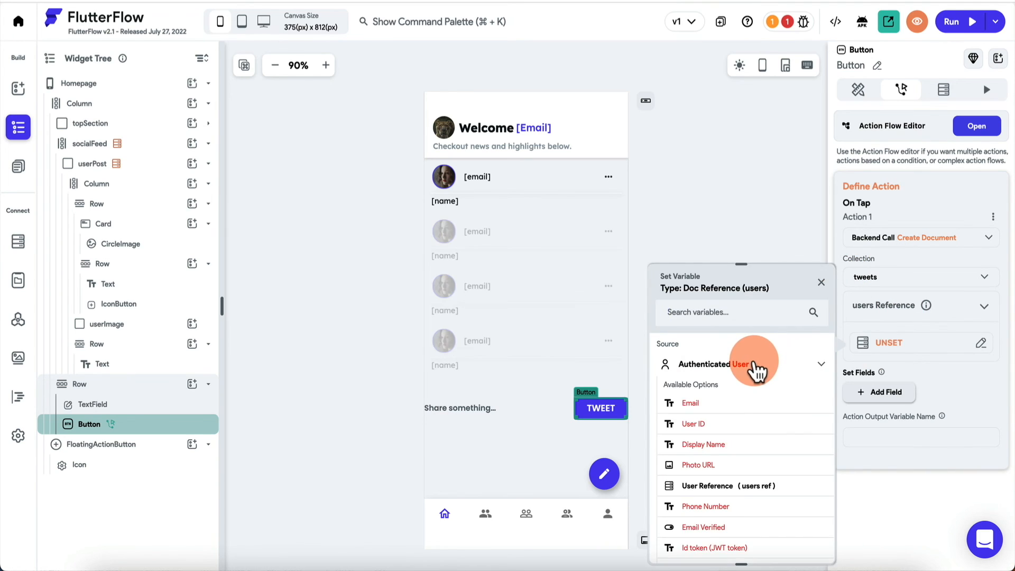
{"action": "scroll", "coordinate": [735, 444], "scroll_direction": "down", "scroll_amount": 1}
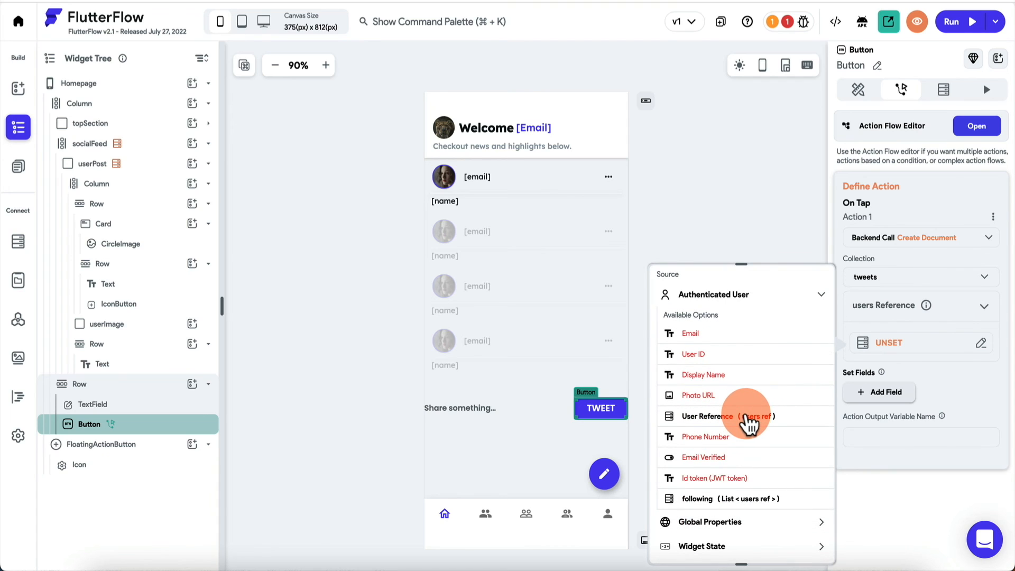
{"action": "left_click", "coordinate": [749, 417]}
{"action": "left_click", "coordinate": [881, 392]}
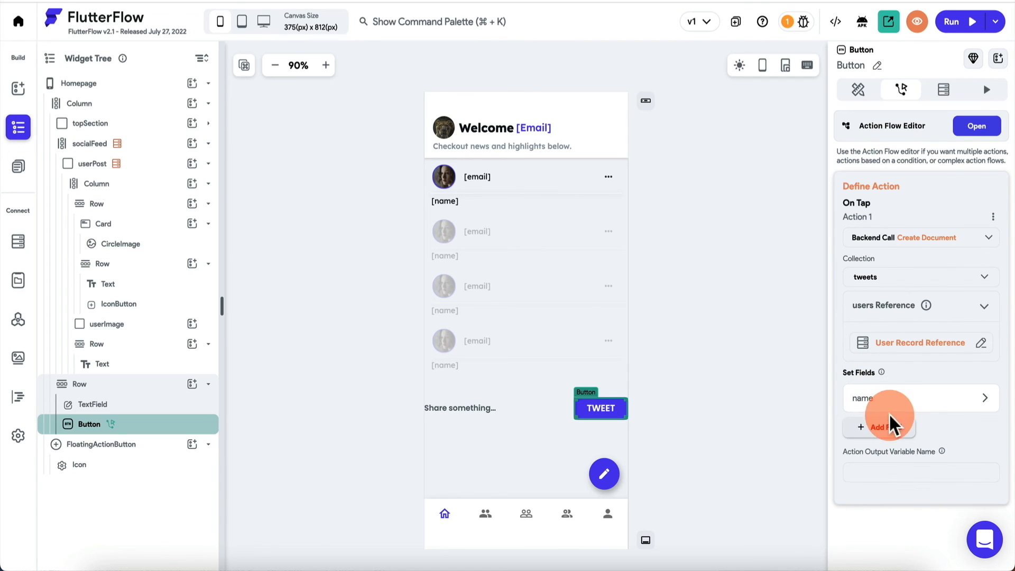
{"action": "left_click", "coordinate": [896, 411]}
{"action": "scroll", "coordinate": [920, 418], "scroll_direction": "down", "scroll_amount": 2}
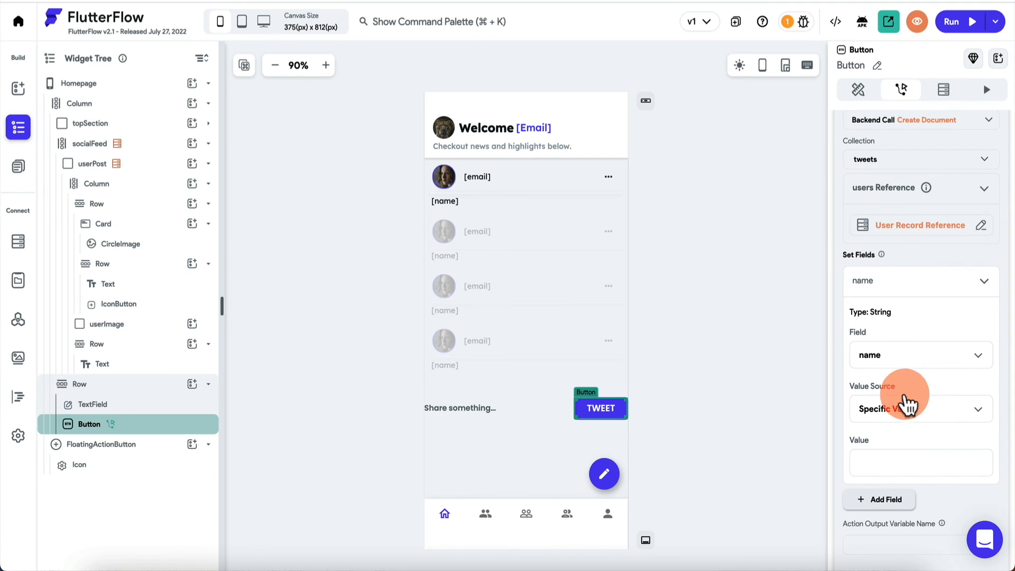
Rename the "Share something..." text field to inputTweet
{"action": "left_click", "coordinate": [490, 414]}
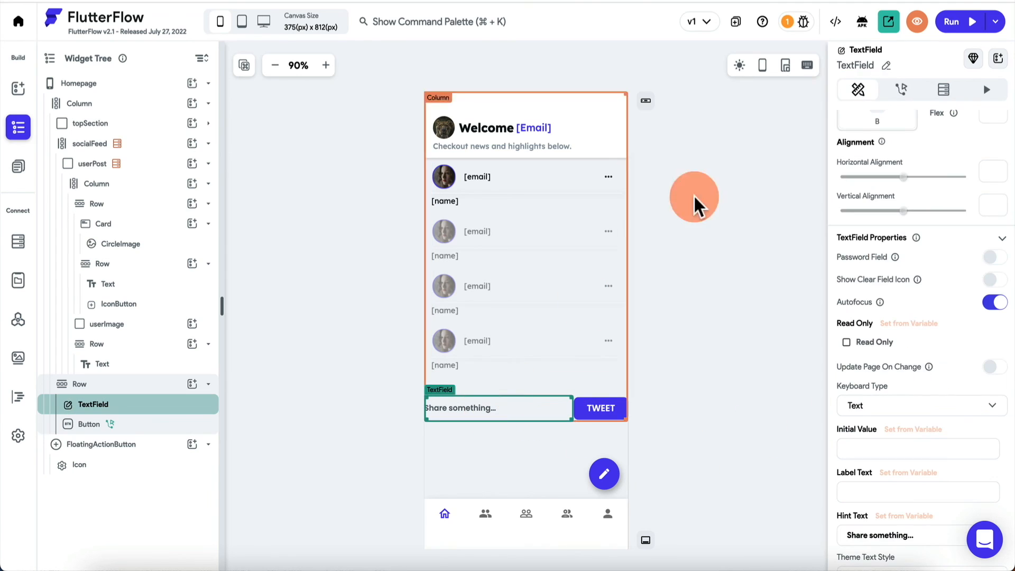
{"action": "left_click", "coordinate": [888, 66]}
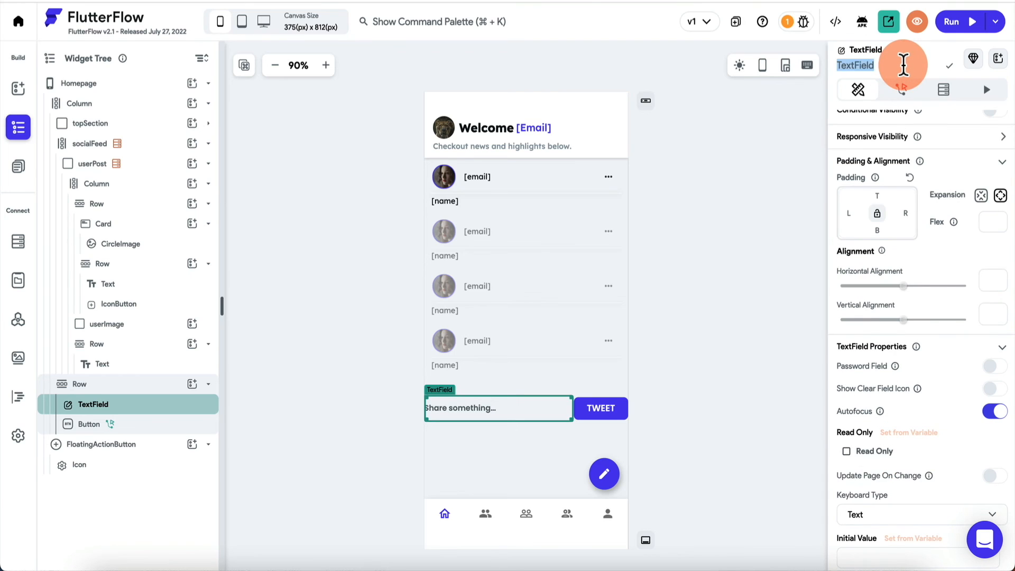
{"action": "type", "text": "inputTw"}
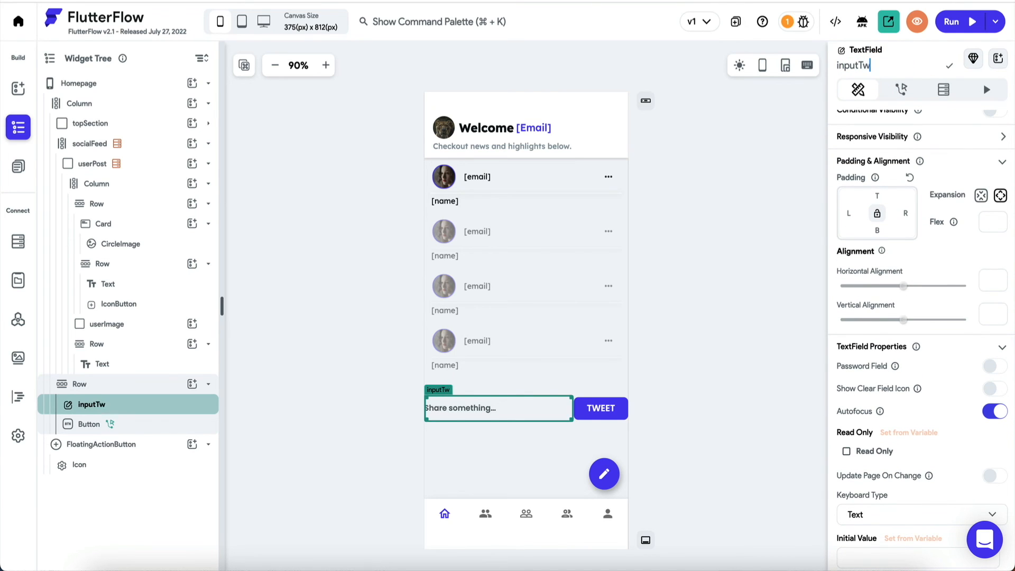
{"action": "type", "text": "eet"}
{"action": "left_click", "coordinate": [945, 66]}
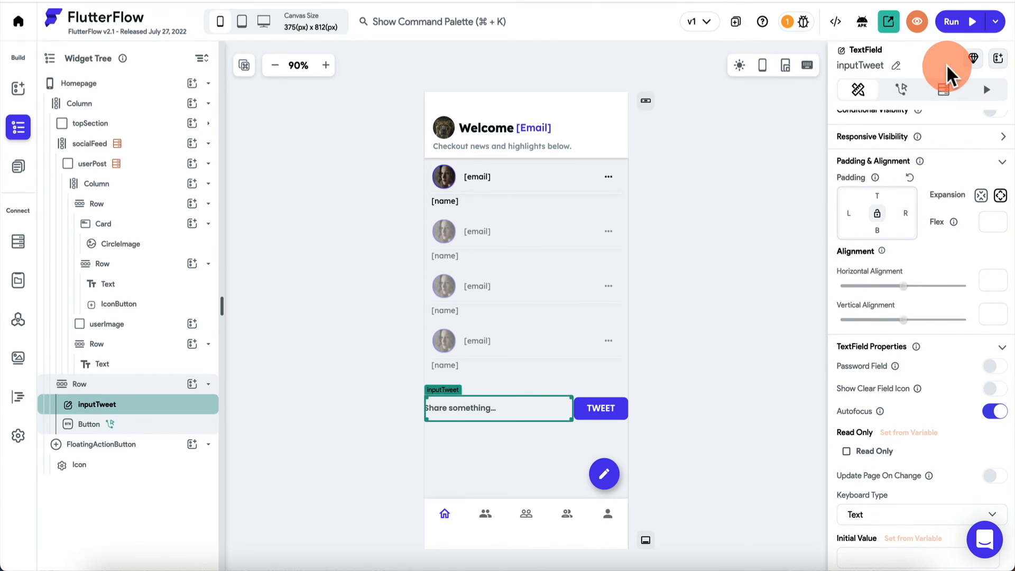
Set the name field of the TWEET button's create-document action from a variable, using the inputTweet widget state
{"action": "left_click", "coordinate": [601, 408]}
{"action": "left_click", "coordinate": [884, 392]}
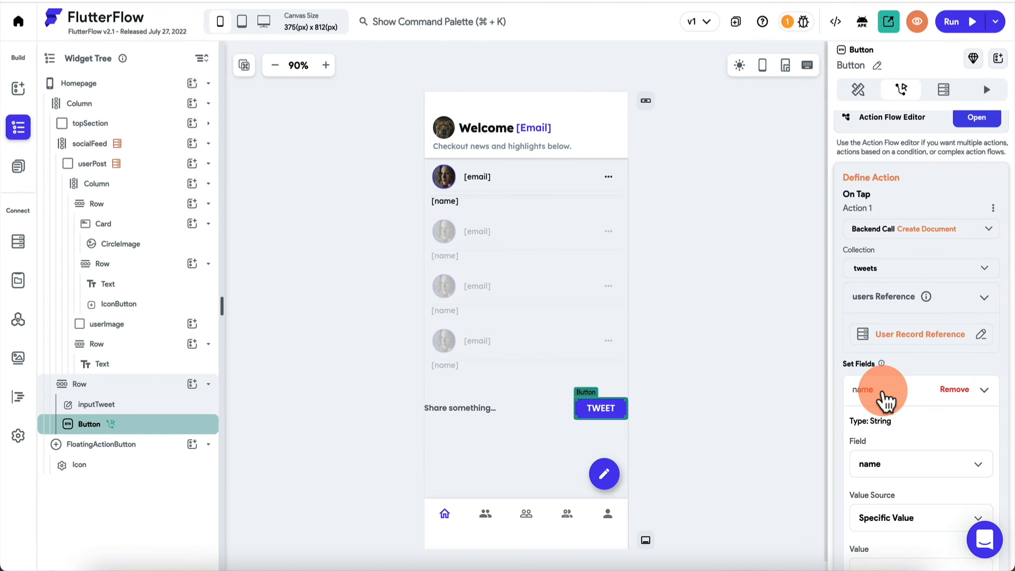
{"action": "scroll", "coordinate": [887, 402], "scroll_direction": "down", "scroll_amount": 2}
{"action": "left_click", "coordinate": [912, 421]}
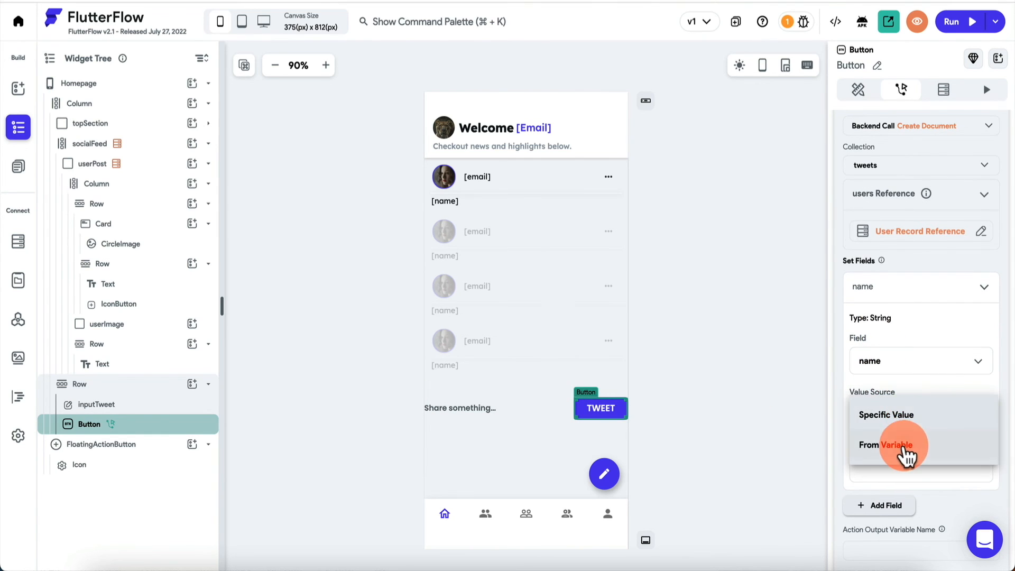
{"action": "left_click", "coordinate": [906, 448]}
{"action": "left_click", "coordinate": [891, 452]}
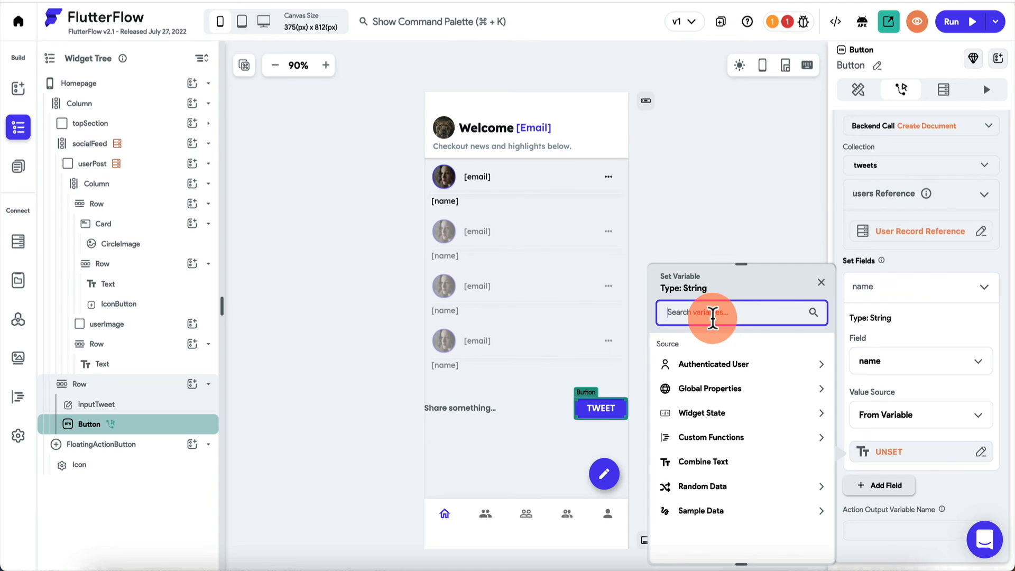
{"action": "left_click", "coordinate": [696, 413]}
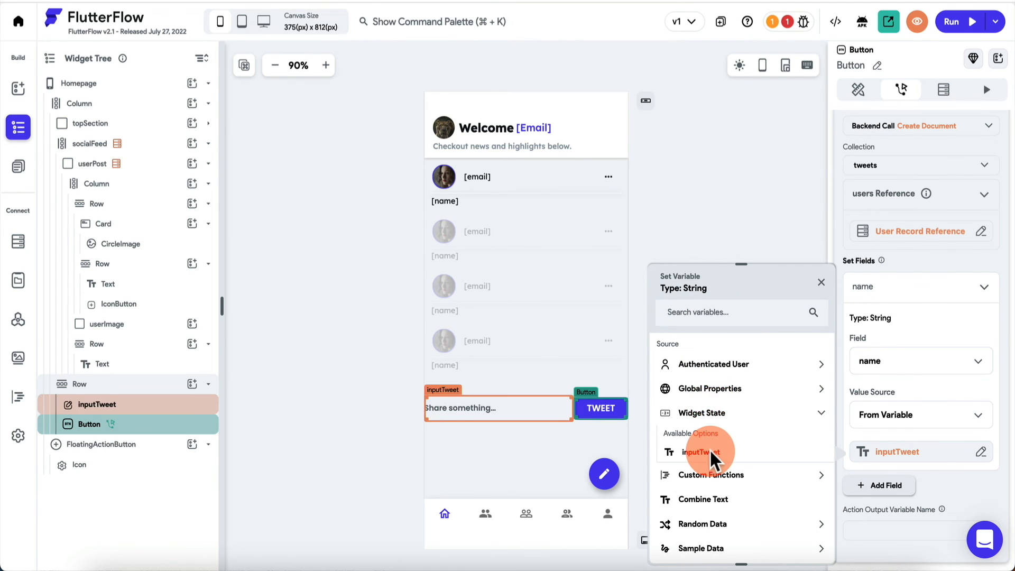
{"action": "left_click", "coordinate": [712, 450]}
Add the uid field to the action's set fields and assign it the authenticated user's User Reference
{"action": "left_click", "coordinate": [899, 487]}
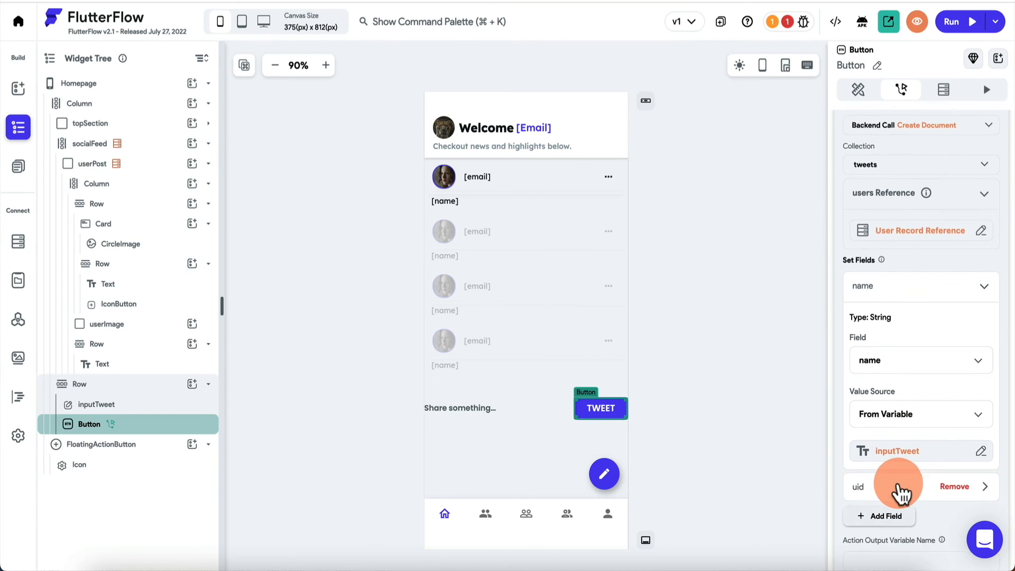
{"action": "scroll", "coordinate": [904, 449], "scroll_direction": "down", "scroll_amount": 2}
{"action": "left_click", "coordinate": [904, 398]}
{"action": "scroll", "coordinate": [906, 401], "scroll_direction": "down", "scroll_amount": 2}
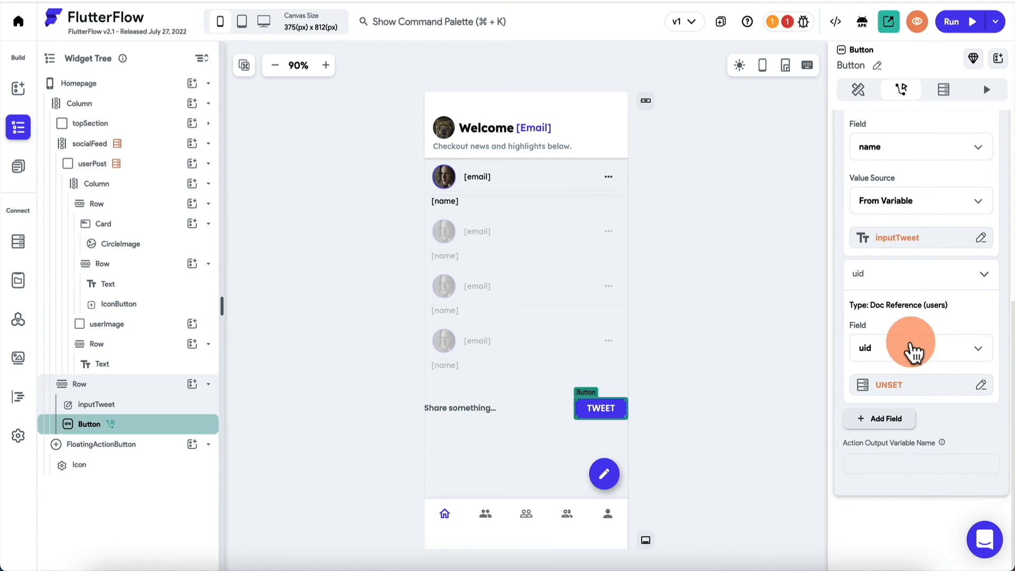
{"action": "left_click", "coordinate": [896, 385]}
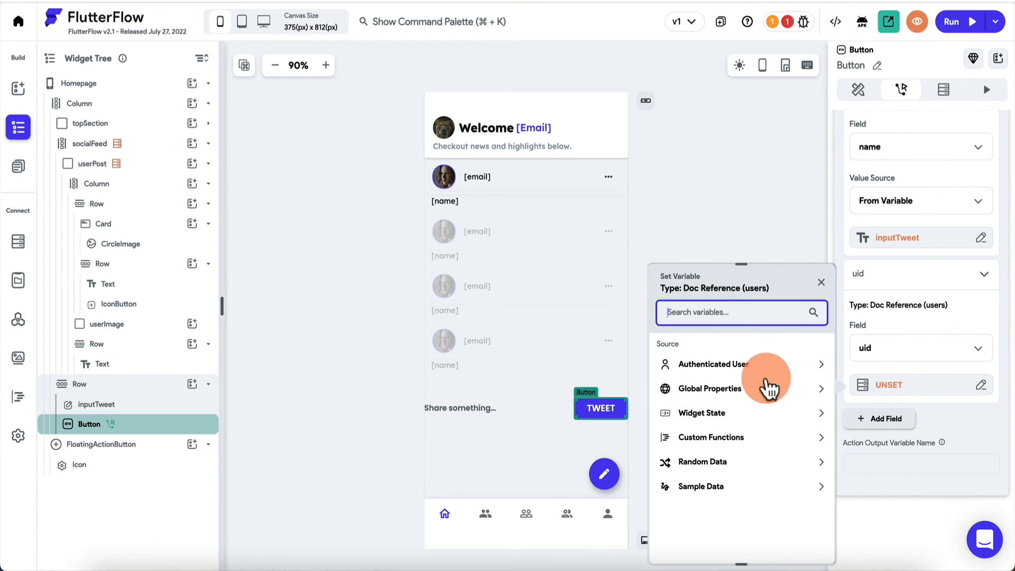
{"action": "left_click", "coordinate": [767, 365]}
{"action": "scroll", "coordinate": [766, 369], "scroll_direction": "down", "scroll_amount": 3}
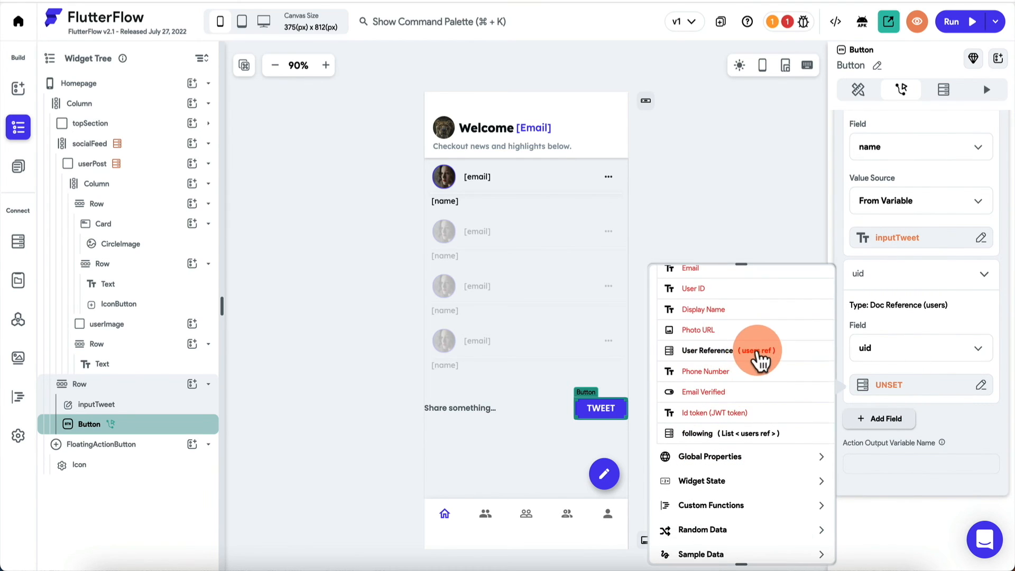
{"action": "left_click", "coordinate": [759, 356]}
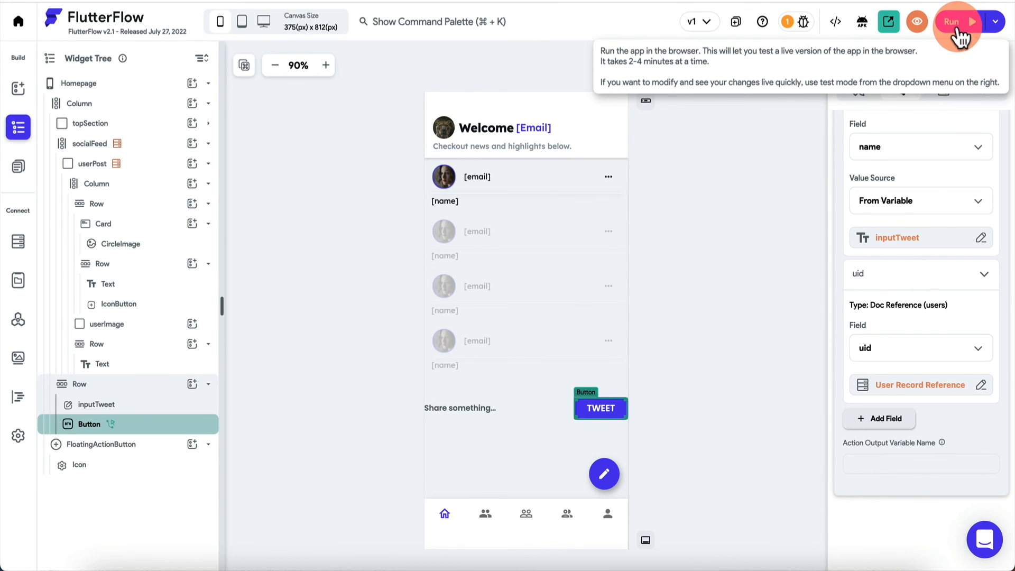
Run the app and post the tweet "My tweet today" from the Homepage
{"action": "left_click", "coordinate": [958, 29]}
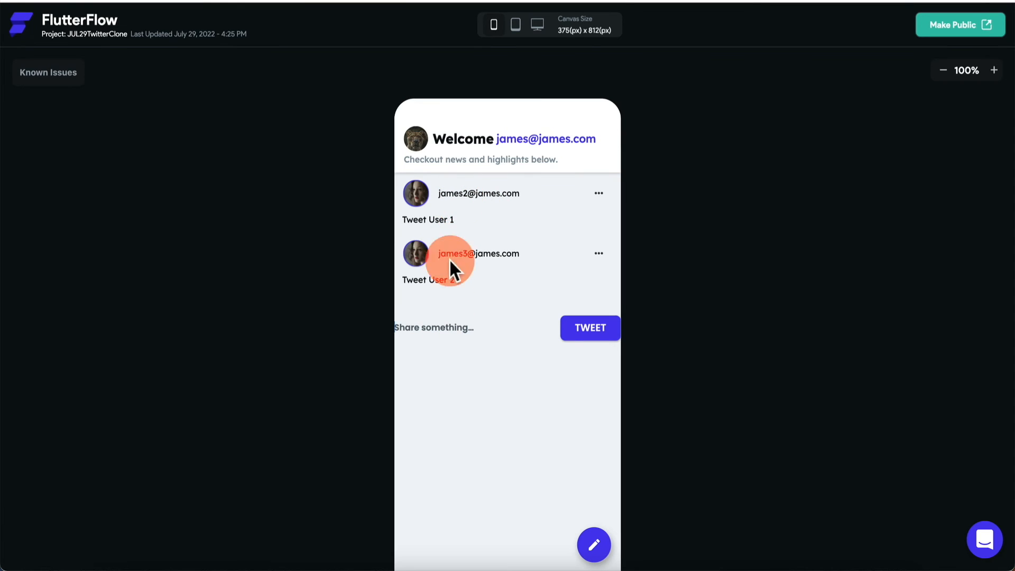
{"action": "left_click", "coordinate": [456, 327]}
{"action": "type", "text": "My tweet today"}
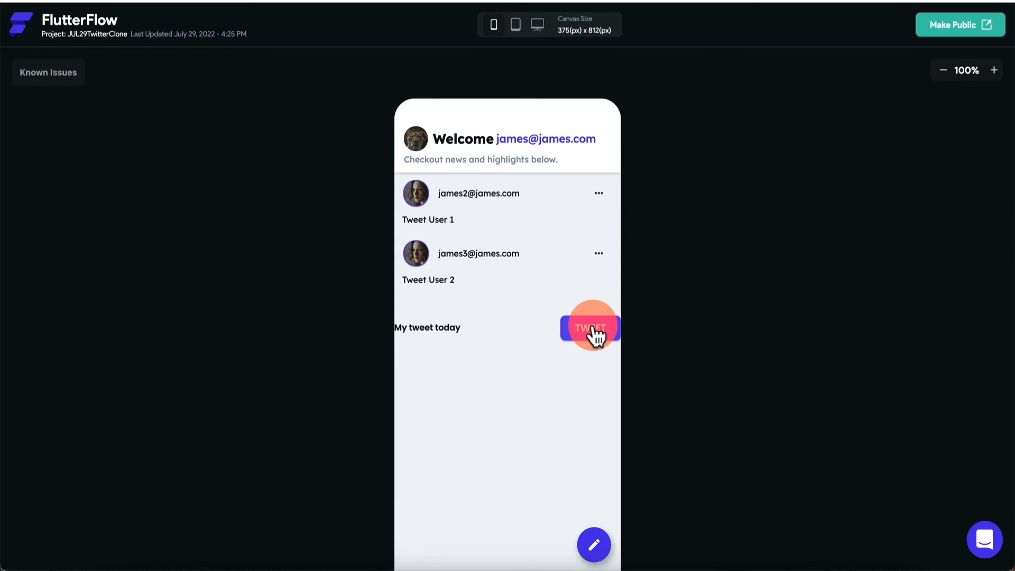
Check the Profile page for the posted tweet, and return to the Homepage feed
{"action": "scroll", "coordinate": [348, 386], "scroll_direction": "down", "scroll_amount": 2}
{"action": "left_click", "coordinate": [596, 521]}
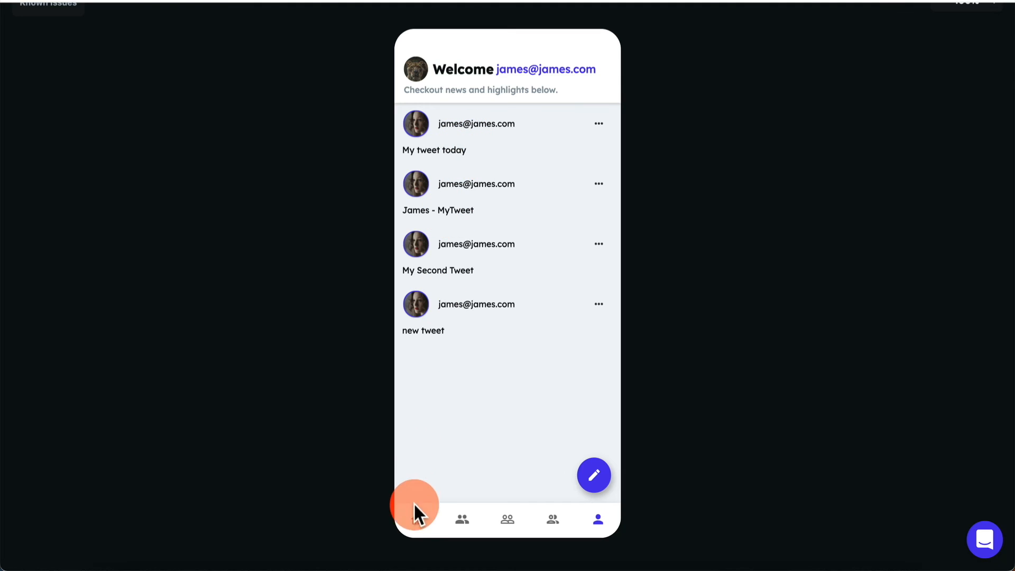
{"action": "left_click", "coordinate": [418, 520]}
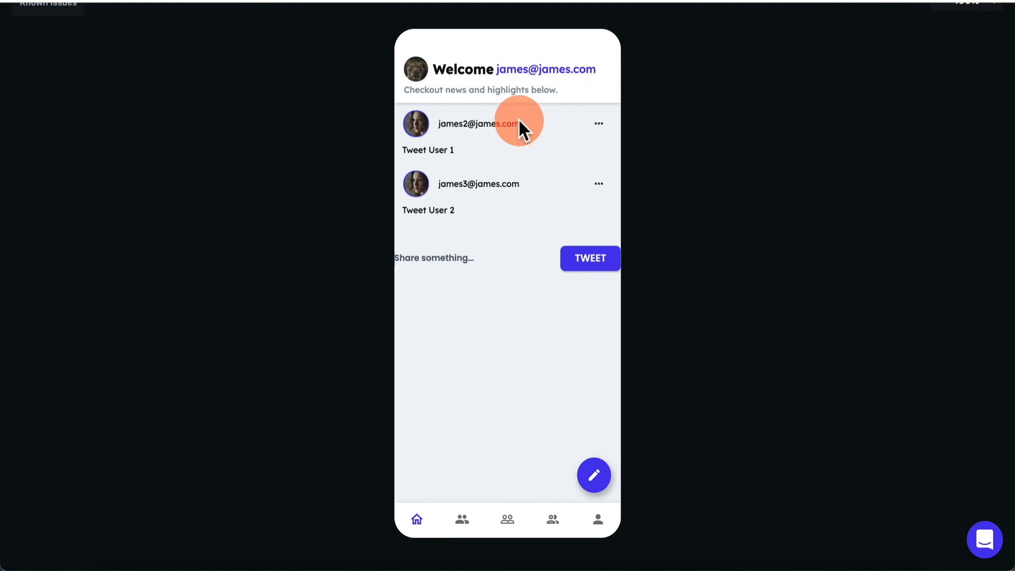